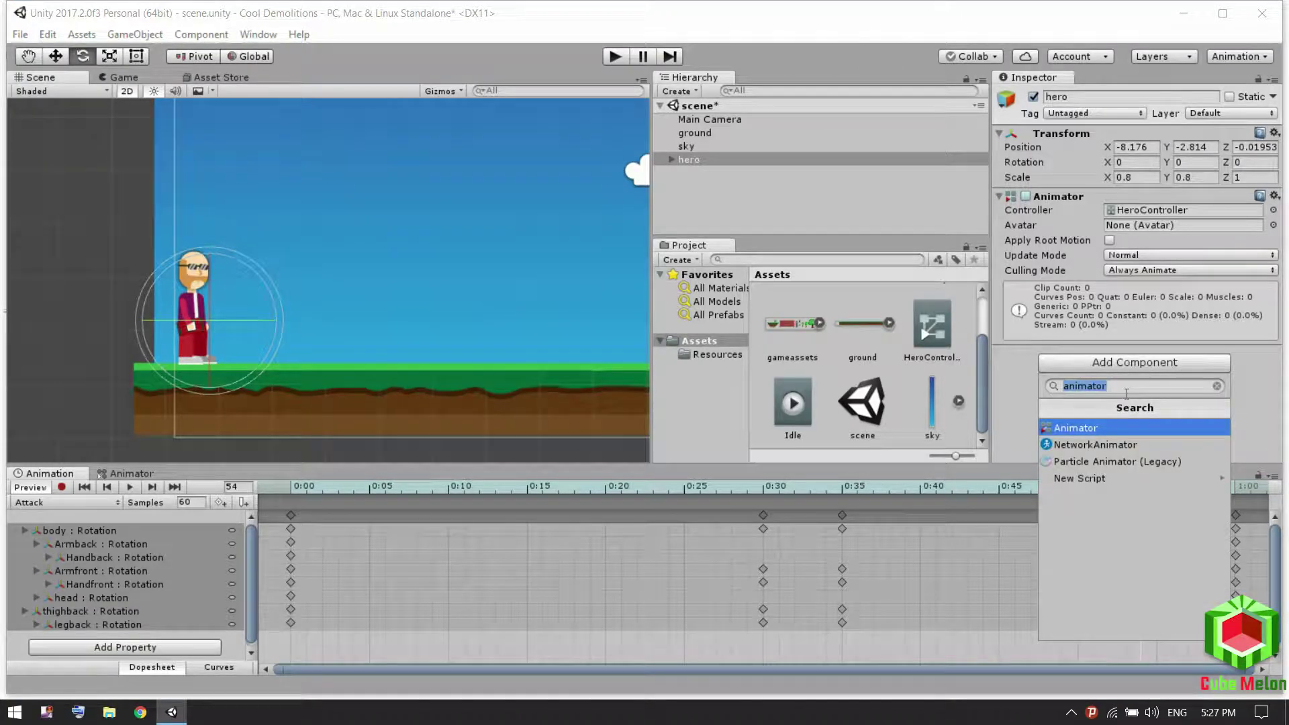
# Create a new ShootingScript component on the hero and open its C# file in Visual Studio.
pyautogui.press('BackSpace')
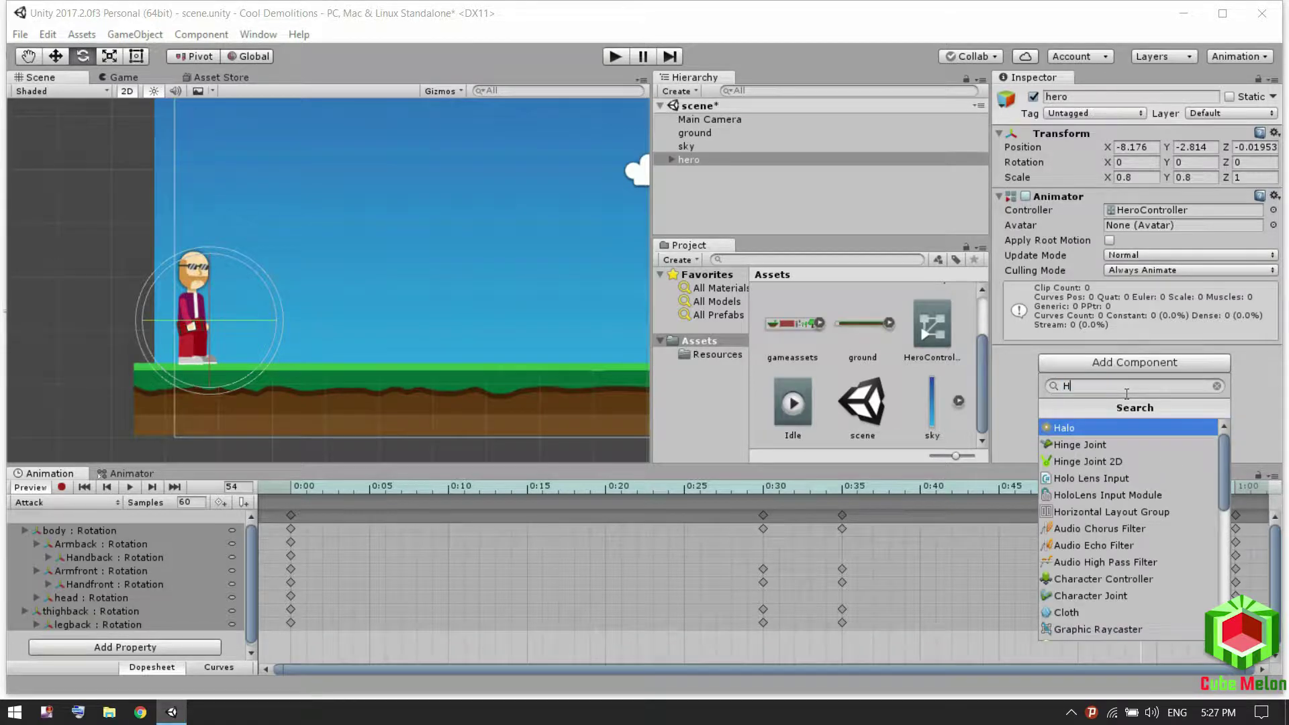
pyautogui.write('ShootingScript')
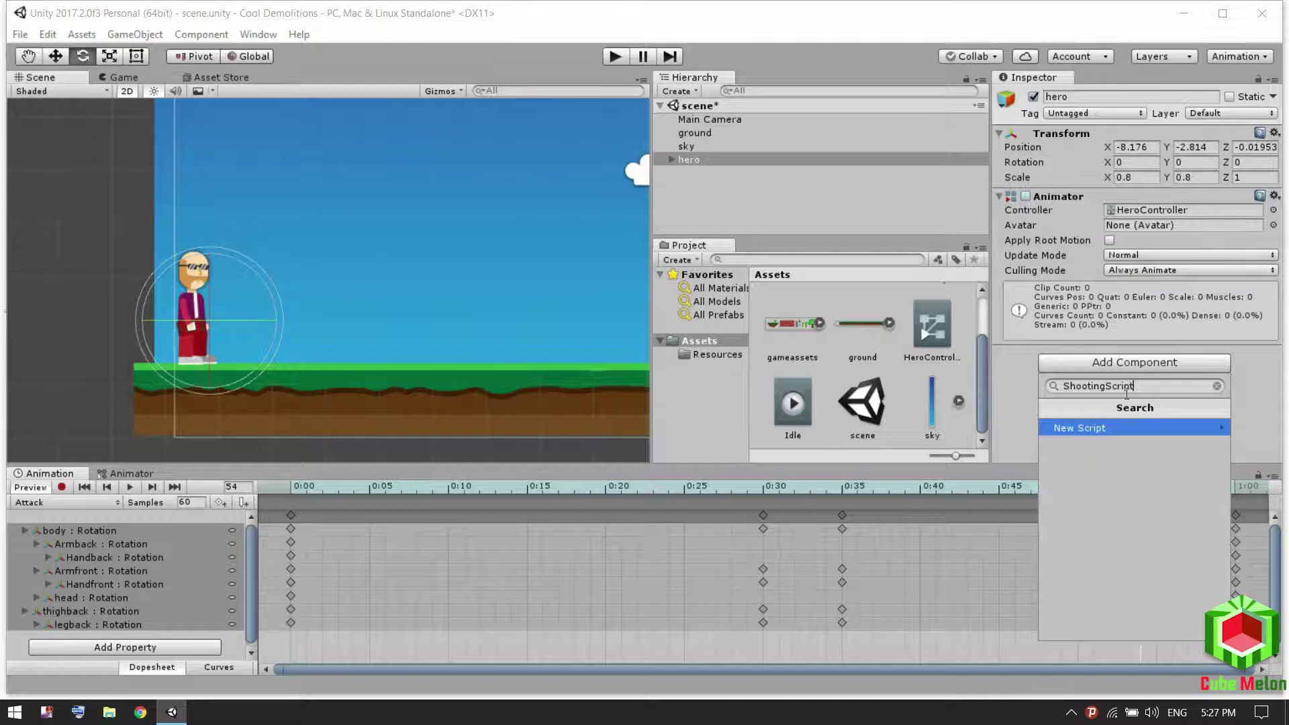
pyautogui.press('Return')
pyautogui.press('Return')
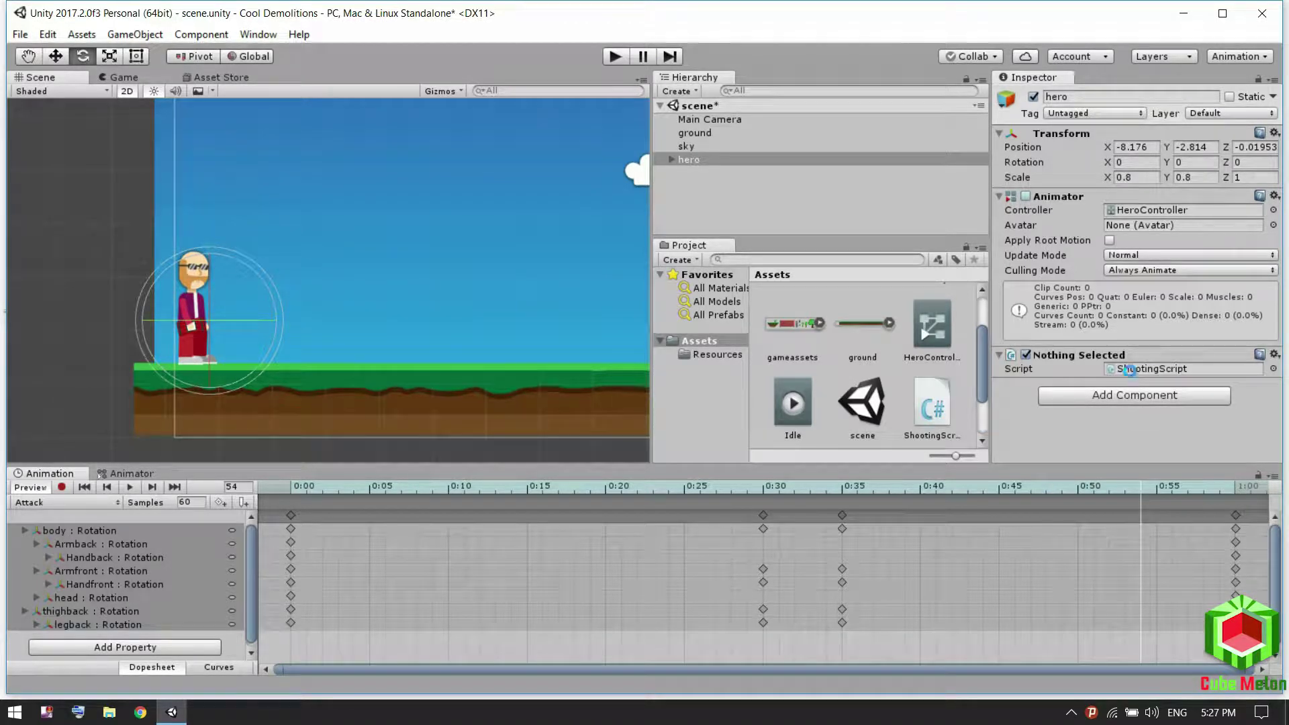
pyautogui.doubleClick(1130, 369)
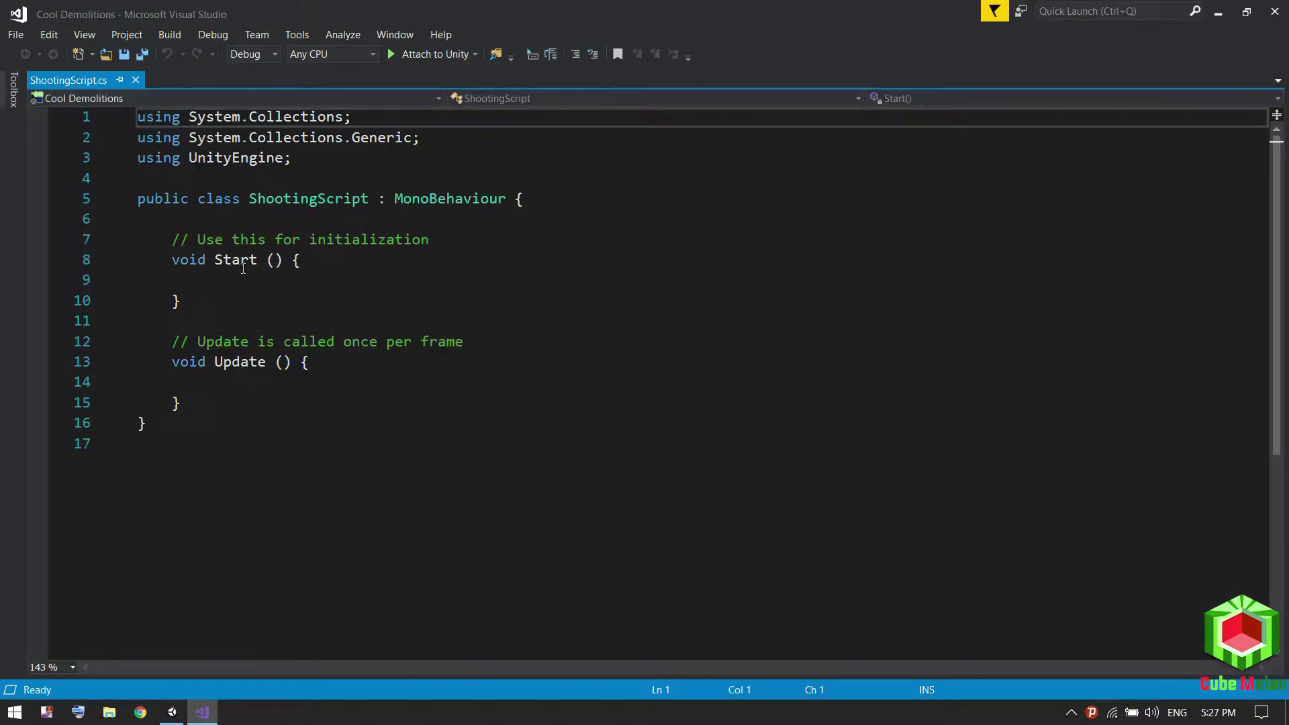
# Delete the two template comments above Start and Update.
pyautogui.moveTo(173, 241); pyautogui.dragTo(173, 260)
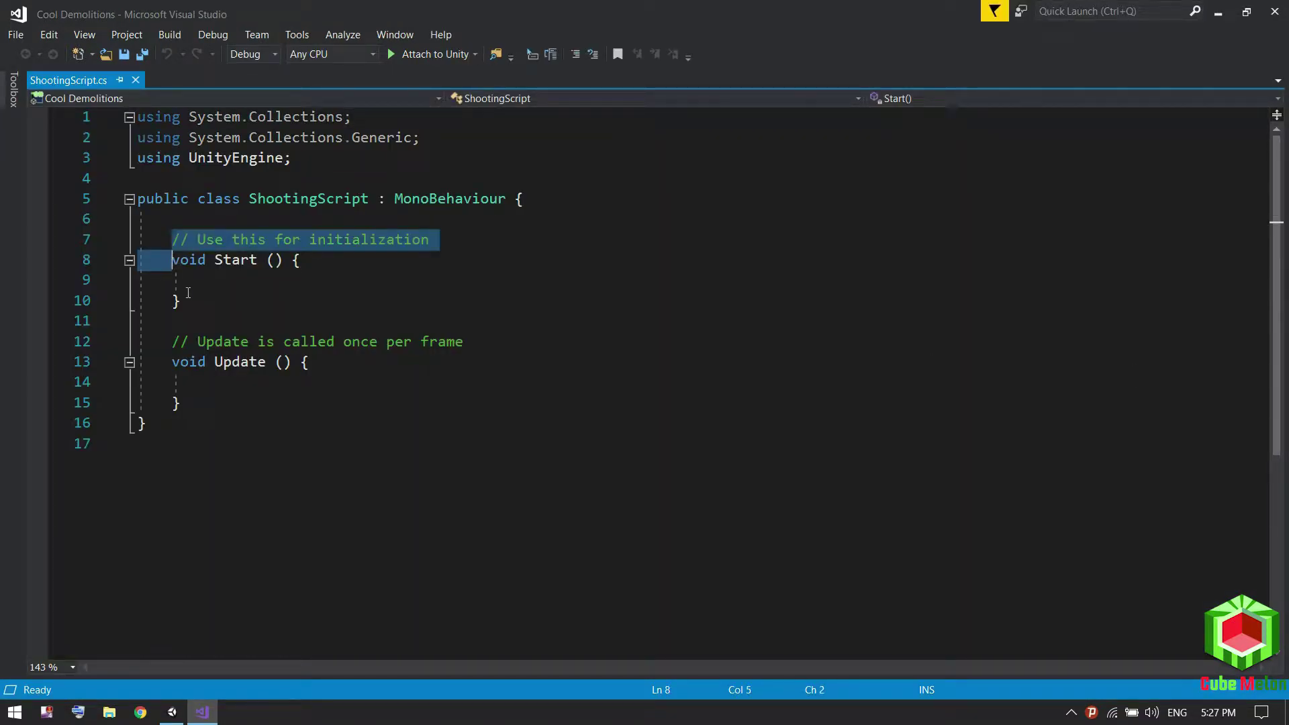
pyautogui.press('Delete')
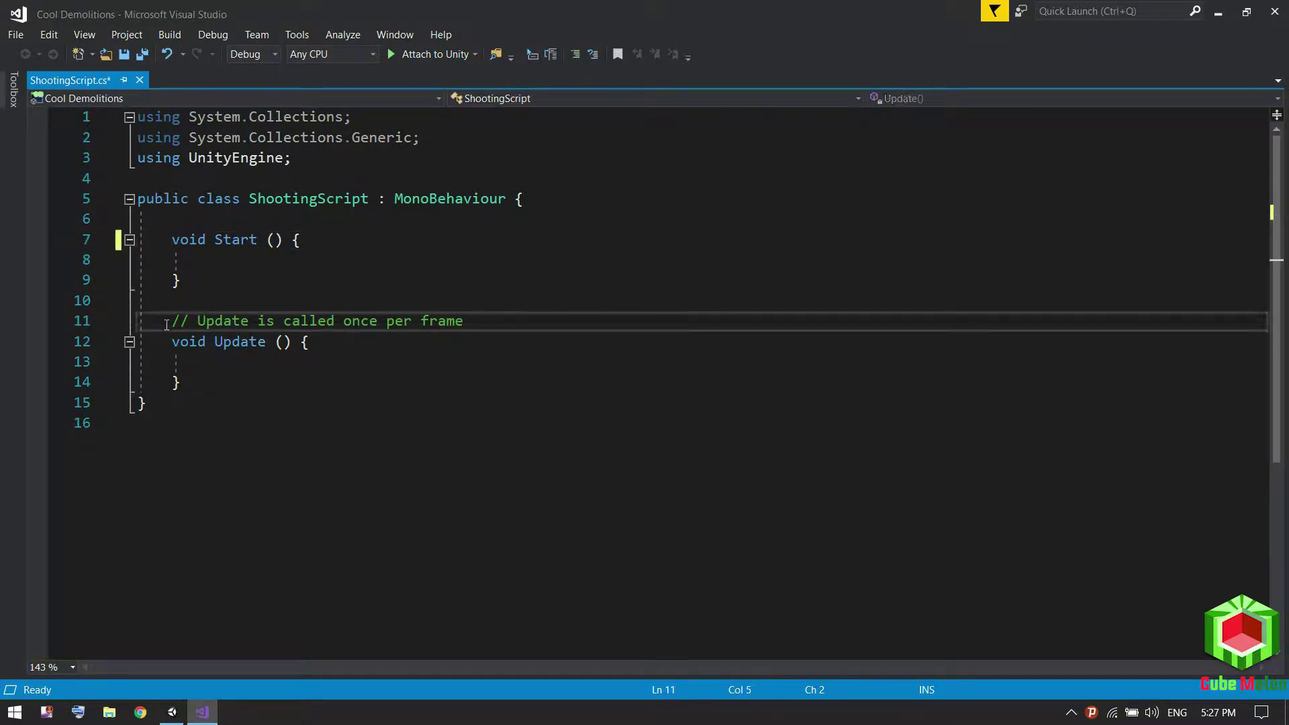
pyautogui.moveTo(155, 322); pyautogui.dragTo(167, 343)
pyautogui.press('Delete')
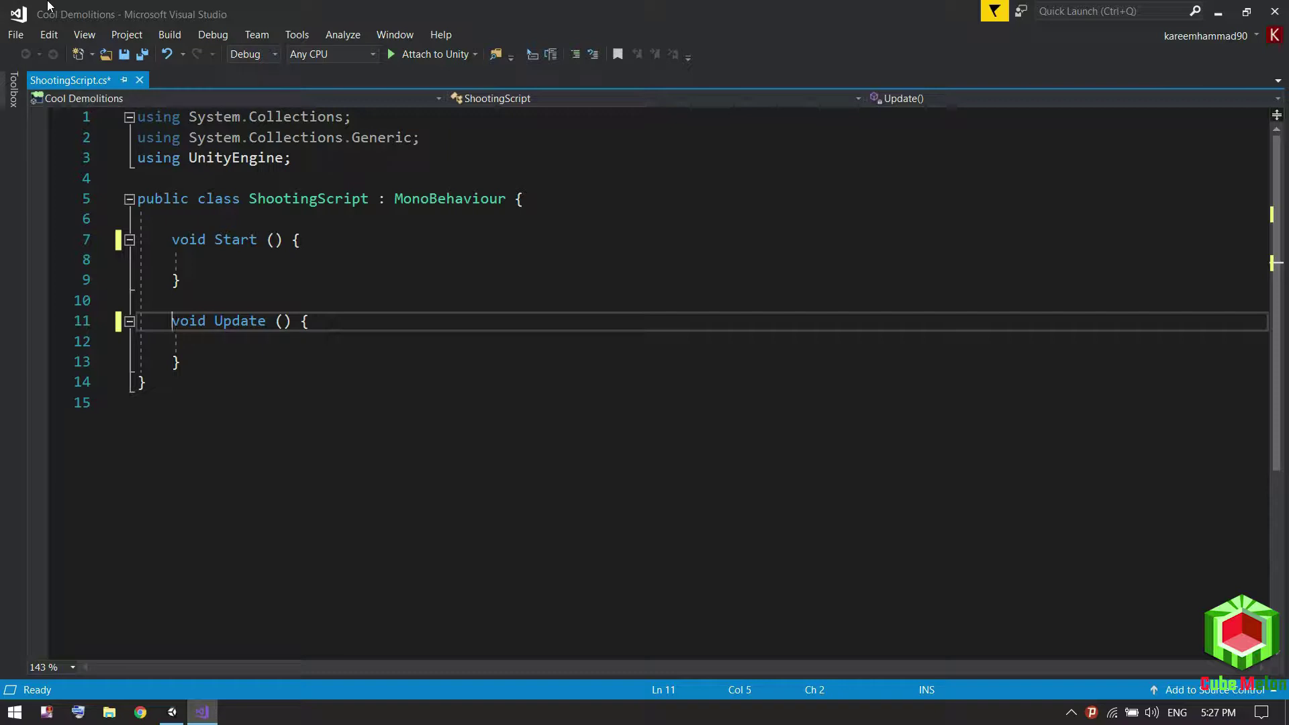
# Declare an Animator field named ani in the class.
pyautogui.click(228, 219)
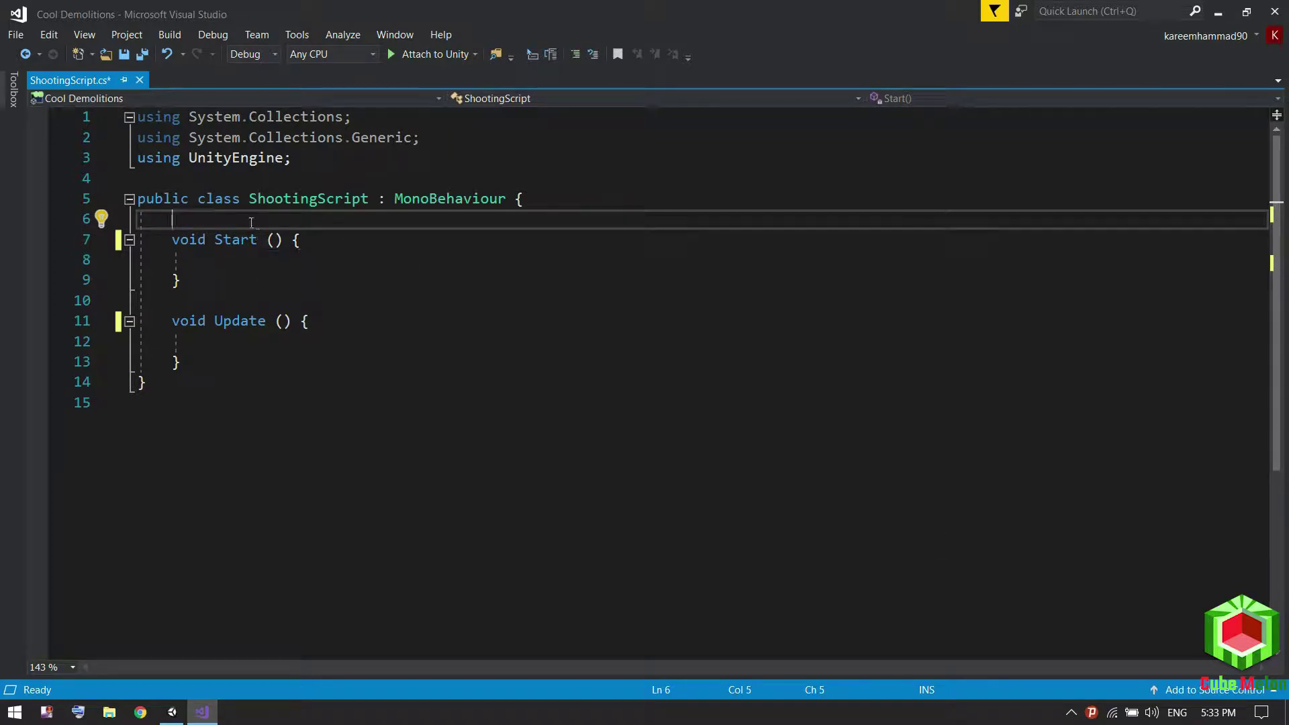
pyautogui.write('animato ')
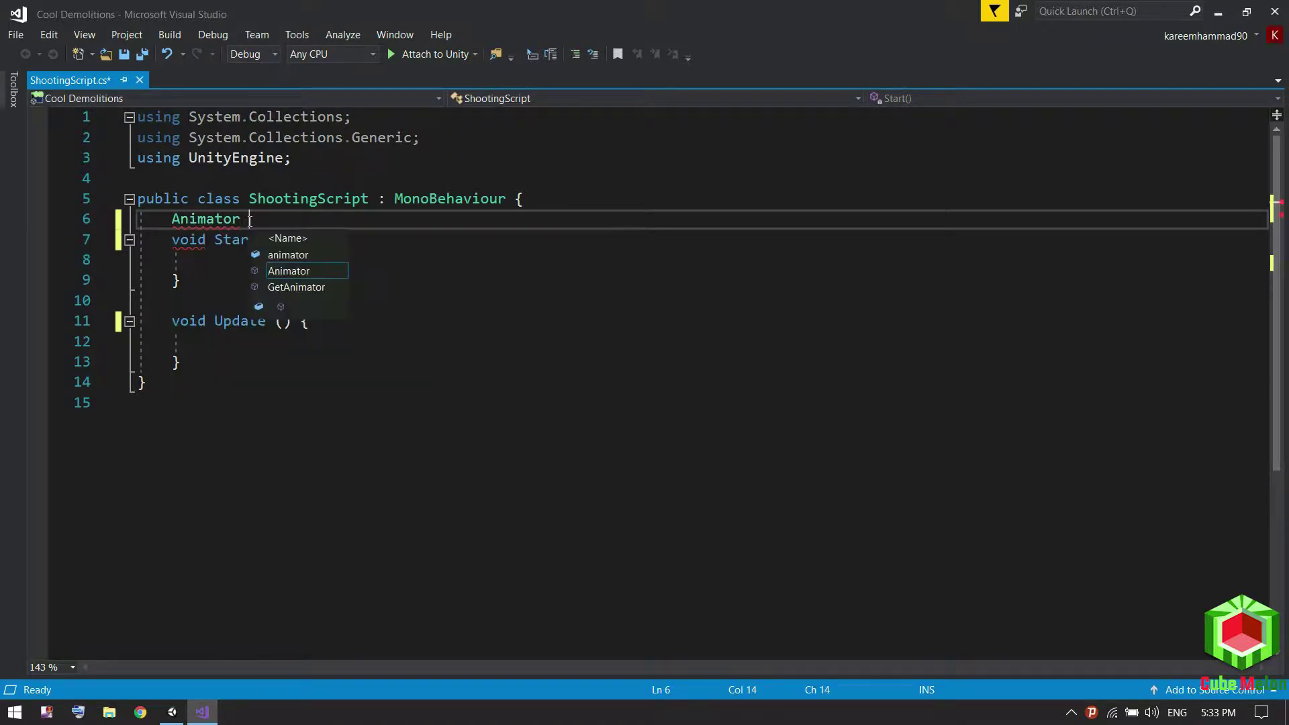
pyautogui.write('ani;')
pyautogui.press('Return')
pyautogui.press('BackSpace')
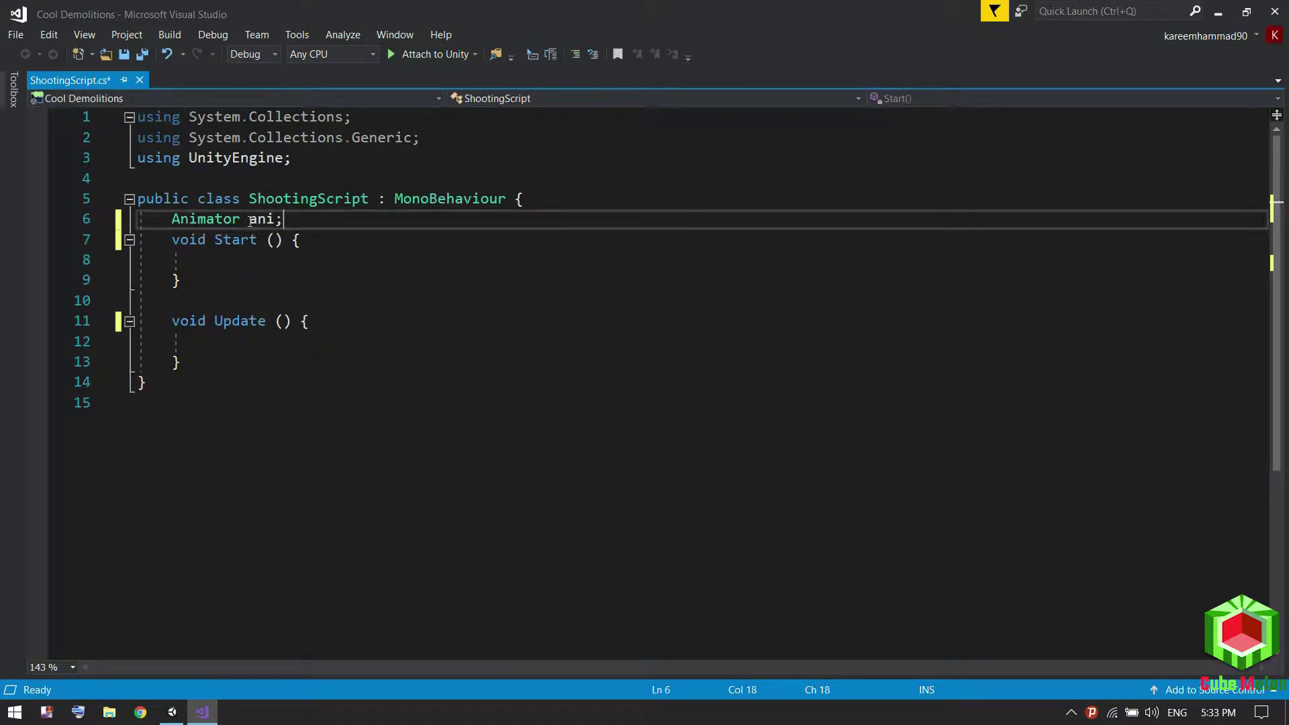
pyautogui.press('Down')
pyautogui.press('Down')
# In Start, assign ani = gameObject.GetComponent<Animator>();.
pyautogui.write('ani =')
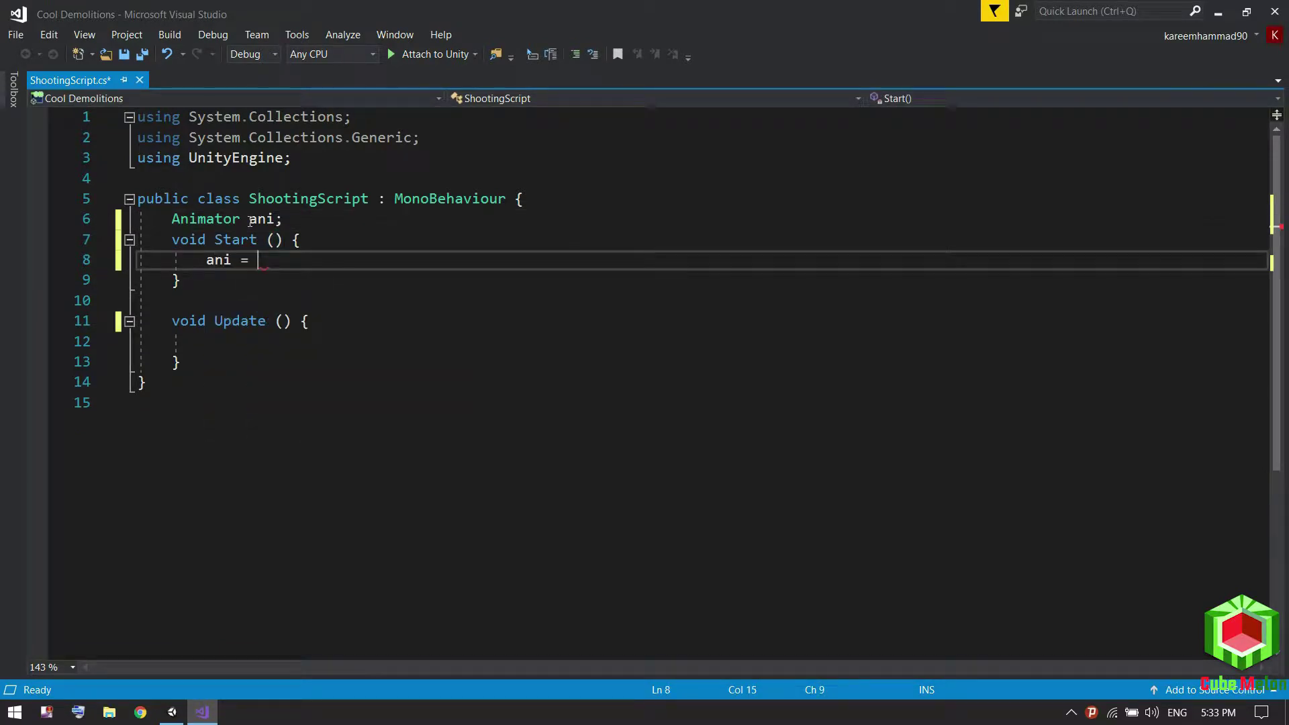
pyautogui.write(' gameObject.getc')
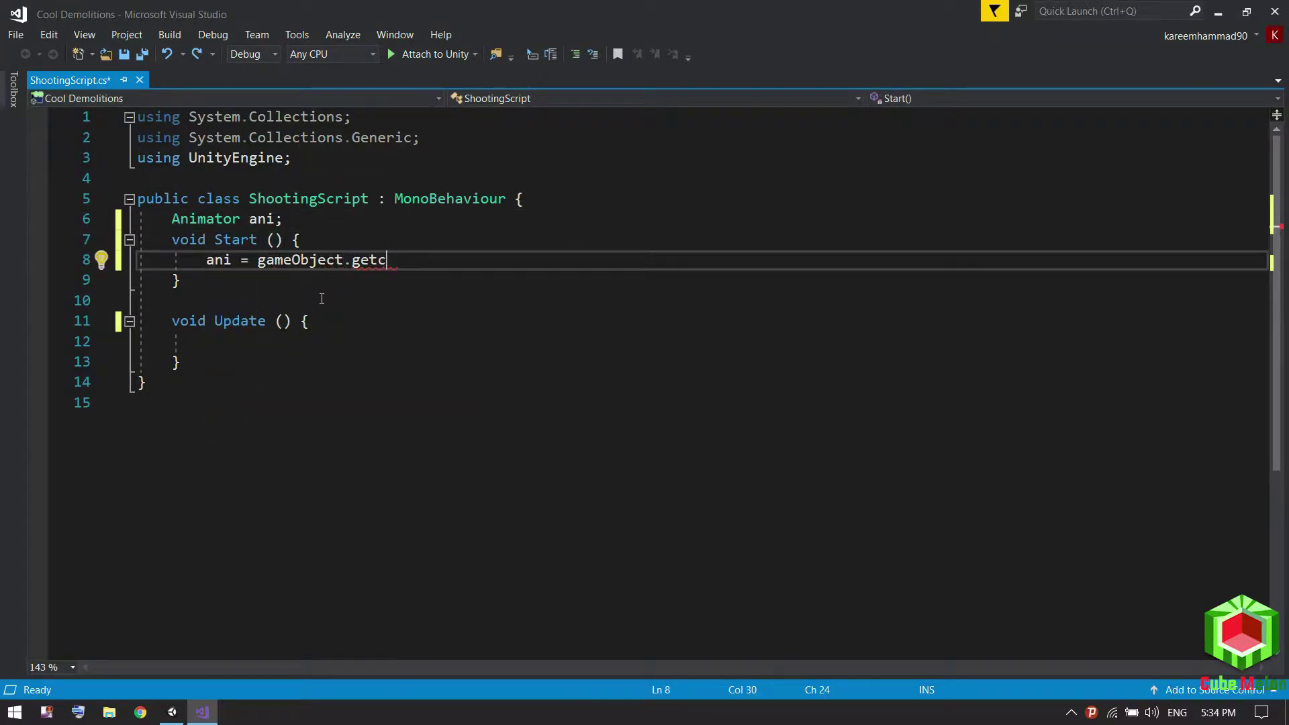
pyautogui.press('Tab')
pyautogui.write('<>')
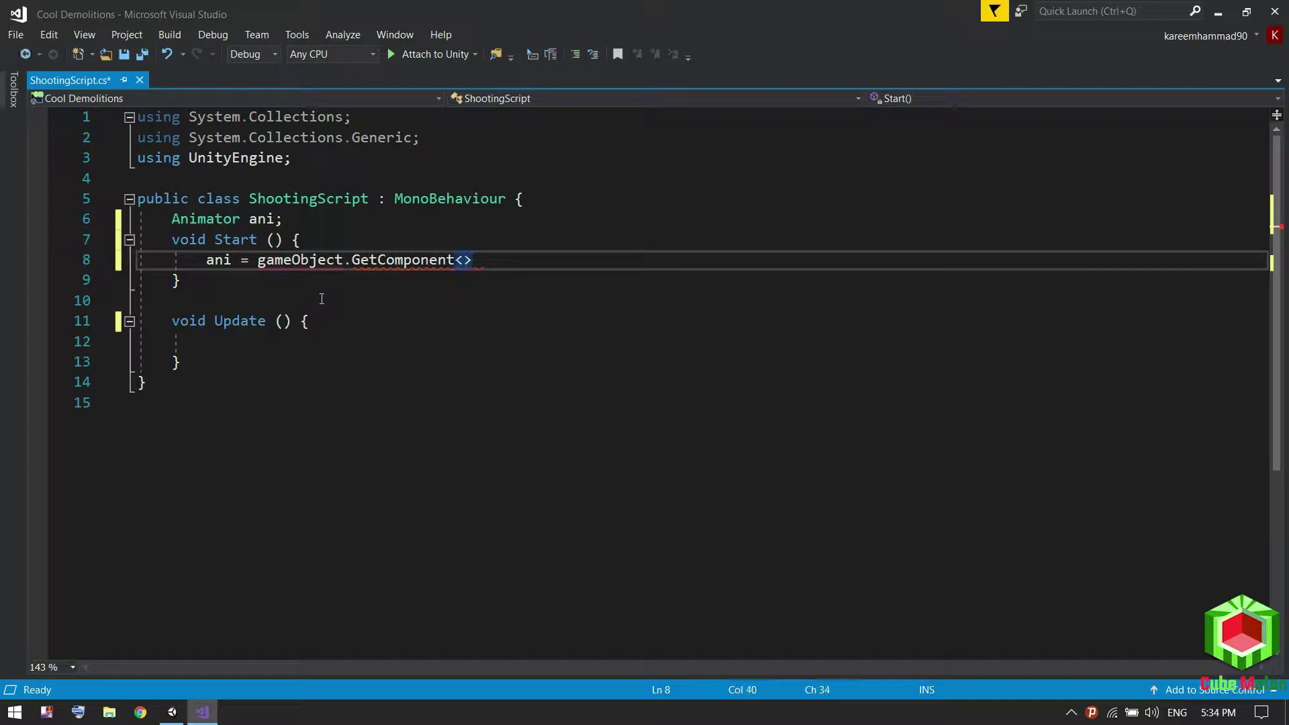
pyautogui.write('();')
pyautogui.press('Left')
pyautogui.write('an')
pyautogui.press('Tab')
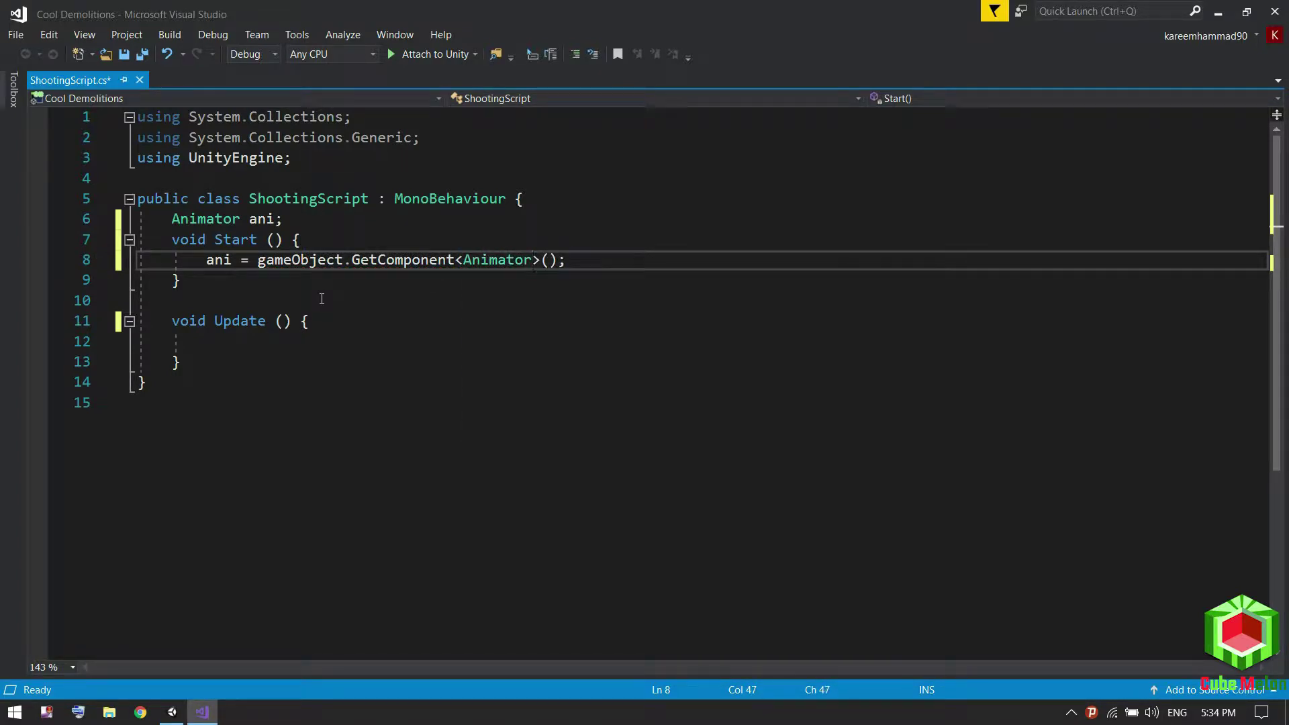
pyautogui.press('Down')
pyautogui.press('Down')
pyautogui.press('Down')
pyautogui.press('Down')
# Add an if (ani.GetBool("Attack")) block to Update.
pyautogui.write('i')
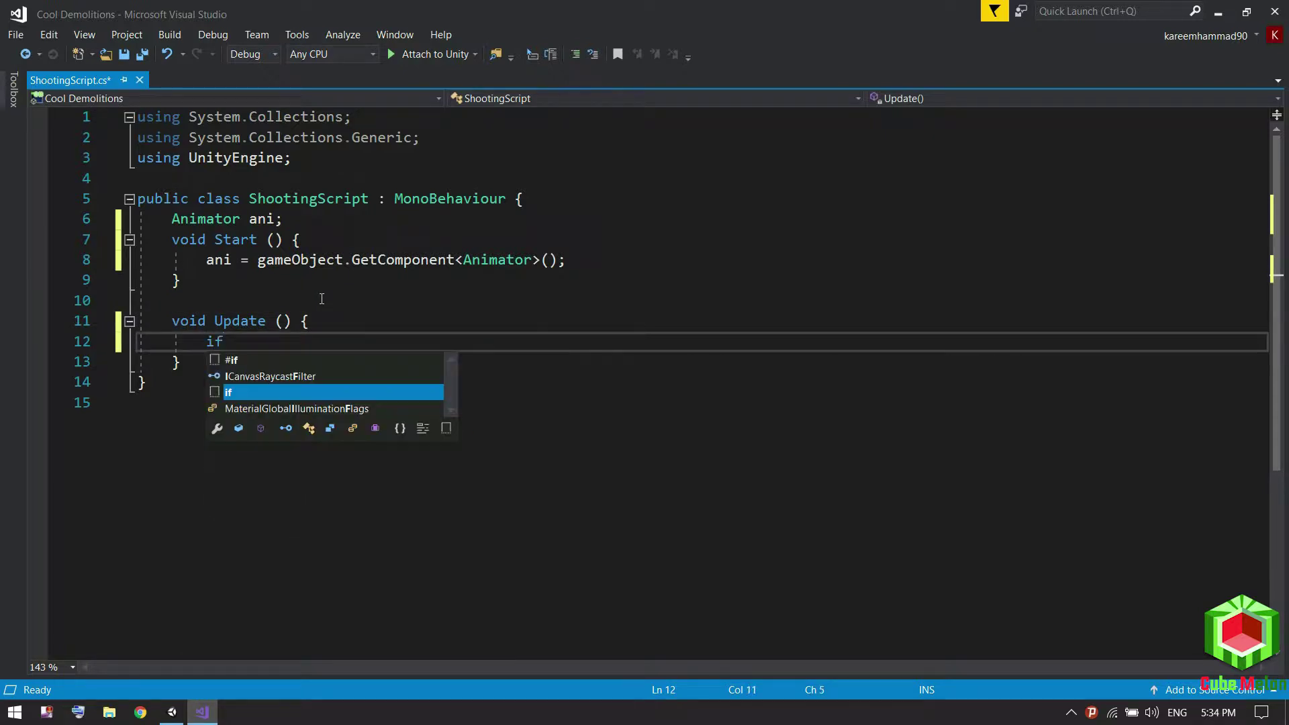
pyautogui.write('f (')
pyautogui.press('Right')
pyautogui.press('Return')
pyautogui.write('{')
pyautogui.press('Return')
pyautogui.press('Up')
pyautogui.press('Up')
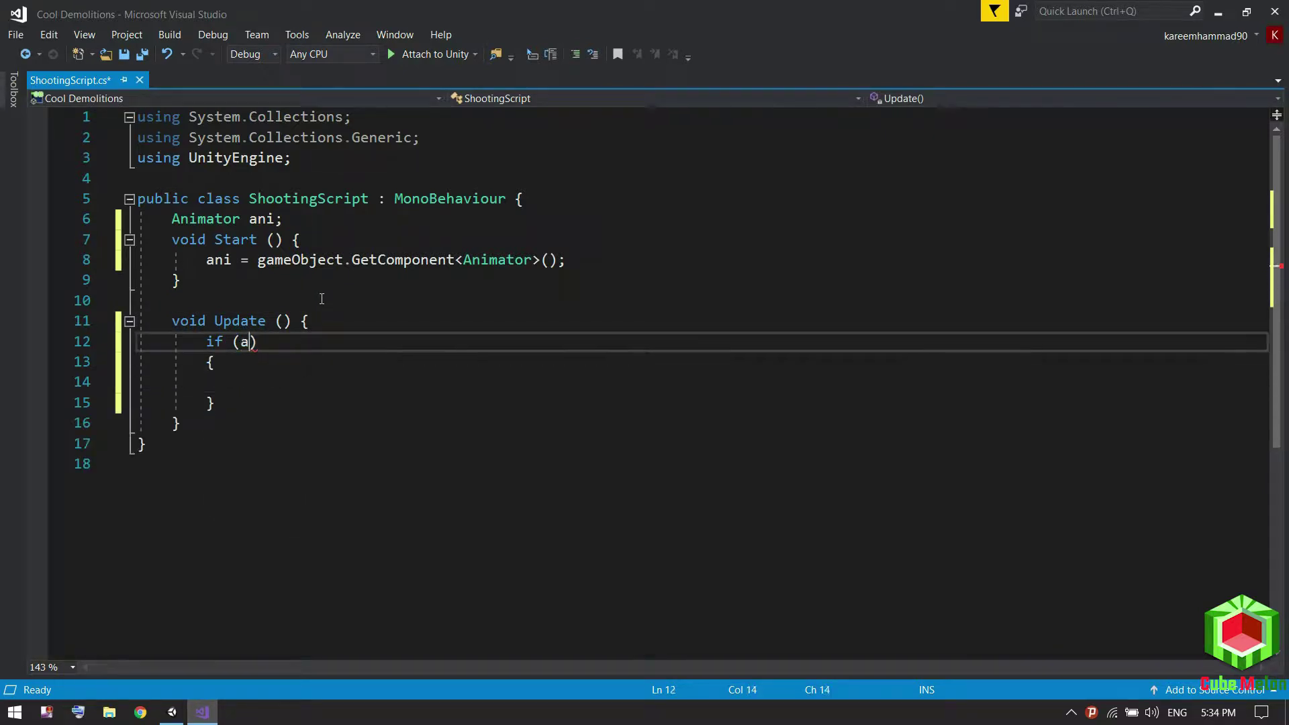
pyautogui.write('anima')
pyautogui.press('BackSpace')
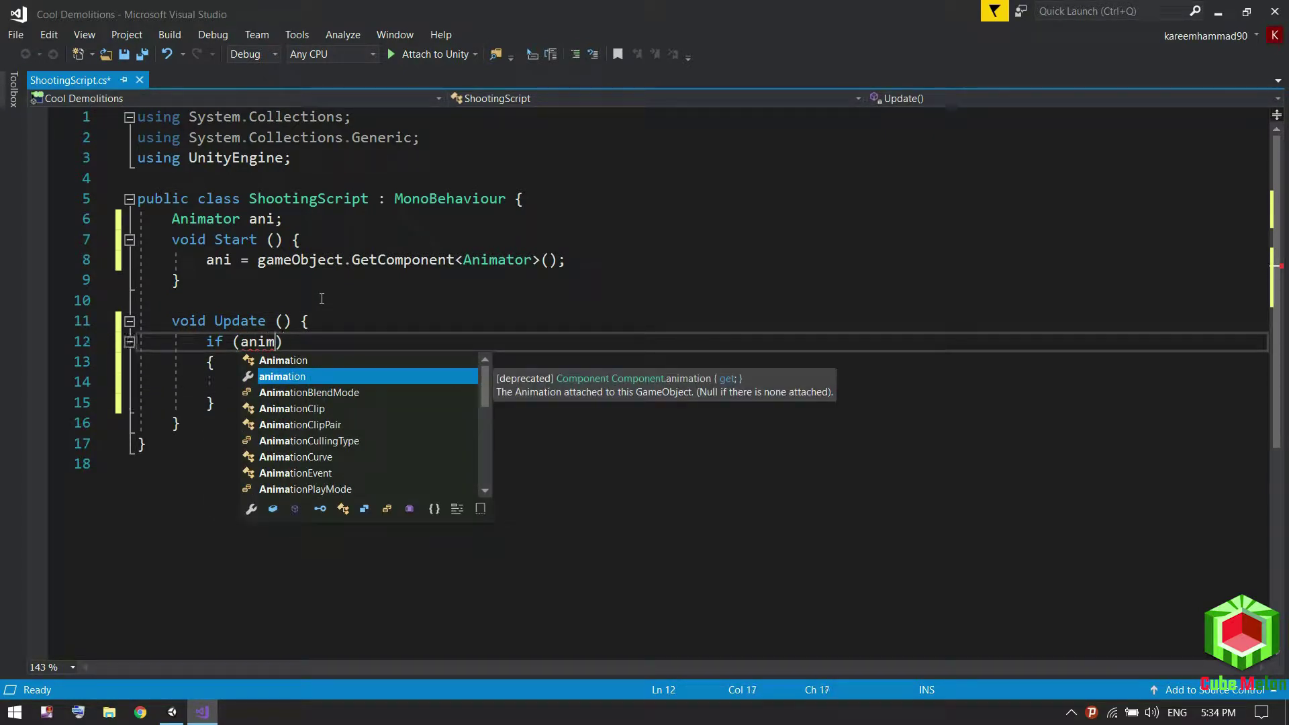
pyautogui.press('BackSpace')
pyautogui.write('.getb')
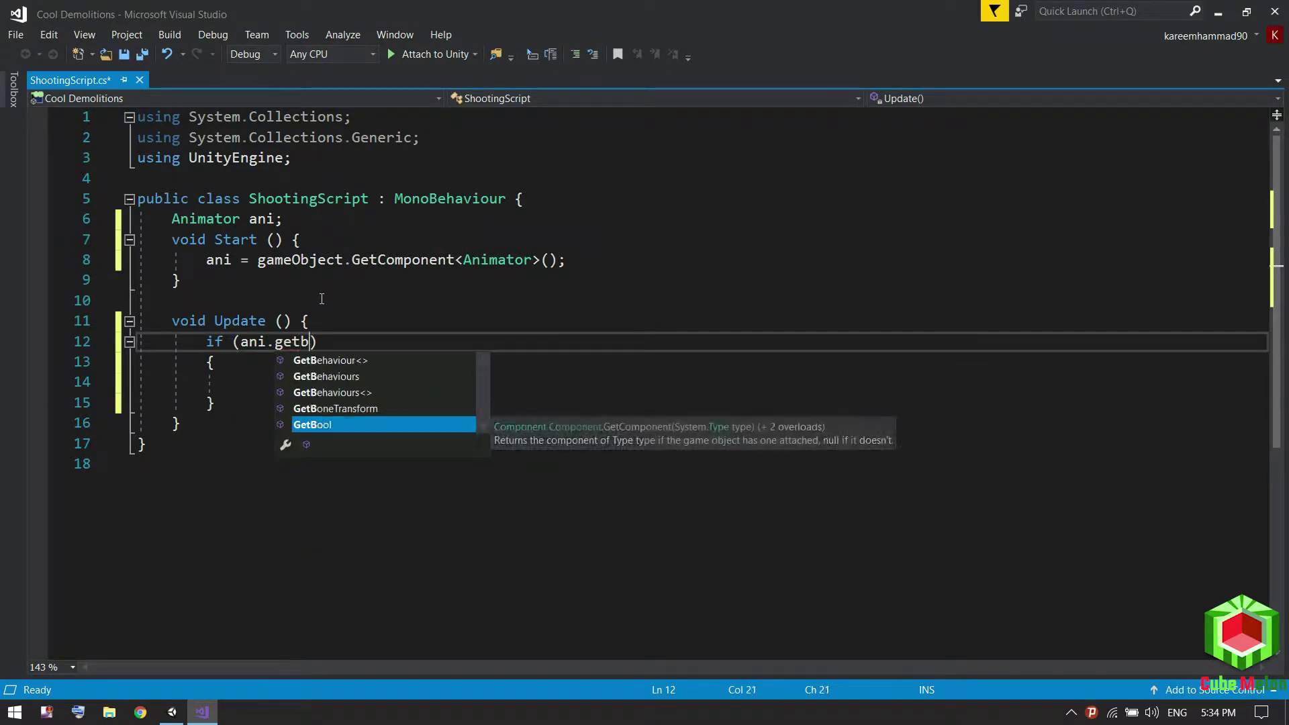
pyautogui.press('Tab')
pyautogui.write('(')
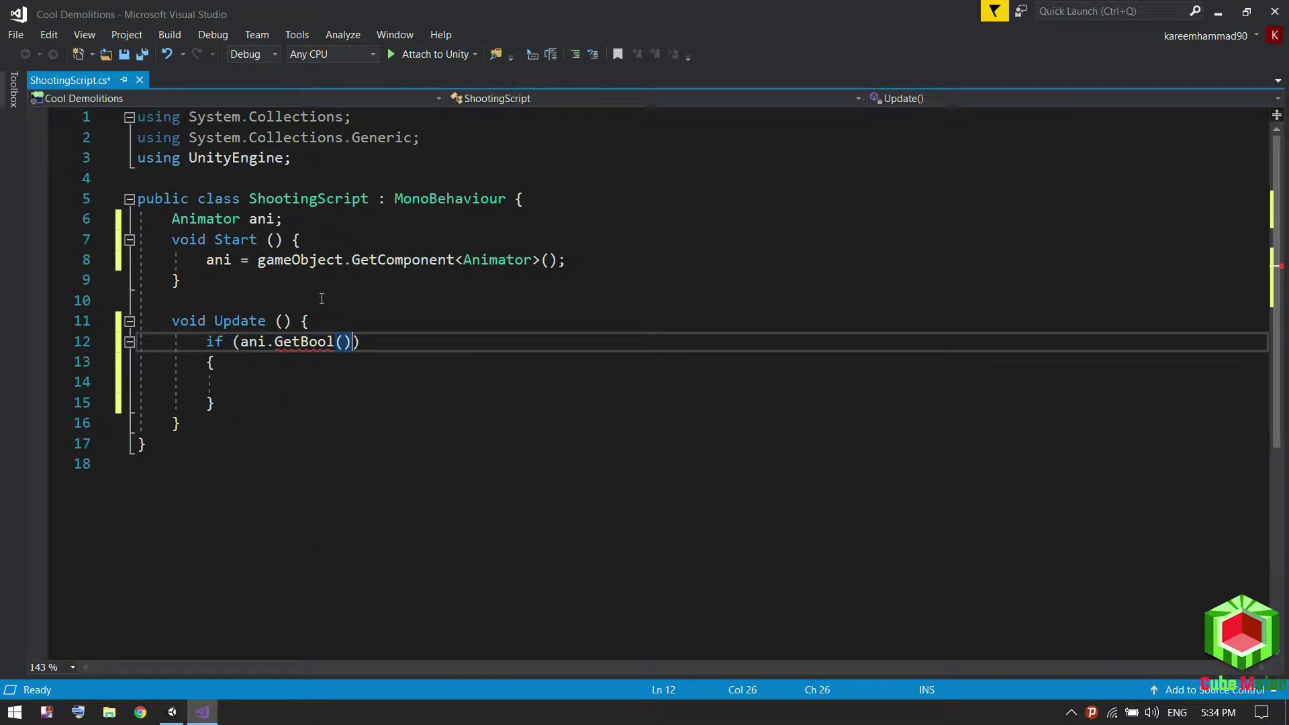
pyautogui.write('"Att')
pyautogui.write('ack')
pyautogui.press('Down')
pyautogui.press('Down')
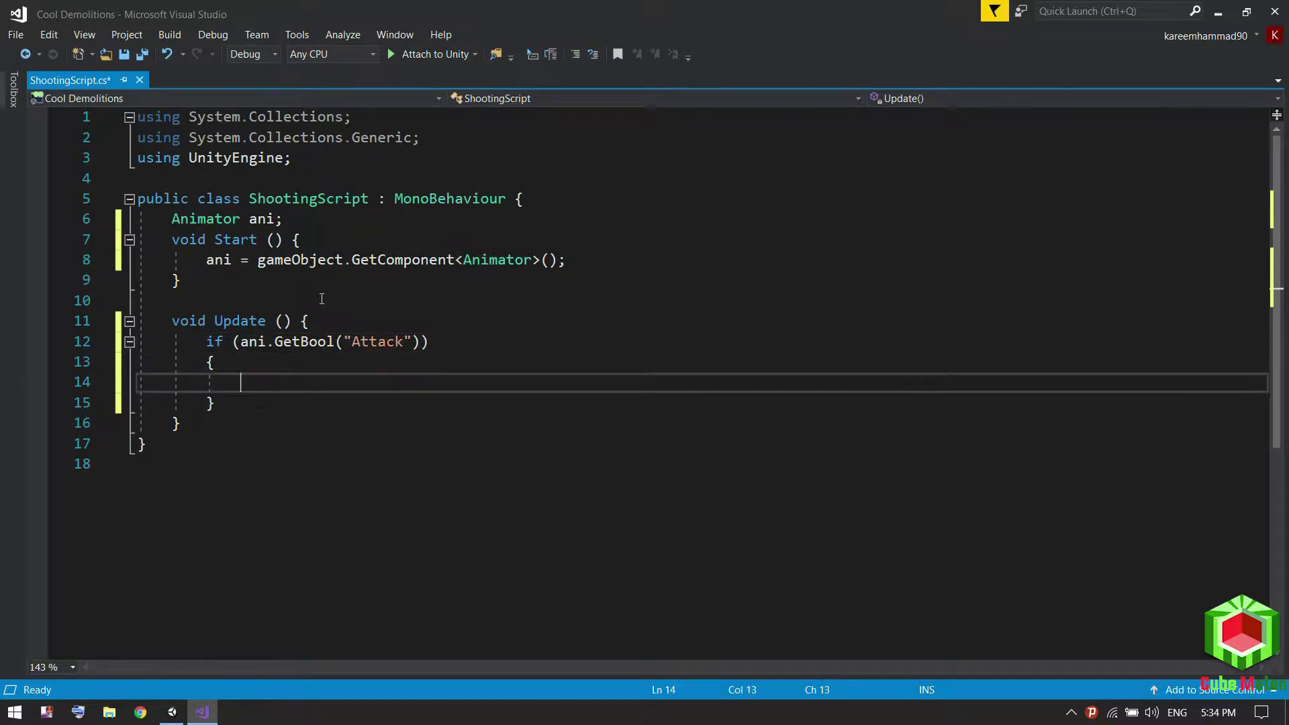
# Inside the Attack block, begin the statement GameObject G = Instantiate();.
pyautogui.write('a')
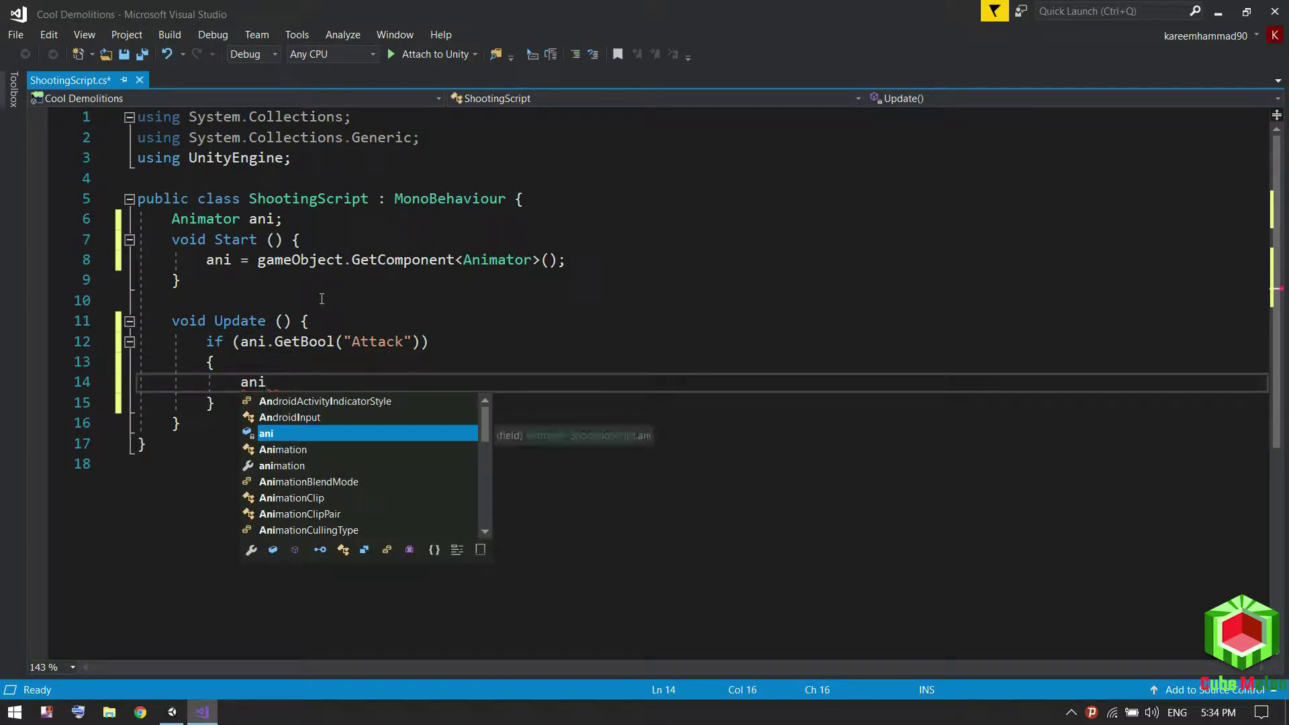
pyautogui.press('BackSpace')
pyautogui.write('ga')
pyautogui.press('Tab')
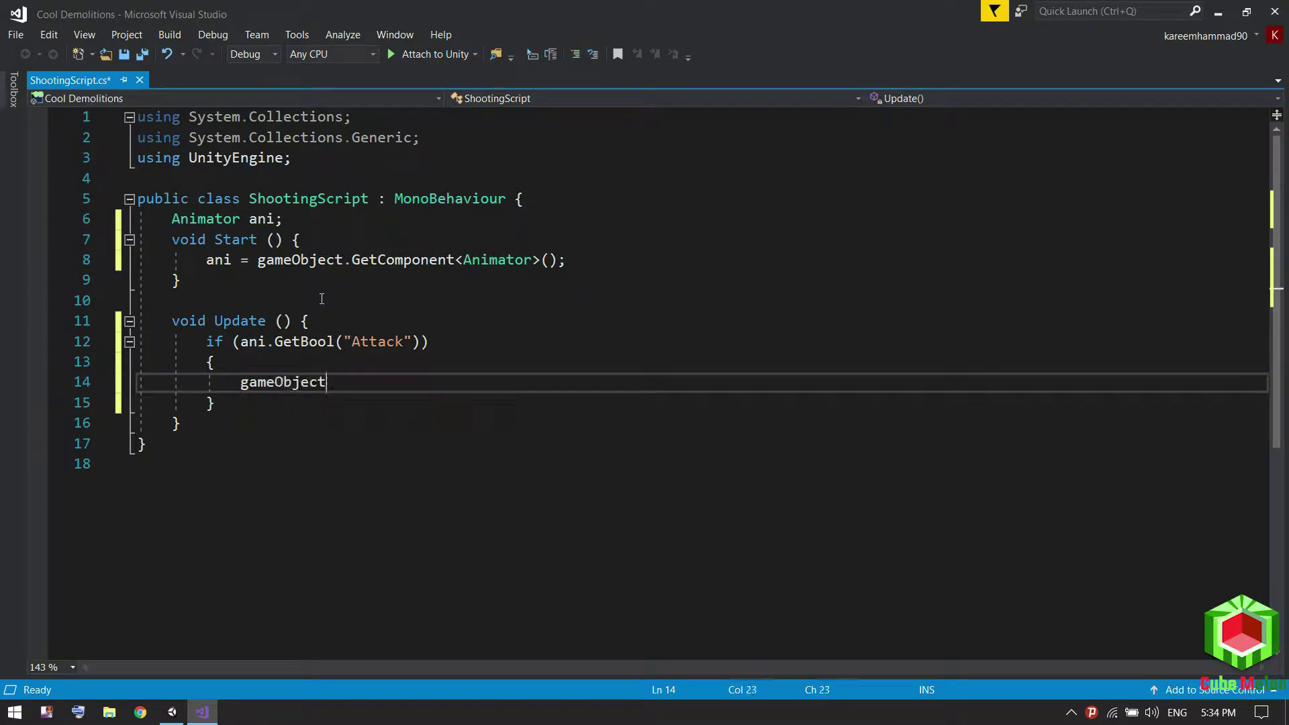
pyautogui.press('BackSpace')
pyautogui.press('BackSpace')
pyautogui.press('Down')
pyautogui.press('Tab')
pyautogui.write('.')
pyautogui.press('BackSpace')
pyautogui.press('BackSpace')
pyautogui.press('BackSpace')
pyautogui.press('BackSpace')
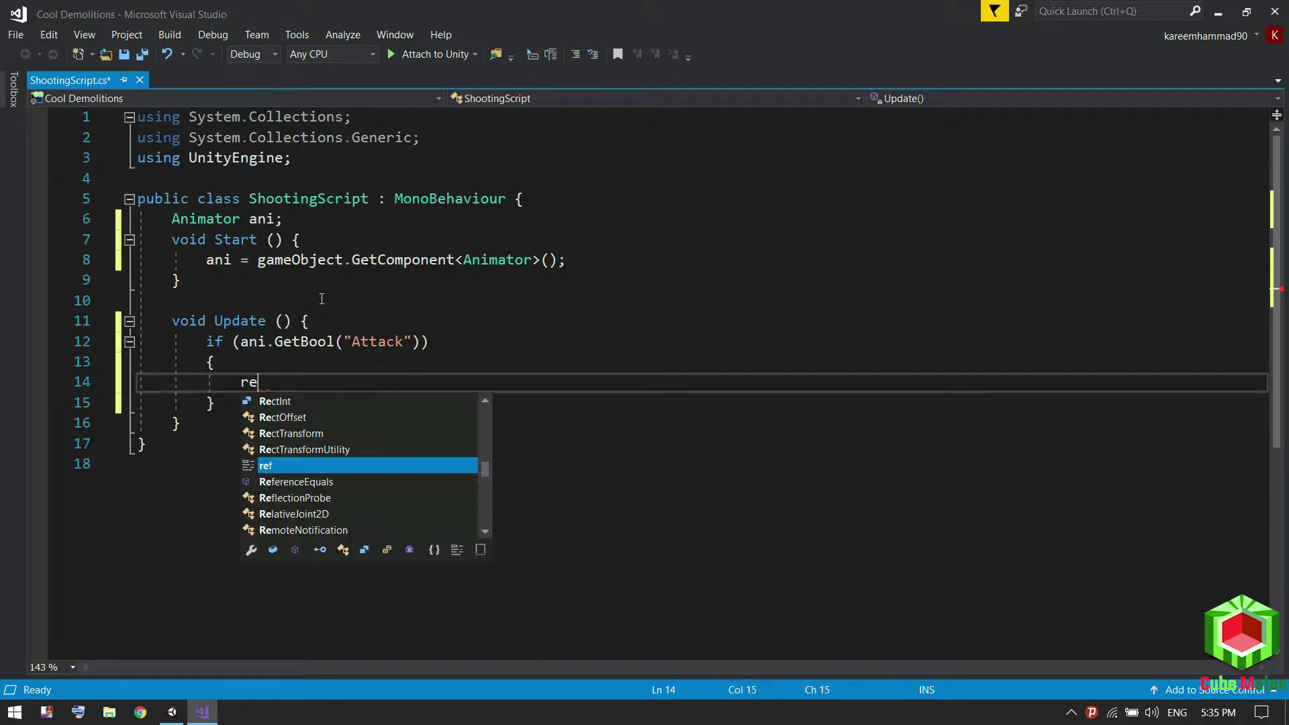
pyautogui.press('BackSpace')
pyautogui.write('GameObject ')
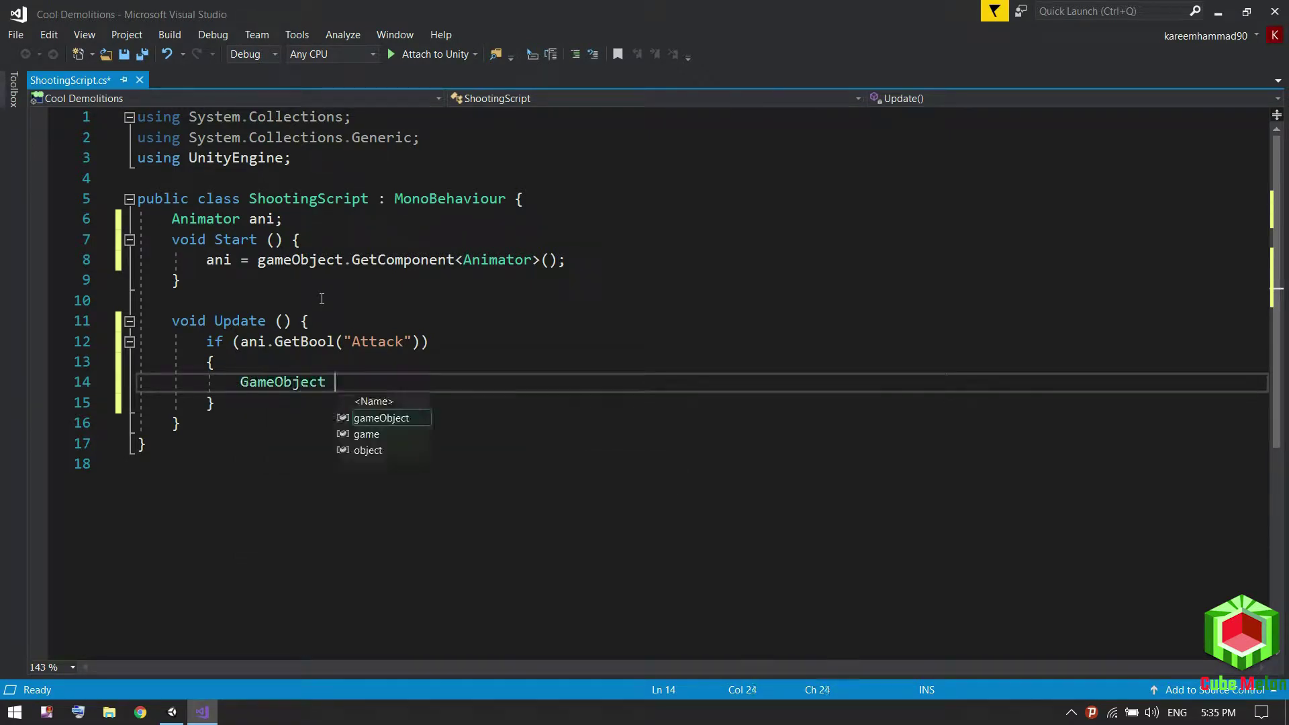
pyautogui.write('G = Ins')
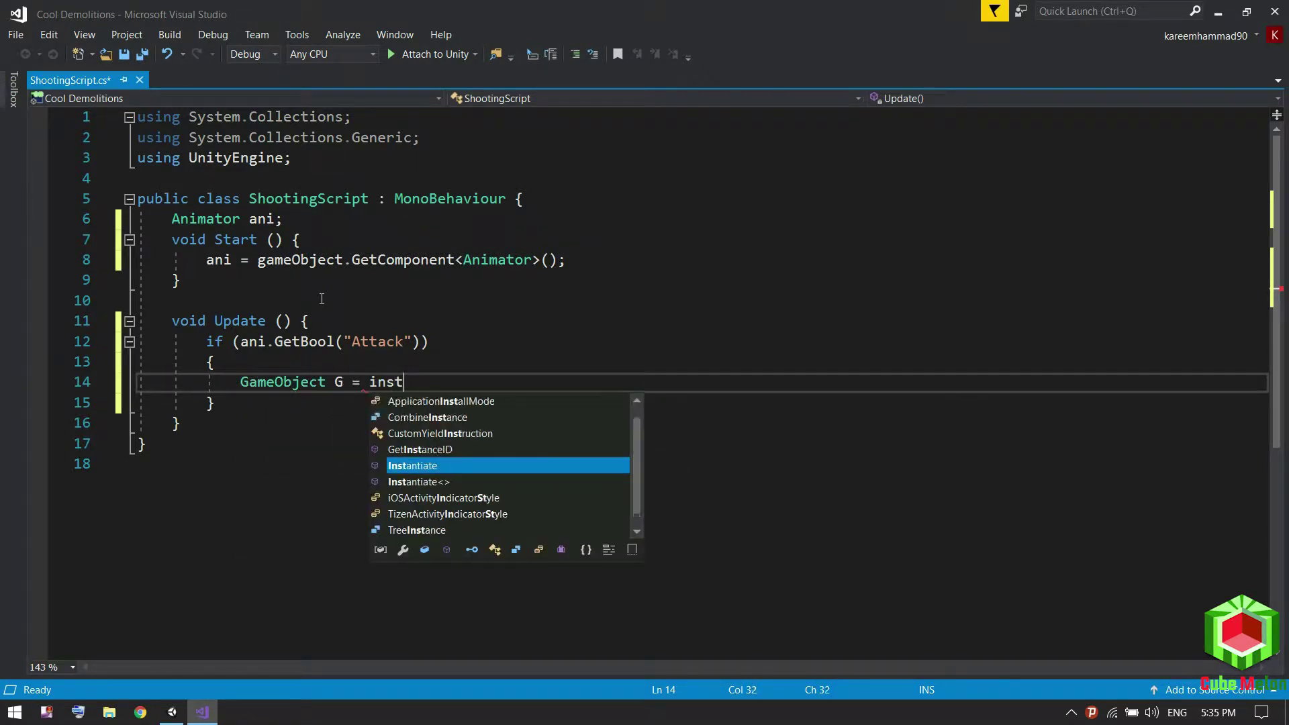
pyautogui.press('Tab')
pyautogui.write('();')
# Make Instantiate load Resources.Load("TNT") cast as GameObject, then start a new line.
pyautogui.press('Left')
pyautogui.press('Left')
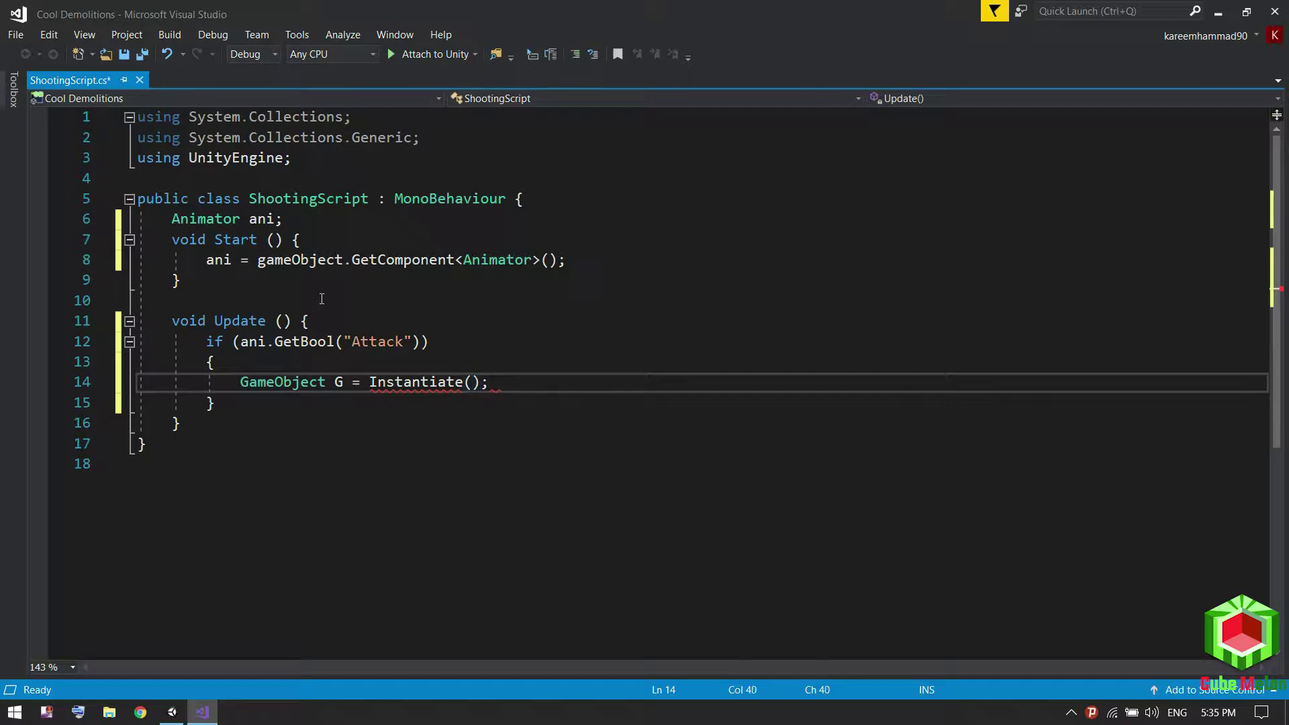
pyautogui.write('Resources')
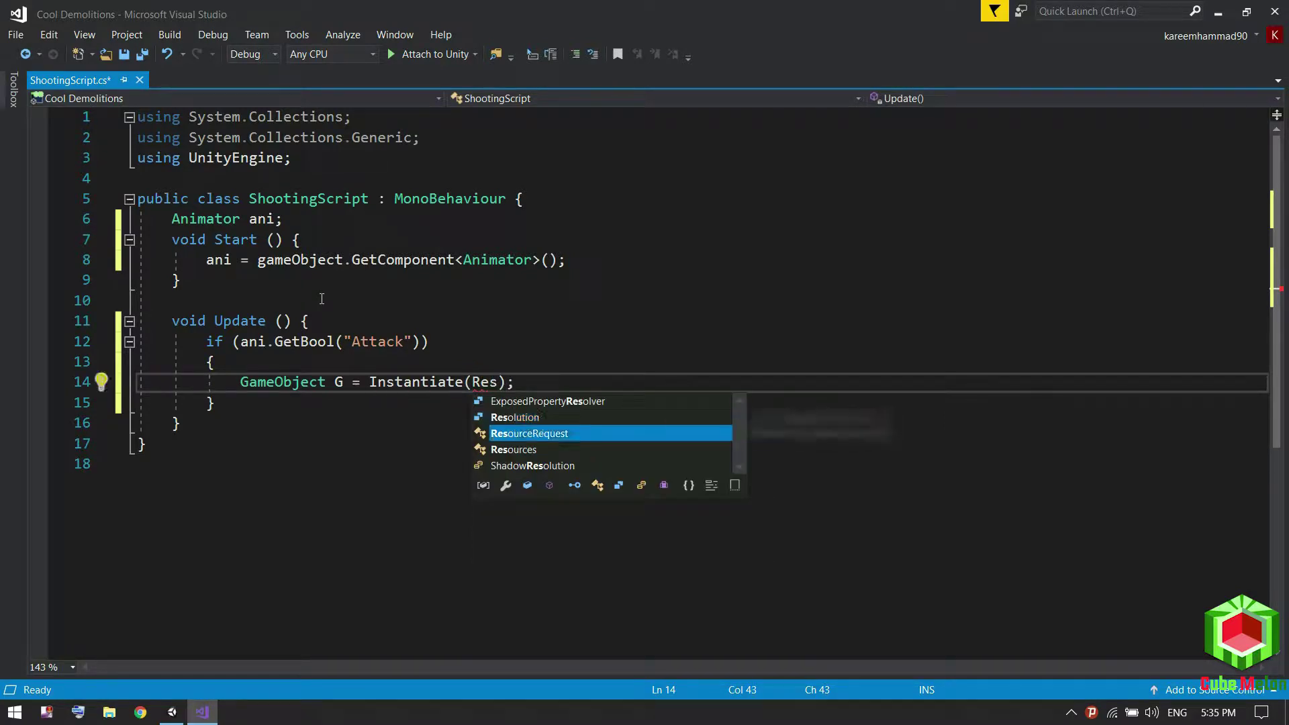
pyautogui.write('.L')
pyautogui.press('Tab')
pyautogui.write('(')
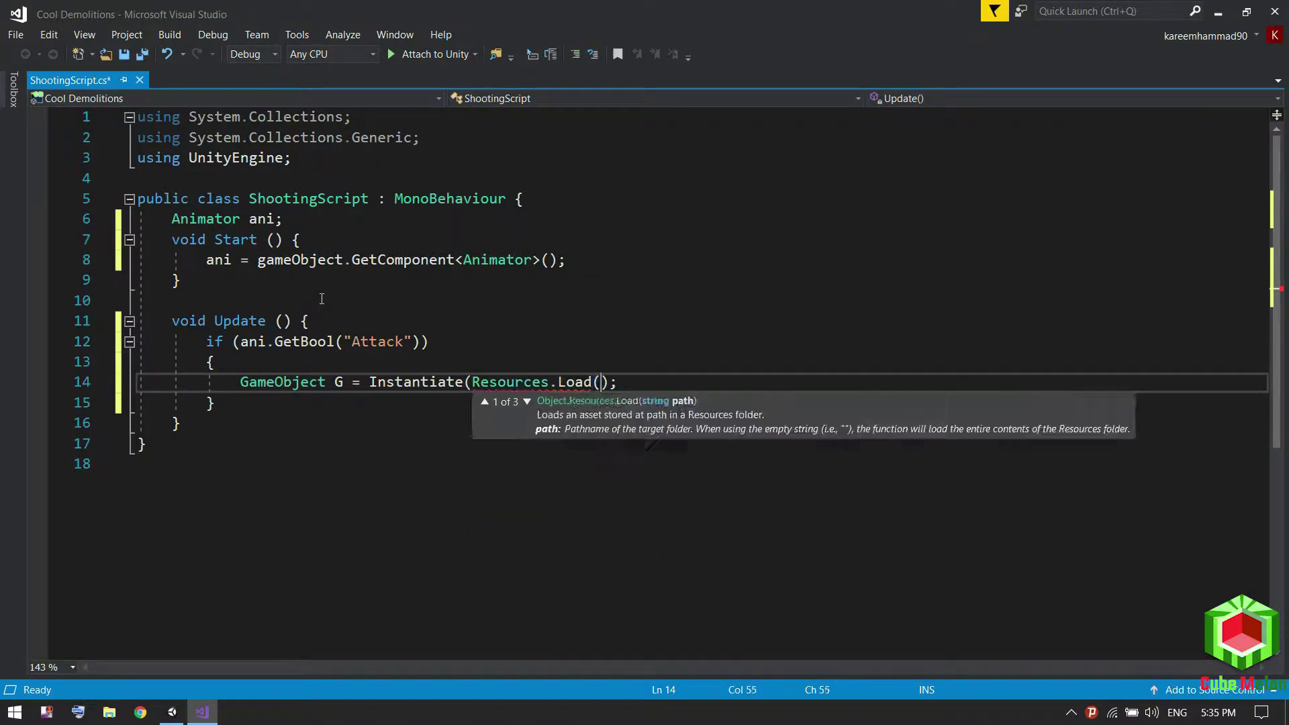
pyautogui.write('"TNT')
pyautogui.press('Right')
pyautogui.press('Right')
pyautogui.press('Right')
pyautogui.write('as Gam')
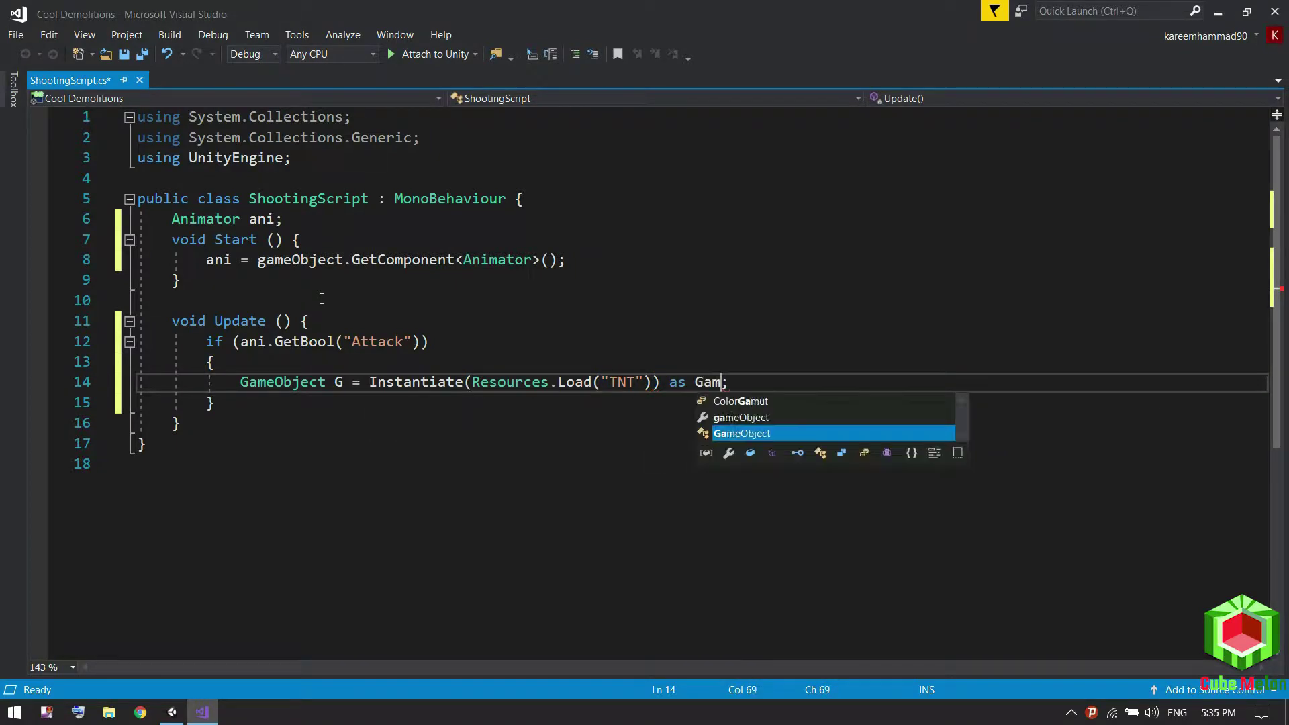
pyautogui.press('Tab')
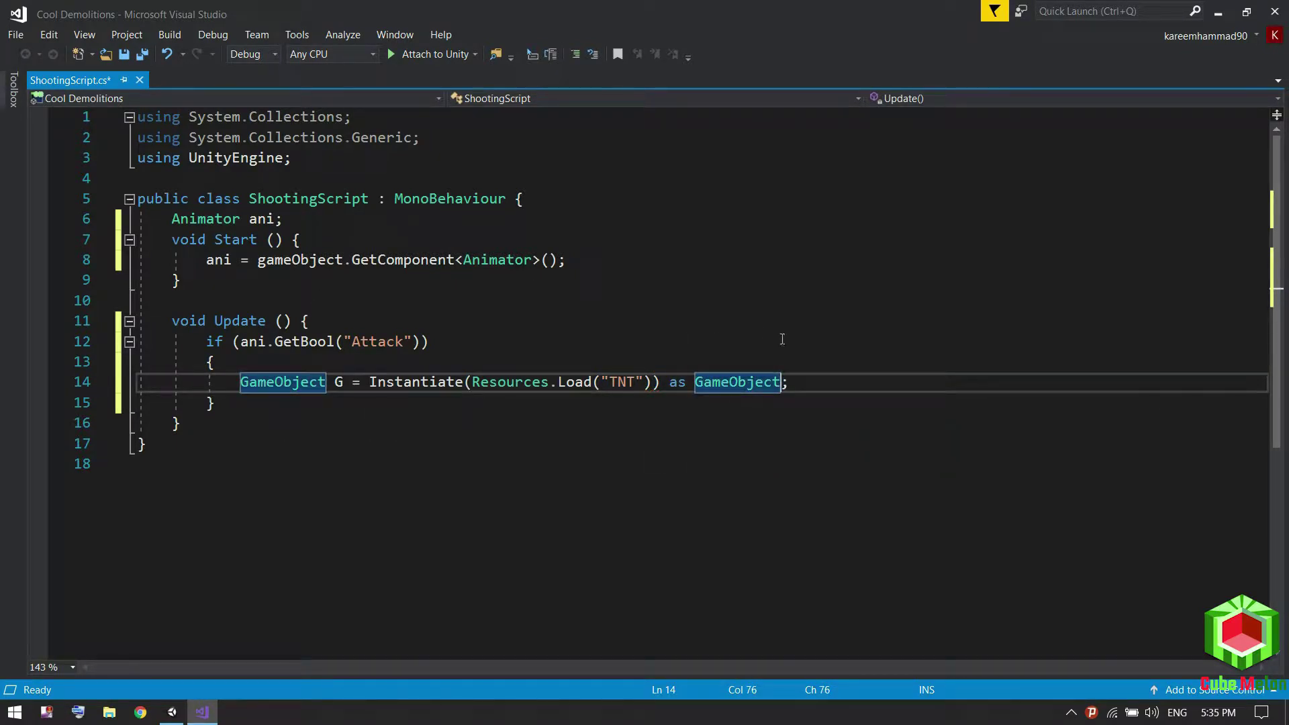
pyautogui.press('End')
pyautogui.press('Return')
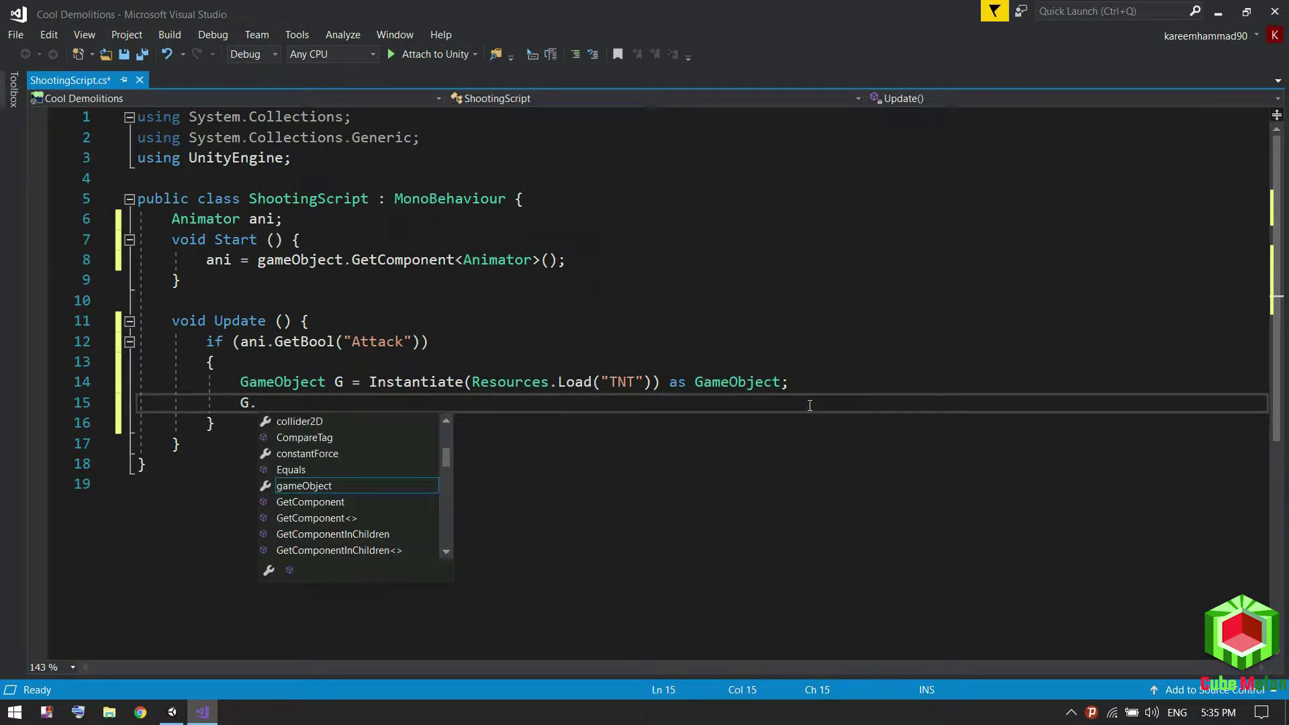
# Set G.transform.position to gameObject.transform.position.
pyautogui.press('BackSpace')
pyautogui.write('G.set')
pyautogui.press('BackSpace')
pyautogui.press('BackSpace')
pyautogui.press('BackSpace')
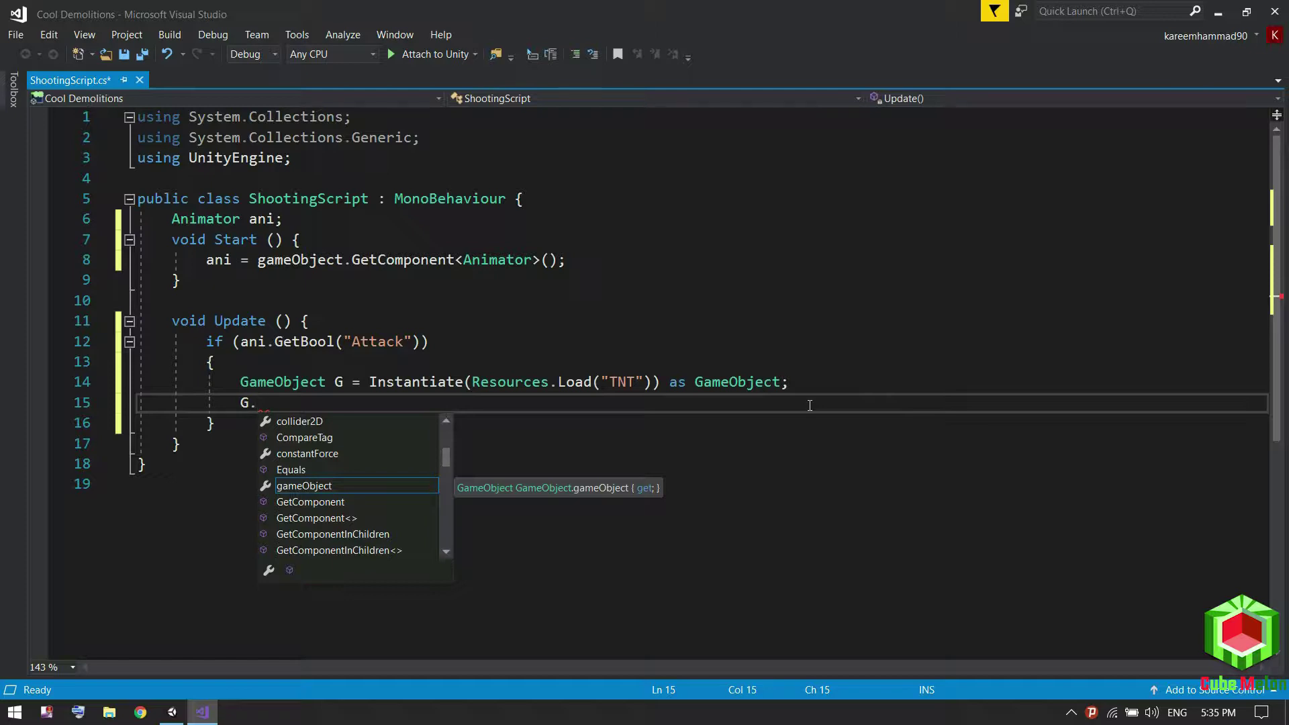
pyautogui.write('setpos')
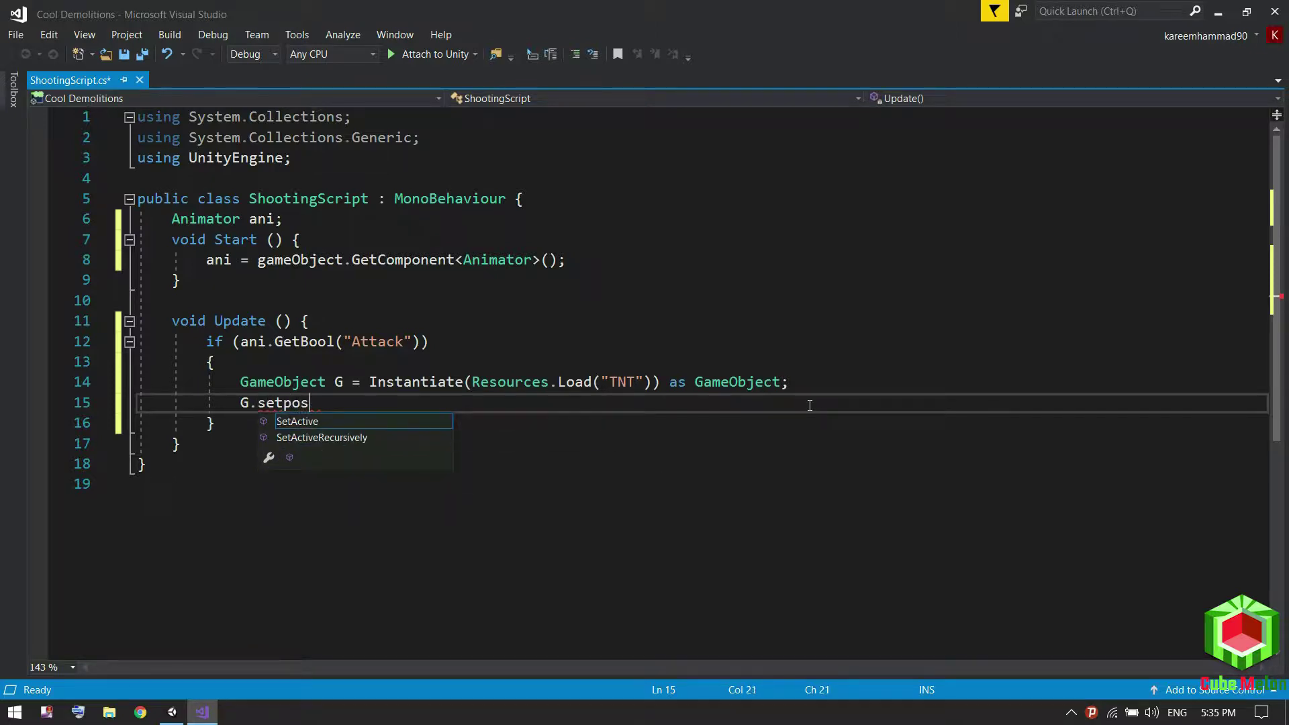
pyautogui.press('BackSpace')
pyautogui.press('BackSpace')
pyautogui.press('BackSpace')
pyautogui.press('BackSpace')
pyautogui.press('BackSpace')
pyautogui.write('transform')
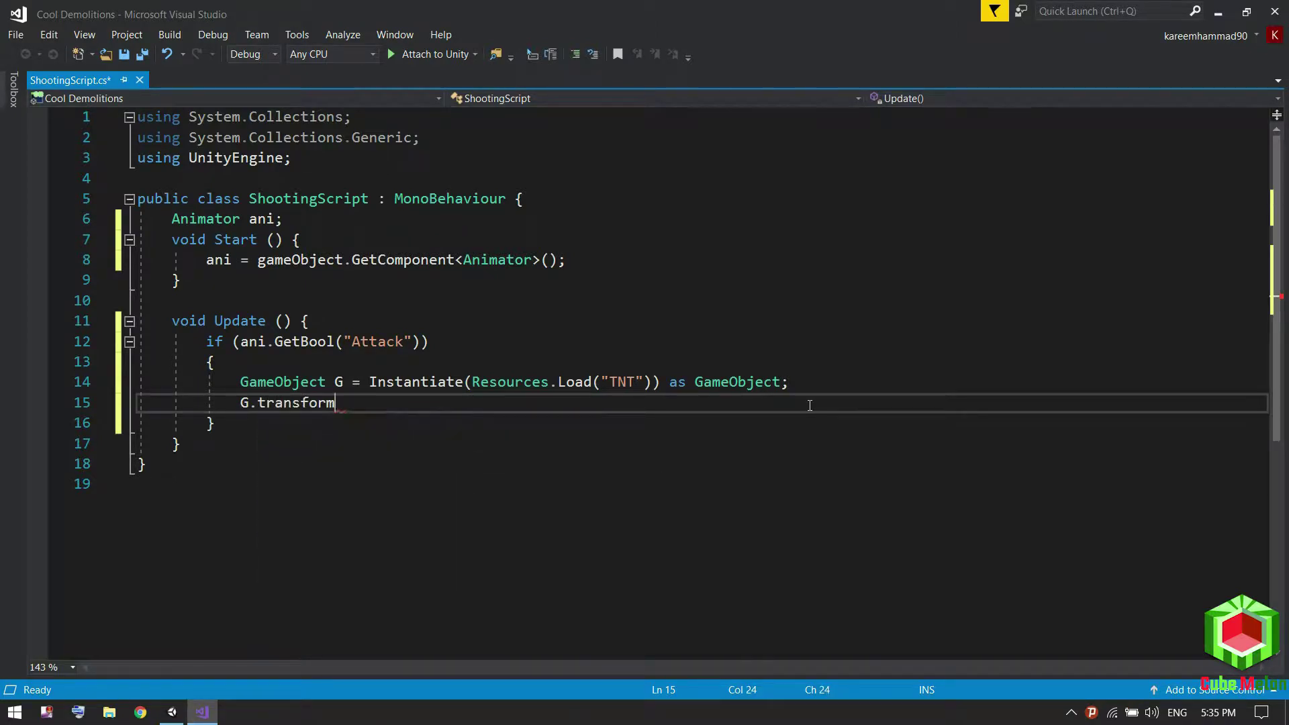
pyautogui.write('.position = gameObject')
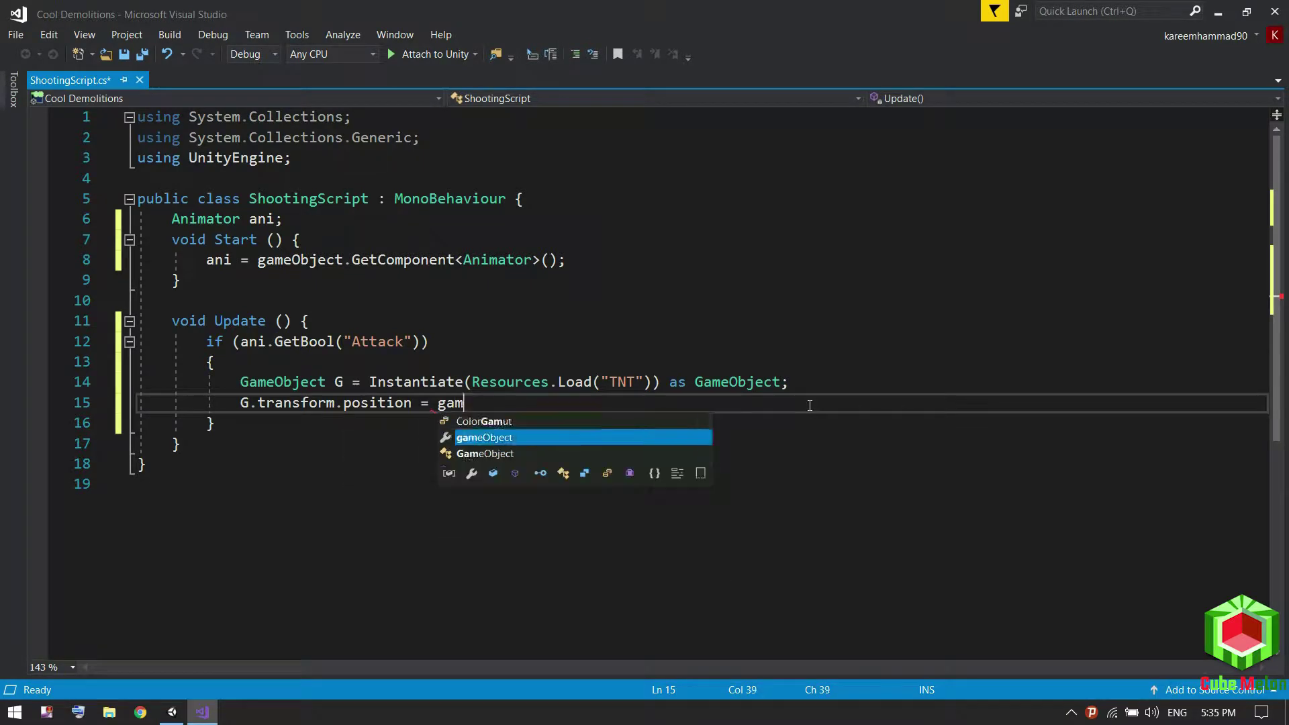
pyautogui.write('.transform.')
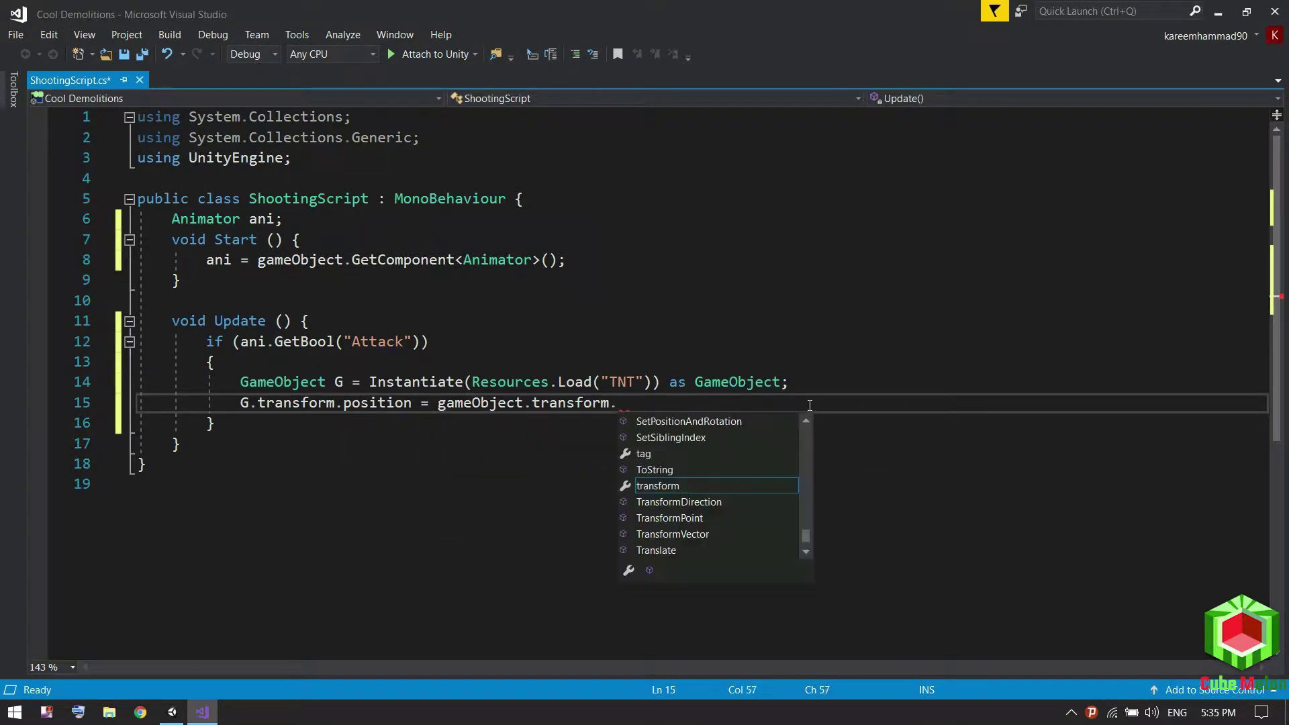
pyautogui.write('position;')
pyautogui.press('Return')
pyautogui.write('G')
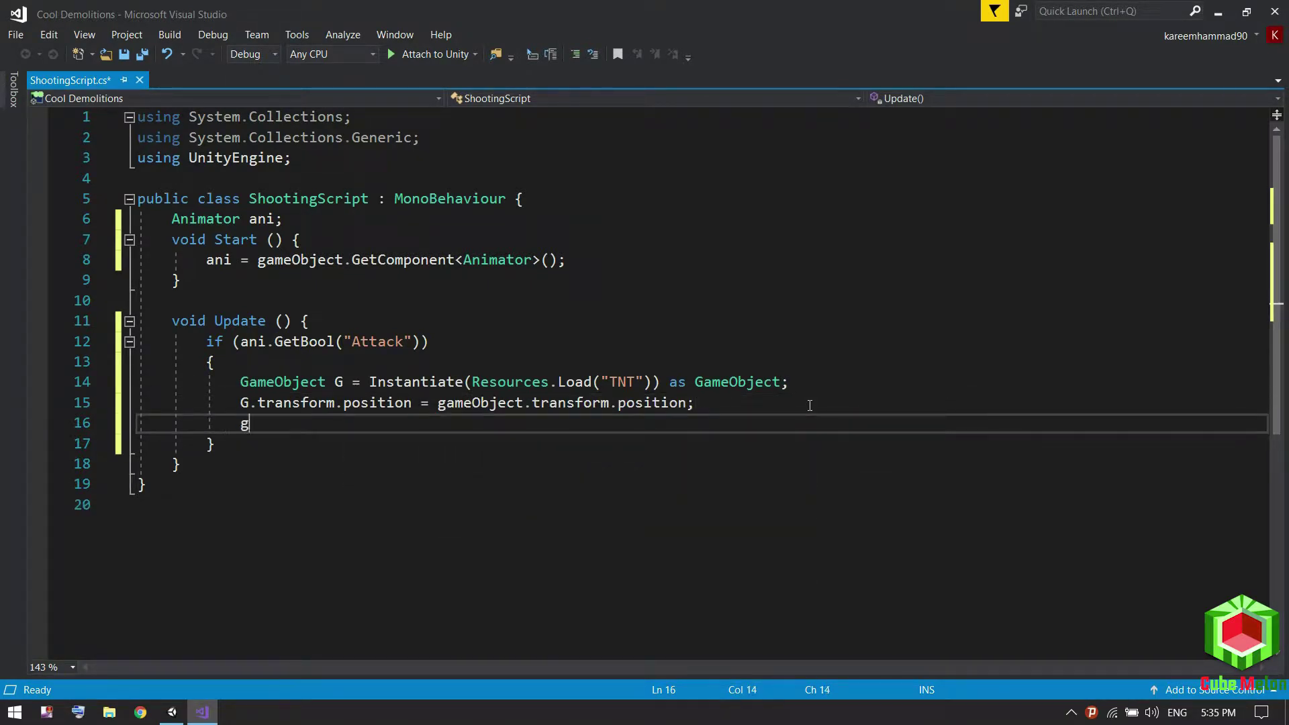
# Add G.GetComponent<Rigidbody2D>().AddForce(new Vector2(1000,1000)) on the next line.
pyautogui.write('.getc')
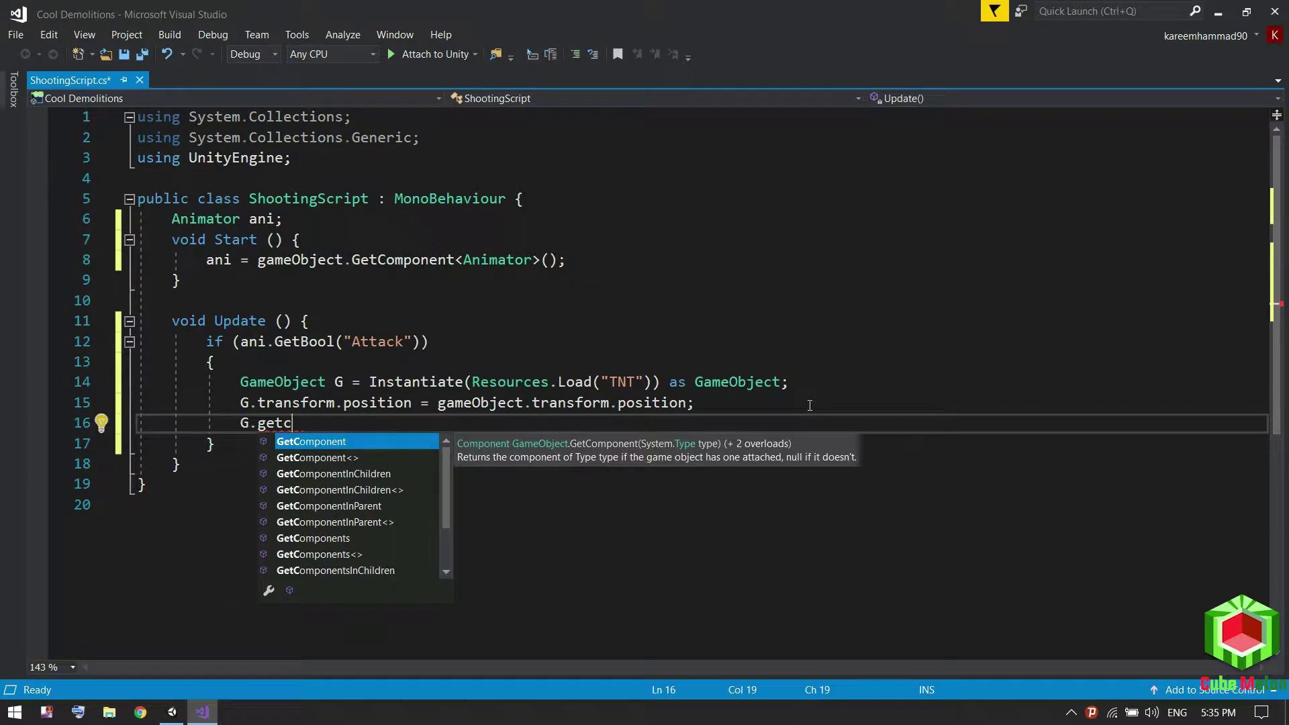
pyautogui.press('Tab')
pyautogui.write('<')
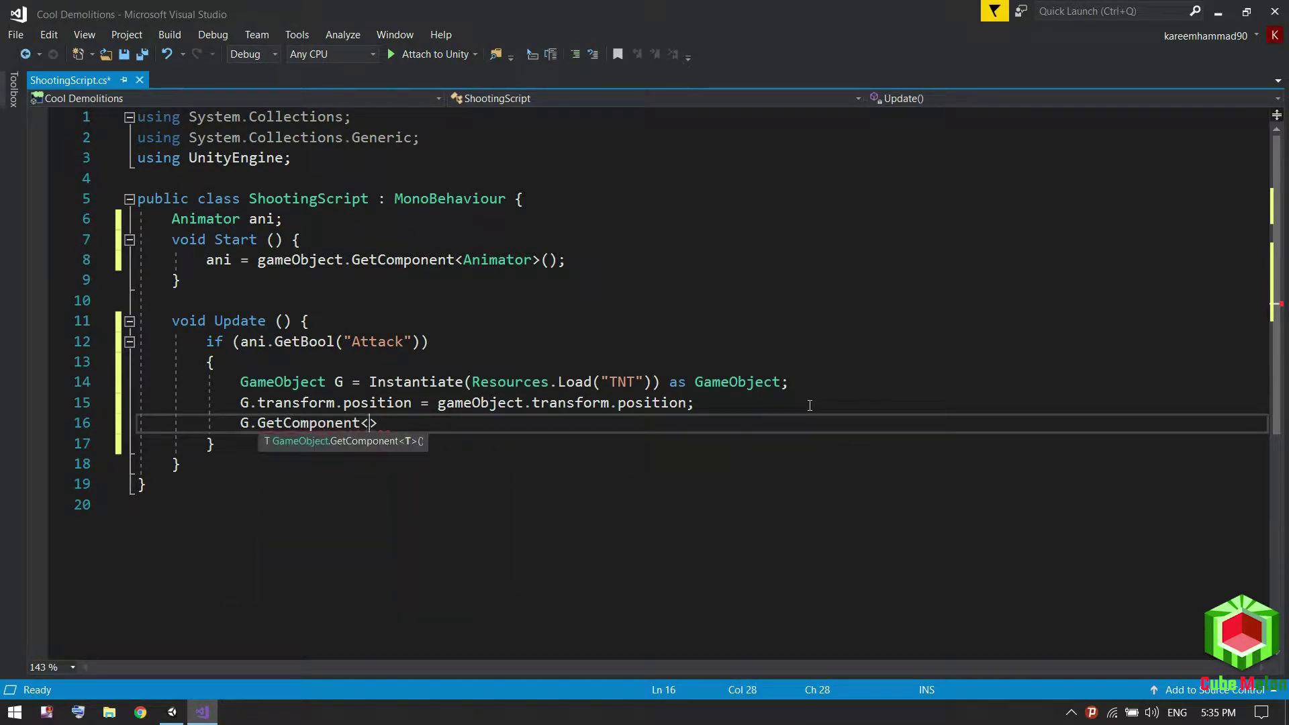
pyautogui.write('>();')
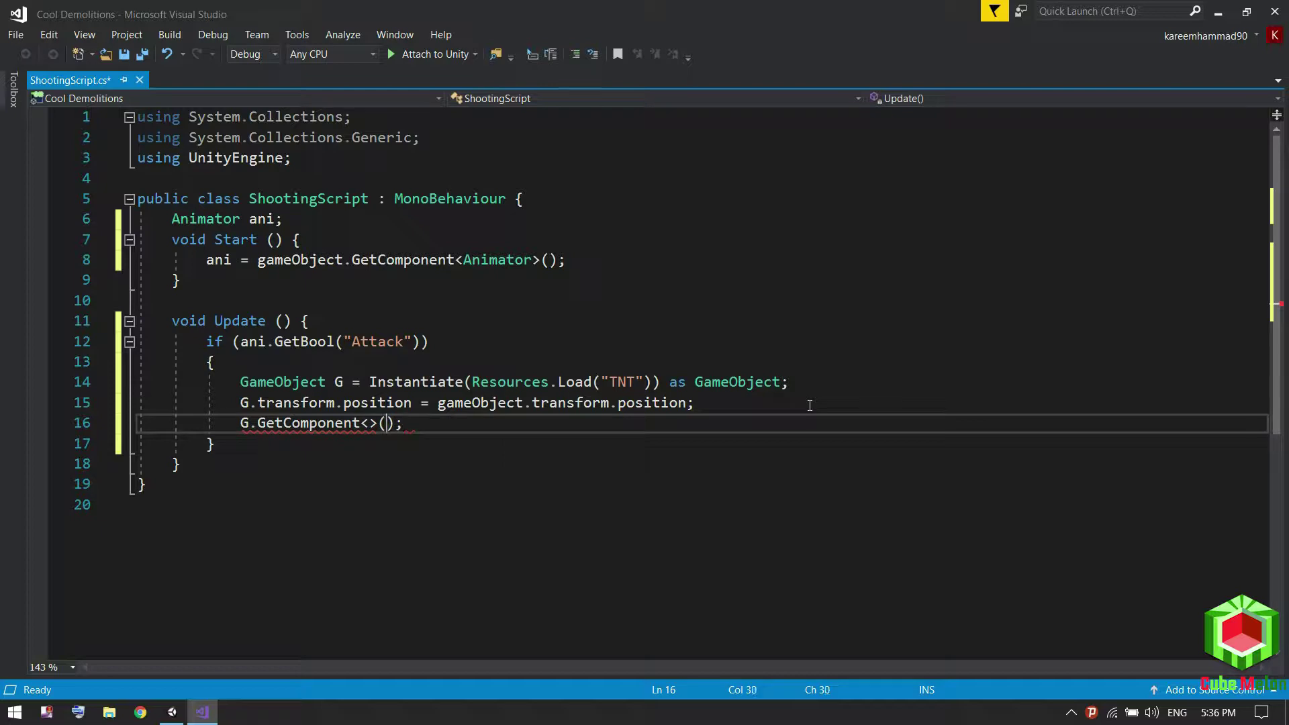
pyautogui.press('Left')
pyautogui.press('Left')
pyautogui.write('rigi')
pyautogui.press('Down')
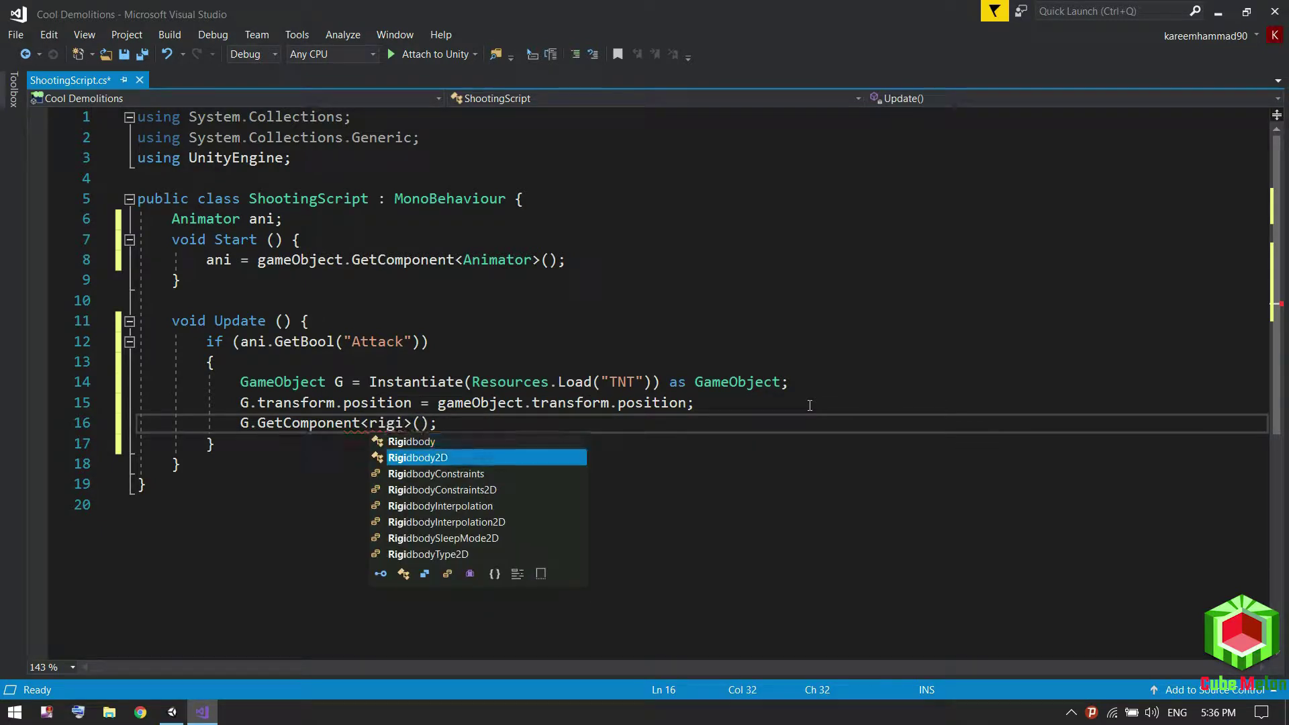
pyautogui.press('Tab')
pyautogui.press('Right')
pyautogui.press('Right')
pyautogui.press('Right')
pyautogui.write('.AddForce(')
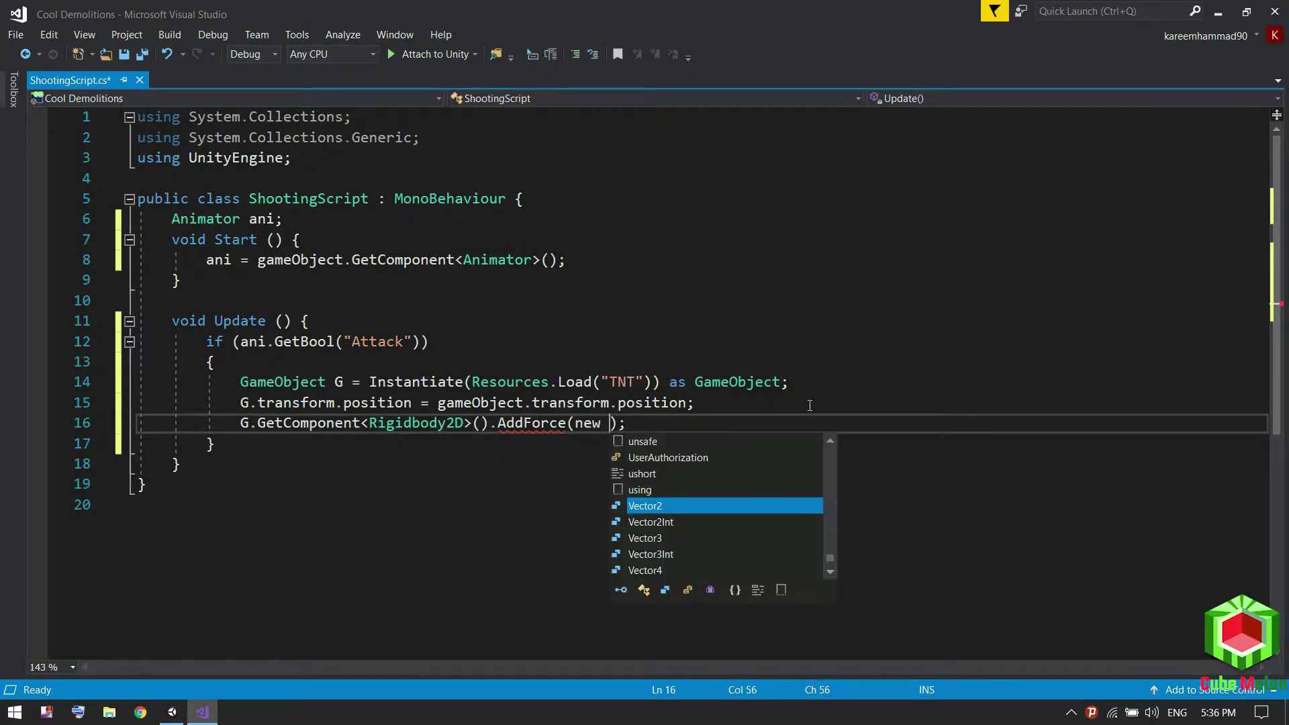
pyautogui.write('new Vector2(')
pyautogui.press('Left')
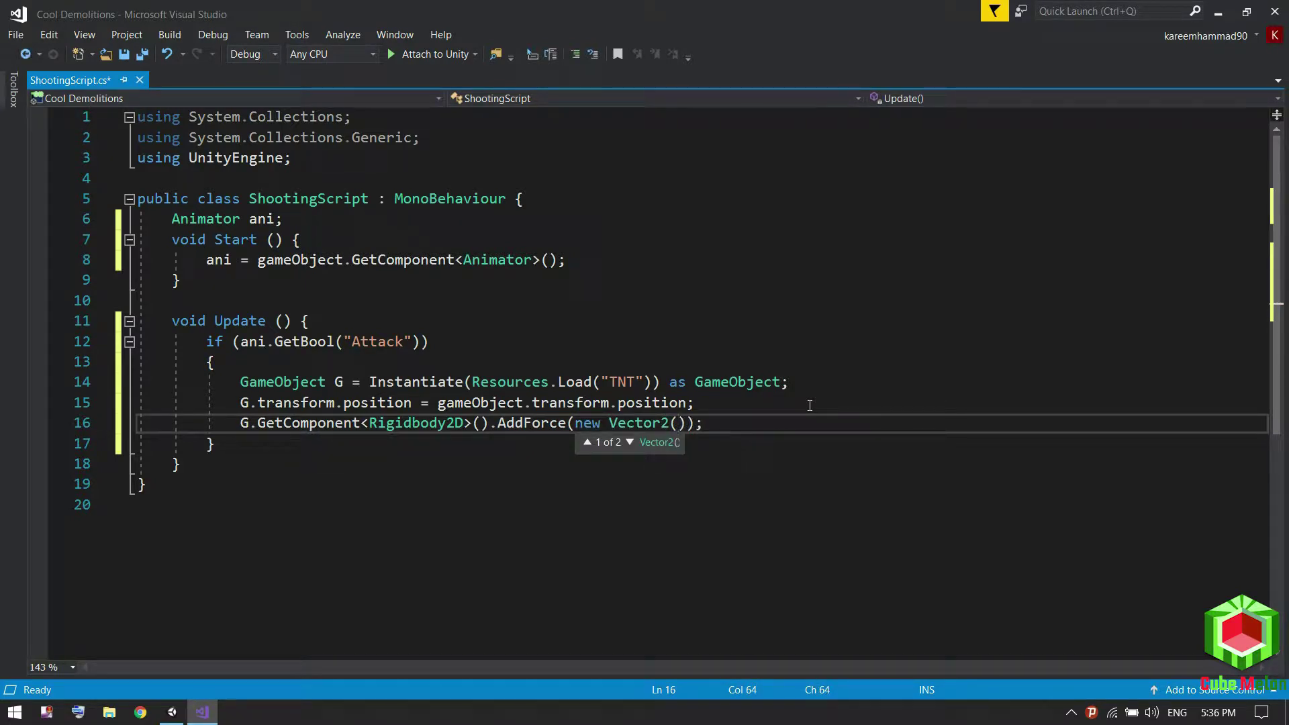
pyautogui.write('1000,1000')
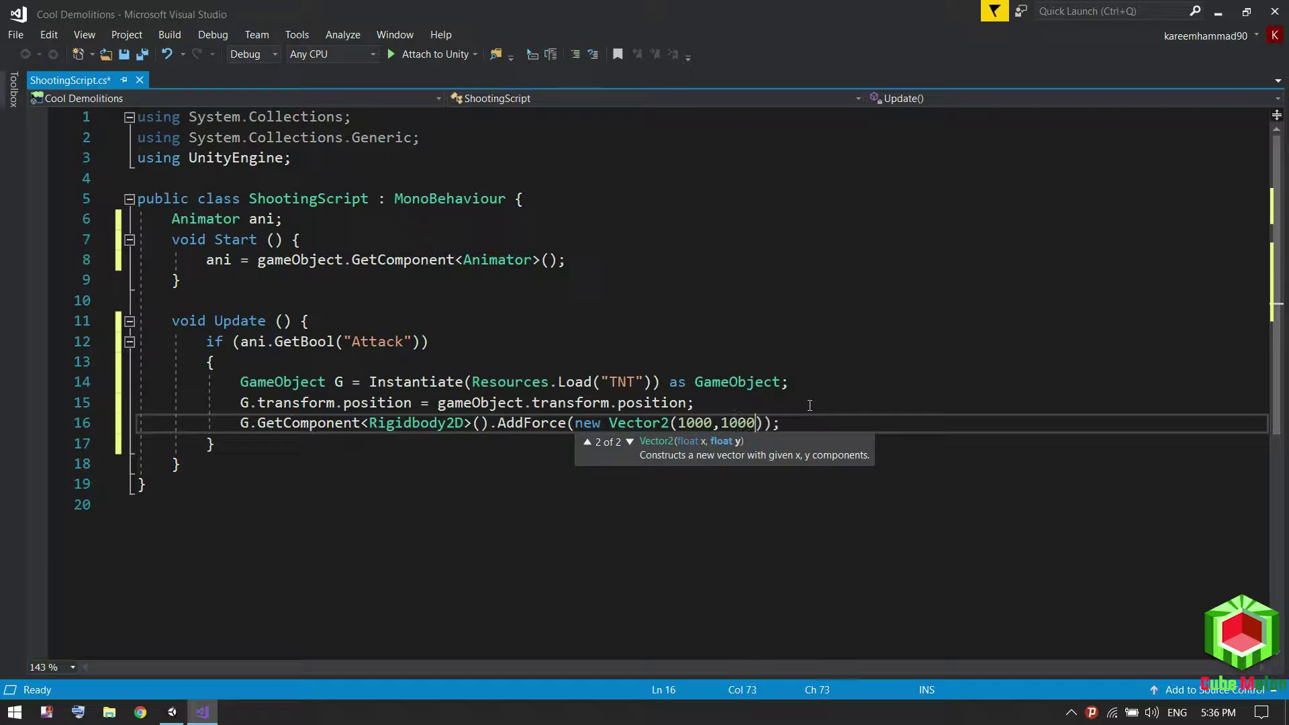
pyautogui.press('End')
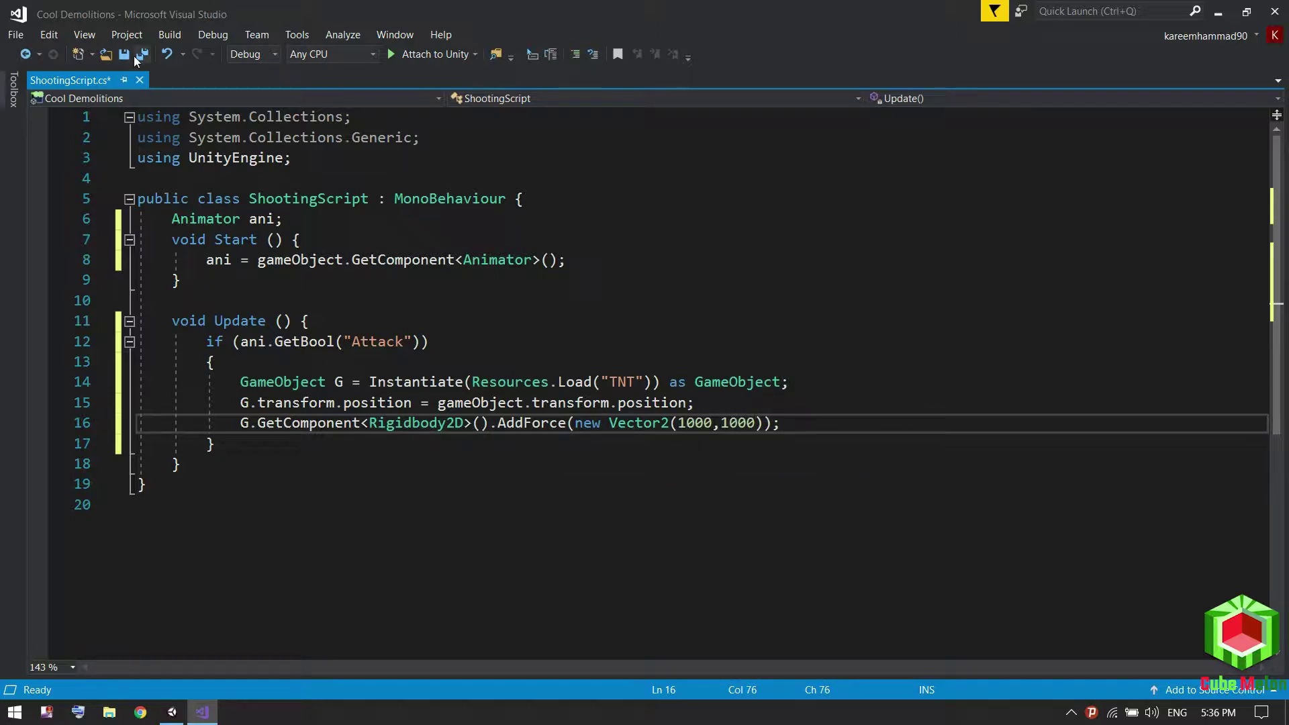
# Save ShootingScript and start Play mode in Unity.
pyautogui.click(135, 55)
pyautogui.click(182, 717)
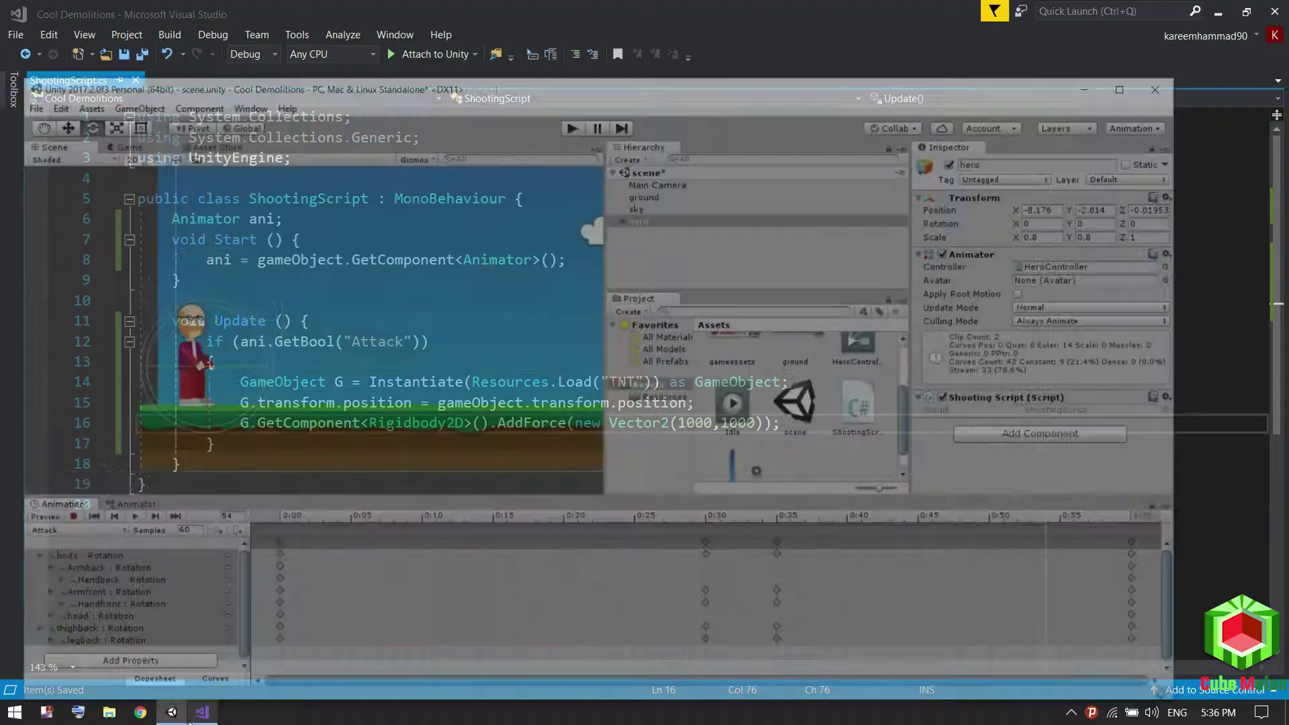
pyautogui.click(618, 56)
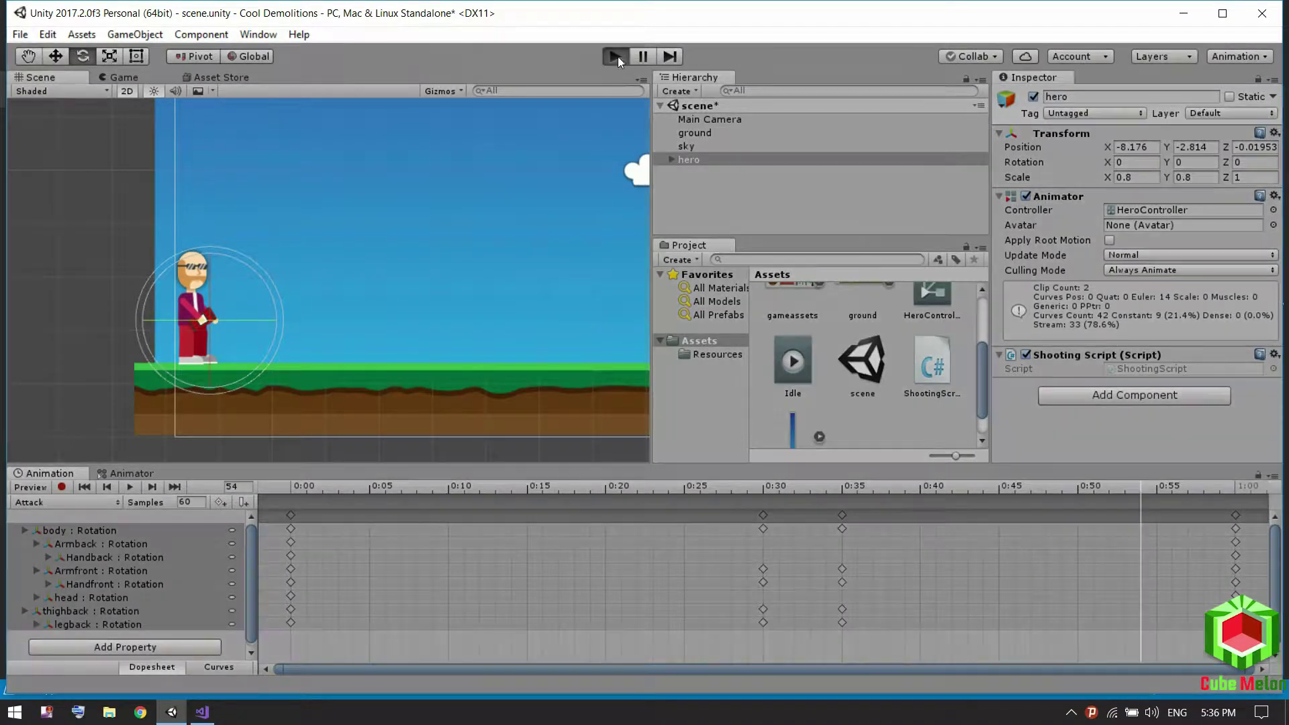
# Tick Attack in the Animator parameters to spawn TNT, stop Play, and return to Visual Studio.
pyautogui.click(132, 474)
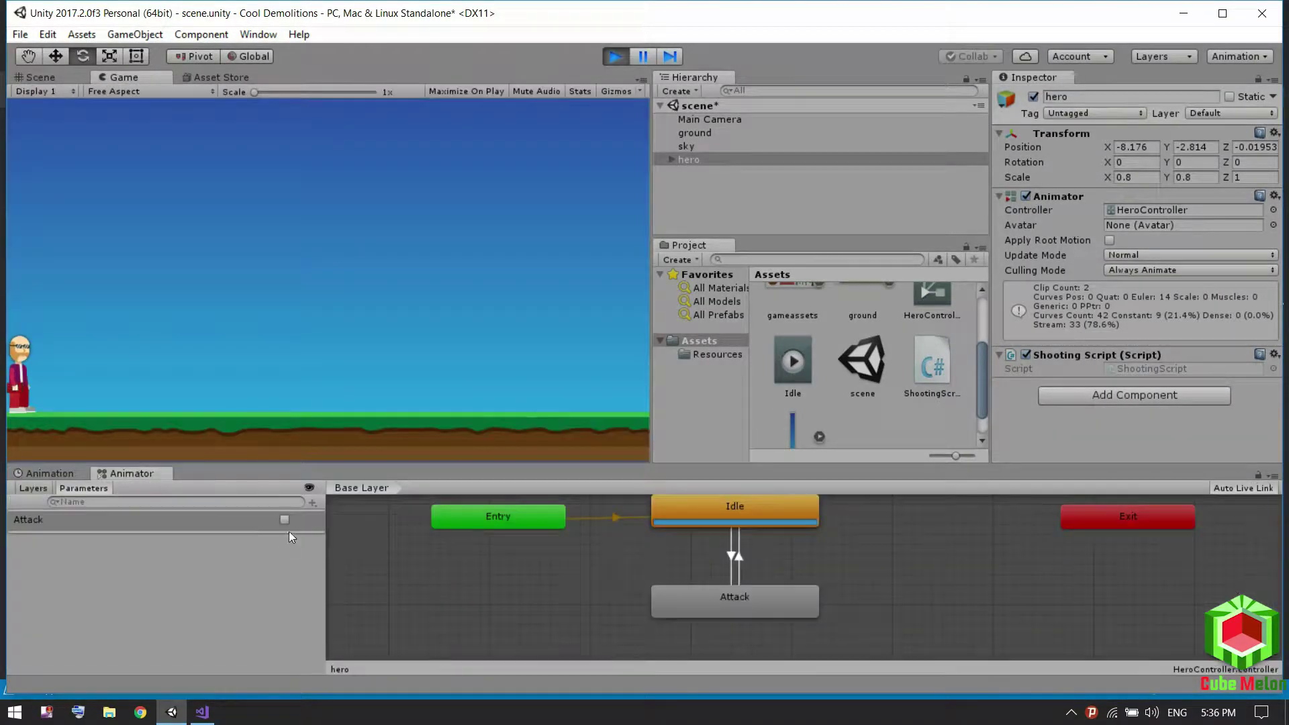
pyautogui.click(284, 521)
pyautogui.click(605, 60)
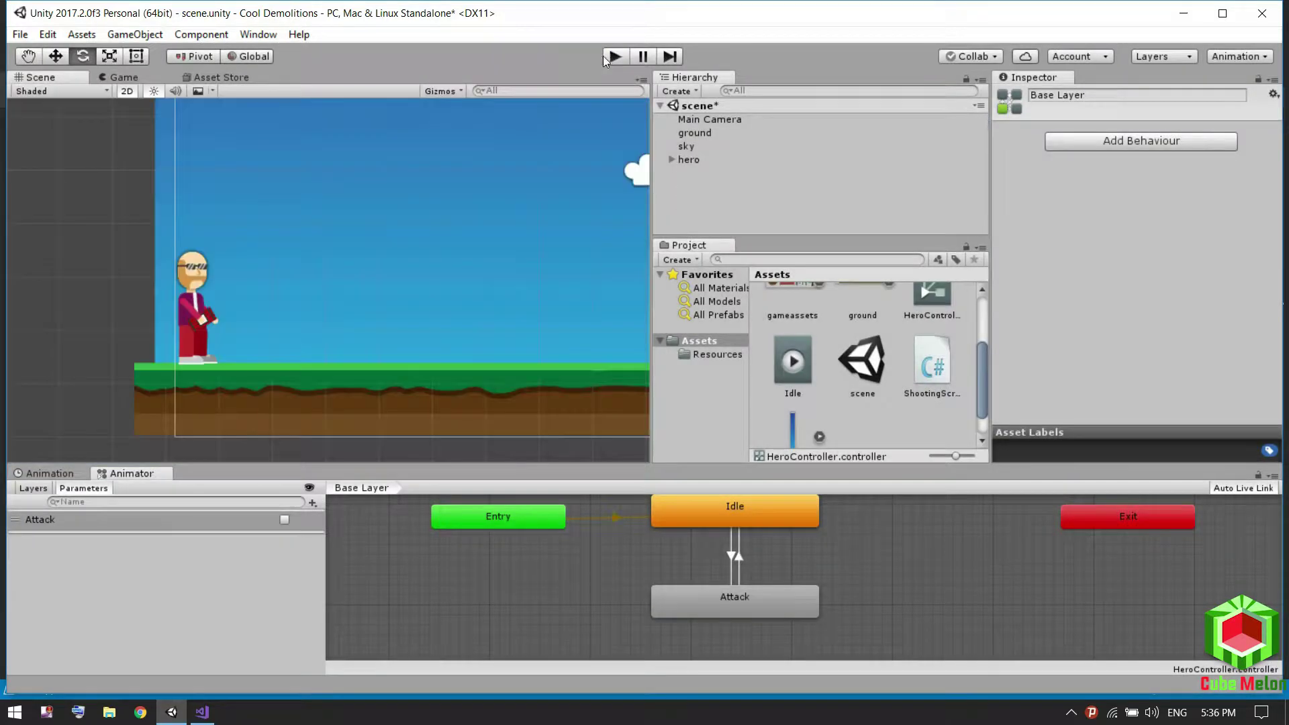
pyautogui.click(202, 711)
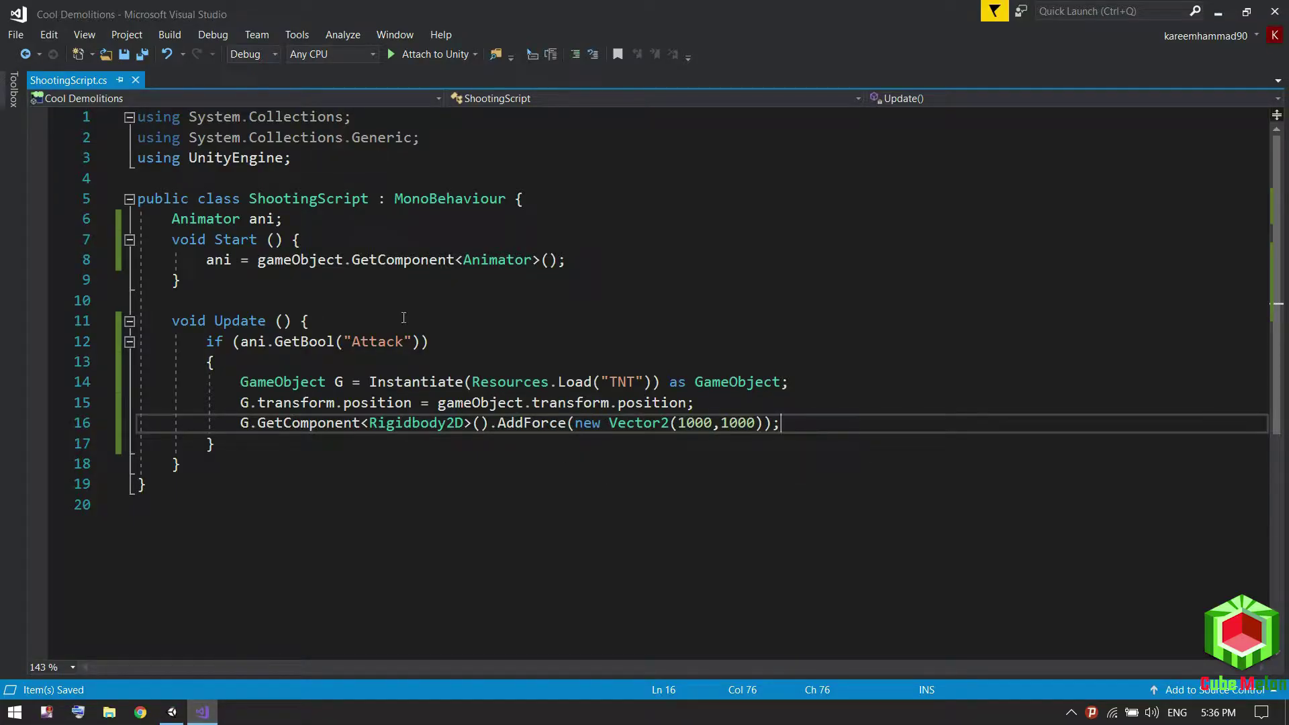
# Add a float field named time below the Animator field.
pyautogui.click(396, 341)
pyautogui.click(329, 219)
pyautogui.press('Return')
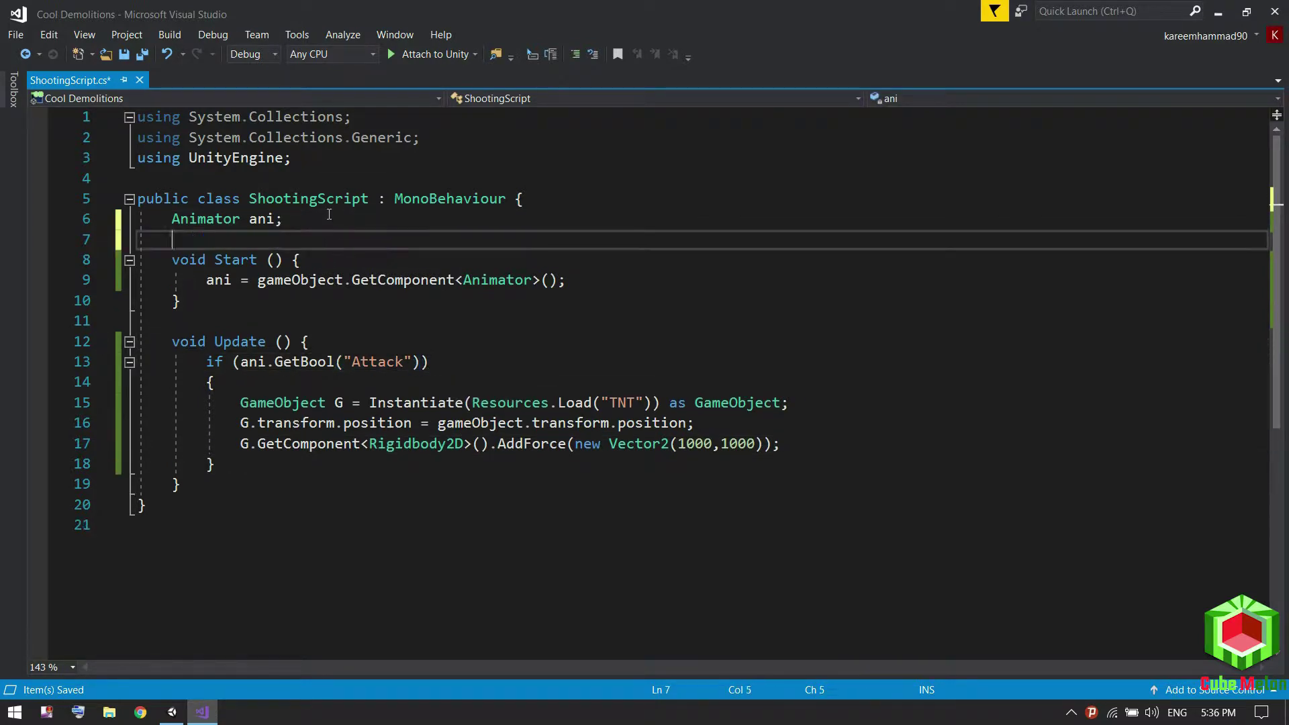
pyautogui.write('float ')
pyautogui.write('=')
pyautogui.write('Time')
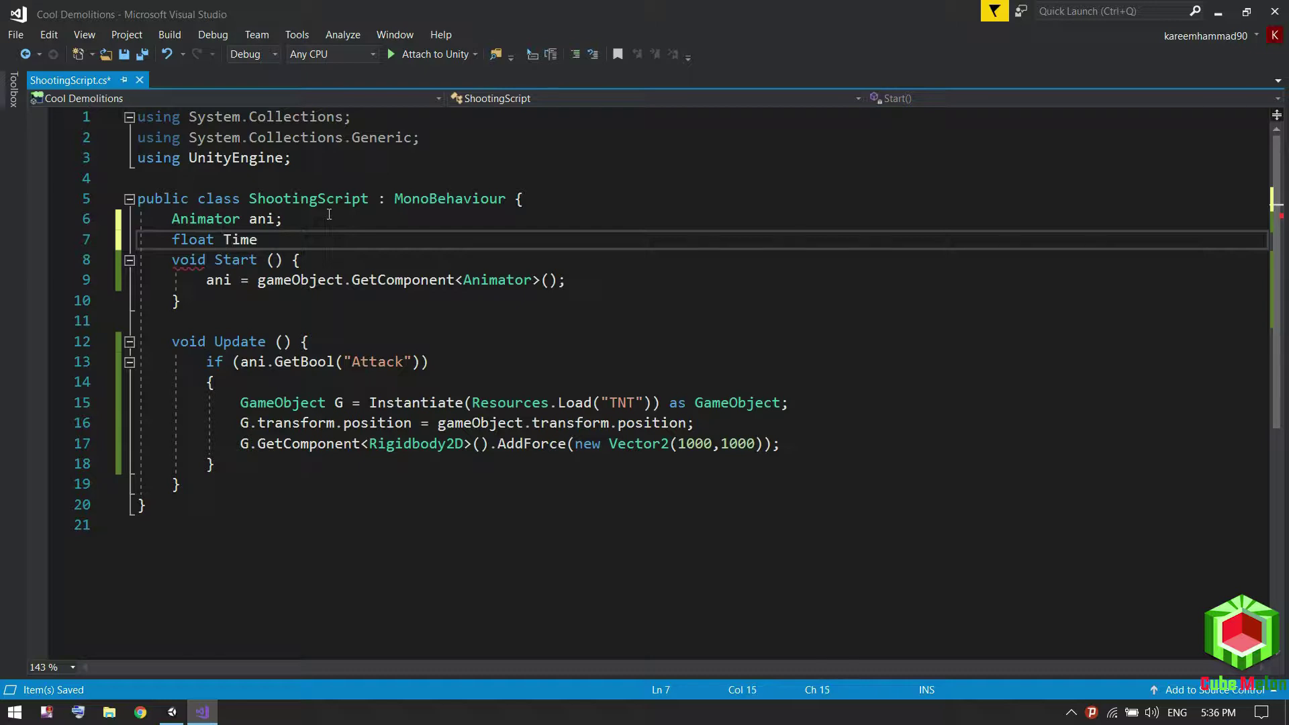
pyautogui.write(';')
pyautogui.hotkey('ctrl', 'Left')
pyautogui.press('Delete')
pyautogui.write('t')
pyautogui.press('Up')
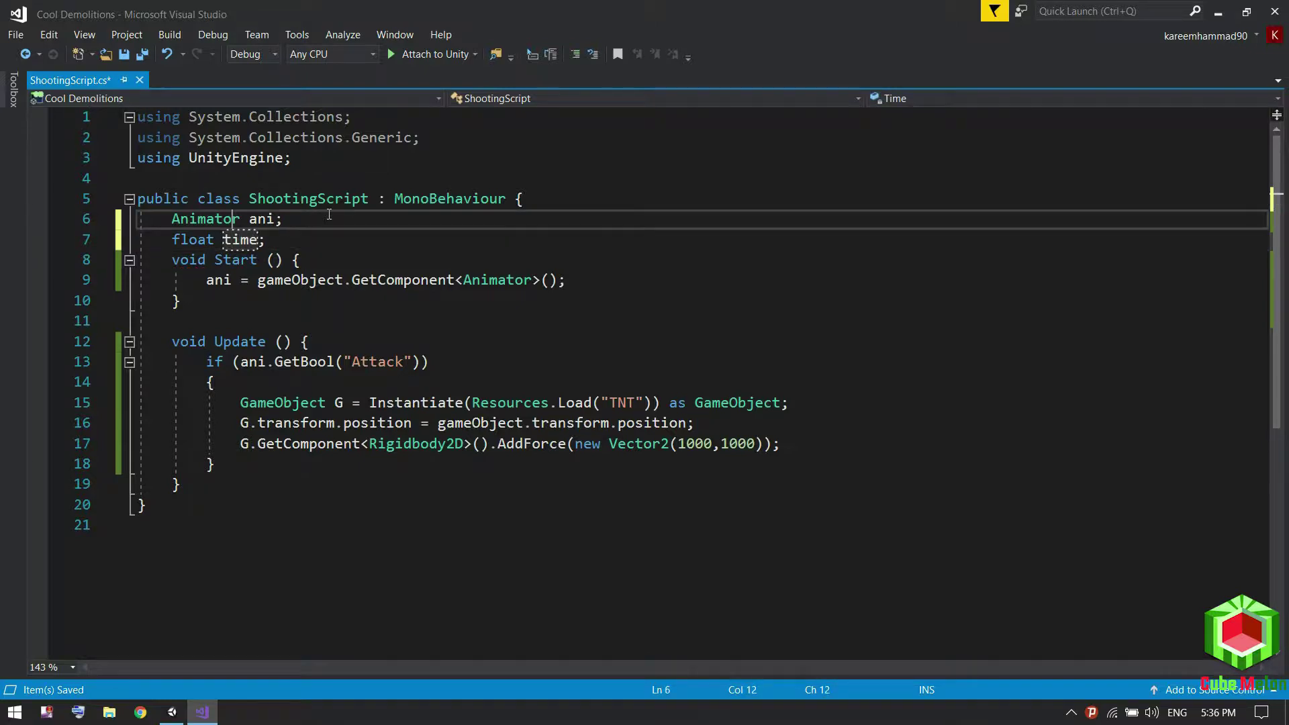
pyautogui.press('Down')
pyautogui.press('Down')
pyautogui.press('Down')
pyautogui.press('Down')
pyautogui.press('Down')
pyautogui.press('Down')
pyautogui.press('Down')
# At the top of the Attack block, add time += Time.deltaTime;.
pyautogui.press('Return')
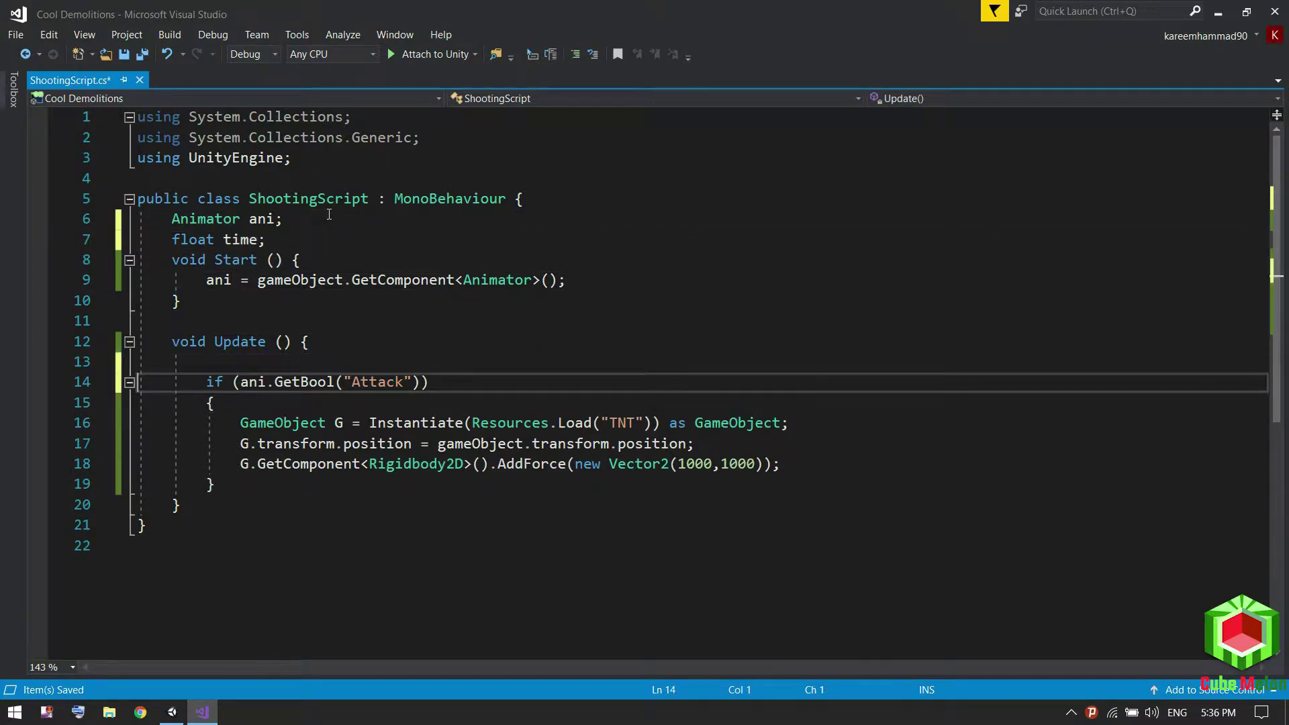
pyautogui.press('Up')
pyautogui.write('t')
pyautogui.press('BackSpace')
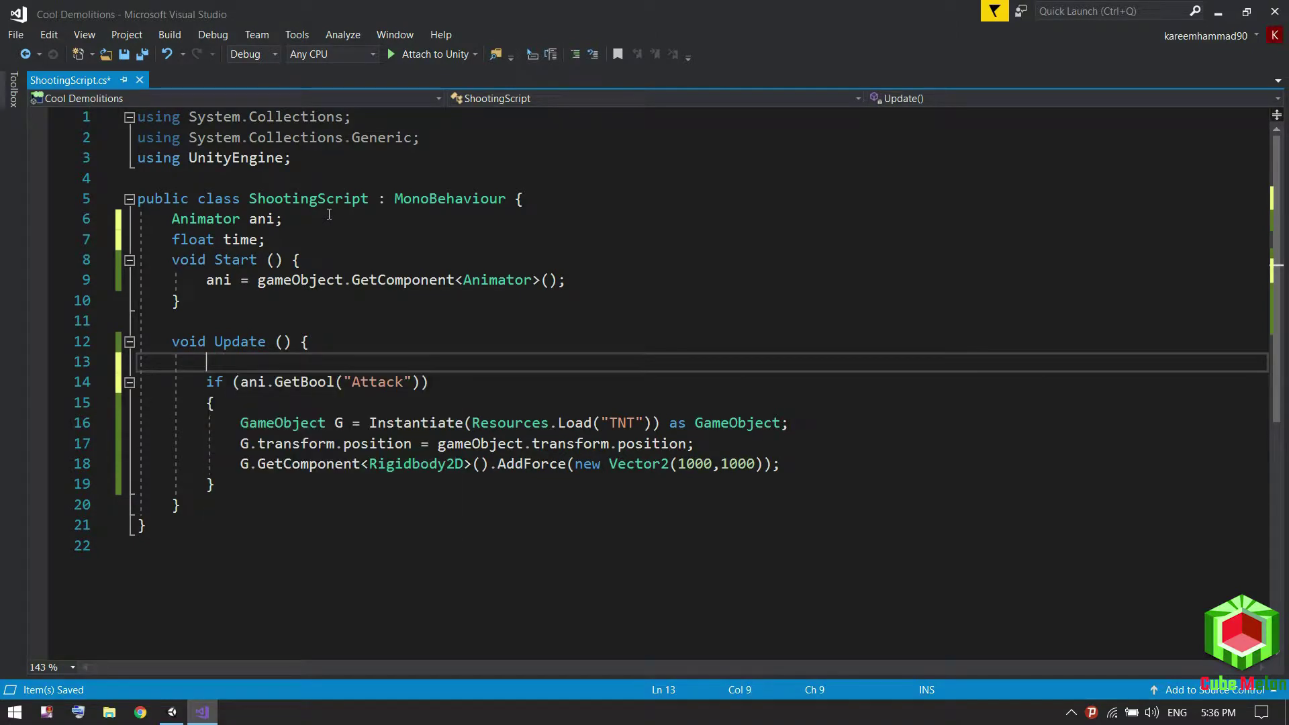
pyautogui.click(273, 404)
pyautogui.press('Return')
pyautogui.write('v')
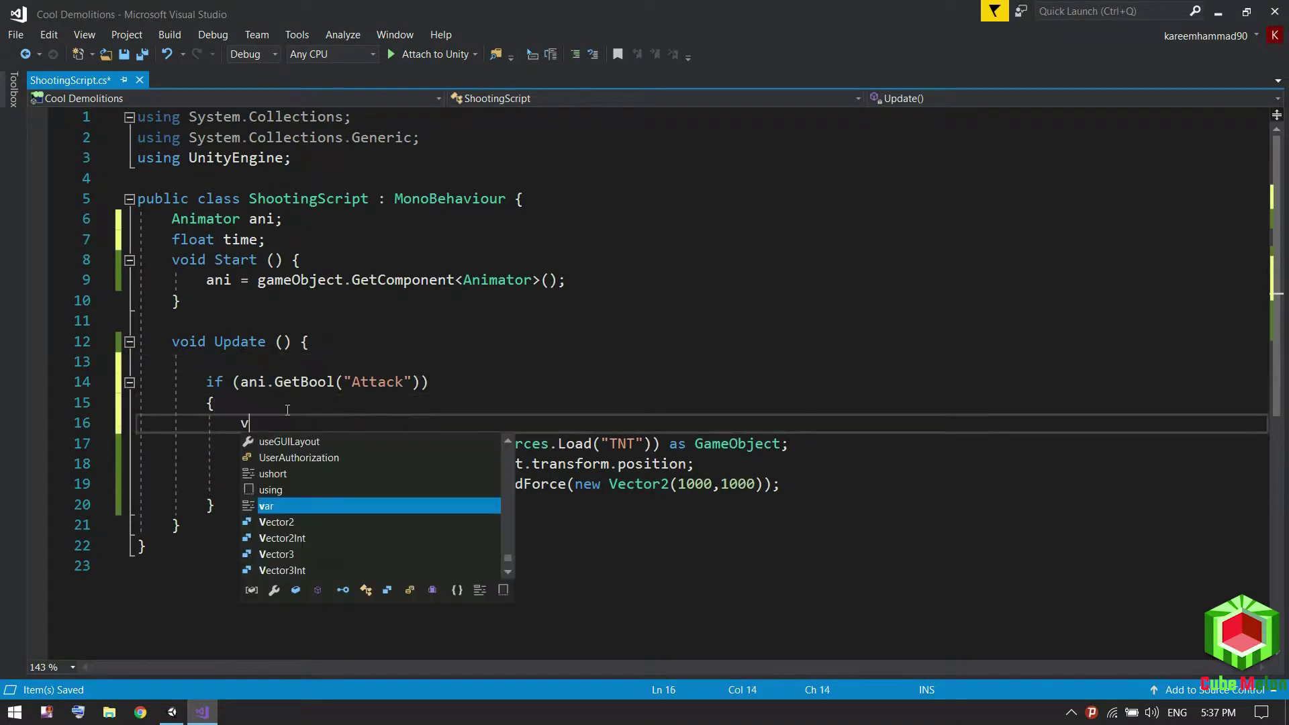
pyautogui.write('`')
pyautogui.press('BackSpace')
pyautogui.press('BackSpace')
pyautogui.write('time')
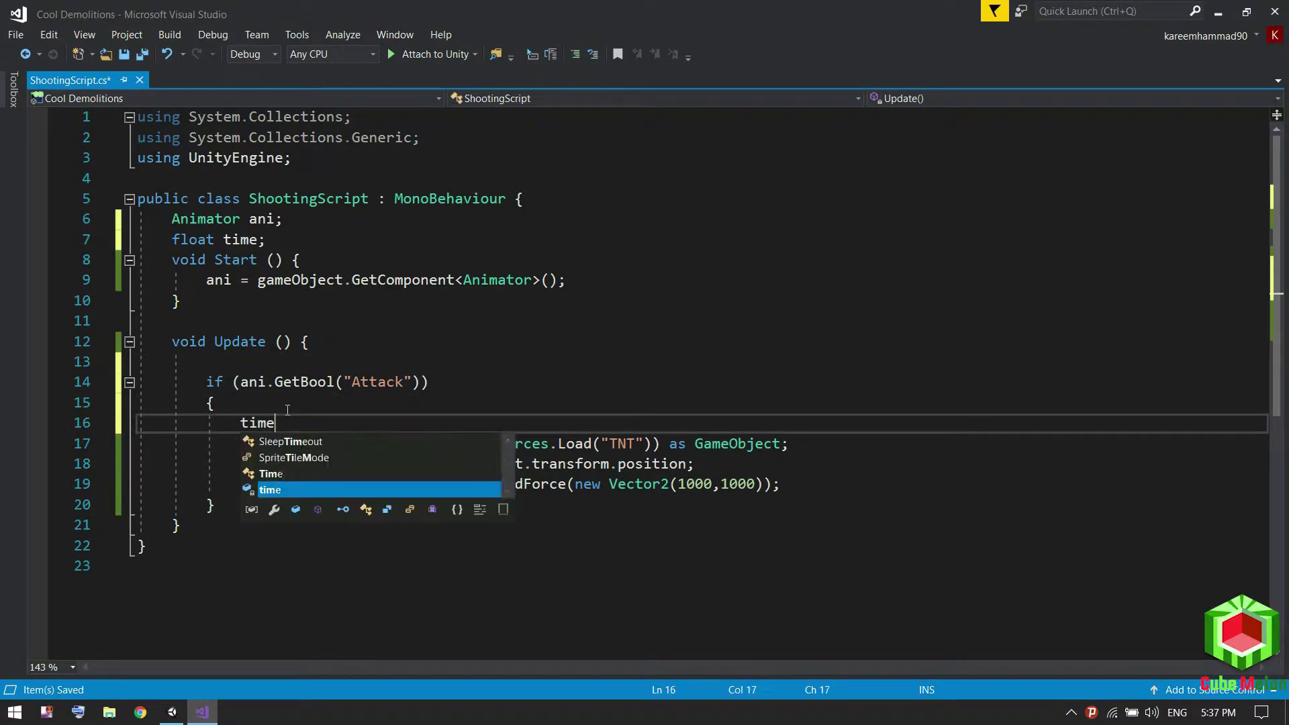
pyautogui.write('+=')
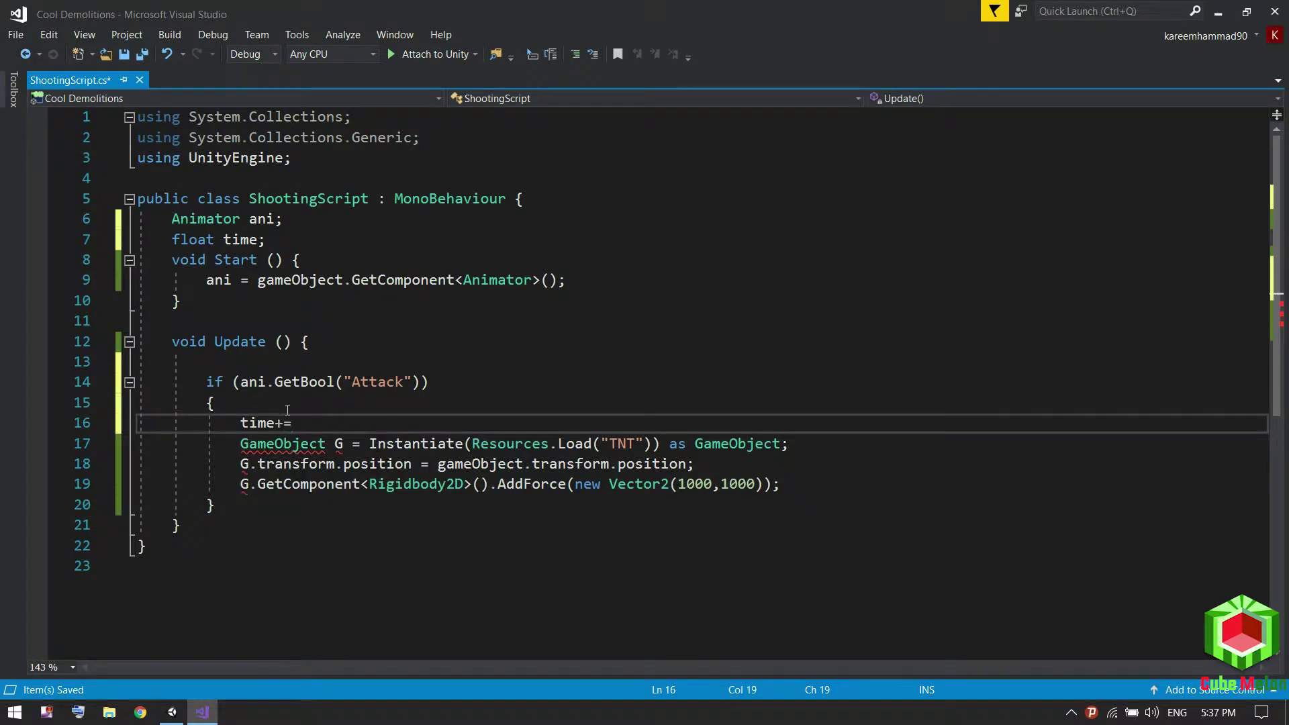
pyautogui.write('Time.del')
pyautogui.press('Tab')
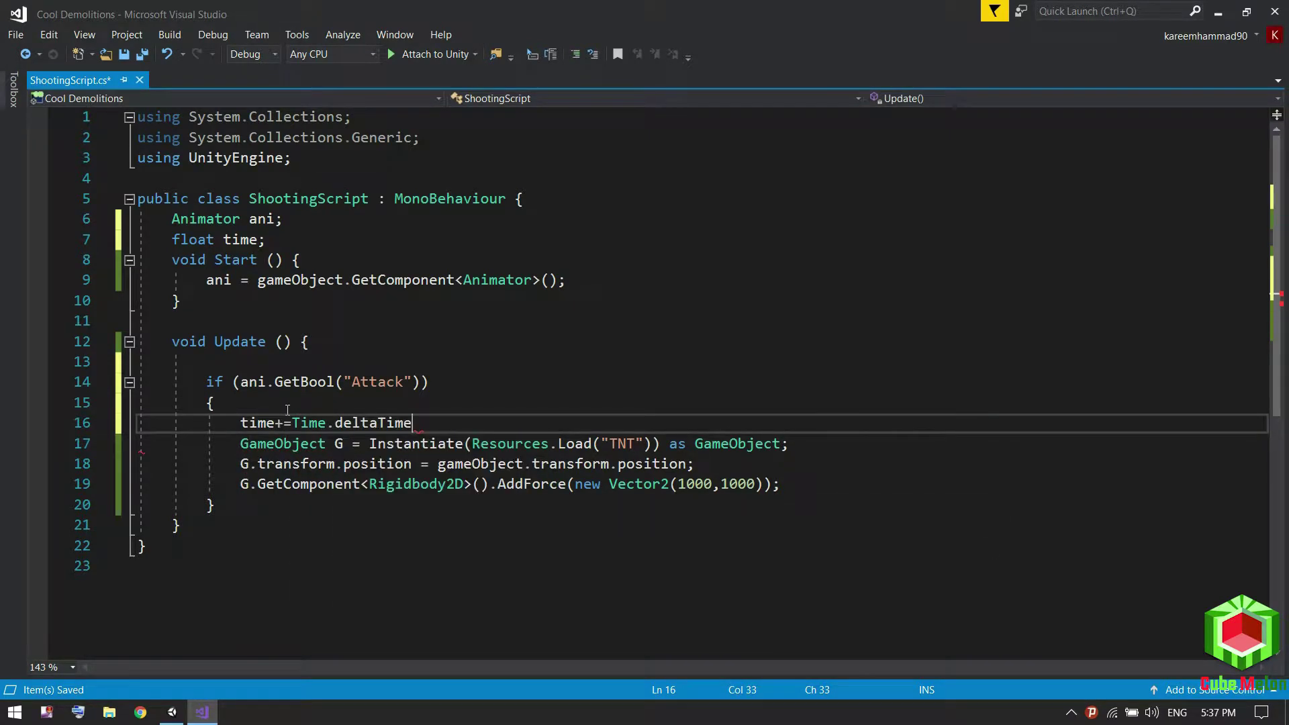
pyautogui.write(';')
# Wrap the TNT spawning statements in an if block that checks time > .7f.
pyautogui.press('Return')
pyautogui.write('i')
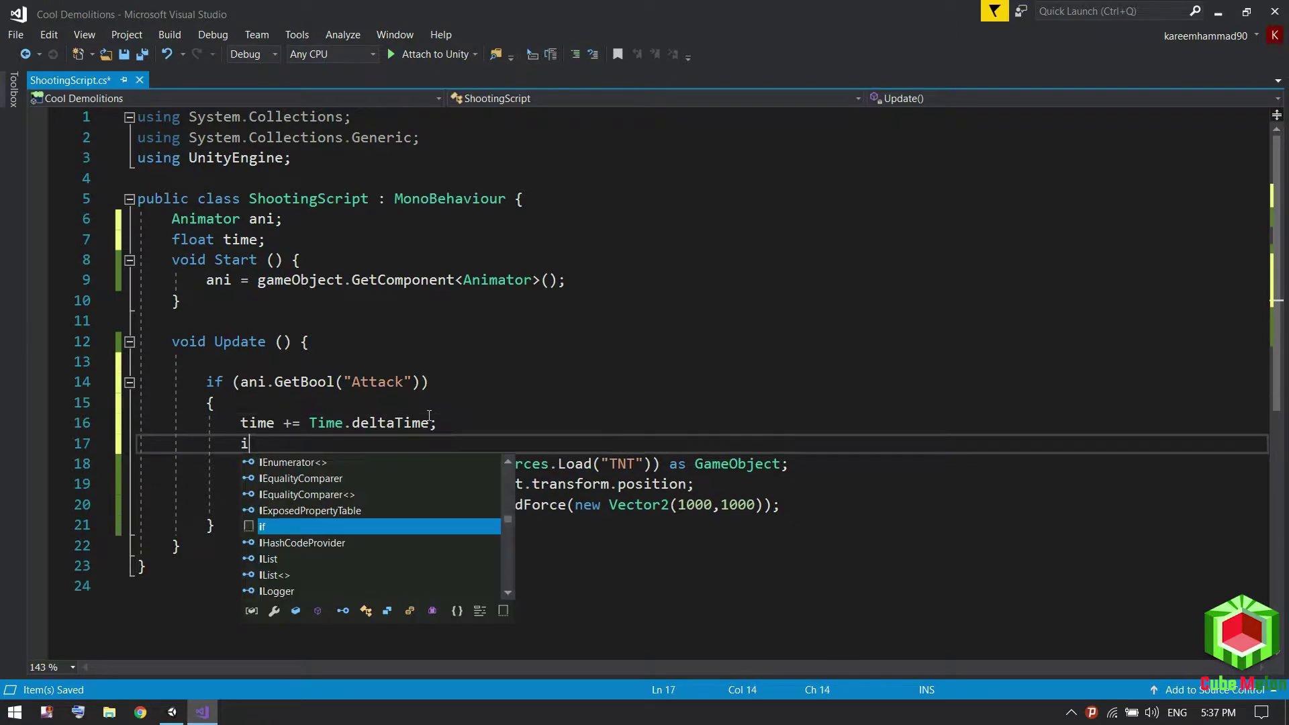
pyautogui.write('f () {')
pyautogui.press('Return')
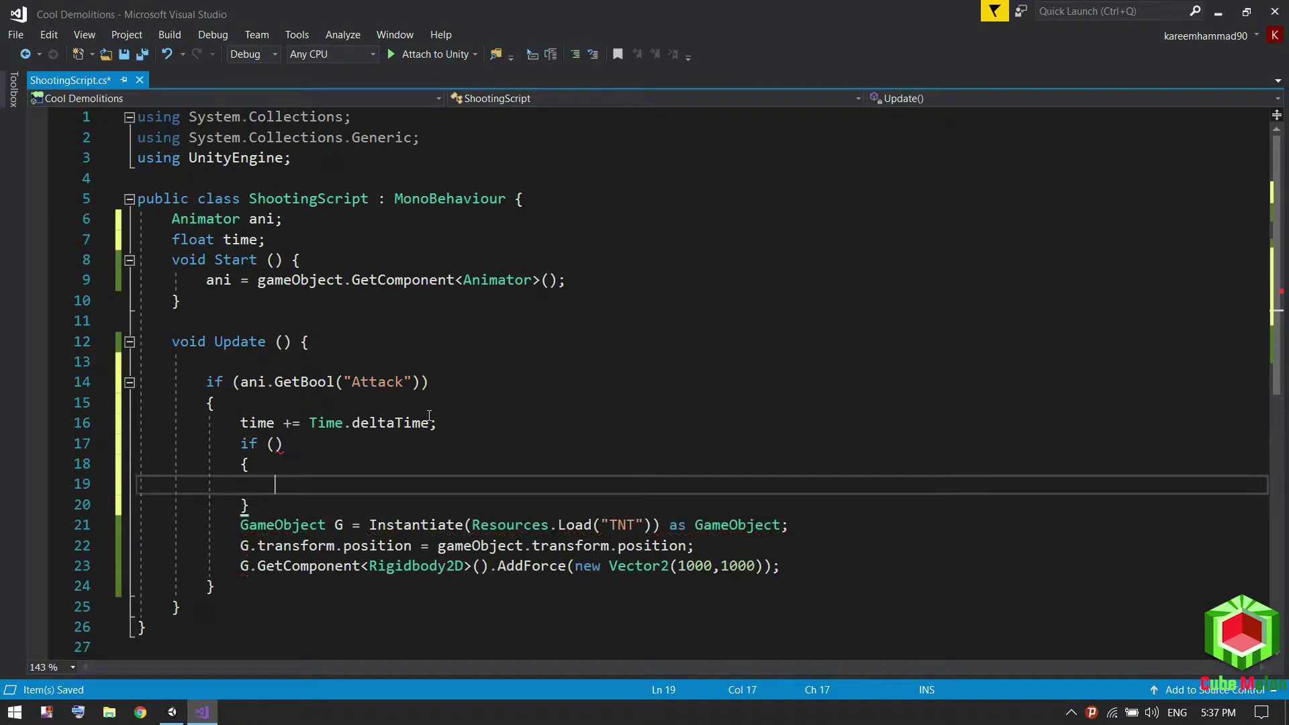
pyautogui.hotkey('alt', 'Down')
pyautogui.hotkey('alt', 'Down')
pyautogui.hotkey('alt', 'Down')
pyautogui.press('Up')
pyautogui.press('Up')
pyautogui.press('Up')
pyautogui.hotkey('shift', 'Home')
pyautogui.press('BackSpace')
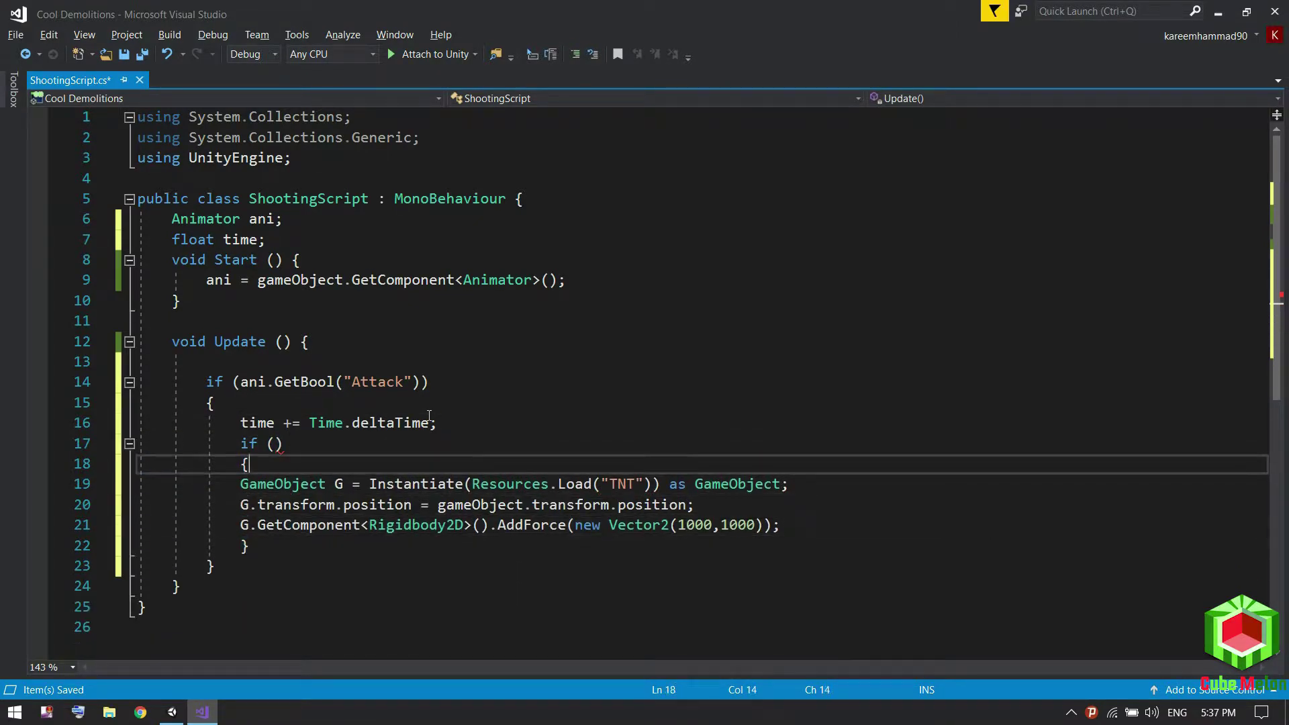
pyautogui.press('Up')
pyautogui.press('Up')
pyautogui.write('time>')
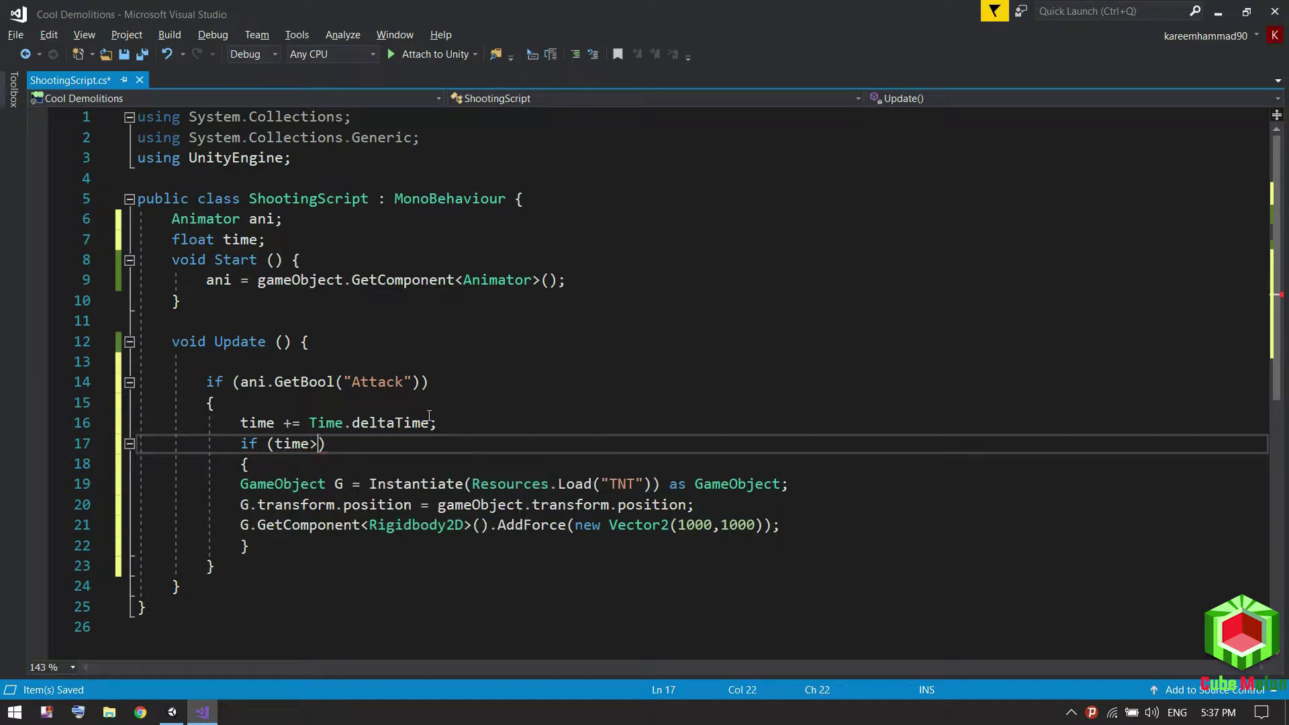
pyautogui.write('0')
# Add an if (time>1) block after the spawning block.
pyautogui.press('Down')
pyautogui.press('Down')
pyautogui.press('Down')
pyautogui.press('Down')
pyautogui.press('Down')
pyautogui.press('Return')
pyautogui.write('i')
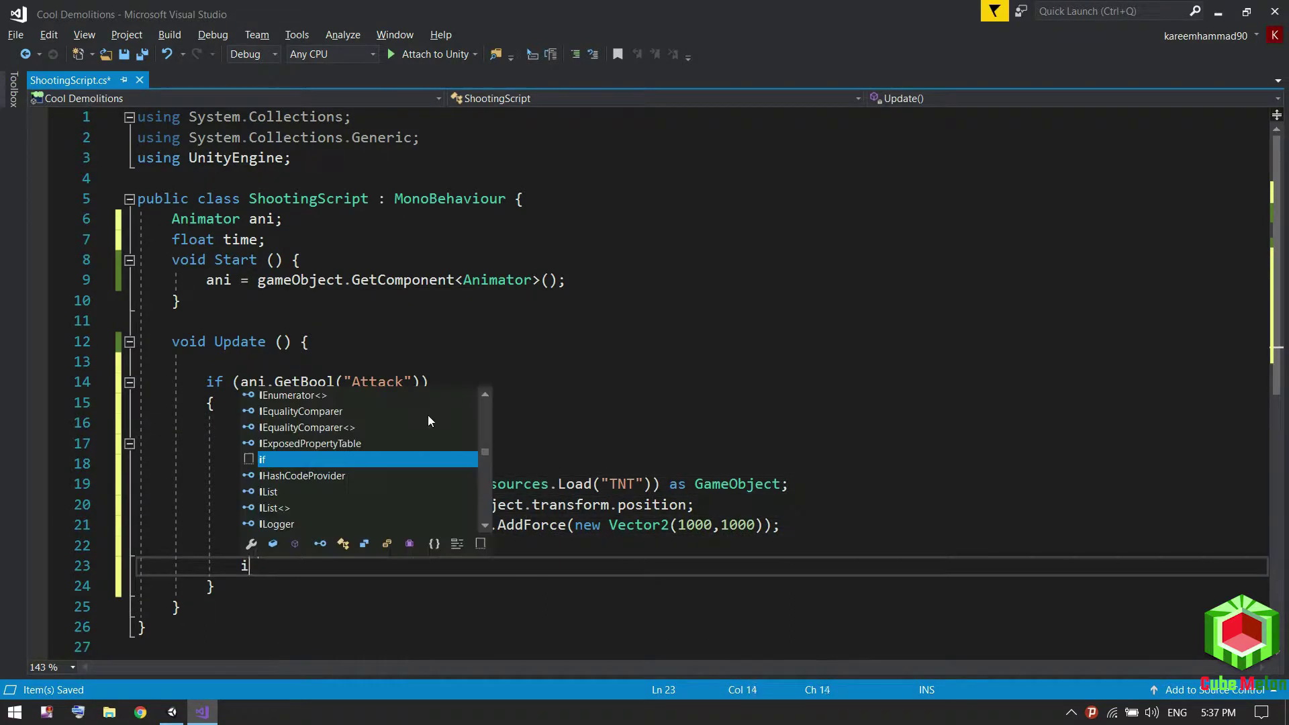
pyautogui.write('f (){')
pyautogui.press('Return')
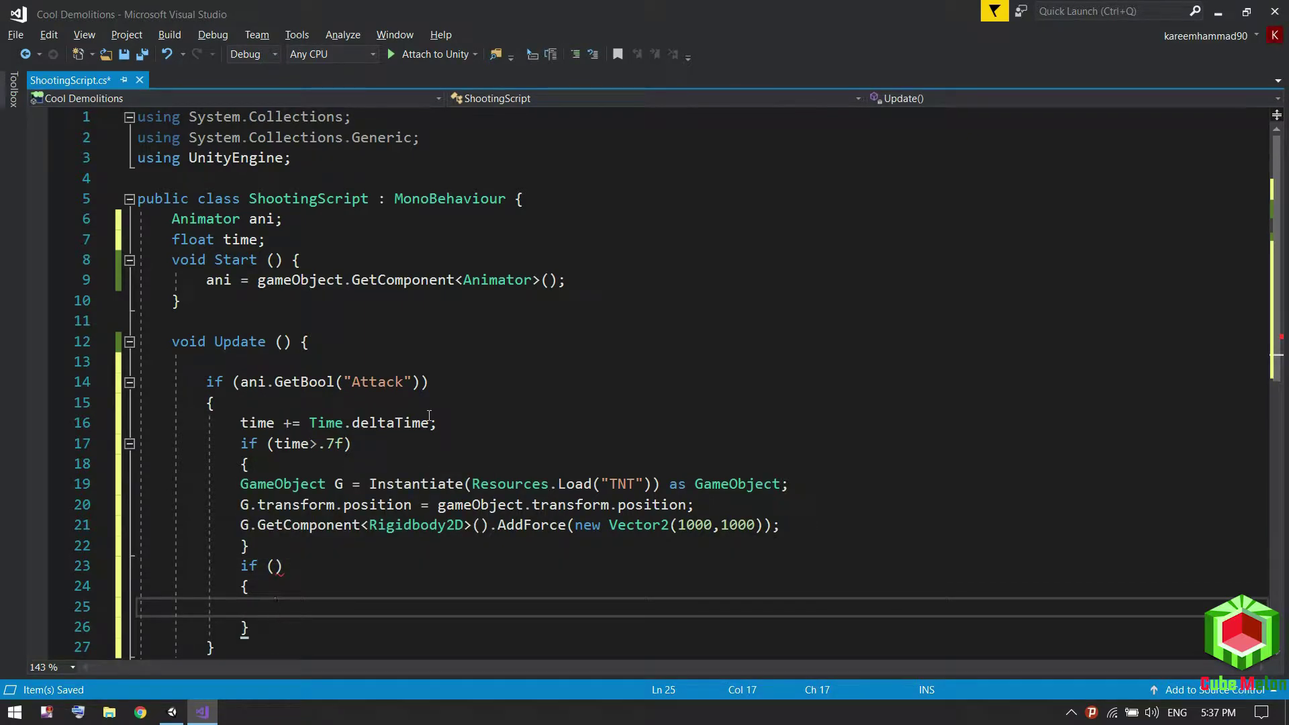
pyautogui.press('Up')
pyautogui.press('Up')
pyautogui.write('if')
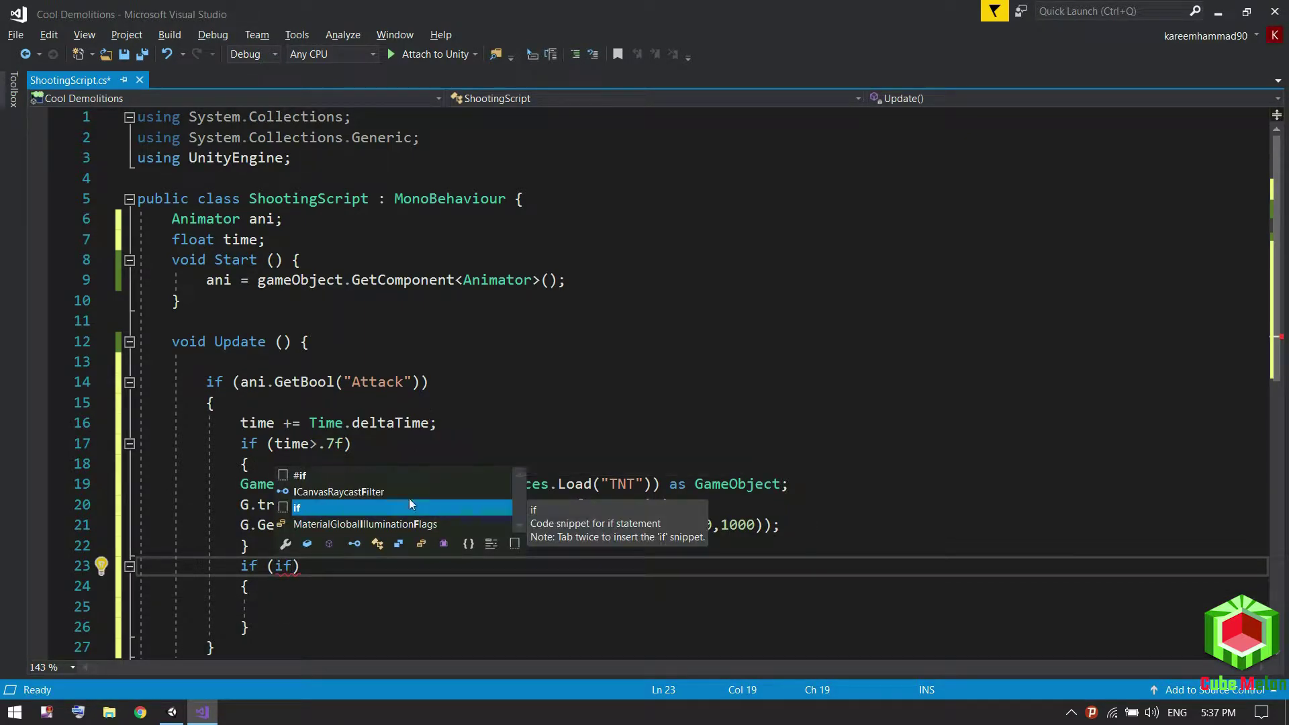
pyautogui.scroll(-2, 657, 419)
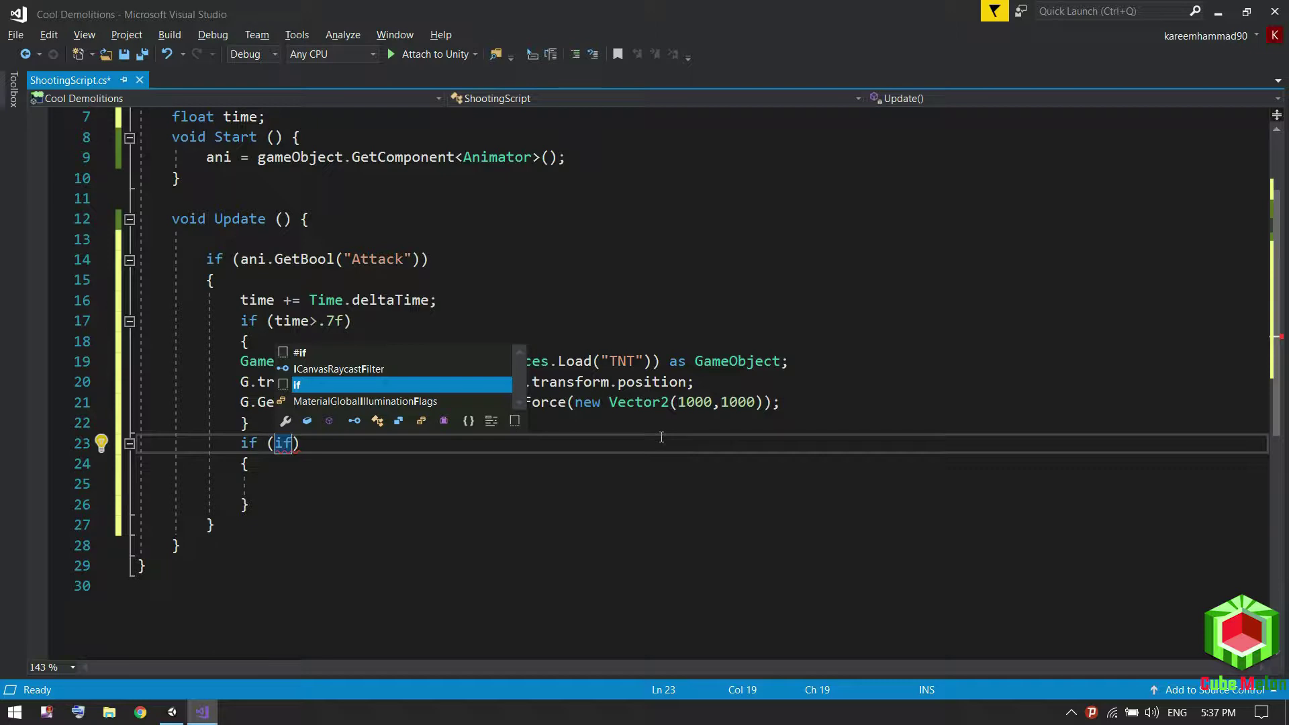
pyautogui.press('BackSpace')
pyautogui.press('BackSpace')
pyautogui.write('time')
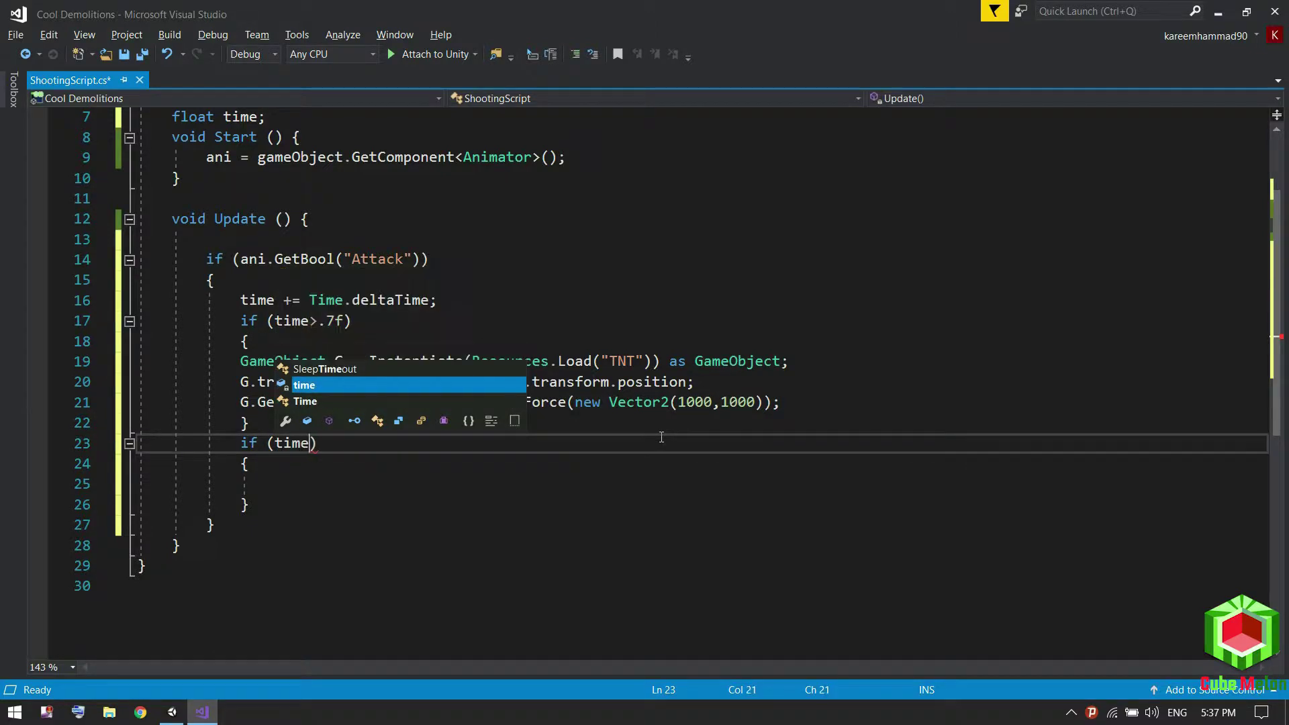
pyautogui.write('>1')
pyautogui.press('Down')
pyautogui.press('Down')
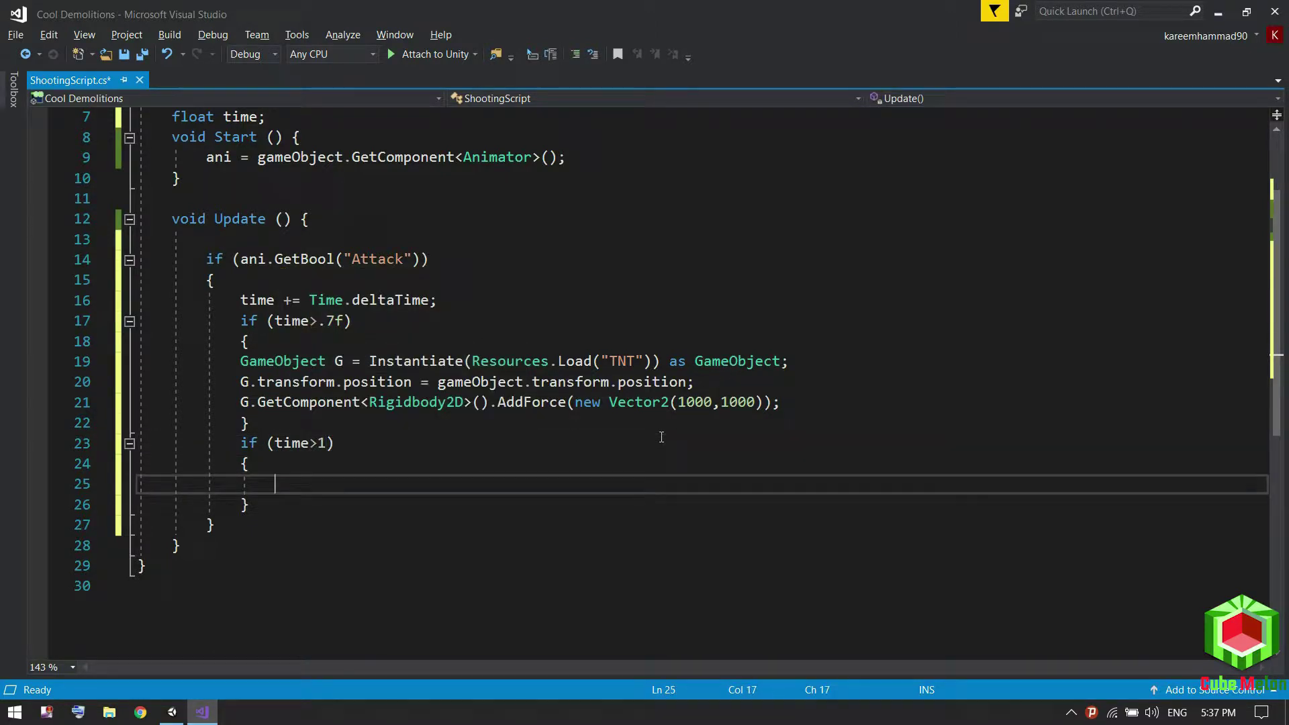
# Inside it, set the Attack bool to false with ani.SetBool("Attack", false).
pyautogui.write('ani')
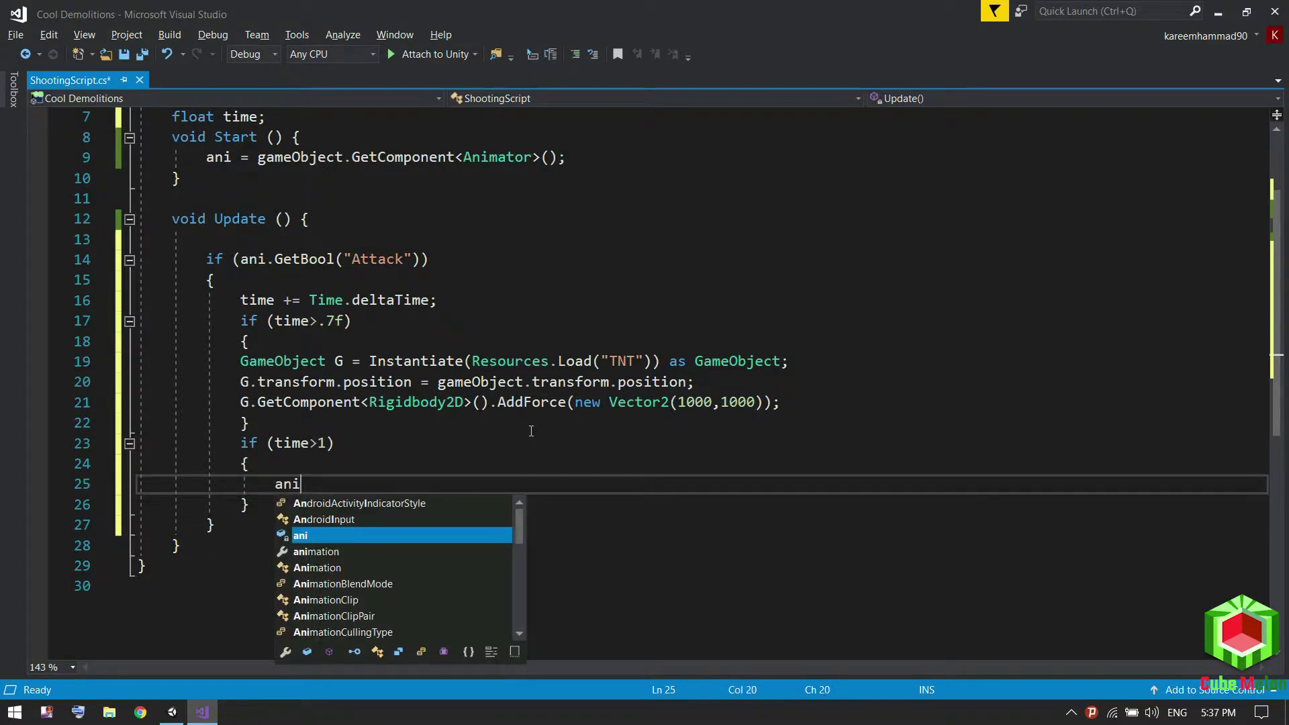
pyautogui.write('.setbool')
pyautogui.press('Tab')
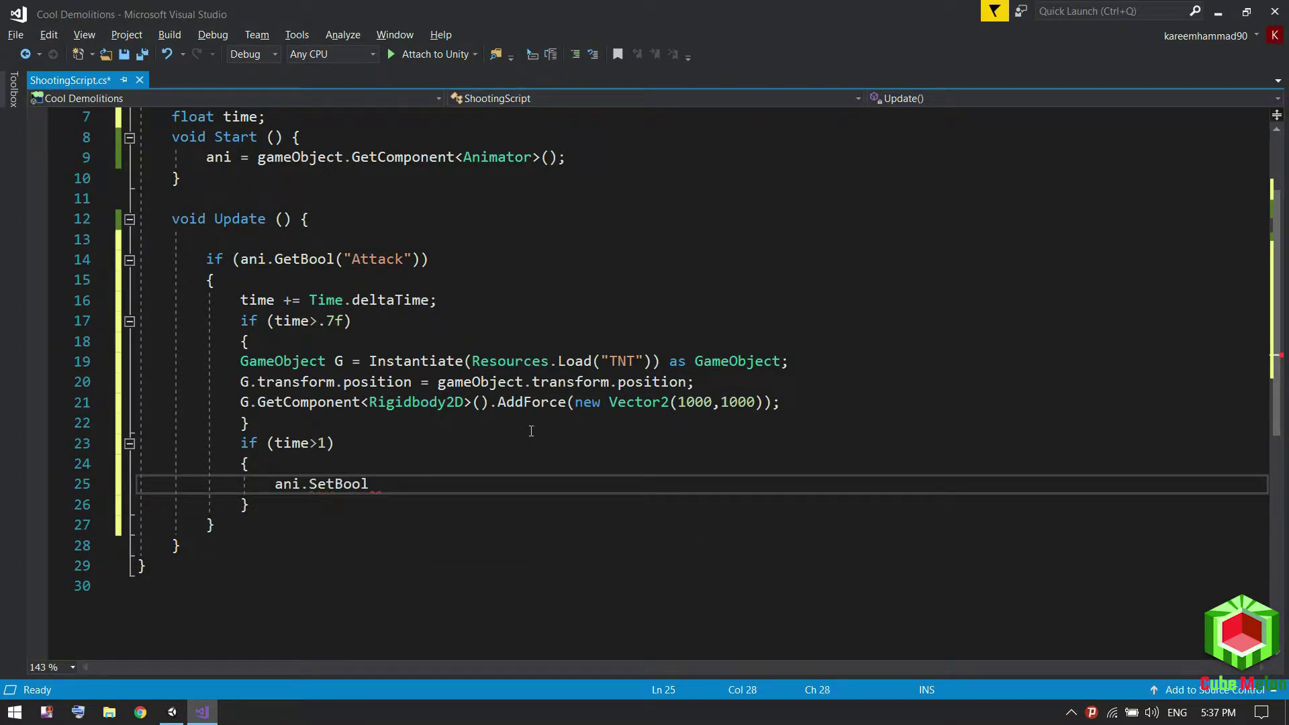
pyautogui.write('("");')
pyautogui.press('Left')
pyautogui.press('Left')
pyautogui.write('""')
pyautogui.write('Attac')
pyautogui.write(',')
pyautogui.write(' false')
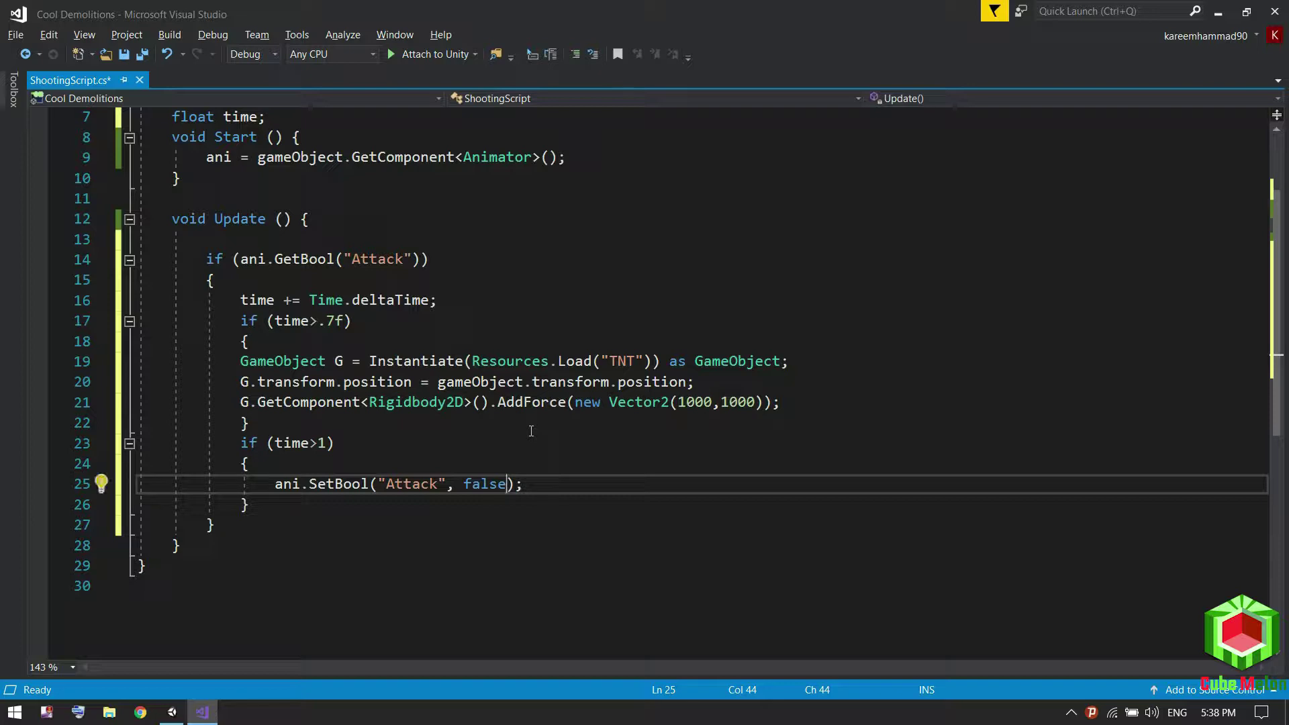
pyautogui.scroll(1, 371, 566)
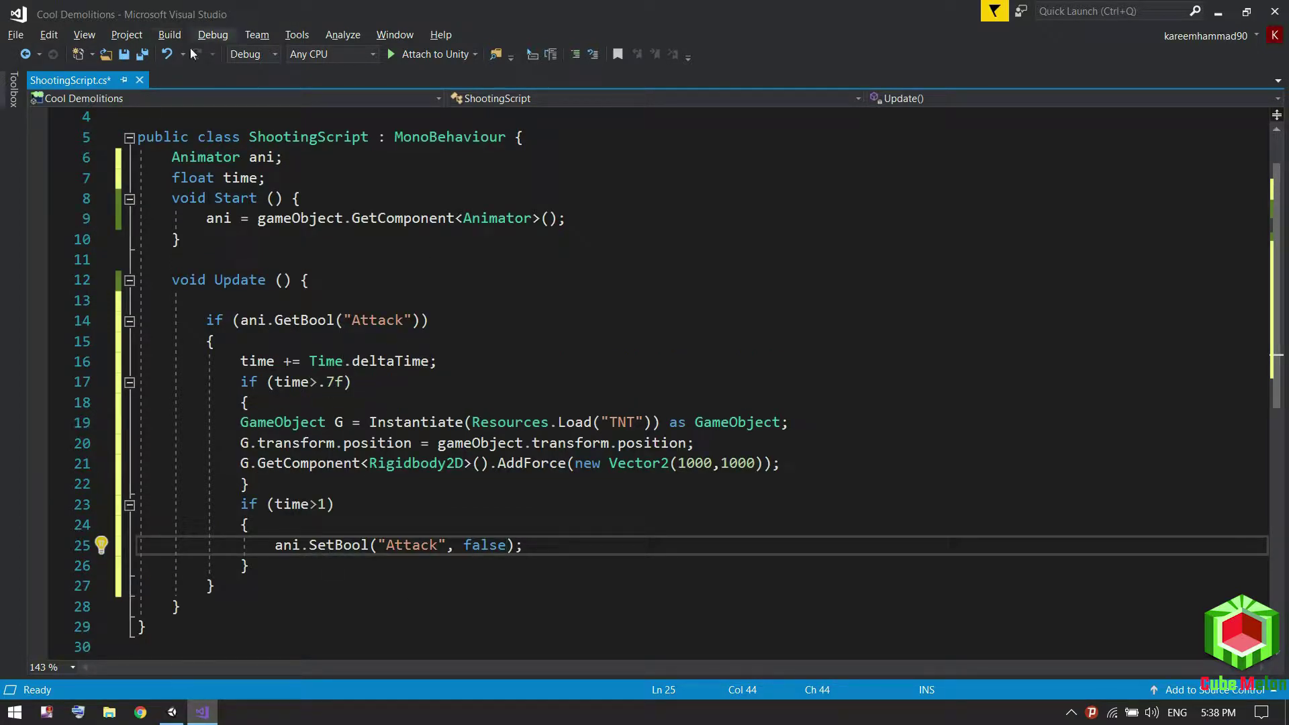
# Save the script, test the timed attack in Unity Play mode, and return to Visual Studio.
pyautogui.click(143, 54)
pyautogui.click(172, 711)
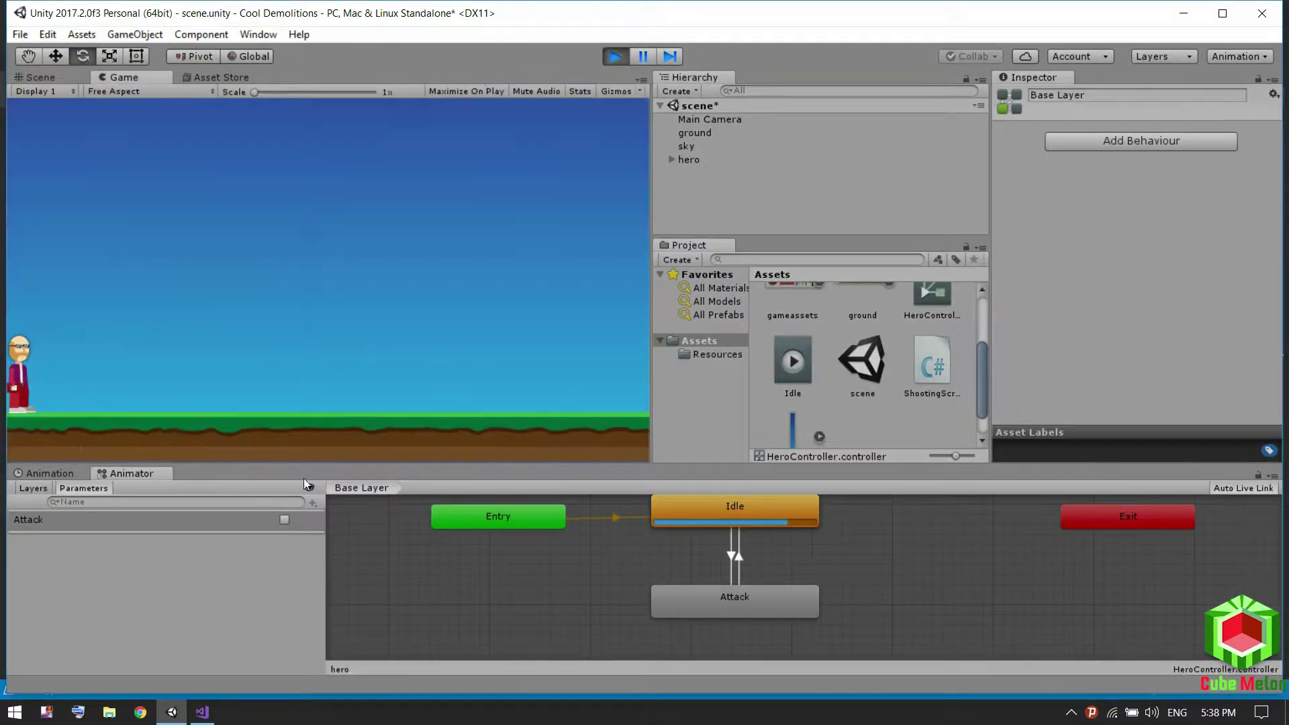
pyautogui.click(279, 517)
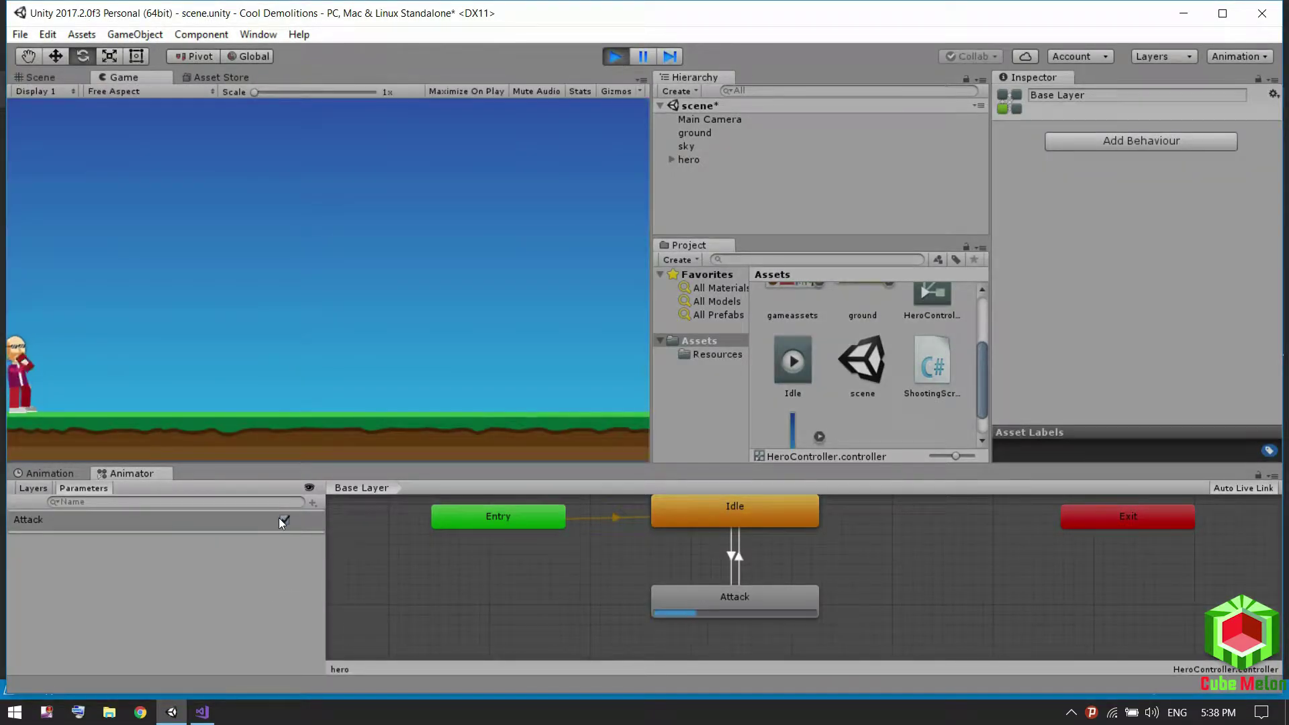
pyautogui.click(614, 56)
pyautogui.click(202, 712)
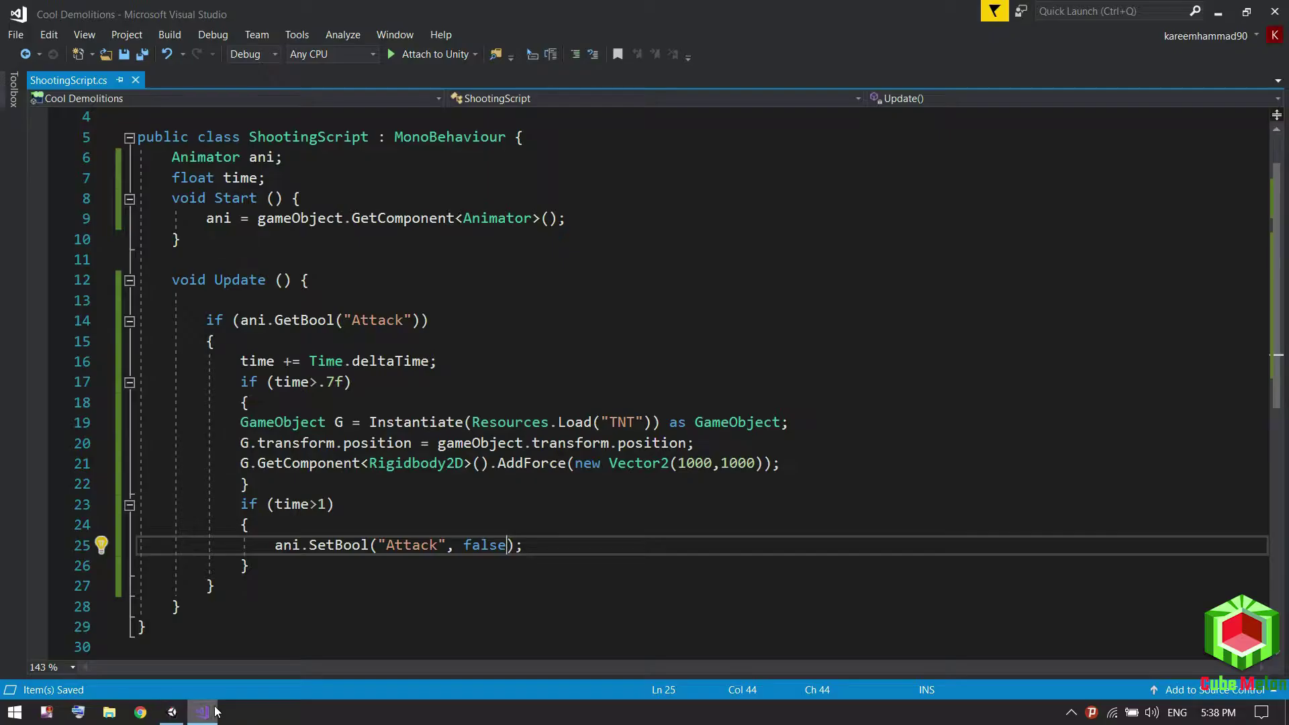
# Declare an 'int number;' field below the Animator field in ShootingScript.
pyautogui.click(351, 422)
pyautogui.scroll(1, 283, 218)
pyautogui.click(284, 218)
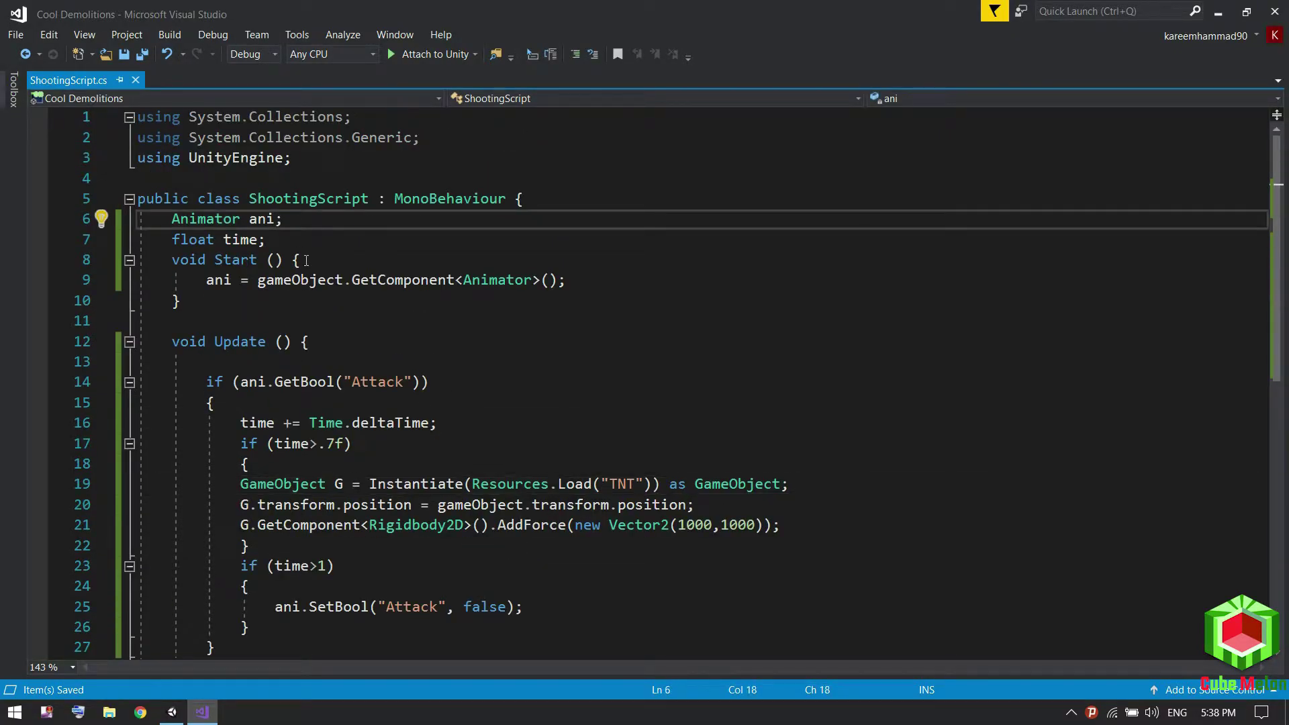
pyautogui.press('Return')
pyautogui.write('number')
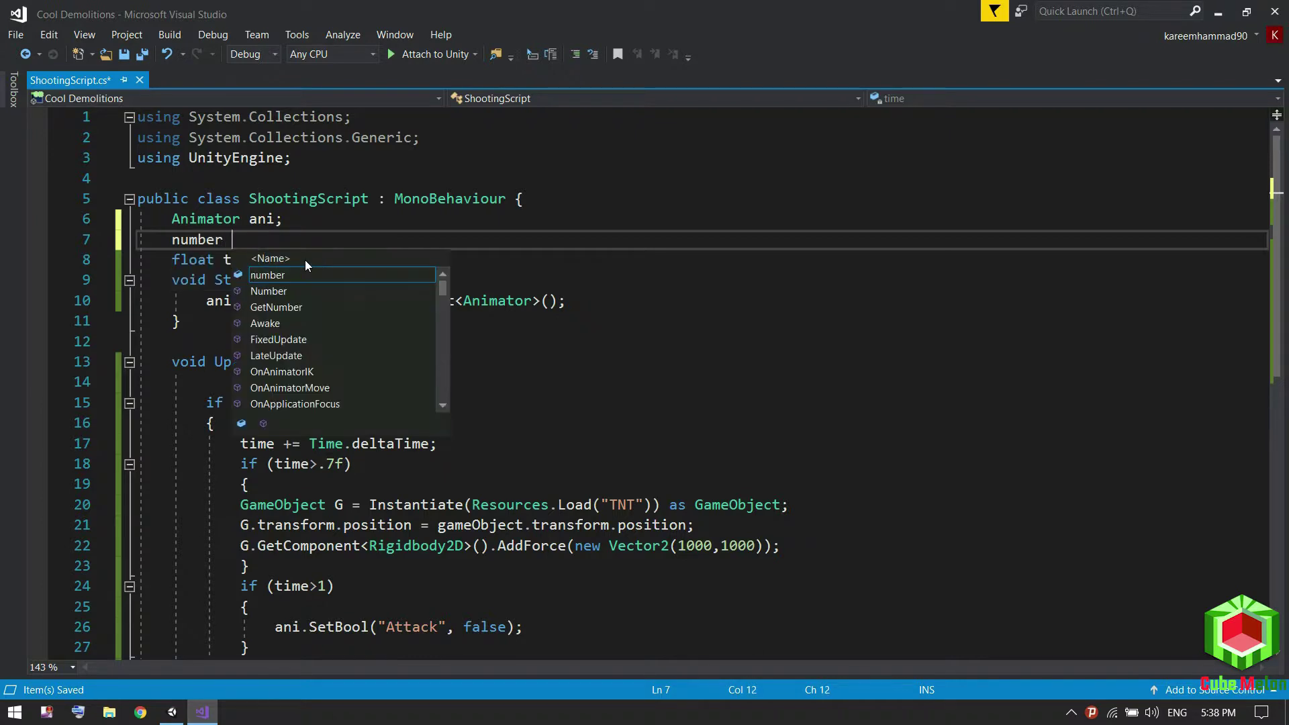
pyautogui.press('Escape')
pyautogui.press('BackSpace')
pyautogui.press('BackSpace')
pyautogui.press('BackSpace')
pyautogui.press('BackSpace')
pyautogui.write('int ')
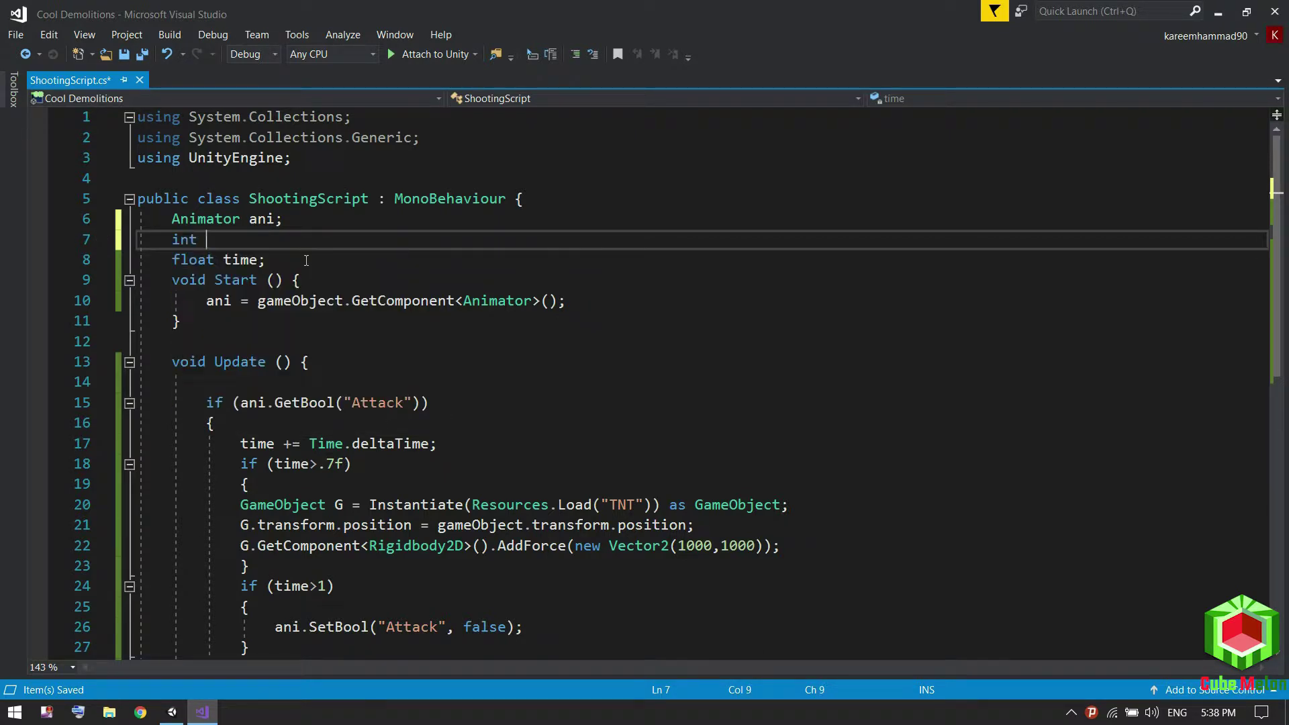
pyautogui.write('nu')
pyautogui.write('mber;')
# Add 'number++' on a new line after the AddForce call.
pyautogui.scroll(-3, 306, 282)
pyautogui.click(543, 441)
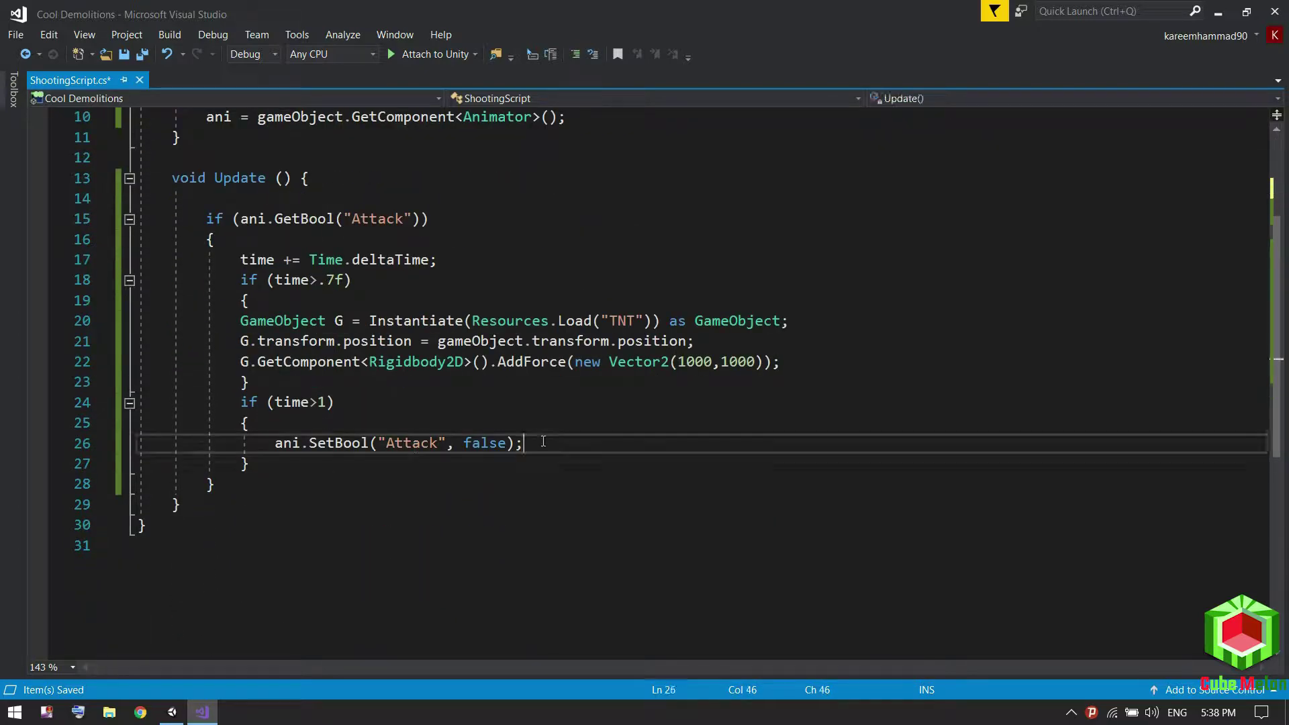
pyautogui.click(394, 306)
pyautogui.click(782, 363)
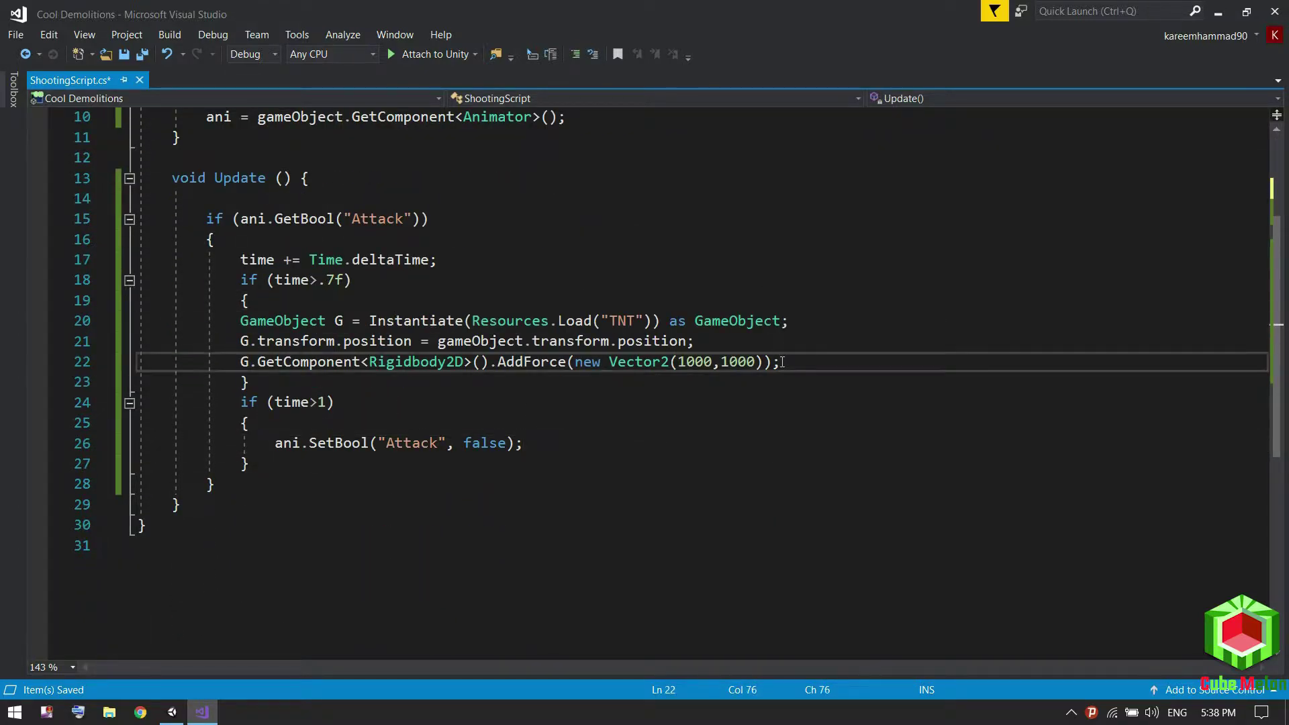
pyautogui.press('Return')
pyautogui.write('number++;')
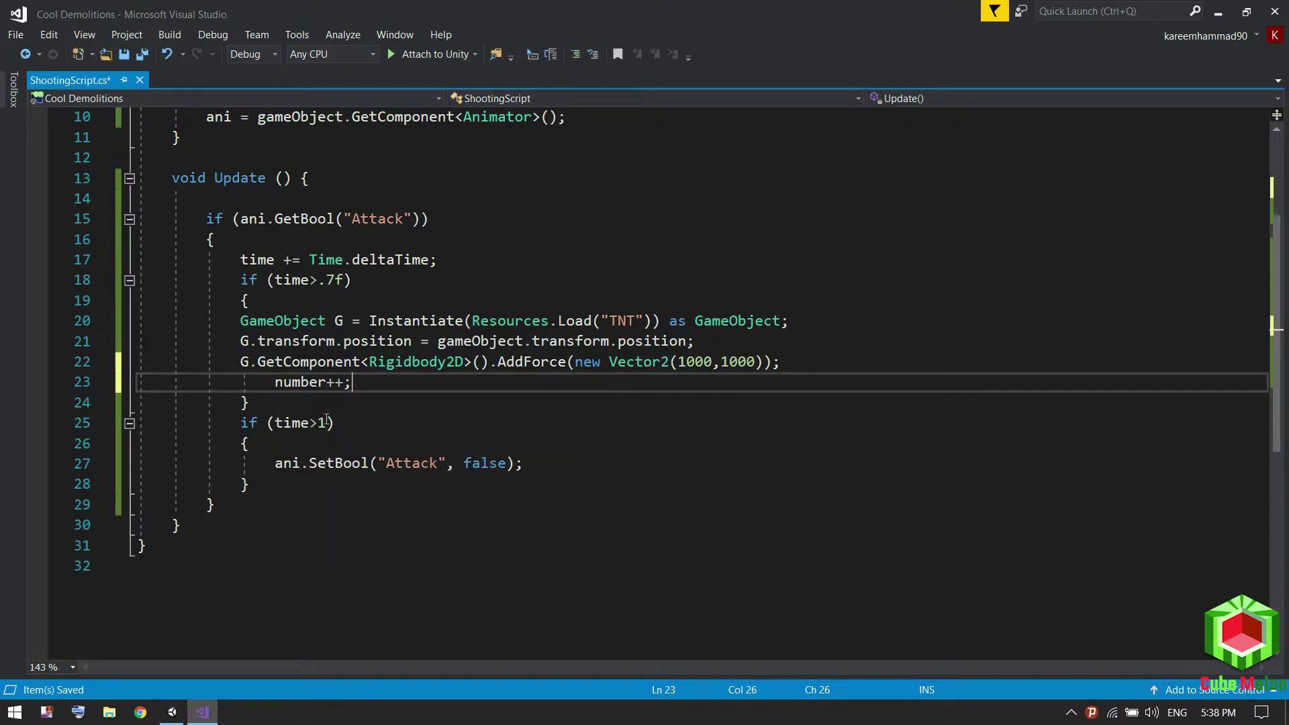
# Reset the counter with 'number = 0;' below the Attack reset line.
pyautogui.click(327, 422)
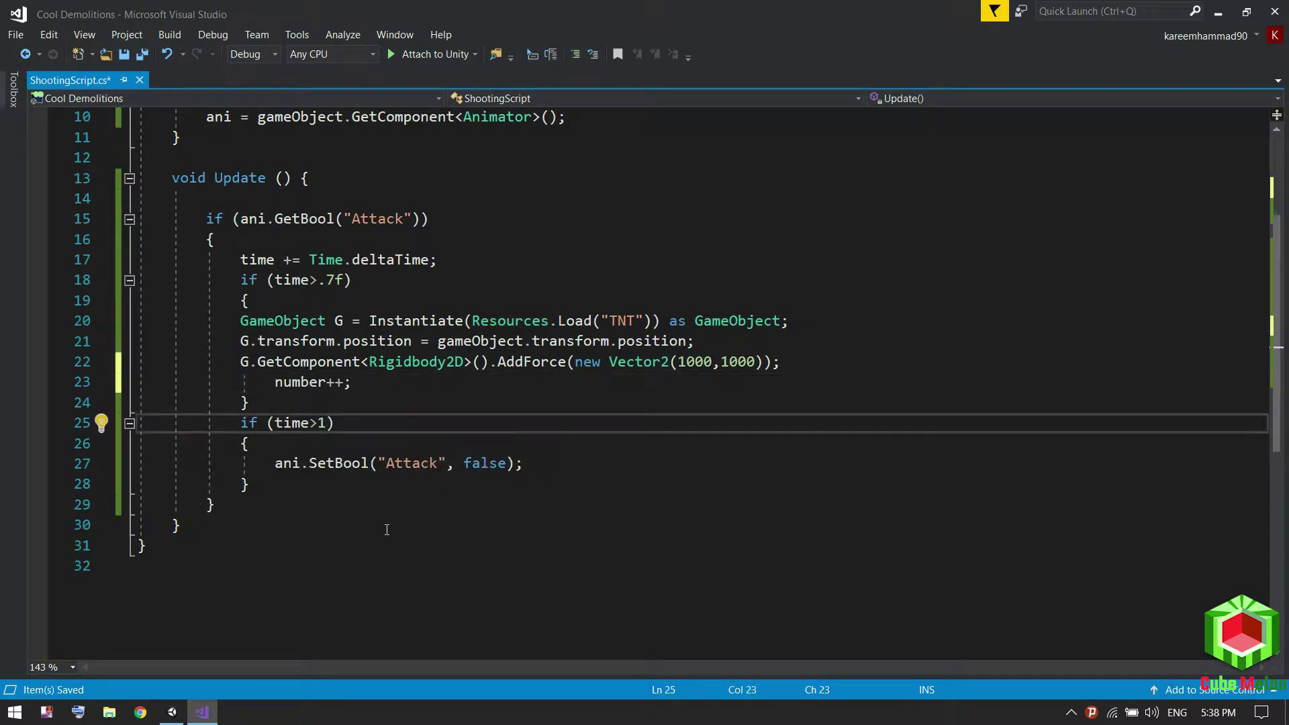
pyautogui.click(563, 459)
pyautogui.press('Return')
pyautogui.write('num')
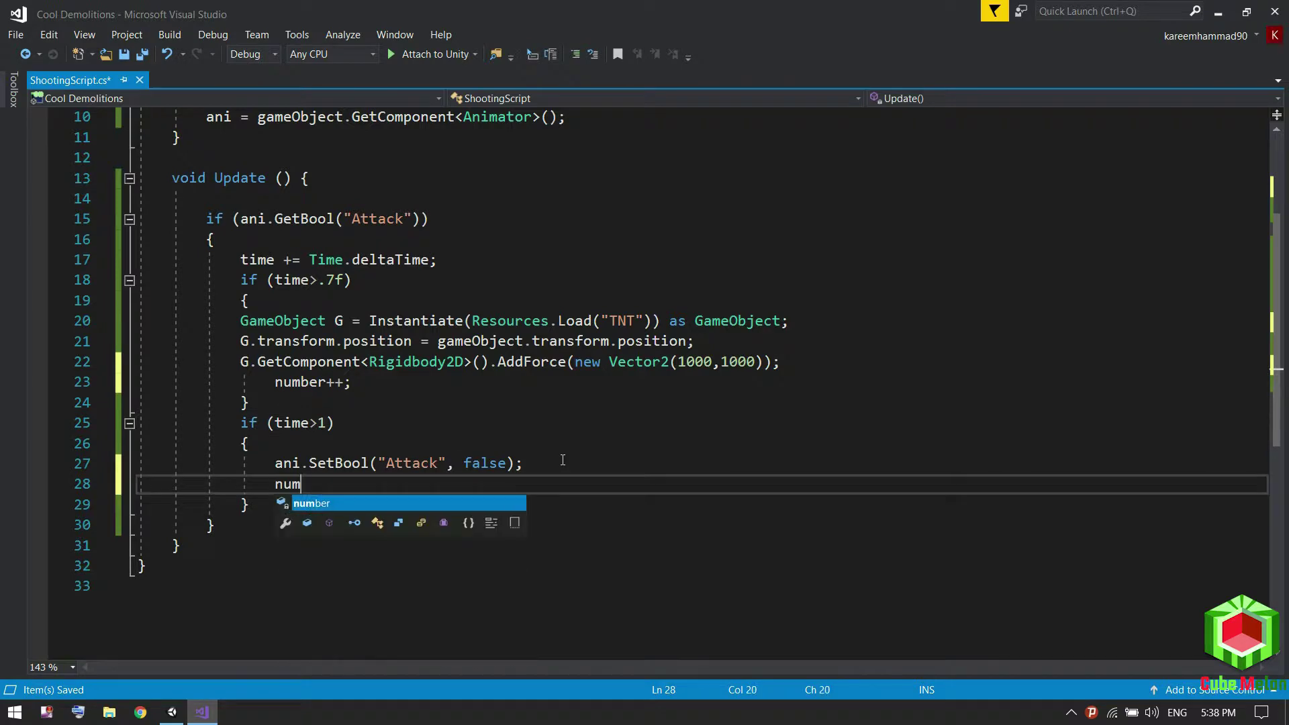
pyautogui.write('ber')
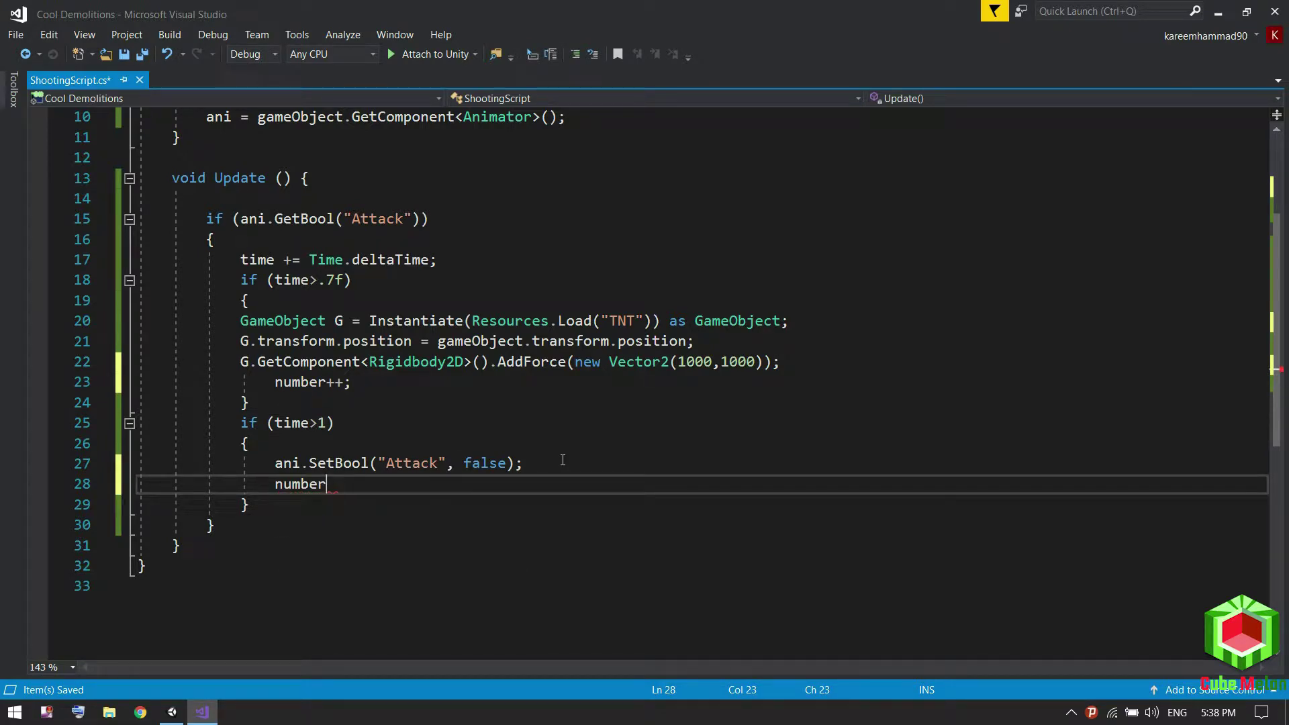
pyautogui.press('BackSpace')
pyautogui.press('BackSpace')
pyautogui.write('0;')
# Append '&&number>0' to the time>.7f spawn condition.
pyautogui.scroll(1, 683, 481)
pyautogui.click(300, 279)
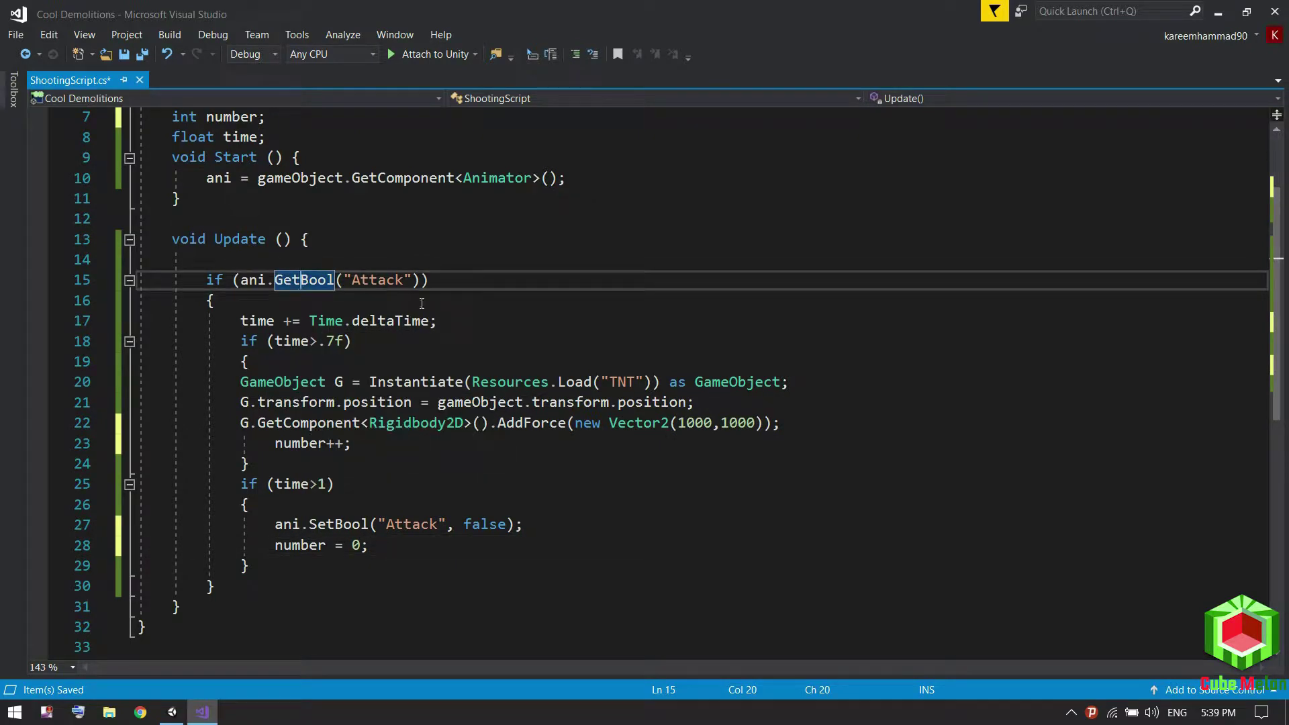
pyautogui.click(420, 280)
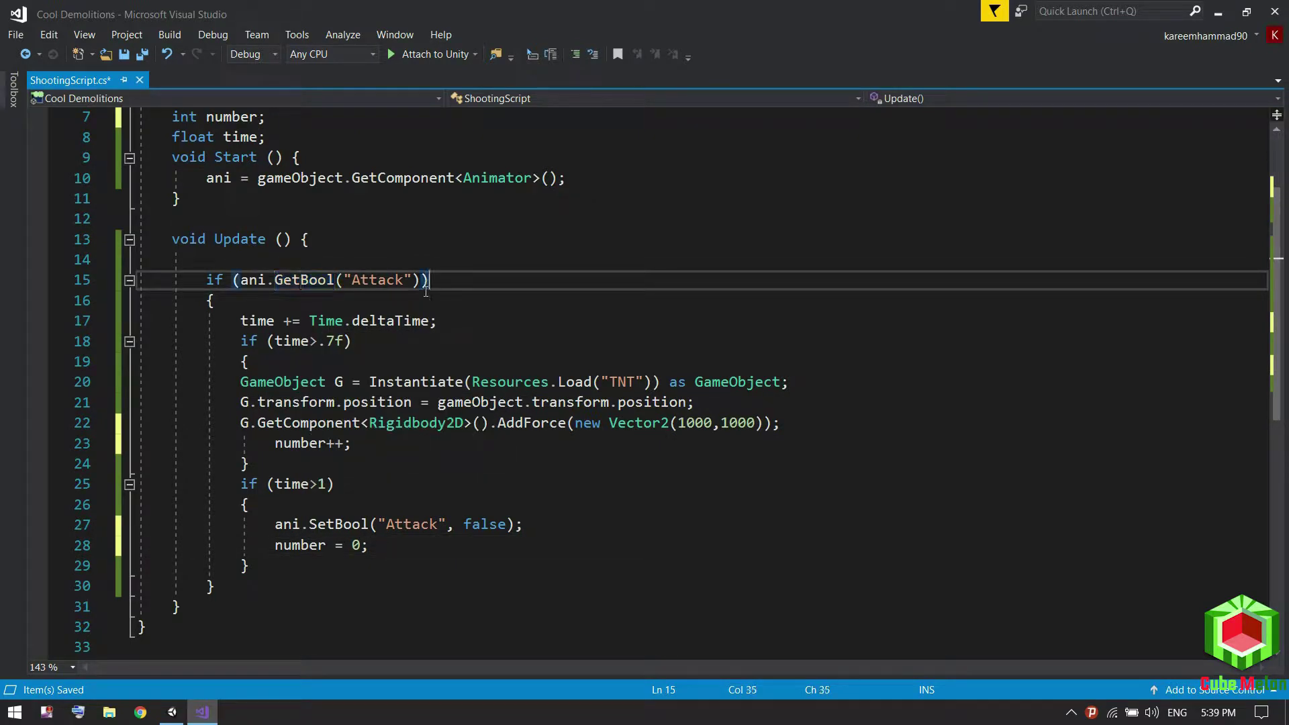
pyautogui.click(343, 343)
pyautogui.write('&&')
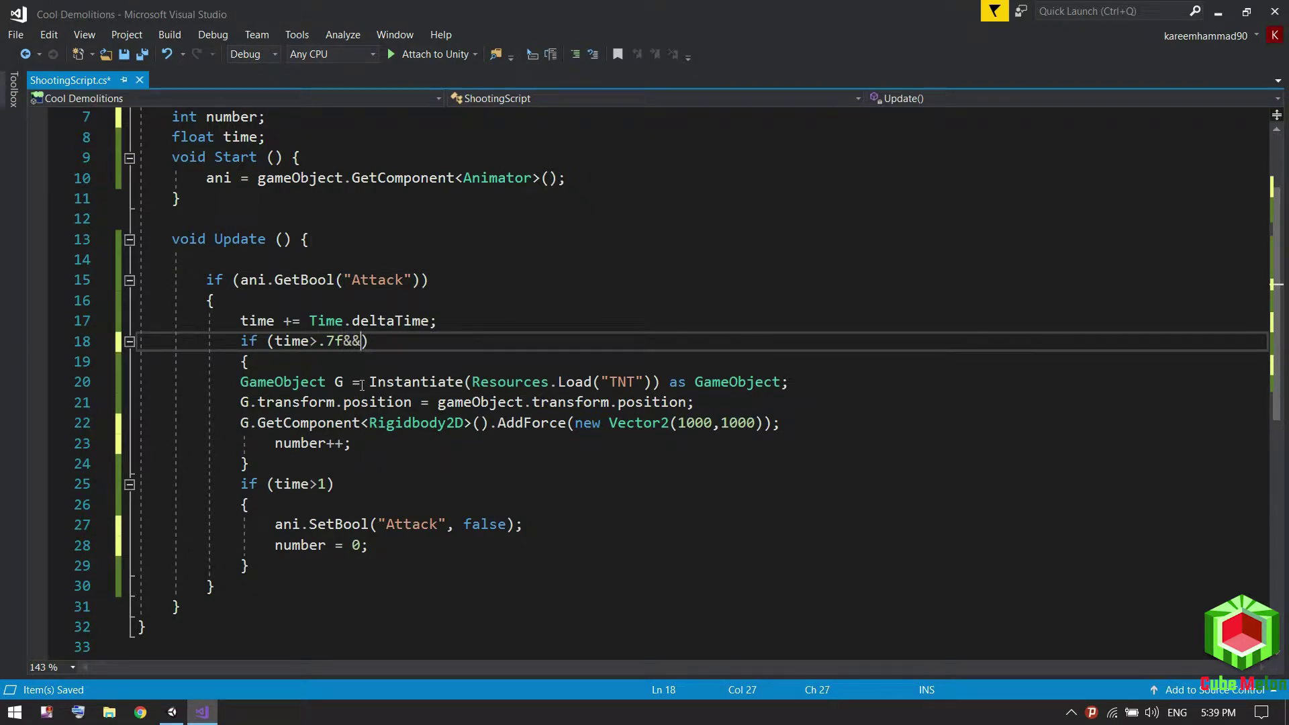
pyautogui.write('number>0')
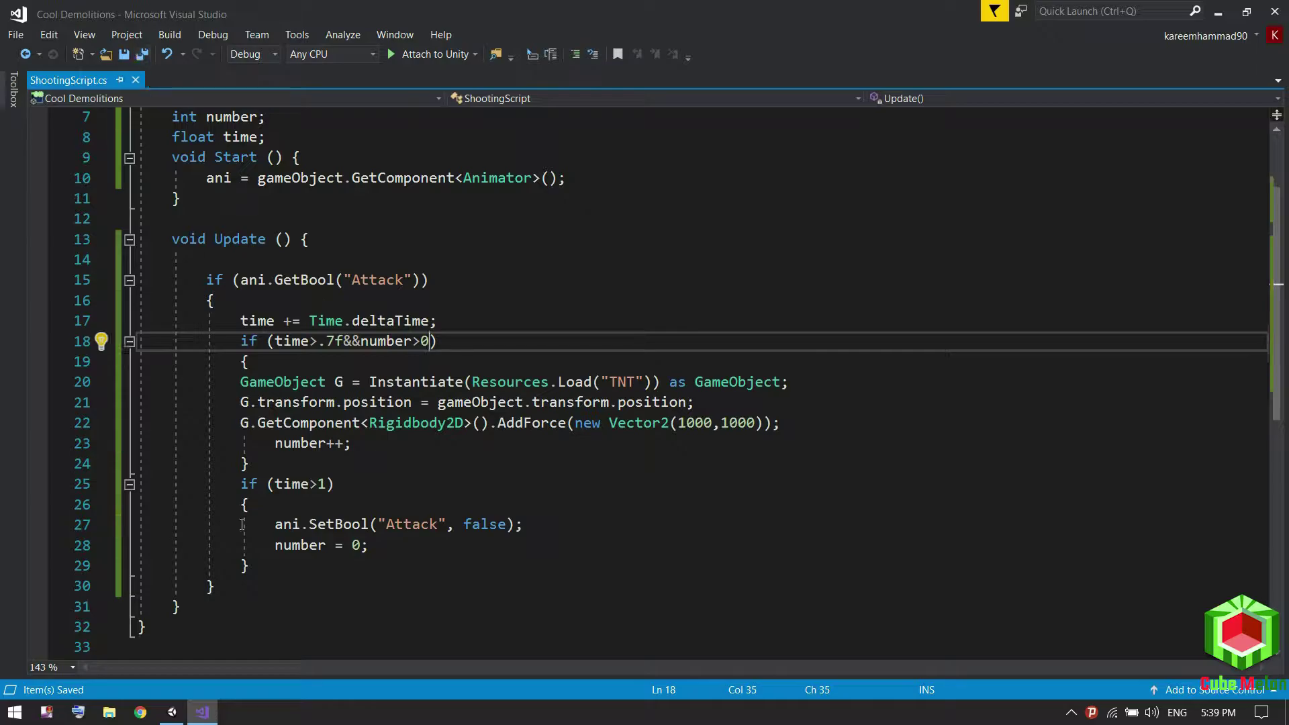
pyautogui.click(171, 712)
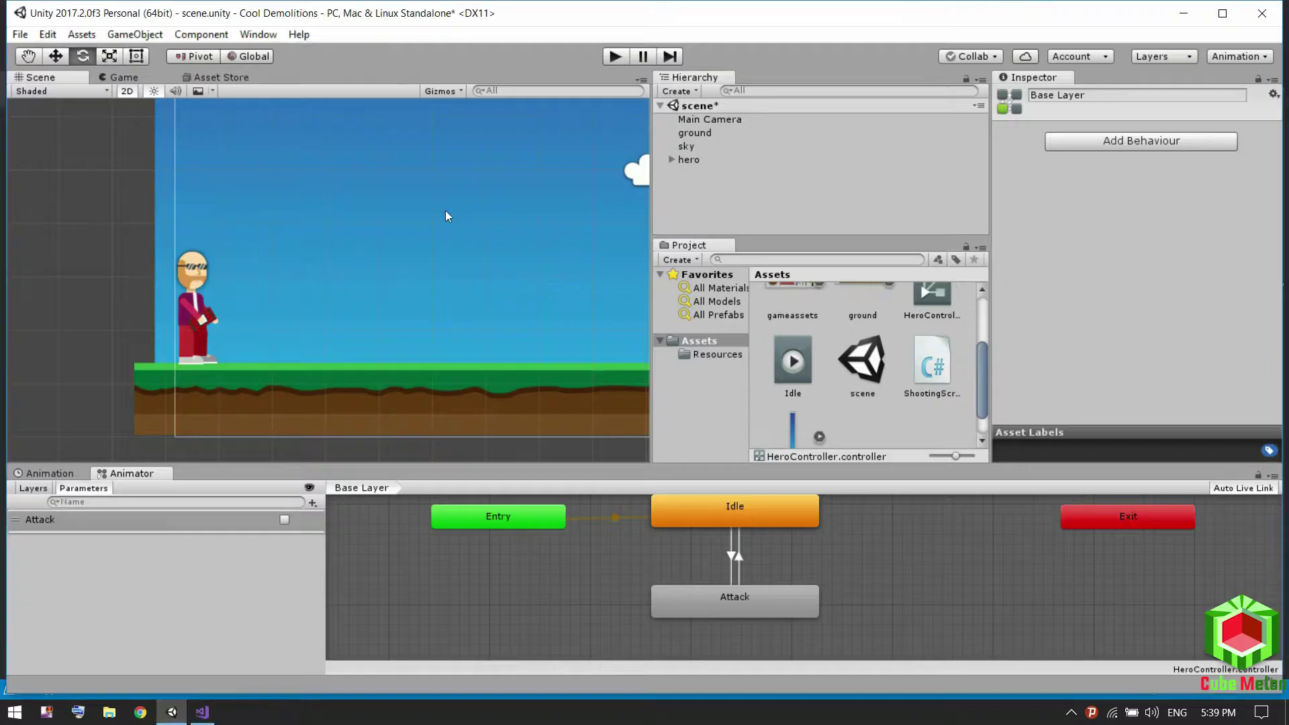
# Play-test the scene, triggering the hero's Attack parameter once.
pyautogui.click(614, 54)
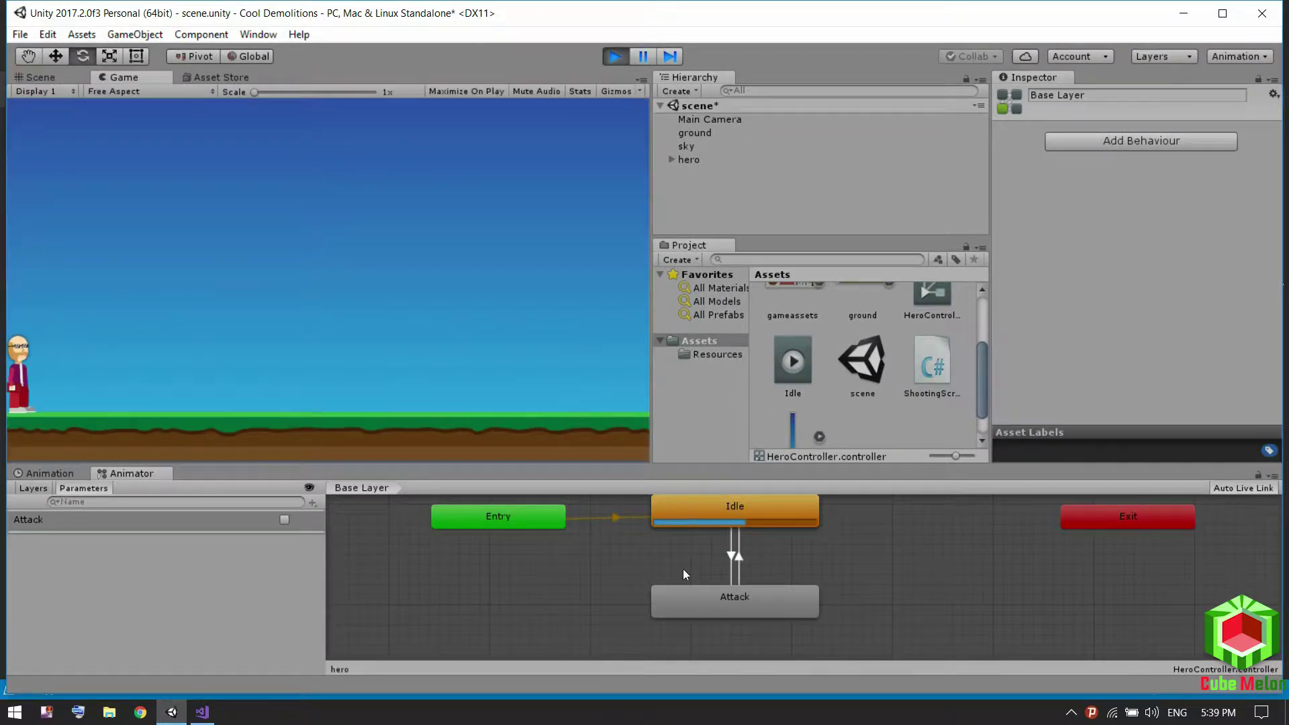
pyautogui.click(285, 521)
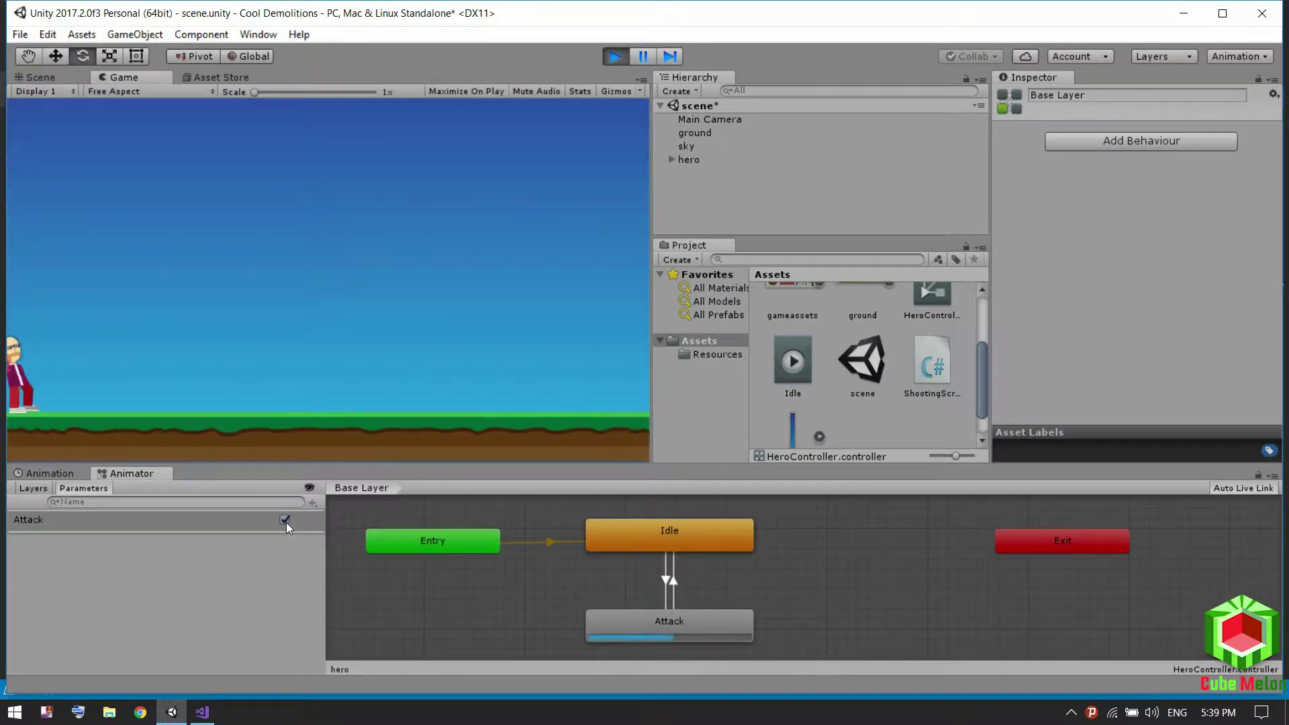
pyautogui.click(613, 56)
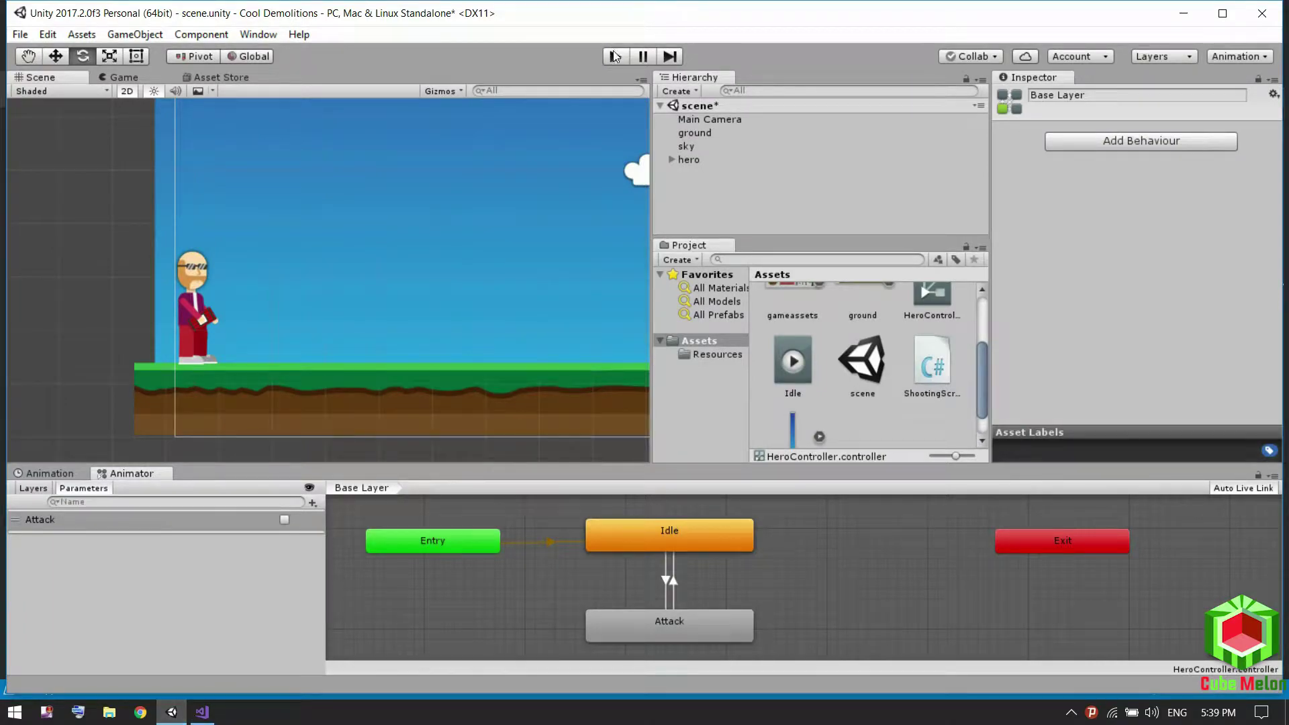
# Change the line 18 spawn condition to number==0 and save ShootingScript.
pyautogui.click(202, 711)
pyautogui.click(420, 342)
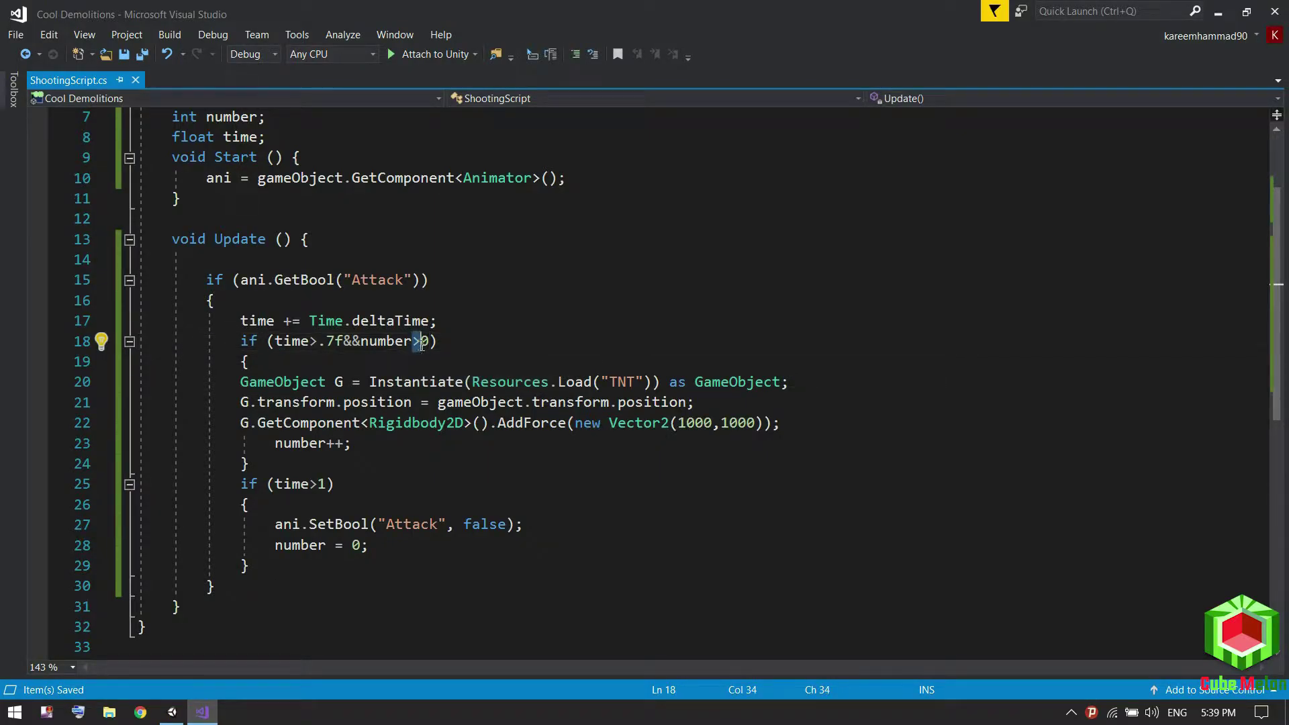
pyautogui.write('==')
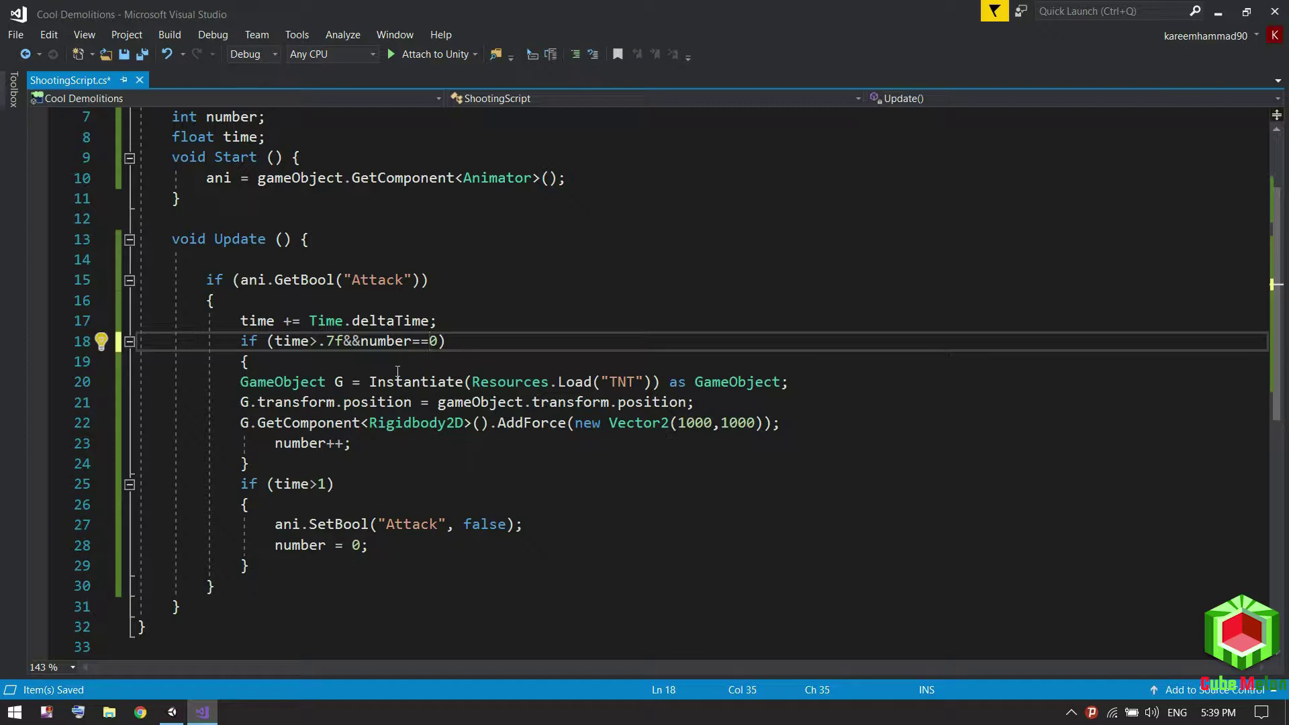
pyautogui.hotkey('ctrl', 's')
pyautogui.click(184, 715)
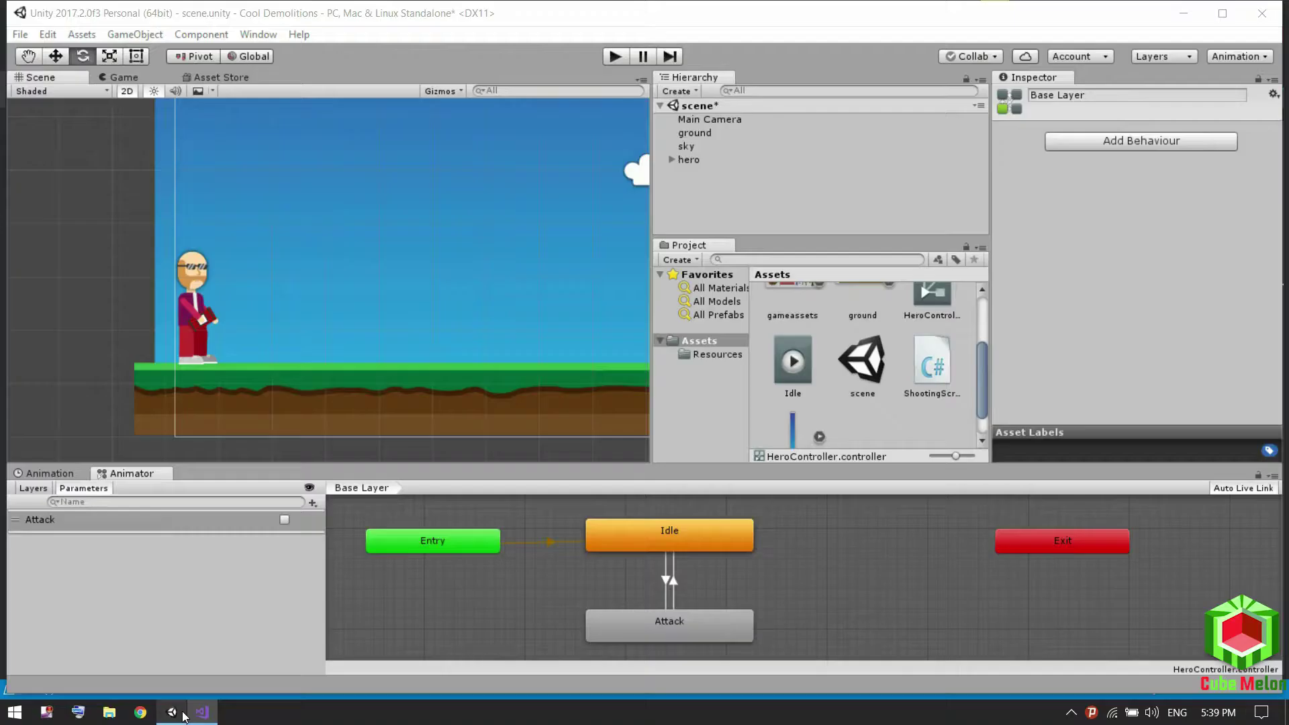
# Run the scene, toggle Attack on and off, and watch two TNT clones spawn in the Scene view.
pyautogui.click(617, 58)
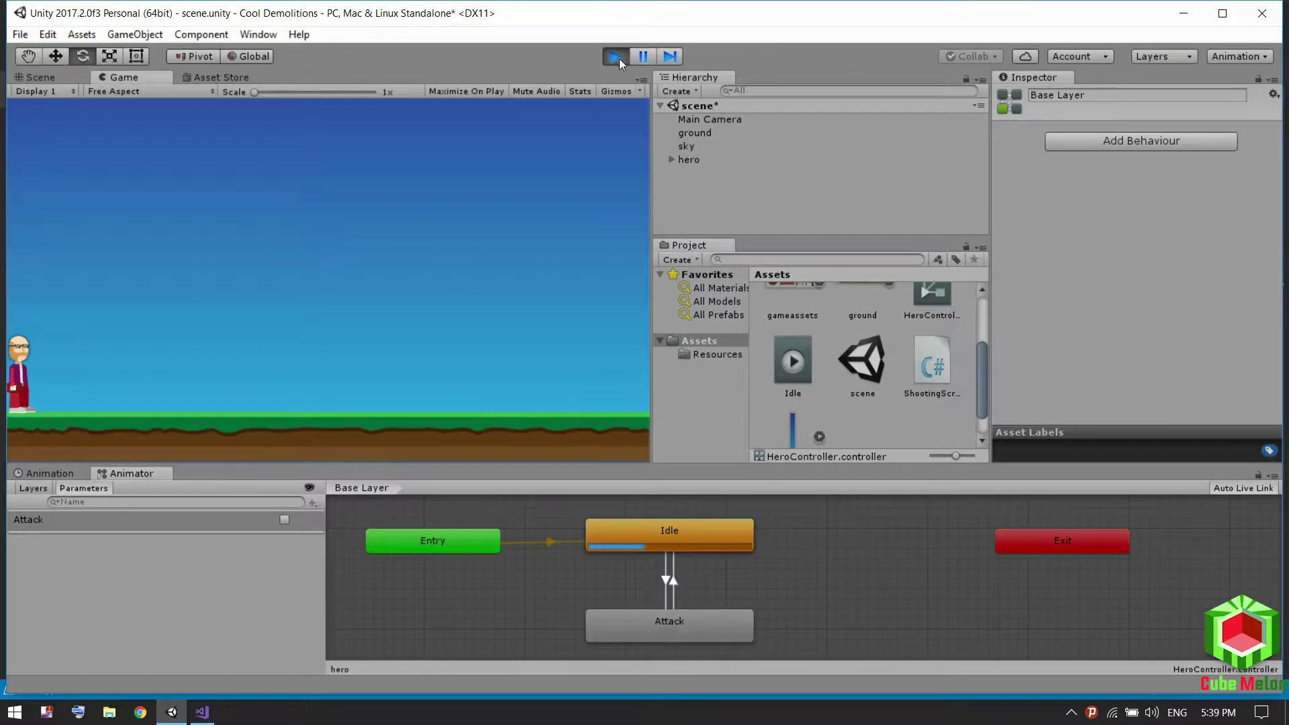
pyautogui.click(284, 520)
pyautogui.click(285, 520)
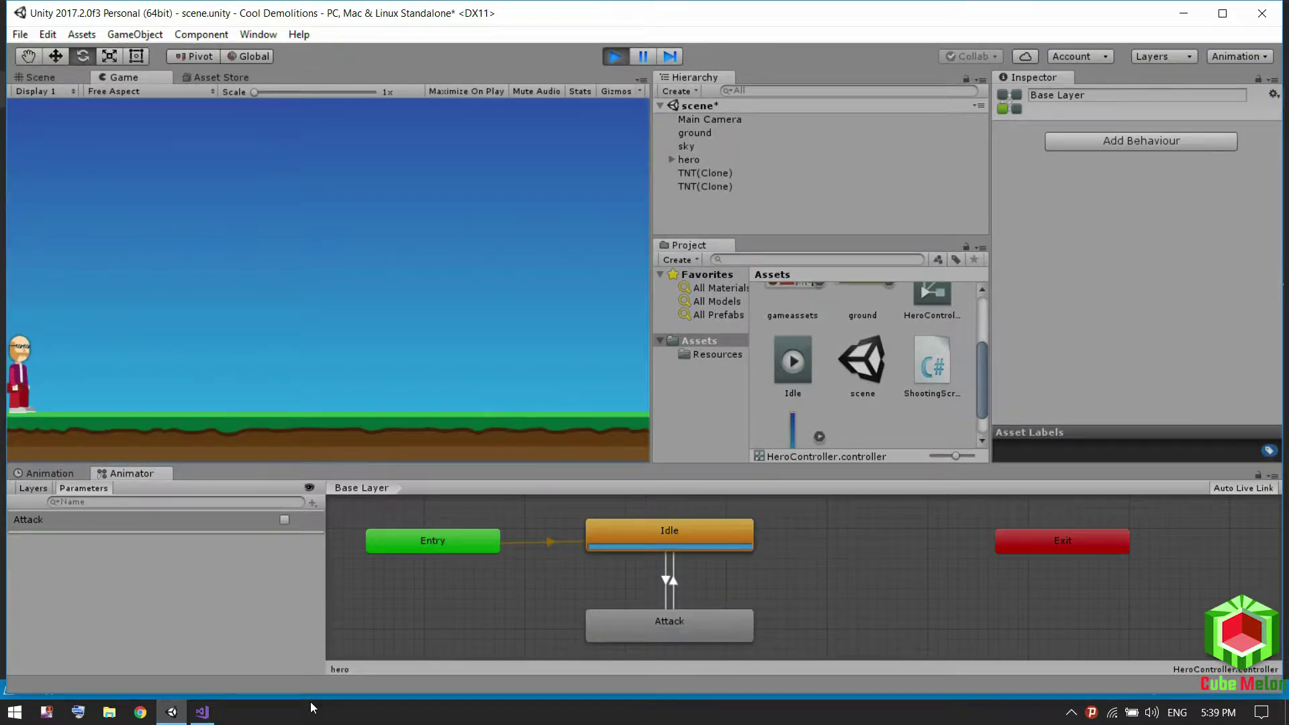
pyautogui.click(54, 78)
pyautogui.scroll(-10, 449, 233)
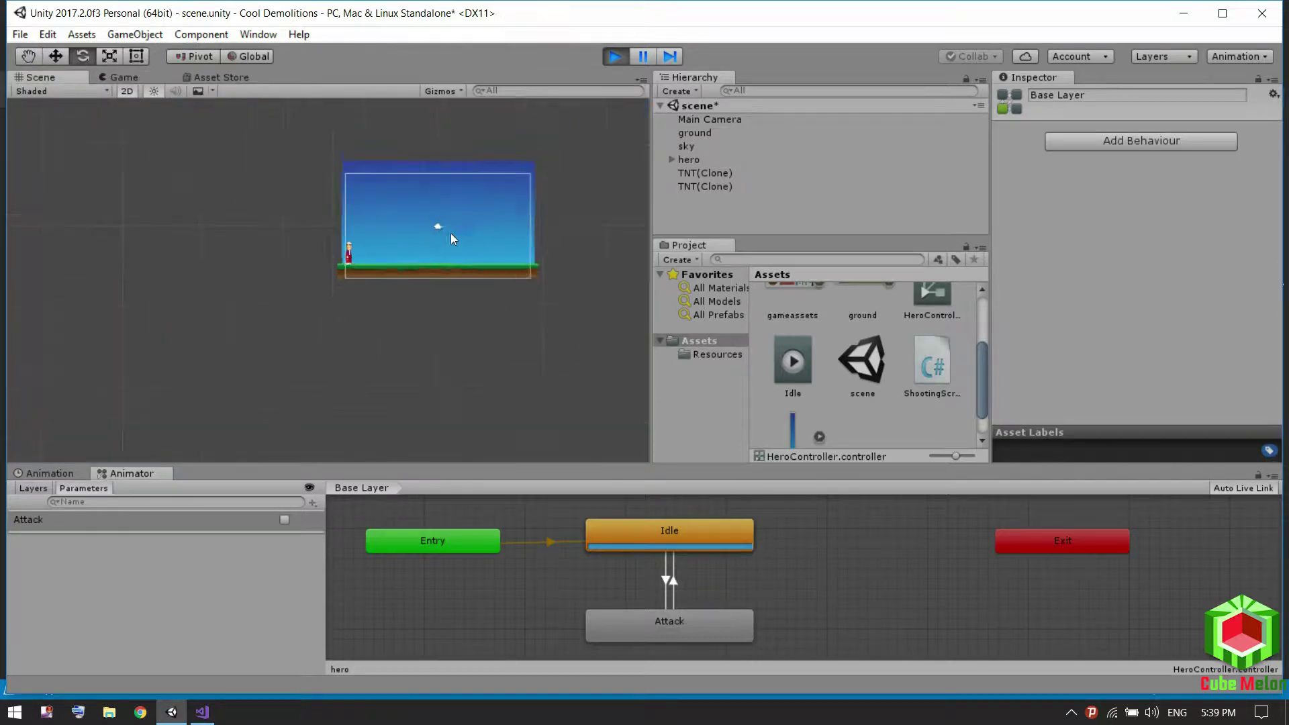
pyautogui.click(613, 58)
# Change the line 22 AddForce vector to (100,100) and play-test one Attack in Unity.
pyautogui.hotkey('alt', 'Tab')
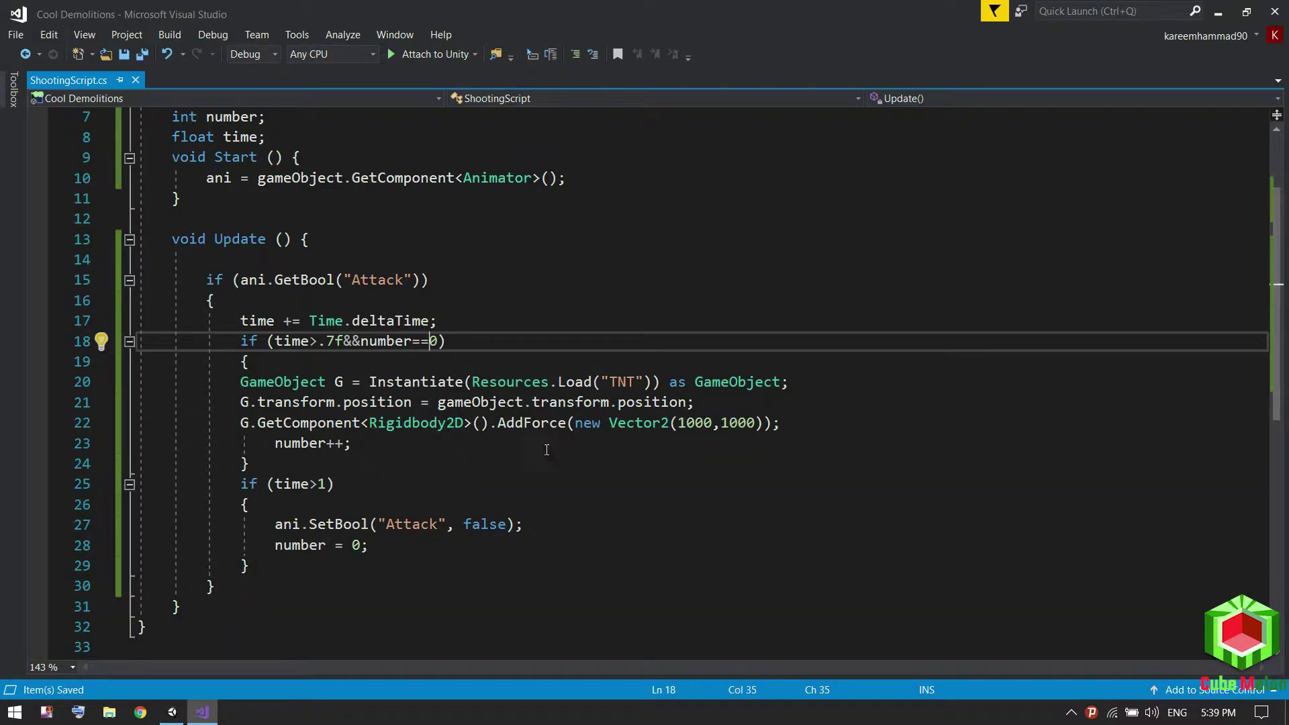
pyautogui.doubleClick(694, 423)
pyautogui.write('100,1')
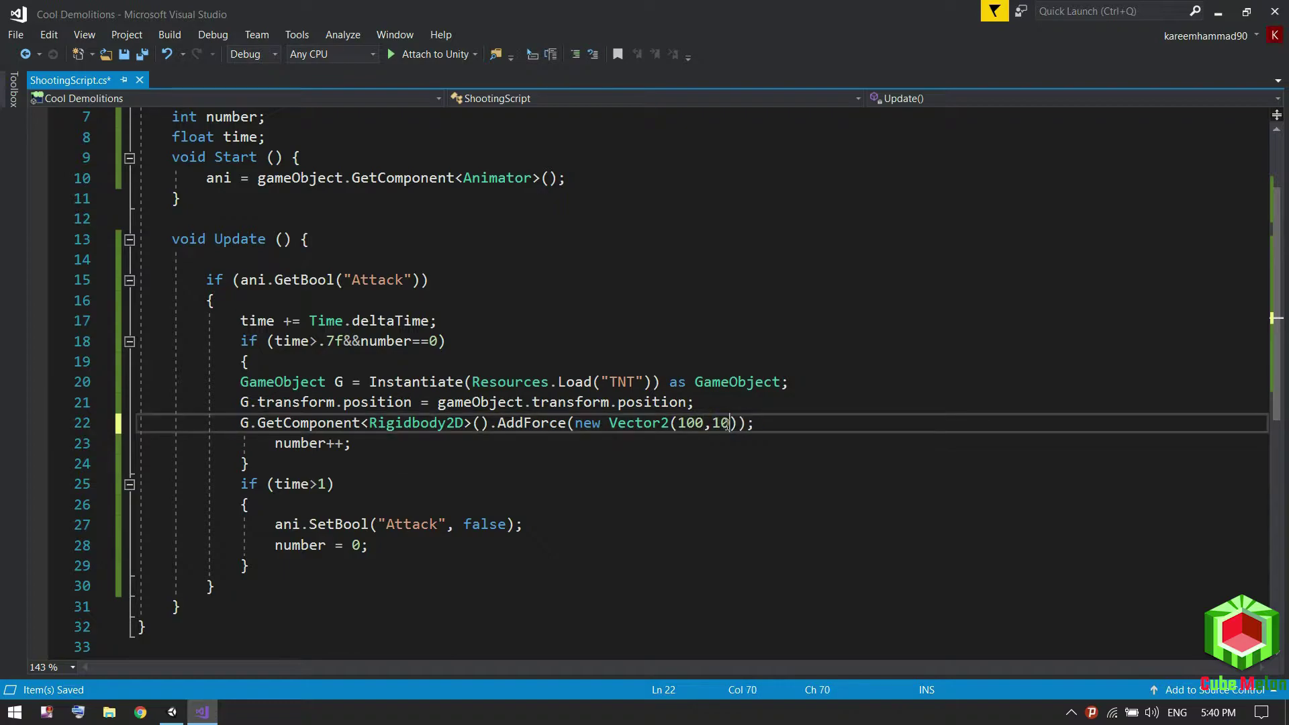
pyautogui.write('0')
pyautogui.click(513, 471)
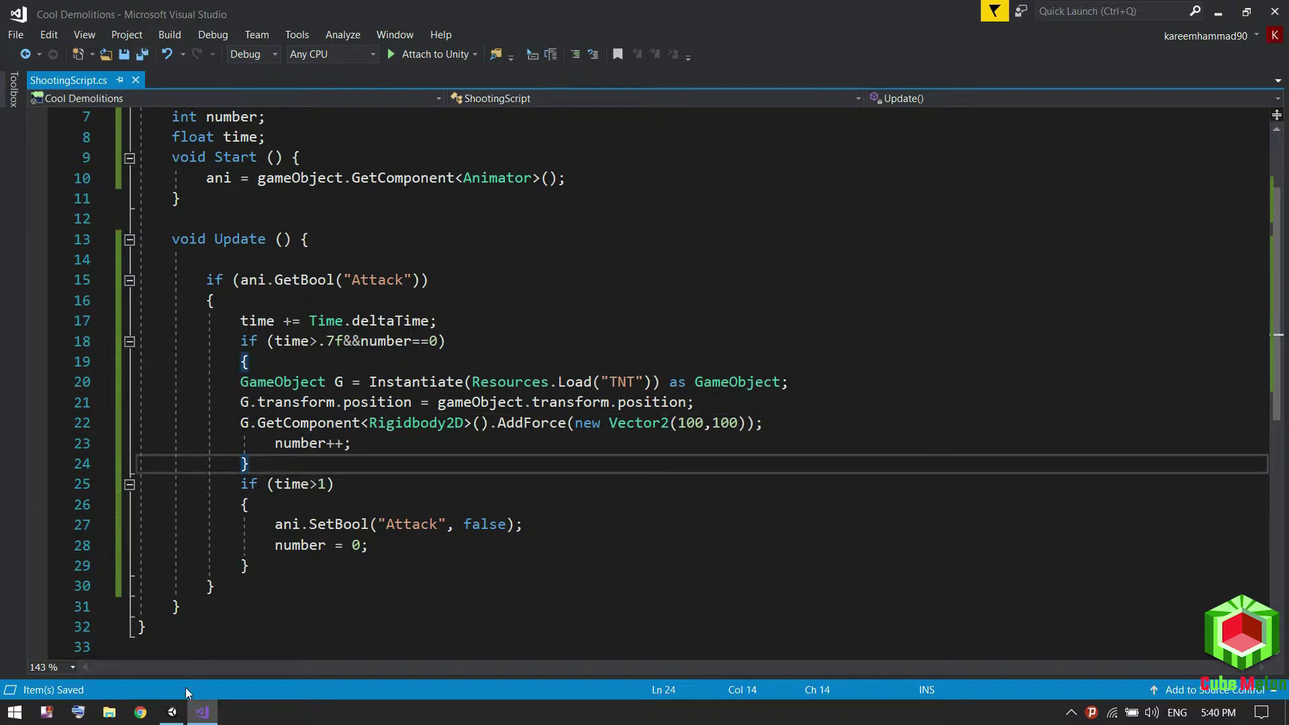
pyautogui.click(172, 711)
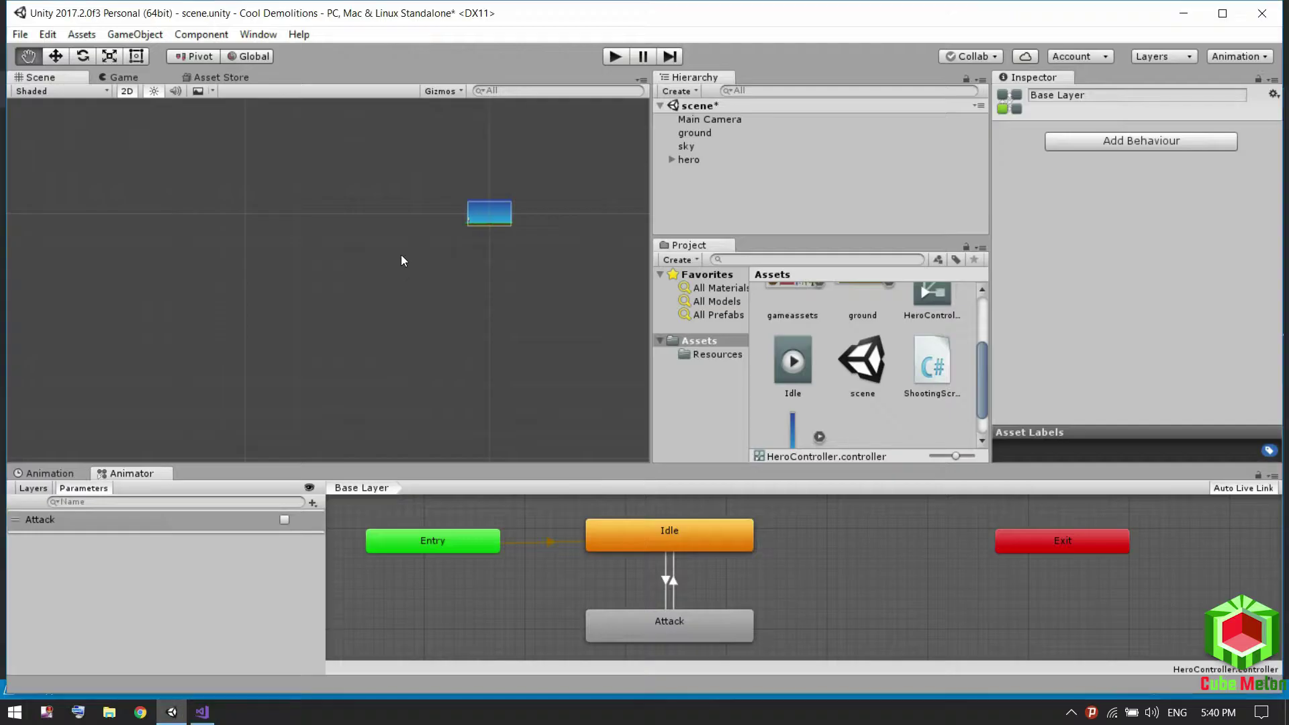
pyautogui.click(619, 58)
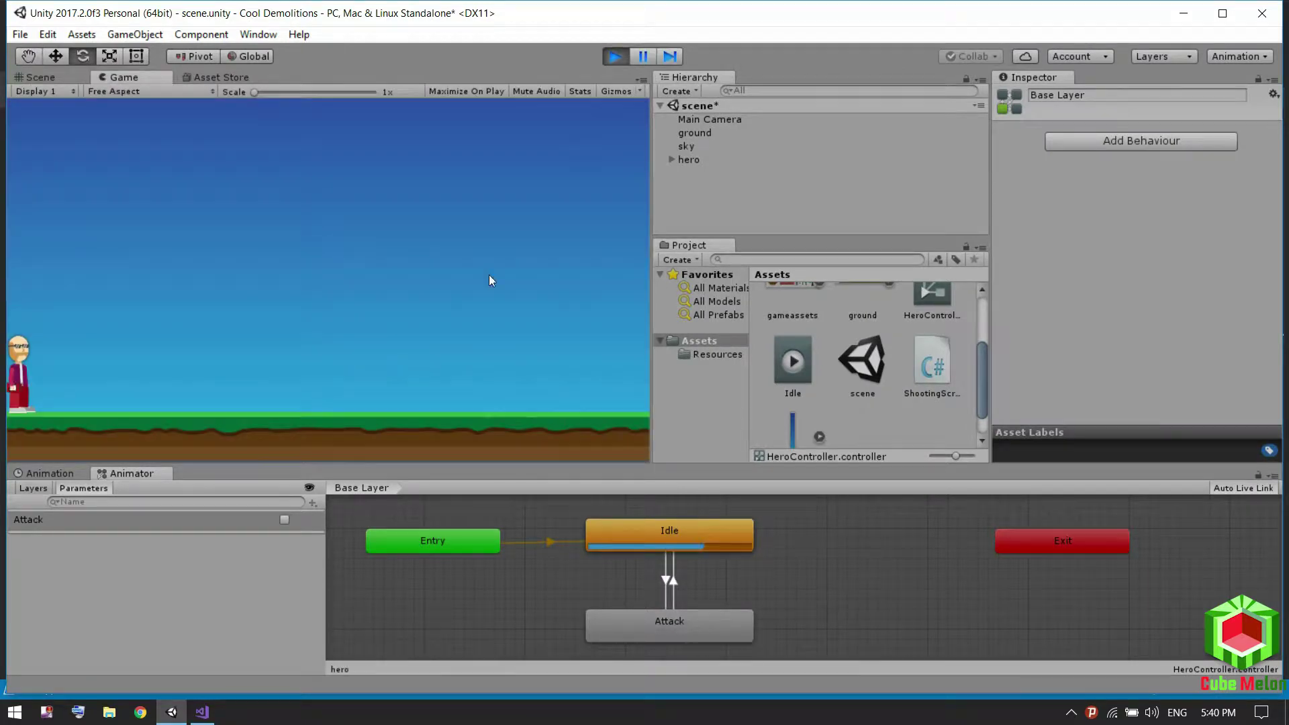
pyautogui.click(285, 520)
pyautogui.click(284, 520)
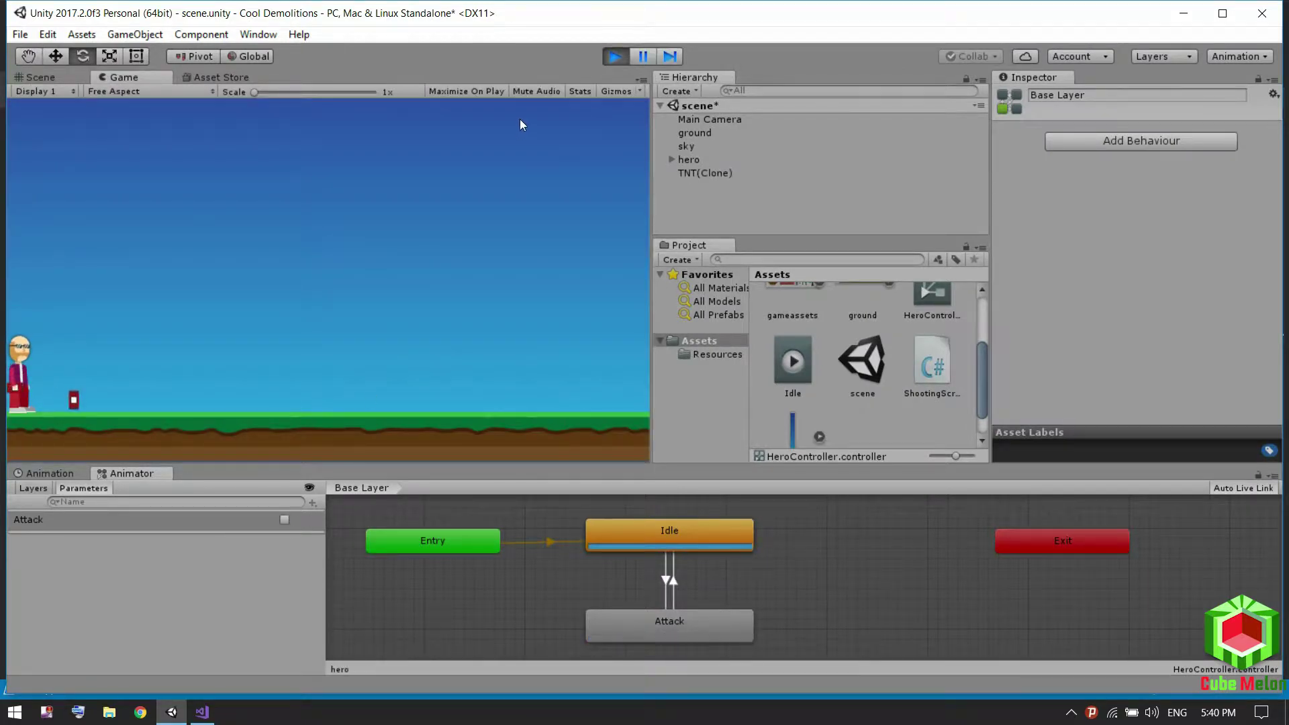
pyautogui.click(622, 58)
# Raise the TNT launch force to Vector2(500,500) and save the script.
pyautogui.hotkey('alt', 'Tab')
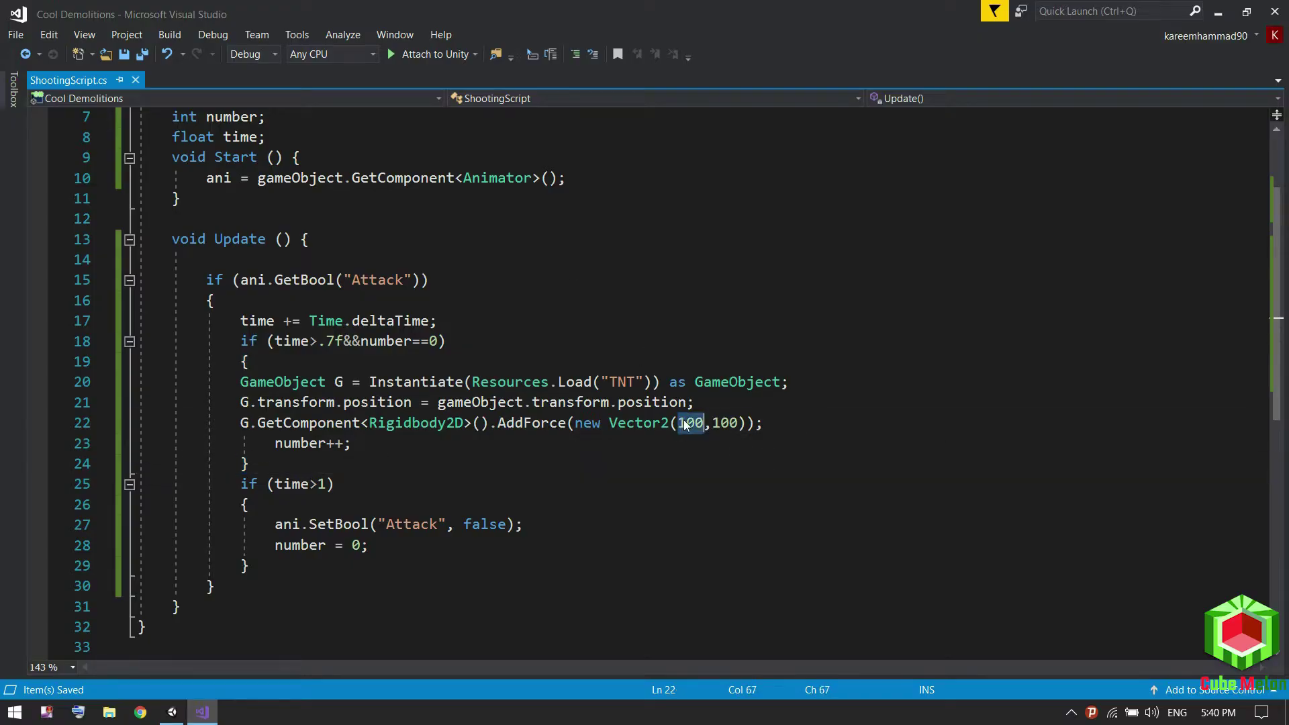
pyautogui.write('500')
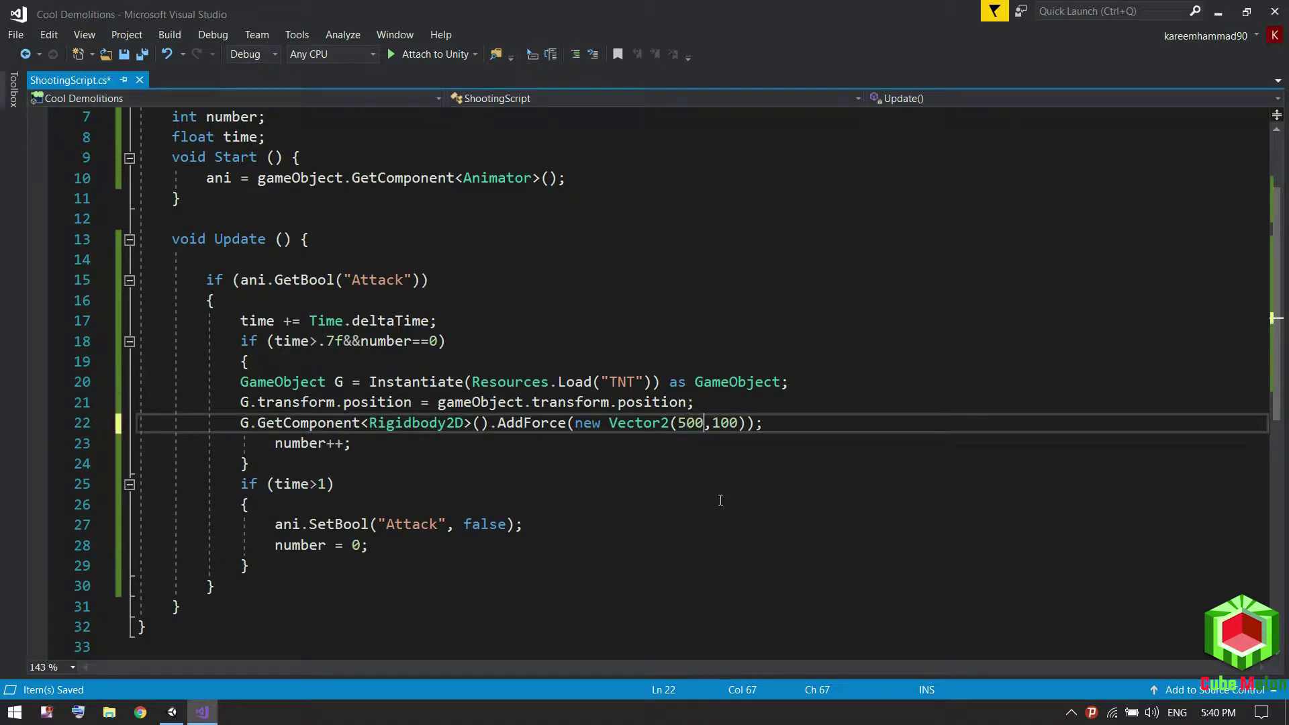
pyautogui.hotkey('shift', 'Down')
pyautogui.hotkey('shift', 'Left')
pyautogui.hotkey('shift', 'Left')
pyautogui.hotkey('shift', 'Left')
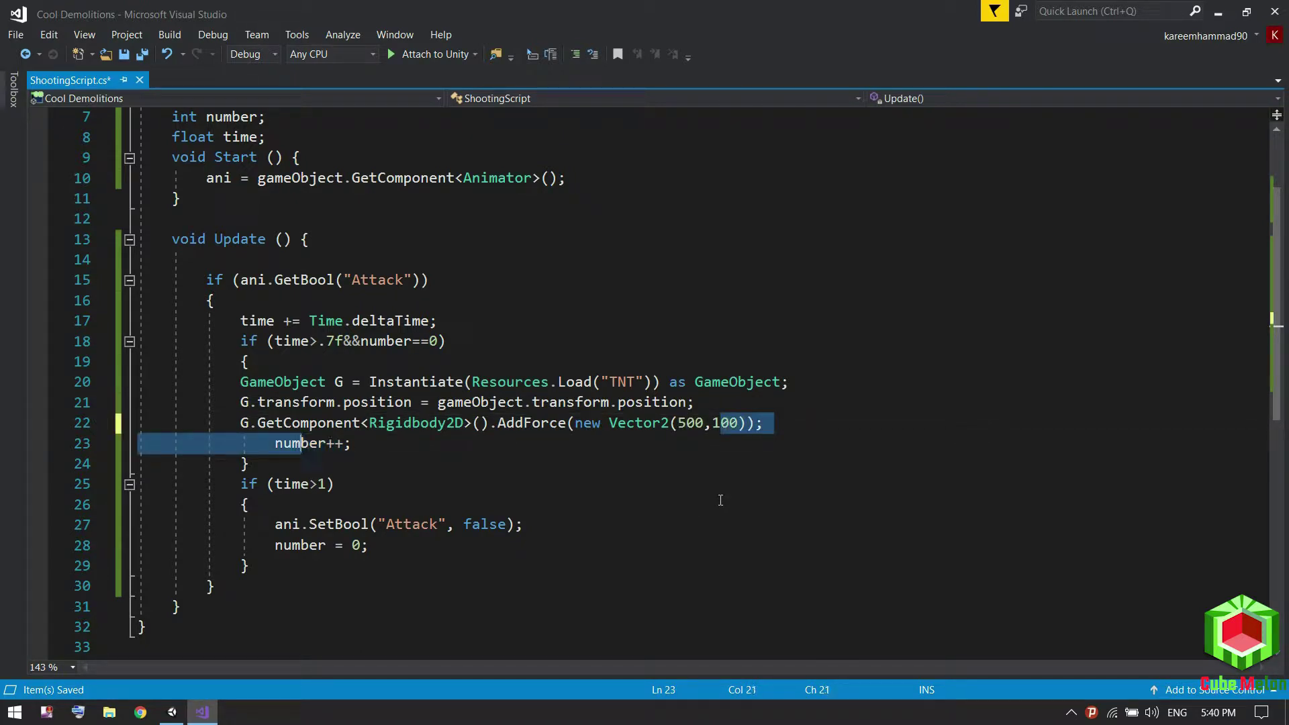
pyautogui.hotkey('shift', 'Left')
pyautogui.hotkey('shift', 'Left')
pyautogui.hotkey('shift', 'Left')
pyautogui.hotkey('shift', 'Left')
pyautogui.hotkey('shift', 'Left')
pyautogui.hotkey('shift', 'Left')
pyautogui.write('5')
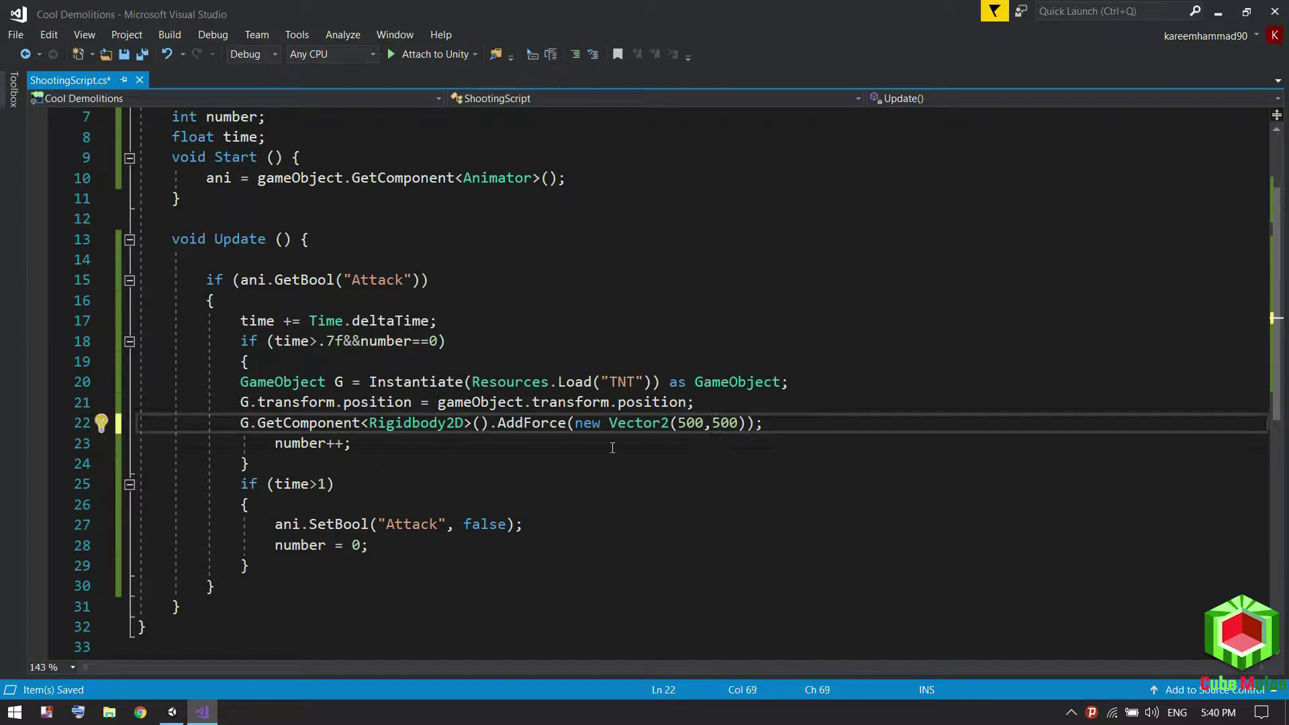
pyautogui.click(143, 54)
pyautogui.hotkey('alt', 'Tab')
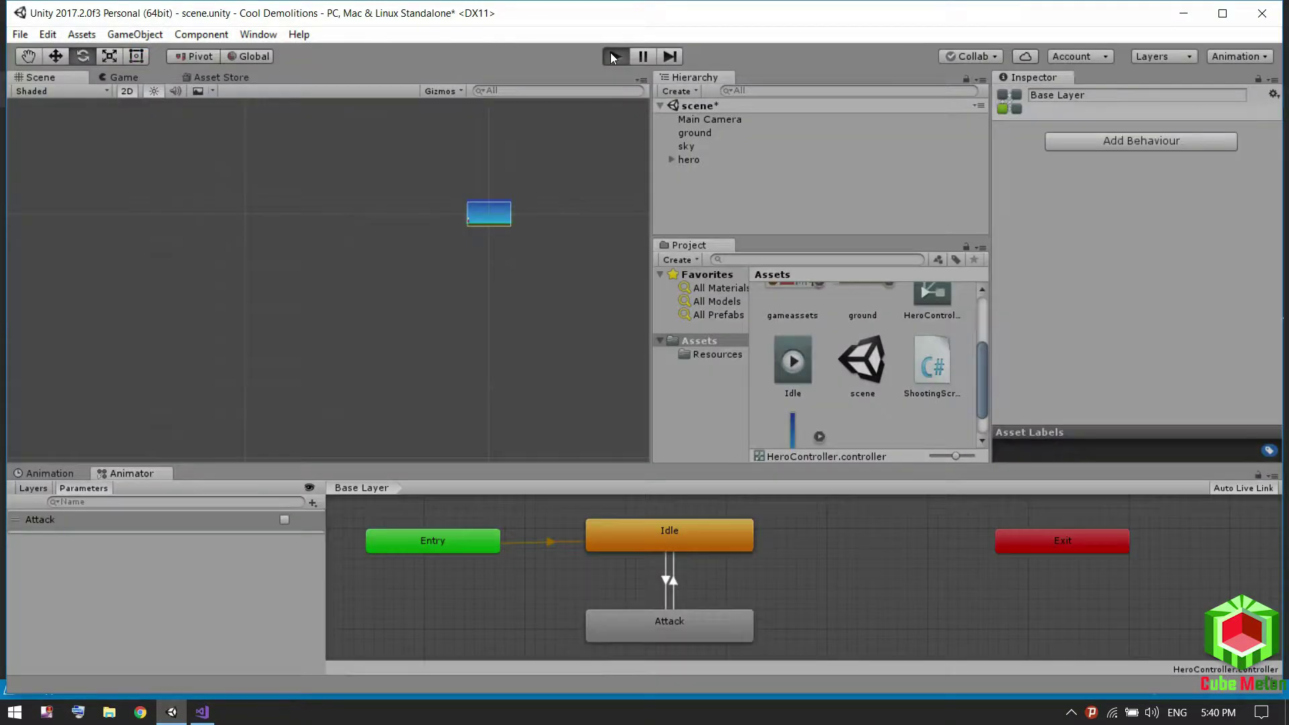
# Play-test the 500,500 force, firing two TNT throws and watching them launch in the Scene view.
pyautogui.click(613, 57)
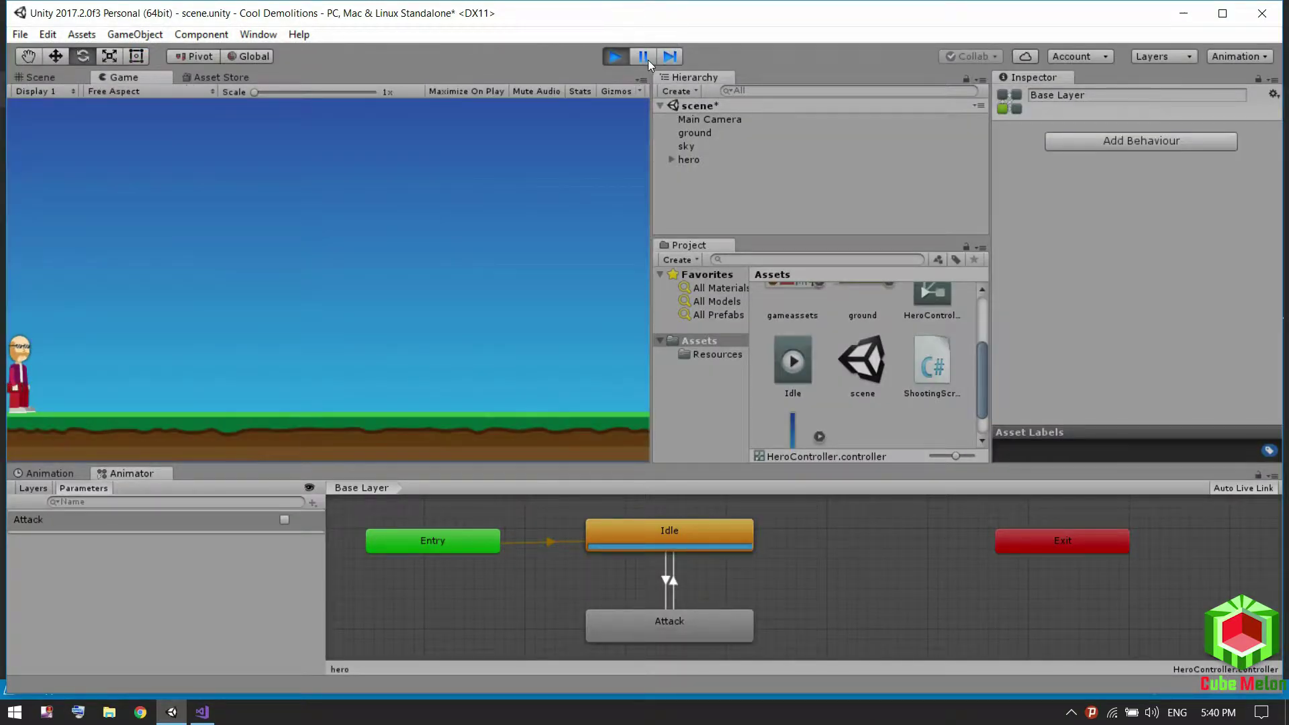
pyautogui.click(282, 521)
pyautogui.click(51, 80)
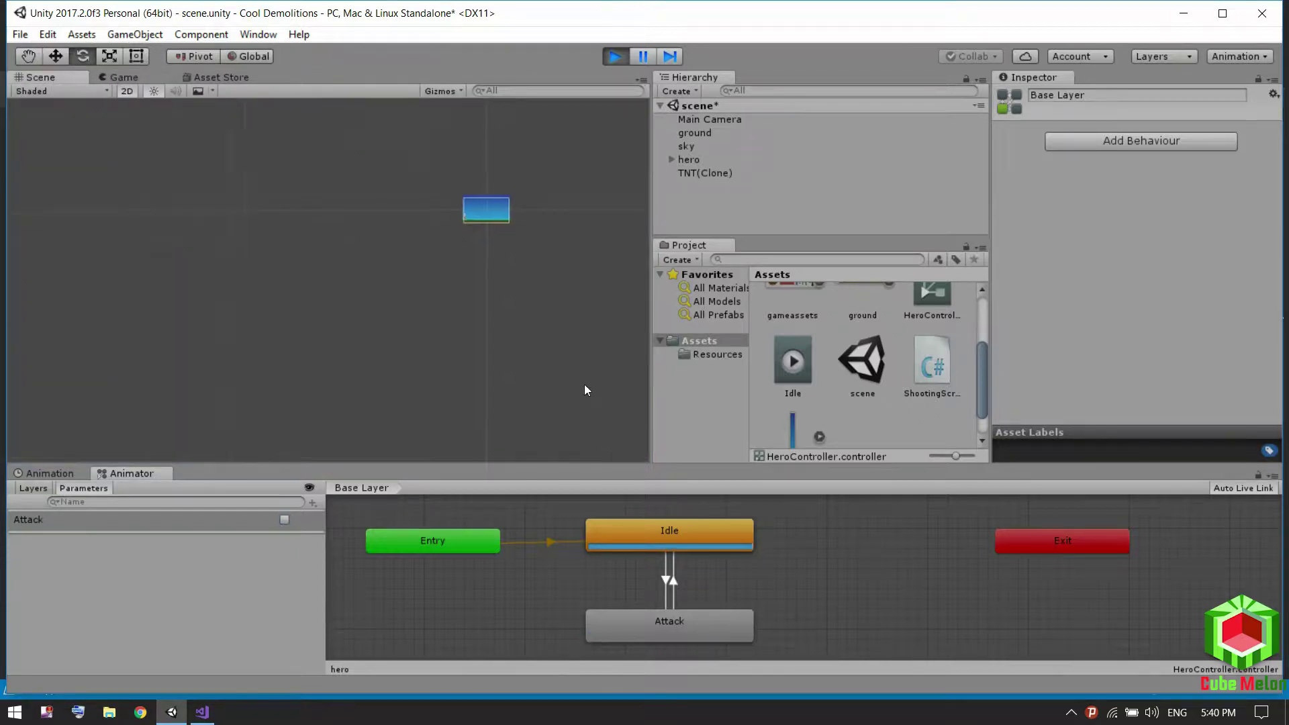
pyautogui.scroll(3, 466, 211)
pyautogui.scroll(5, 497, 213)
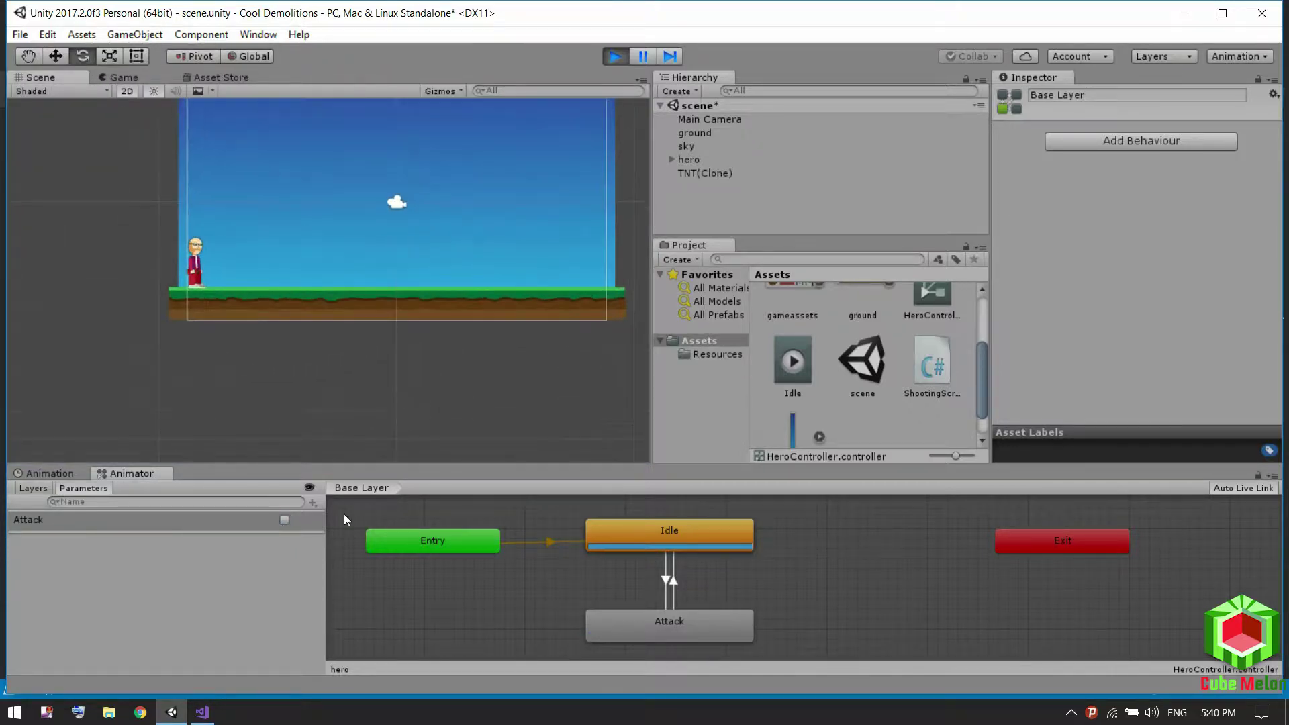
pyautogui.click(283, 520)
pyautogui.scroll(-4, 481, 293)
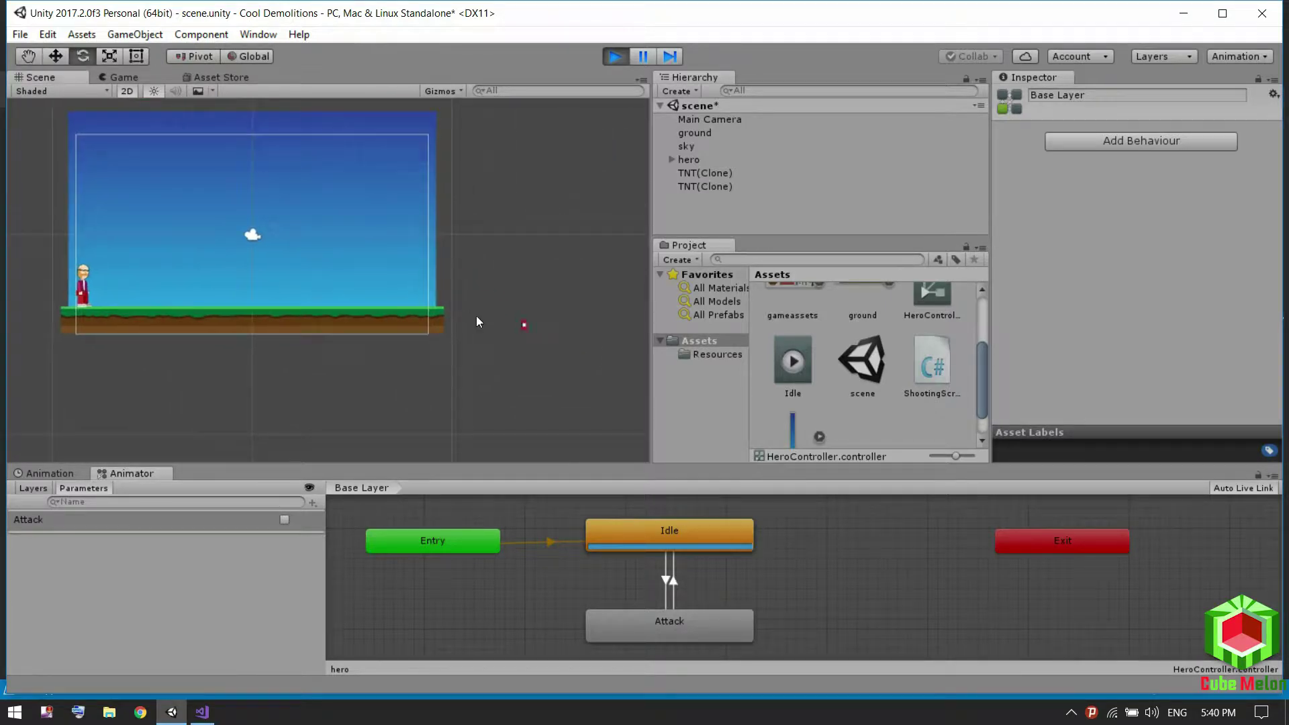
pyautogui.click(613, 59)
# Browse the Resources folder and inspect the TNT prefab.
pyautogui.click(128, 77)
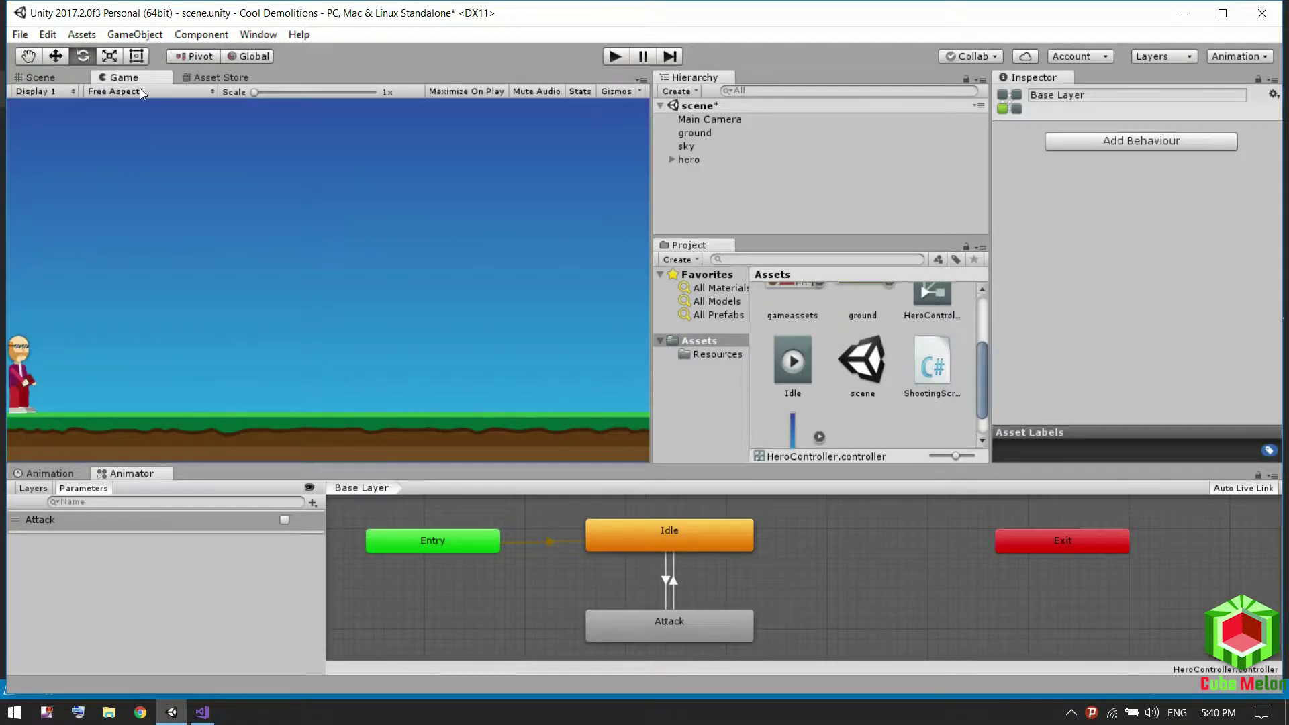
pyautogui.scroll(-1, 876, 376)
pyautogui.scroll(3, 875, 376)
pyautogui.doubleClick(792, 316)
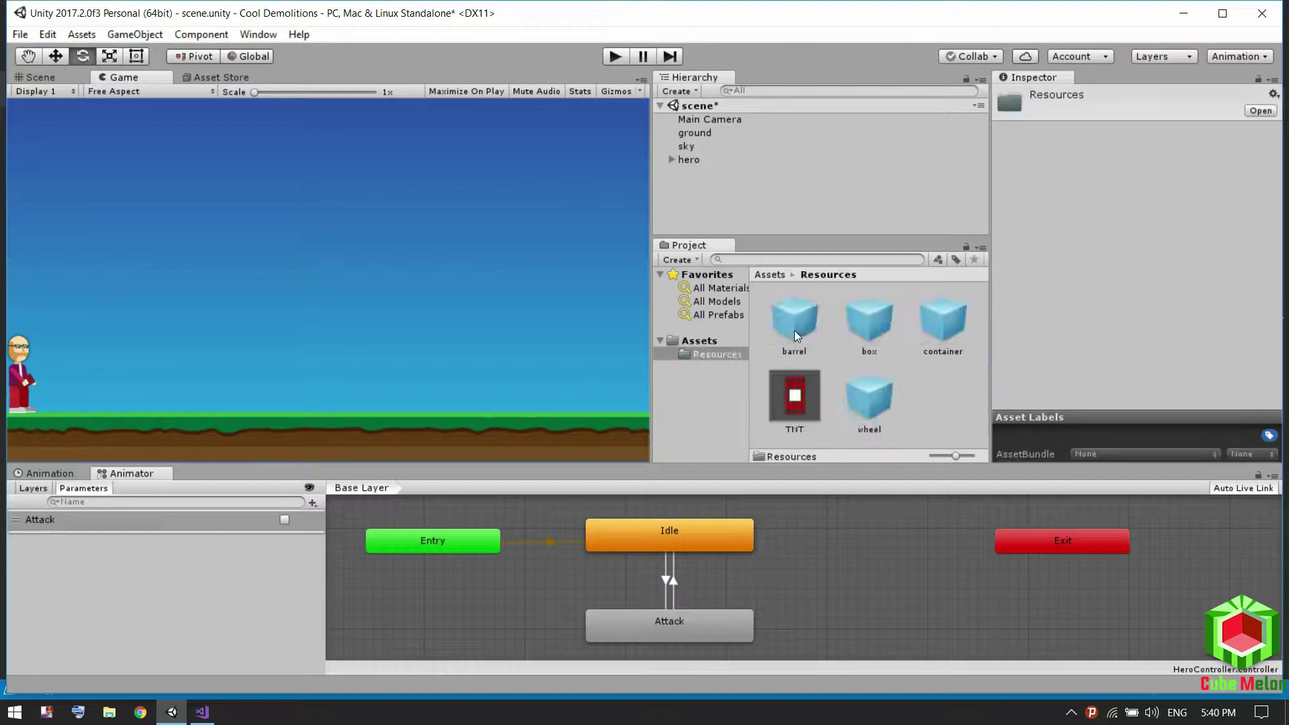
pyautogui.click(798, 398)
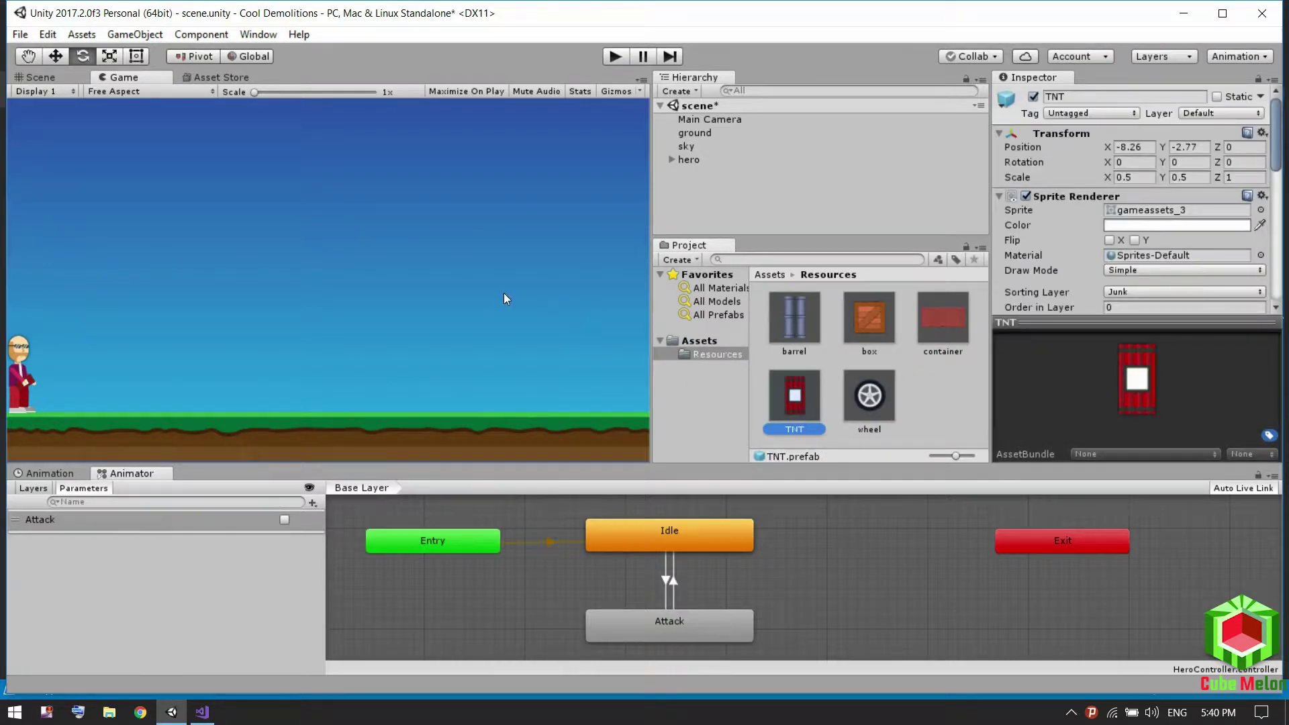
pyautogui.click(704, 339)
pyautogui.doubleClick(795, 331)
# Place the container in the level and position the barrel on top of it.
pyautogui.moveTo(920, 330)
pyautogui.mouseDown()
pyautogui.moveTo(456, 367)
pyautogui.moveTo(418, 353)
pyautogui.mouseUp()
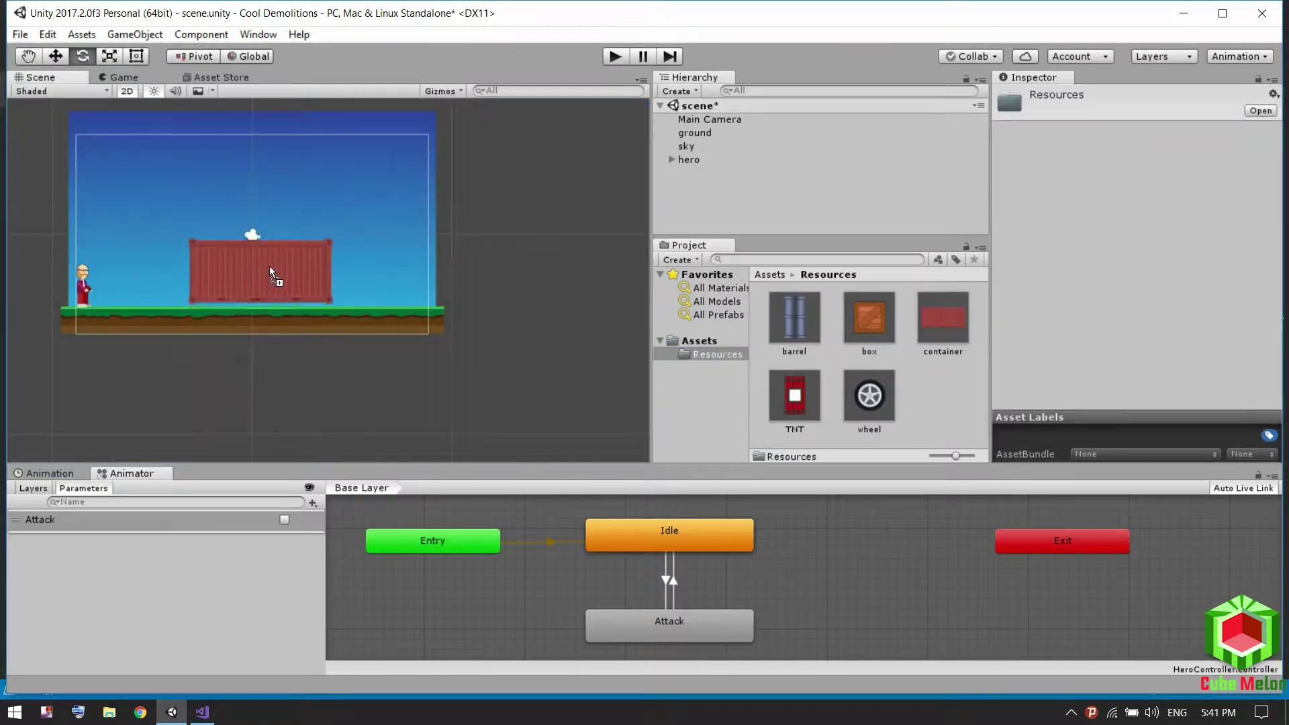
pyautogui.moveTo(50, 81); pyautogui.dragTo(287, 280)
pyautogui.moveTo(425, 212)
pyautogui.mouseDown()
pyautogui.moveTo(233, 239)
pyautogui.moveTo(247, 209)
pyautogui.mouseUp()
pyautogui.hotkey('ctrl', 'z')
pyautogui.scroll(5, 228, 223)
pyautogui.hotkey('ctrl', 'z')
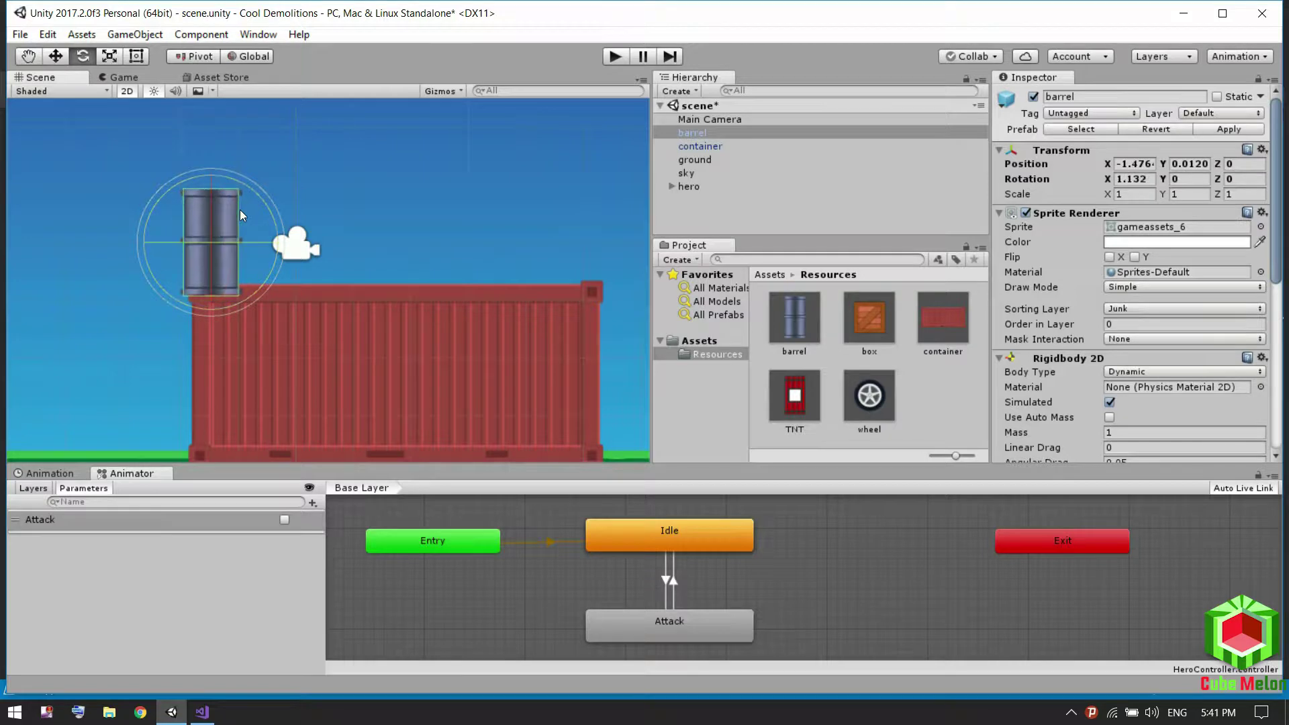
pyautogui.press('w')
pyautogui.hotkey('ctrl', 'z')
pyautogui.moveTo(240, 212)
pyautogui.mouseDown()
pyautogui.moveTo(409, 230)
pyautogui.moveTo(399, 229)
pyautogui.mouseUp()
# Duplicate the three barrels and lift the copied row onto the top of the stack.
pyautogui.hotkey('ctrl', 'd')
pyautogui.hotkey('ctrl', 'd')
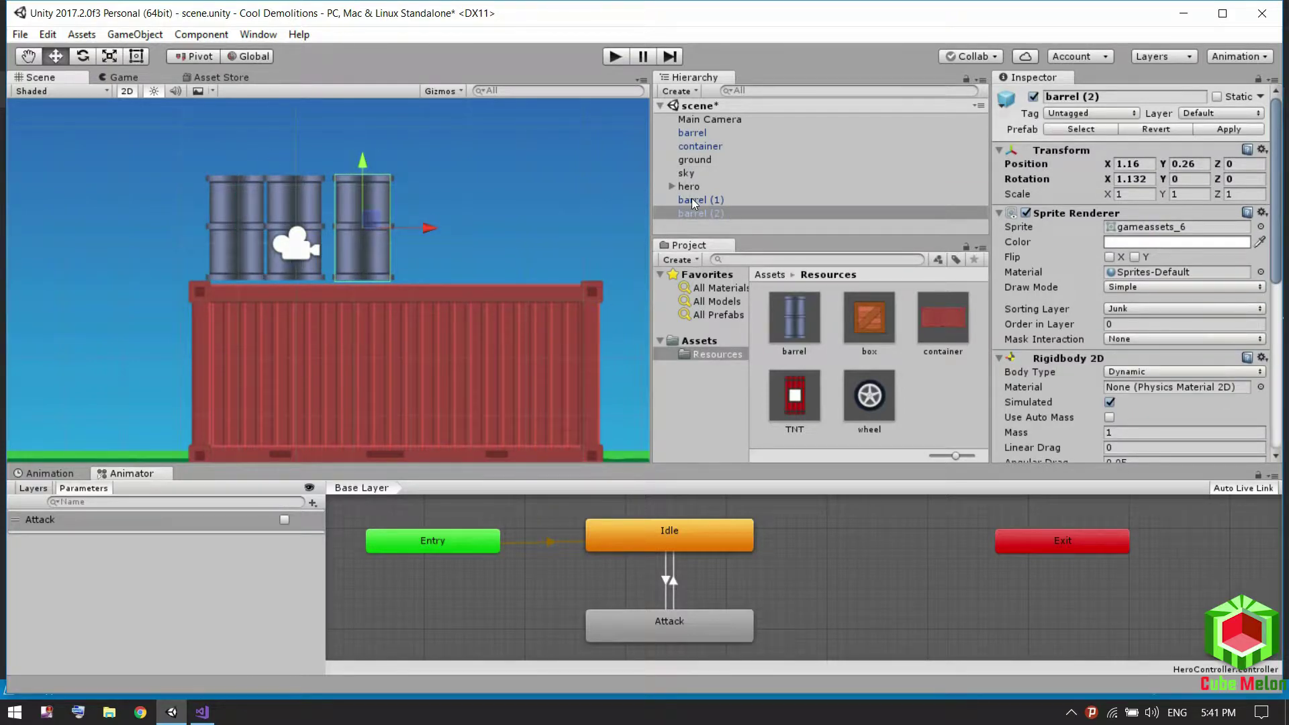
pyautogui.keyDown('ctrl'); pyautogui.click(698, 199); pyautogui.keyUp('ctrl')
pyautogui.keyDown('ctrl'); pyautogui.click(692, 133); pyautogui.keyUp('ctrl')
pyautogui.hotkey('ctrl', 'd')
pyautogui.scroll(-1, 407, 181)
pyautogui.moveTo(406, 176); pyautogui.dragTo(361, 300, button='middle')
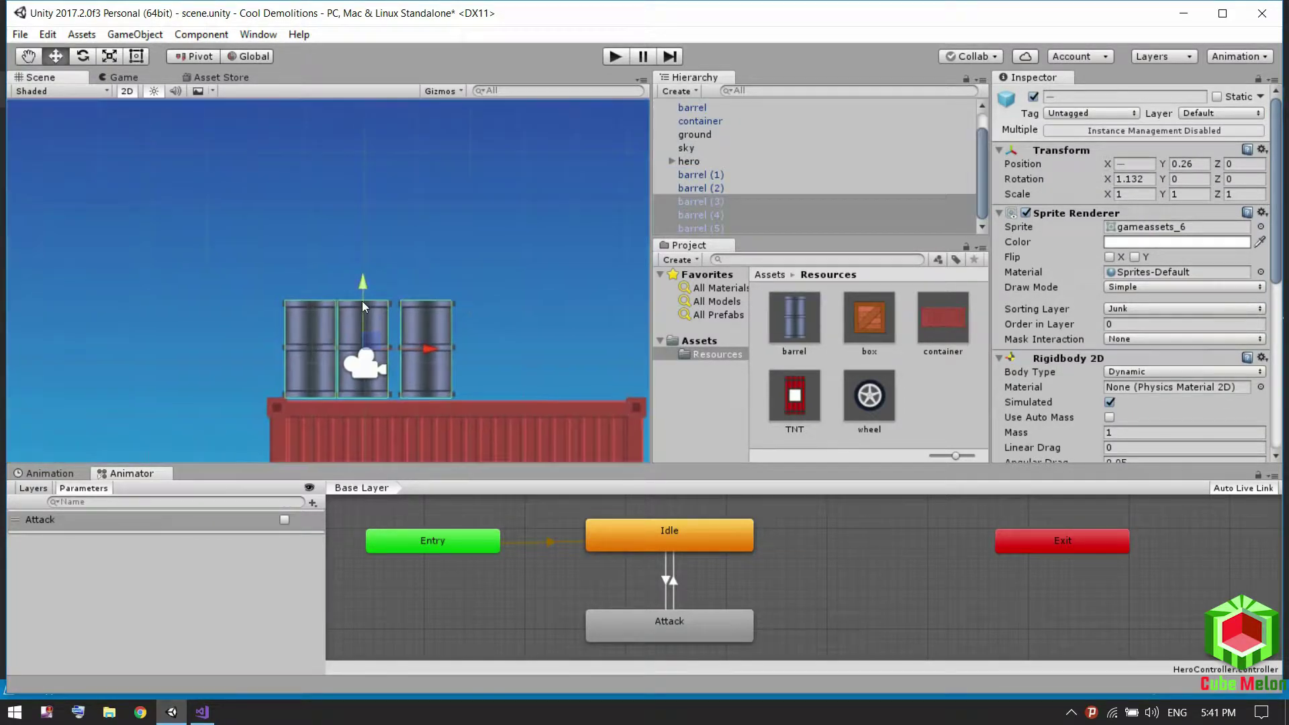
pyautogui.moveTo(361, 300); pyautogui.dragTo(388, 194)
pyautogui.scroll(-1, 388, 195)
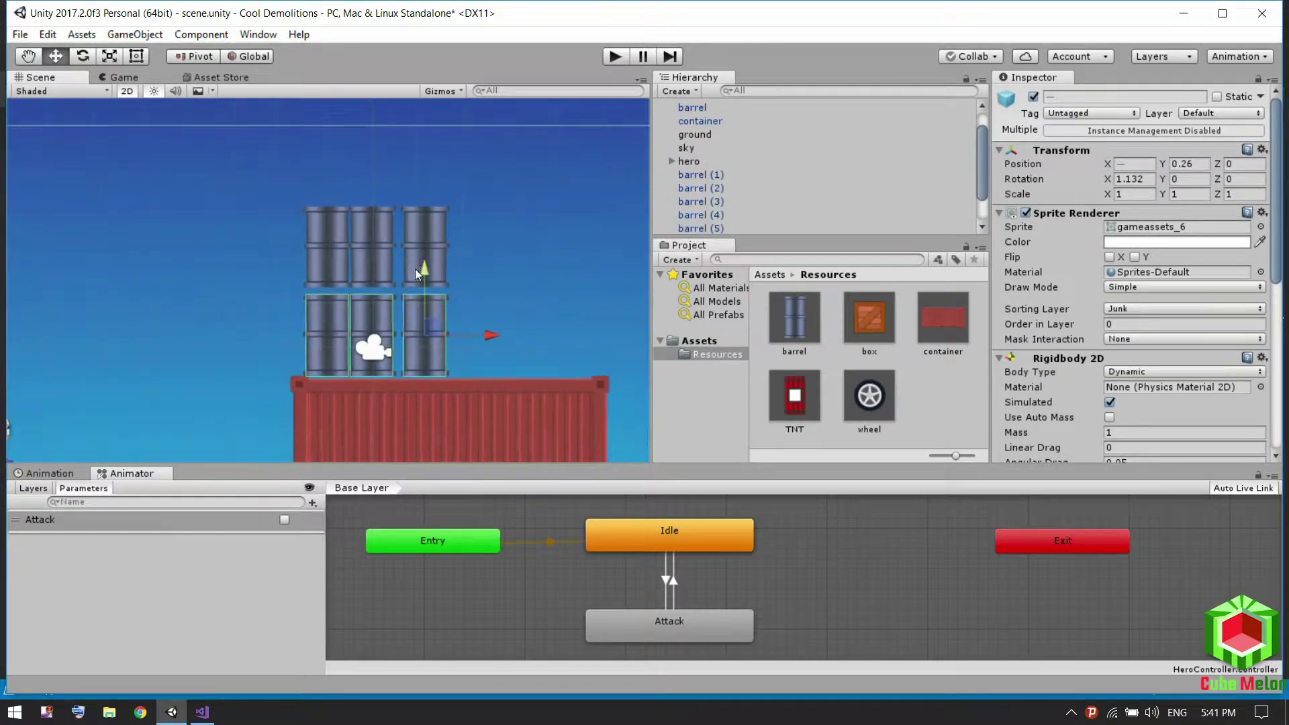
pyautogui.moveTo(439, 317); pyautogui.dragTo(432, 139)
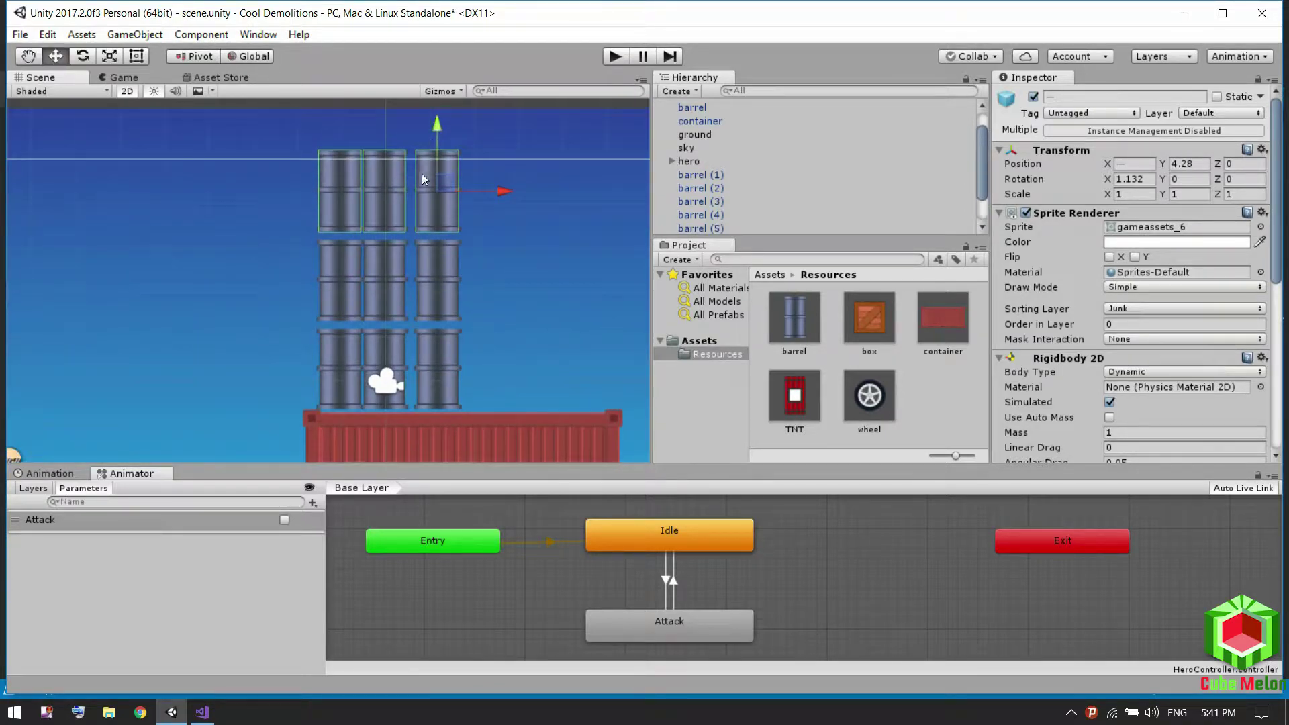
pyautogui.scroll(-2, 422, 173)
# Create a new tag named 'junk'.
pyautogui.hotkey('ctrl', 'a')
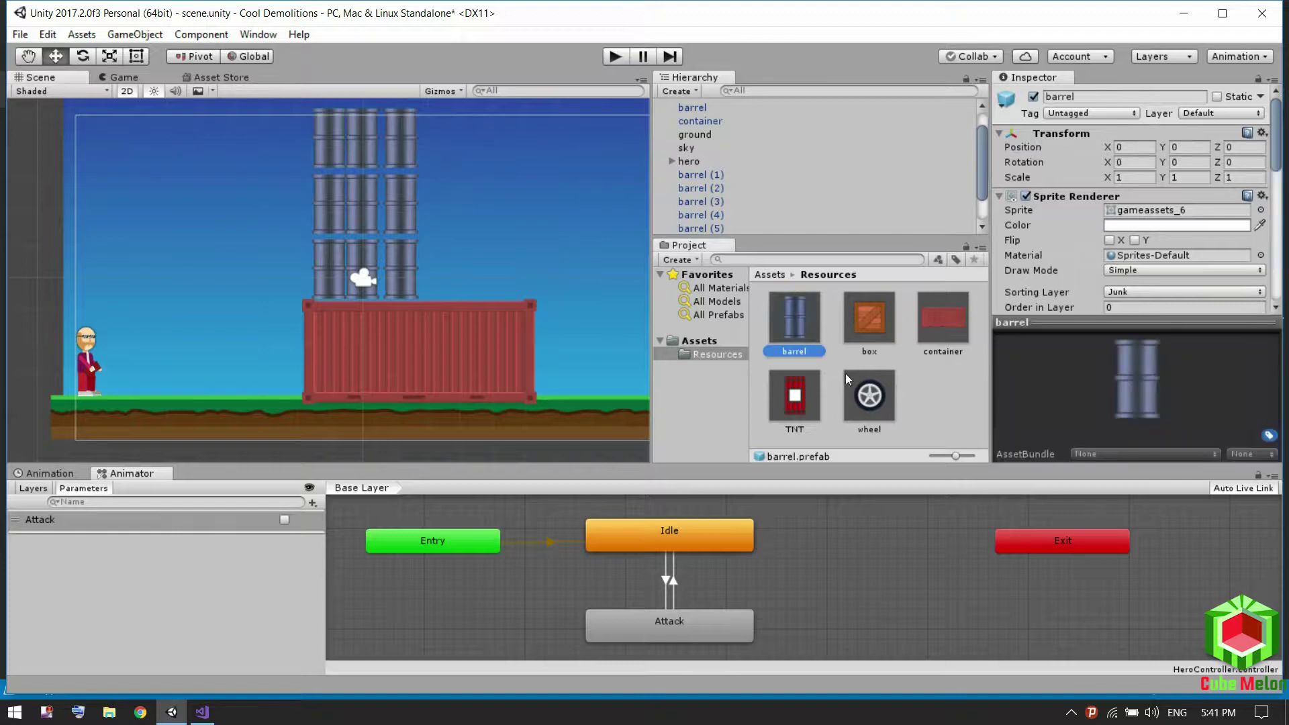
pyautogui.click(1063, 115)
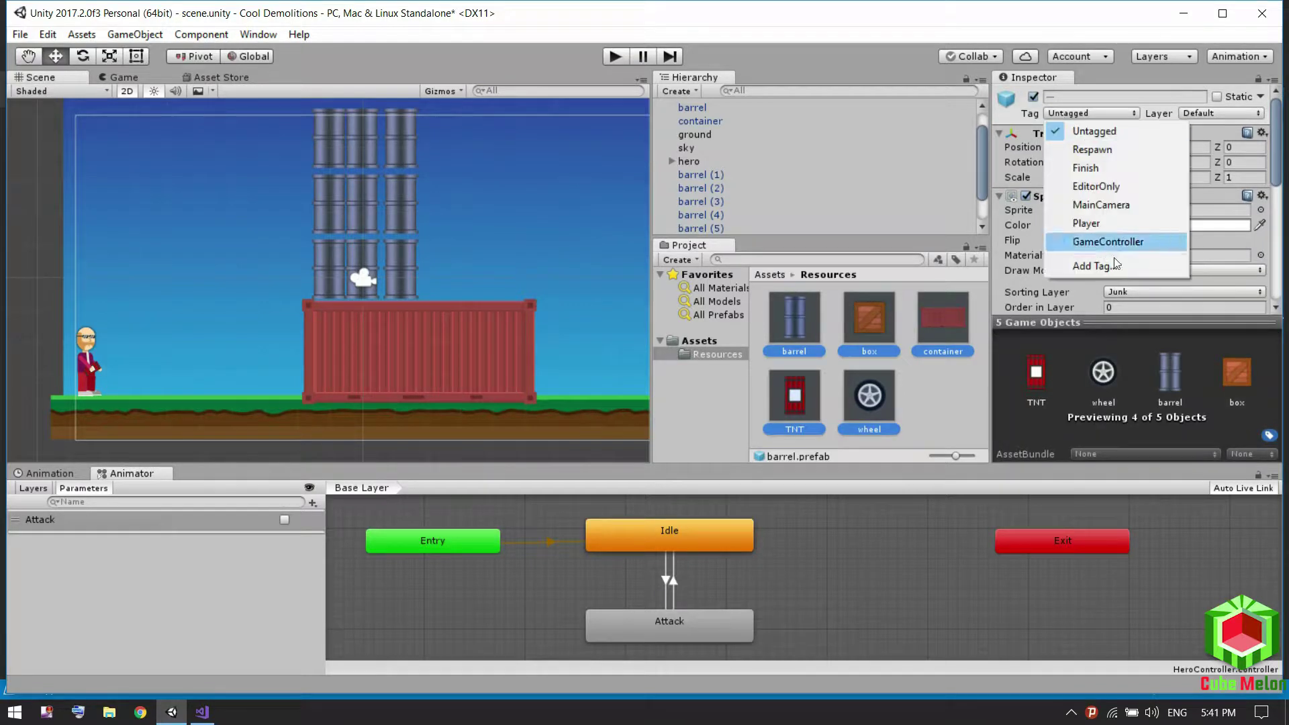
pyautogui.click(1103, 262)
pyautogui.click(1244, 170)
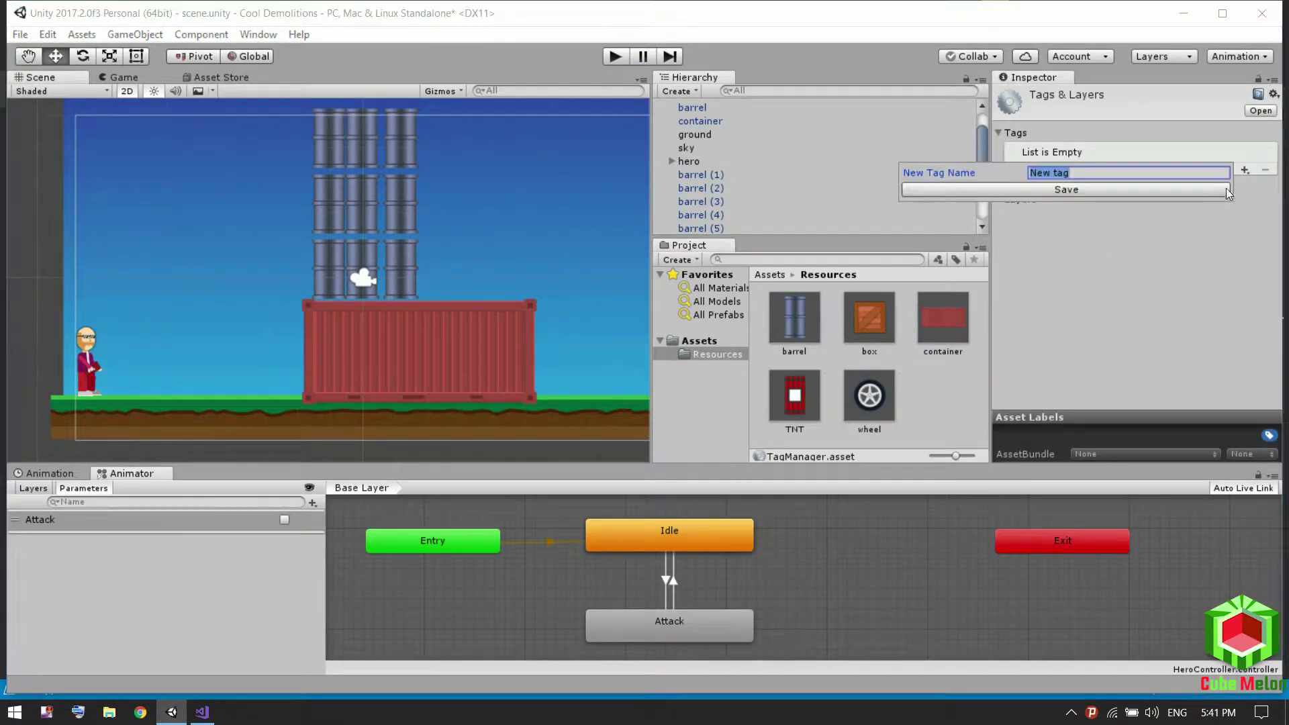
pyautogui.write('junk')
pyautogui.click(1172, 191)
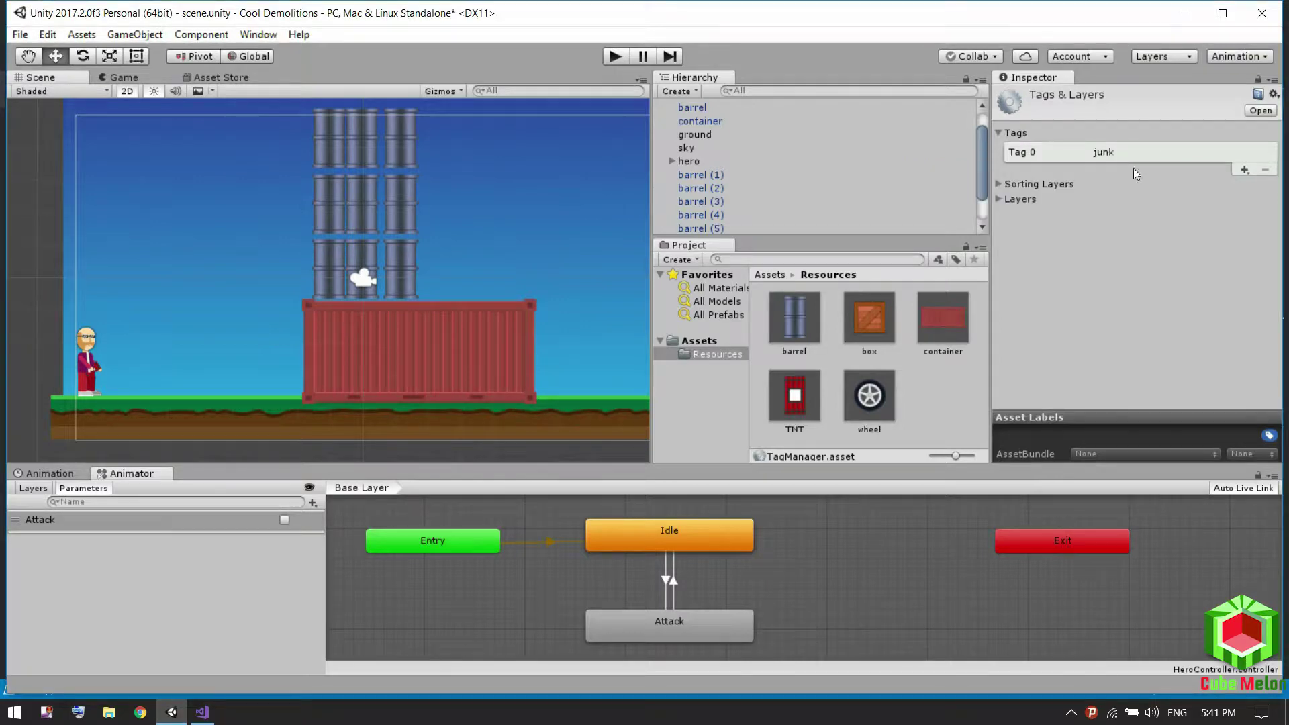
# Tag all the barrels and the container as junk.
pyautogui.click(701, 175)
pyautogui.scroll(-1, 739, 188)
pyautogui.keyDown('shift'); pyautogui.click(701, 229); pyautogui.keyUp('shift')
pyautogui.click(1089, 113)
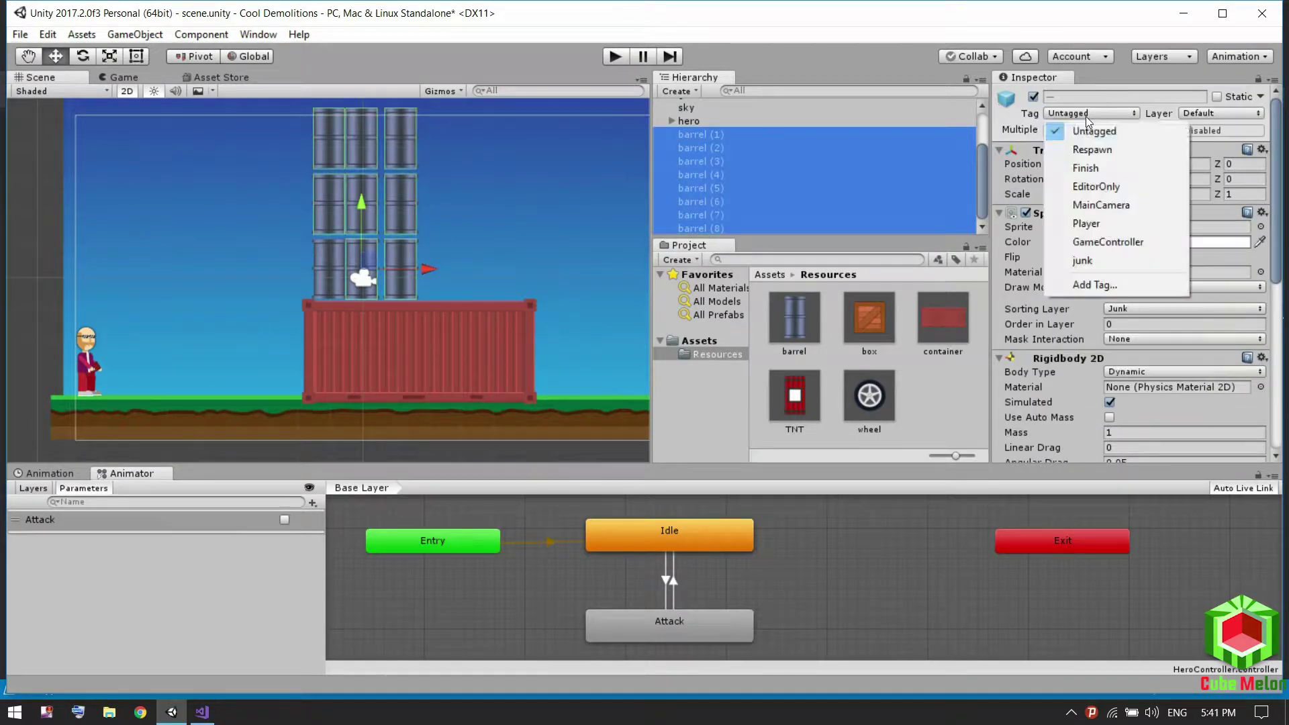
pyautogui.click(1082, 261)
pyautogui.scroll(2, 722, 122)
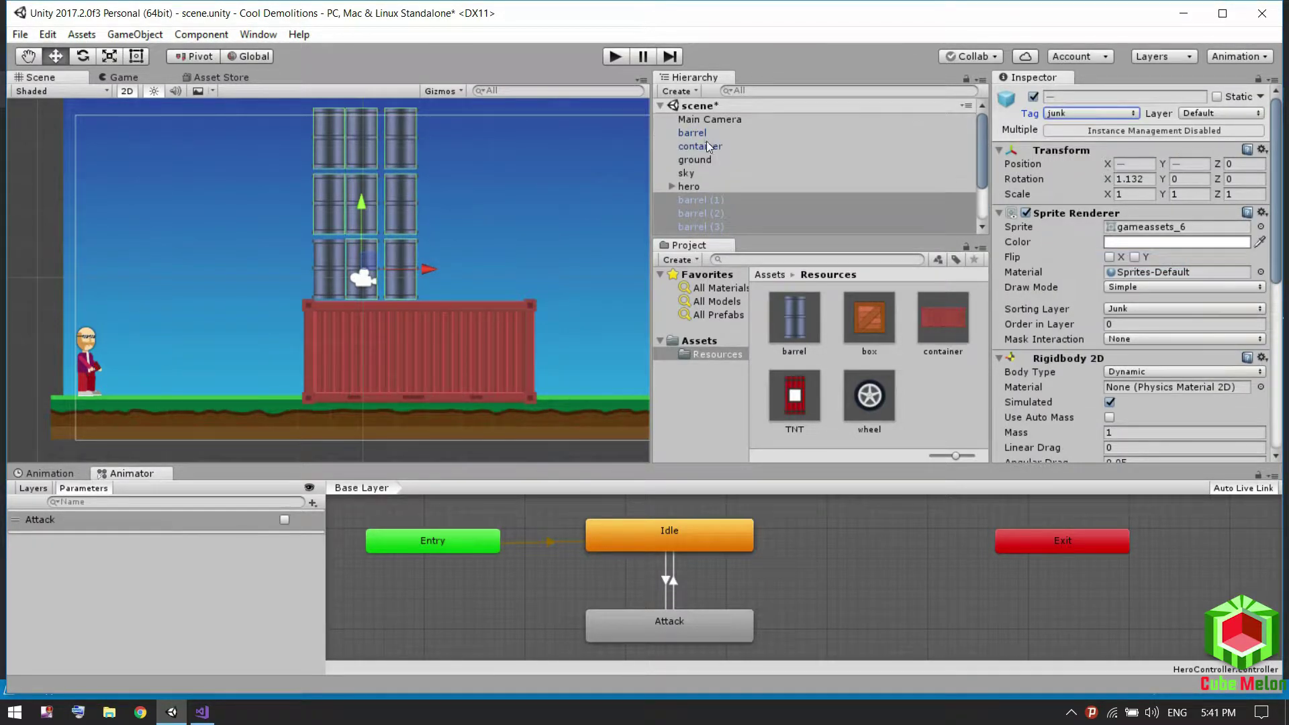
pyautogui.click(692, 132)
pyautogui.keyDown('shift'); pyautogui.click(700, 145); pyautogui.keyUp('shift')
pyautogui.click(1089, 113)
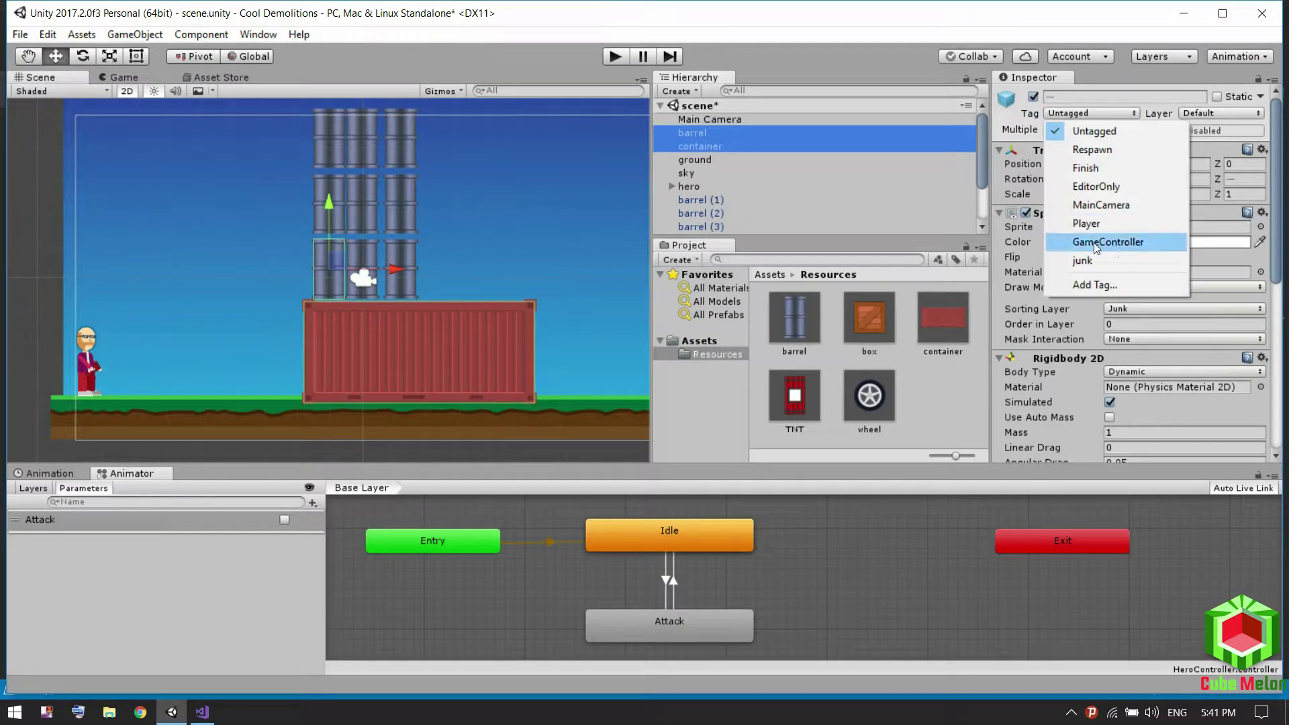
pyautogui.click(1082, 261)
# Tag all five prefabs in the Resources folder as junk.
pyautogui.scroll(-2, 720, 169)
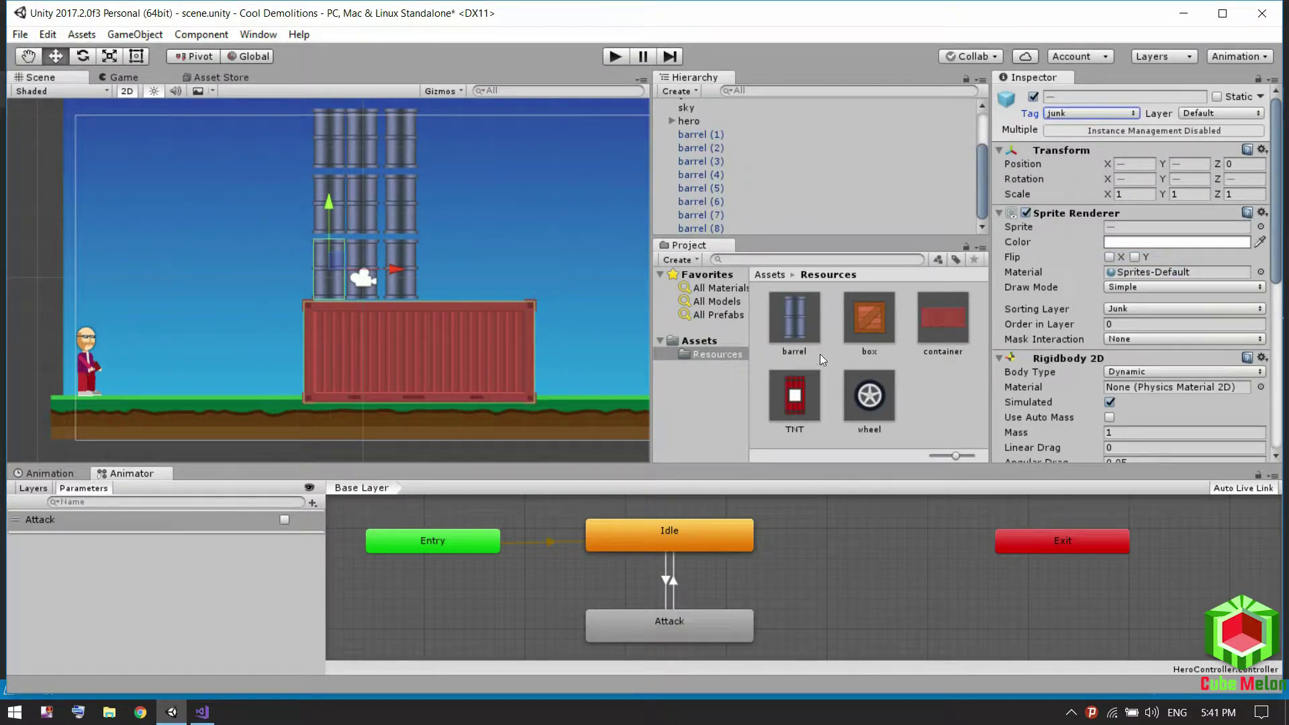
pyautogui.hotkey('ctrl', 'a')
pyautogui.click(1107, 112)
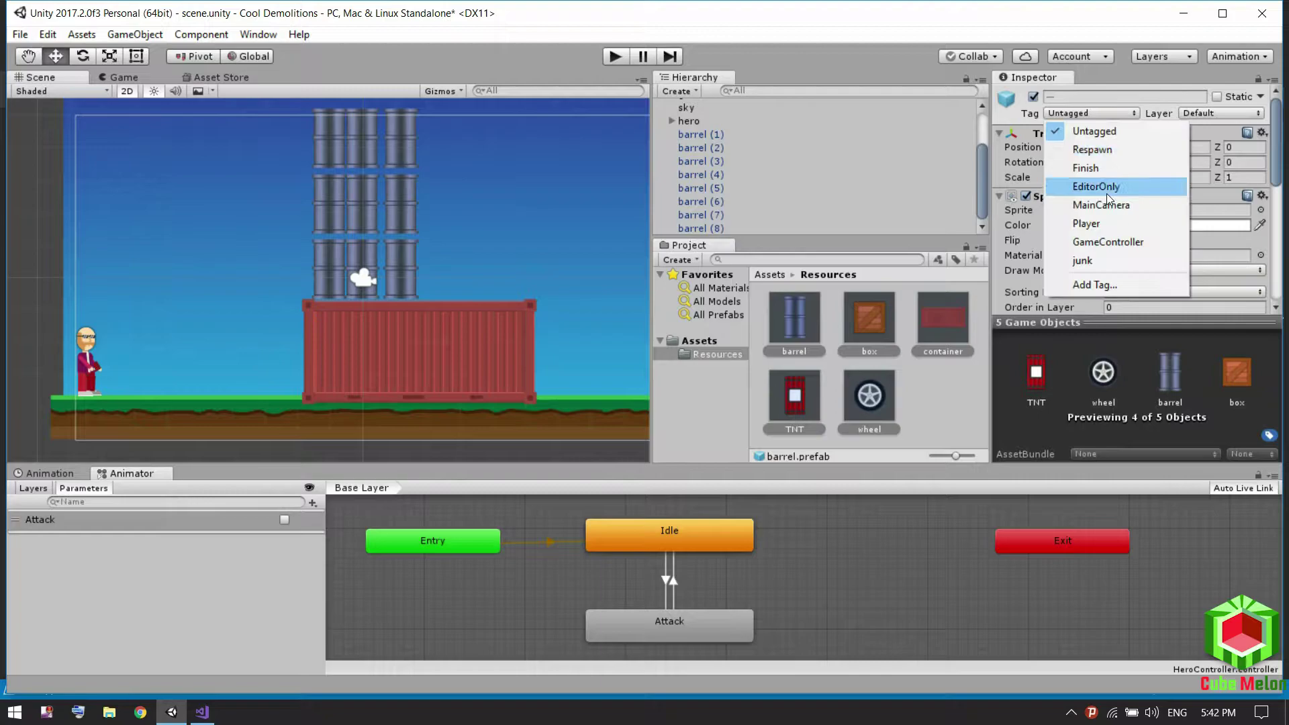
pyautogui.click(1082, 259)
pyautogui.hotkey('alt', 'Tab')
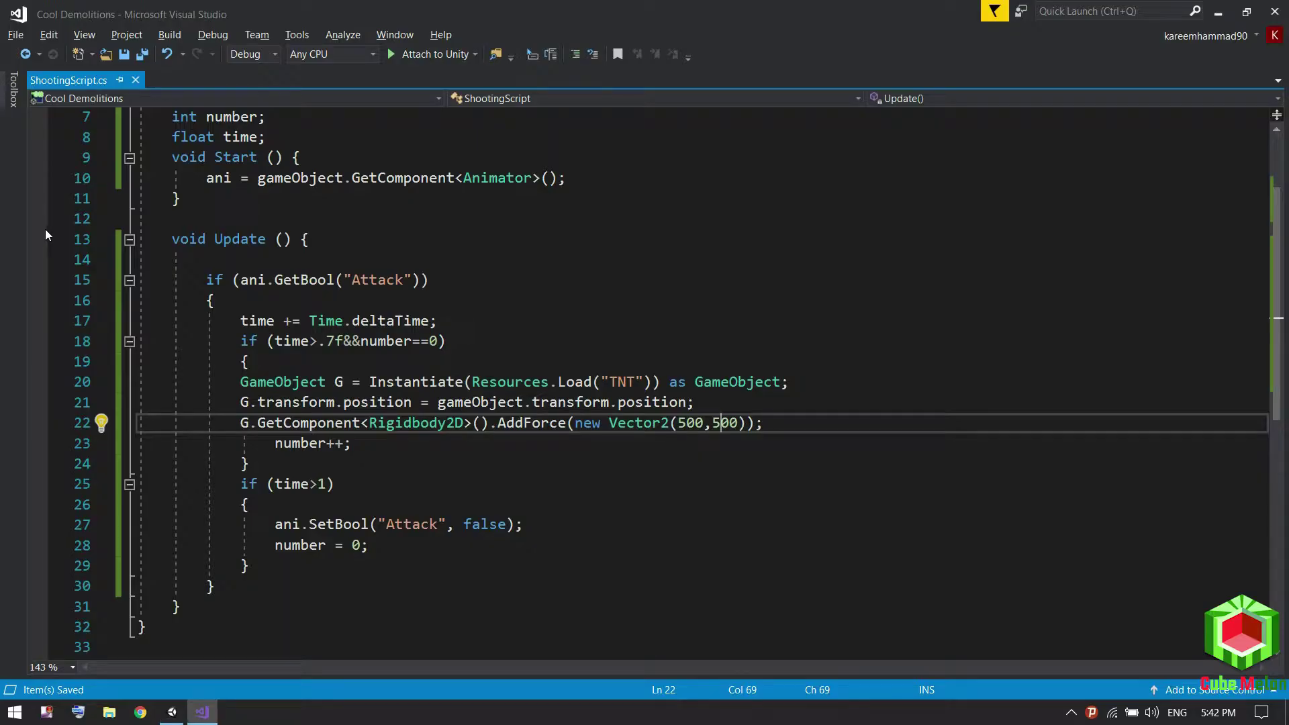
pyautogui.click(195, 718)
pyautogui.click(790, 389)
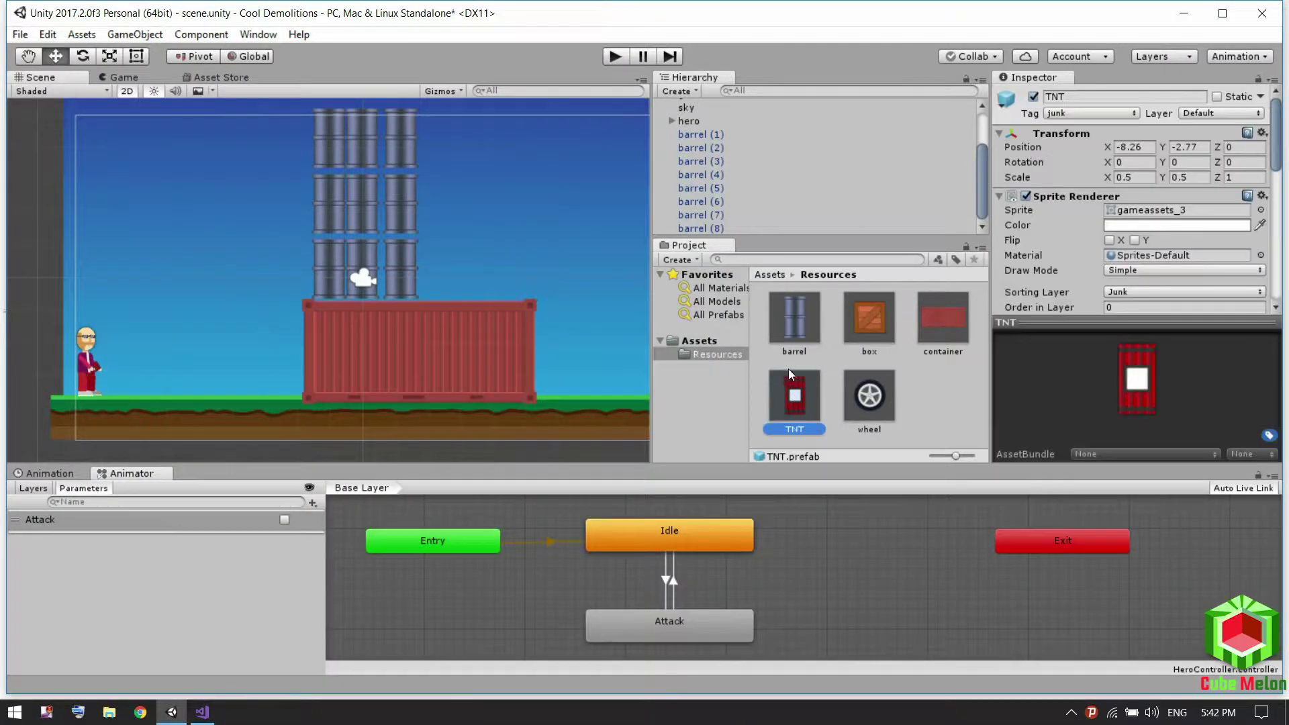
pyautogui.scroll(-10, 1145, 211)
pyautogui.scroll(-2, 1143, 212)
# Add a Box Collider 2D set as a trigger to the TNT prefab.
pyautogui.click(1134, 292)
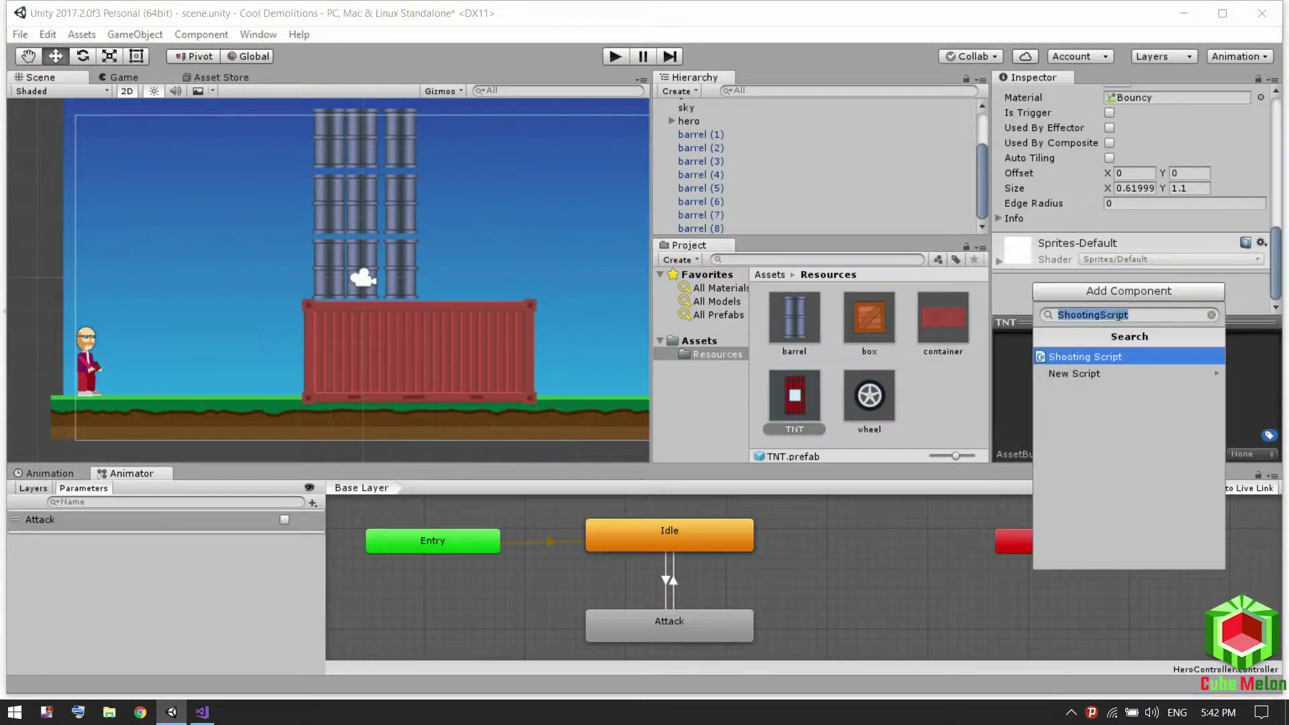
pyautogui.click(1087, 407)
pyautogui.click(1125, 374)
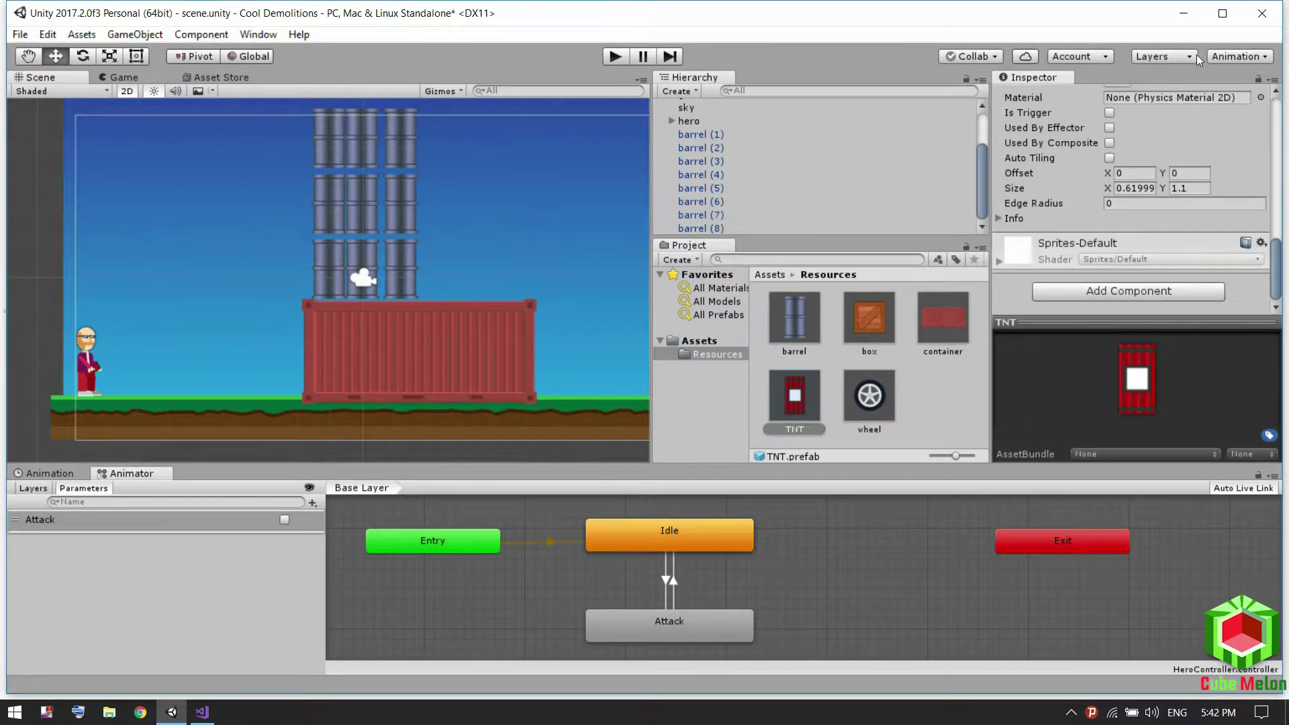
pyautogui.moveTo(1109, 465); pyautogui.dragTo(1111, 567)
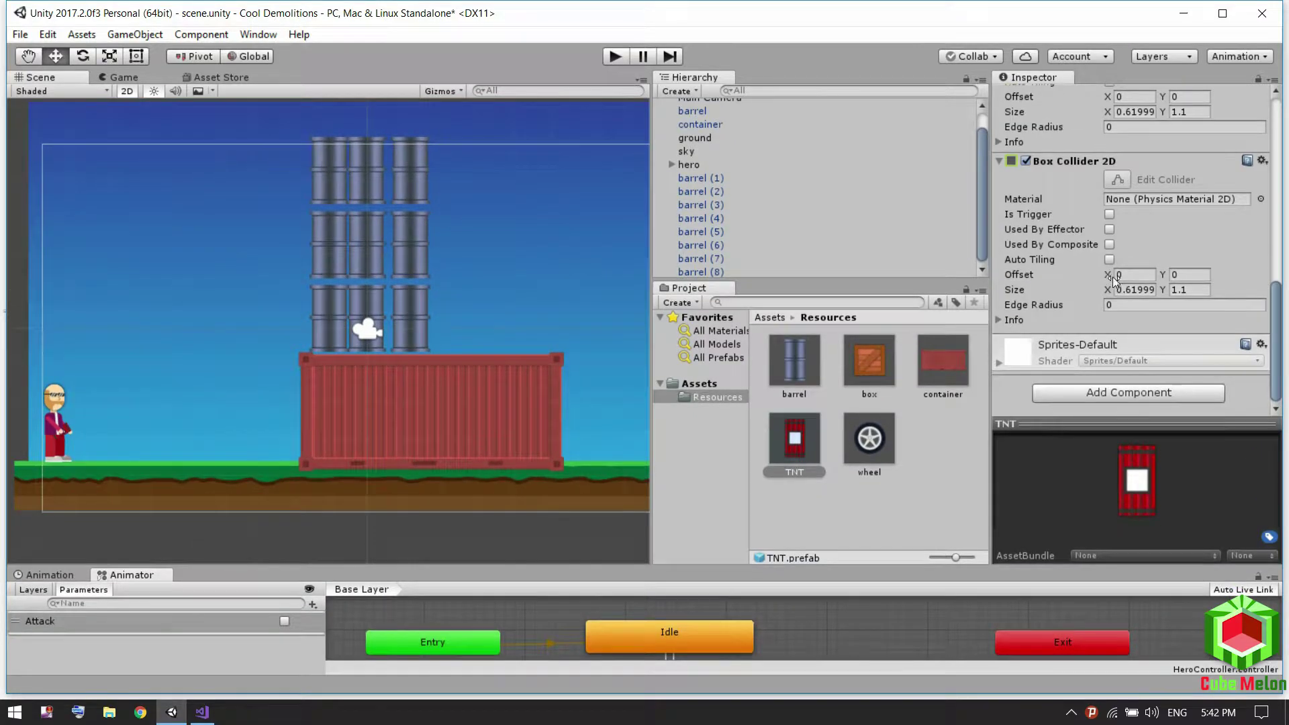
pyautogui.click(1109, 214)
# Size the trigger collider 0.86 by 1.33 on a scene instance, apply to the prefab, and delete it.
pyautogui.moveTo(795, 438); pyautogui.dragTo(500, 183)
pyautogui.scroll(3, 498, 185)
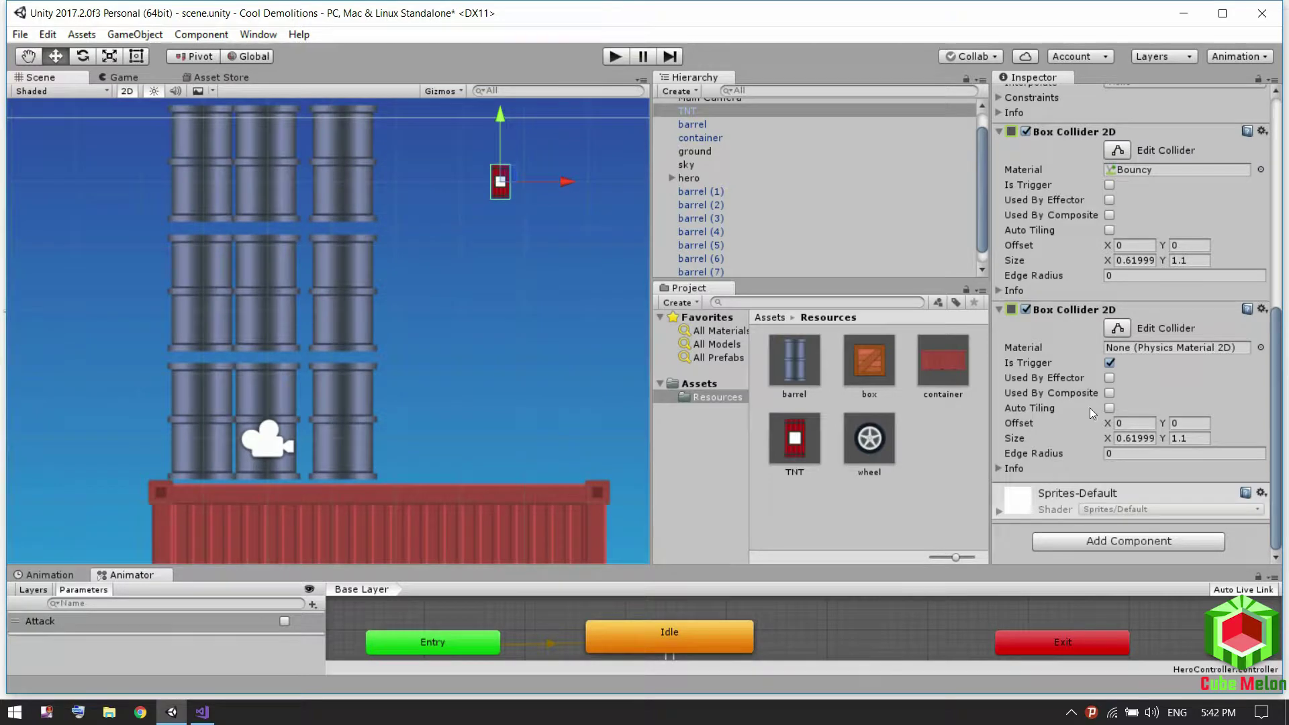
pyautogui.moveTo(1104, 440); pyautogui.dragTo(1170, 439)
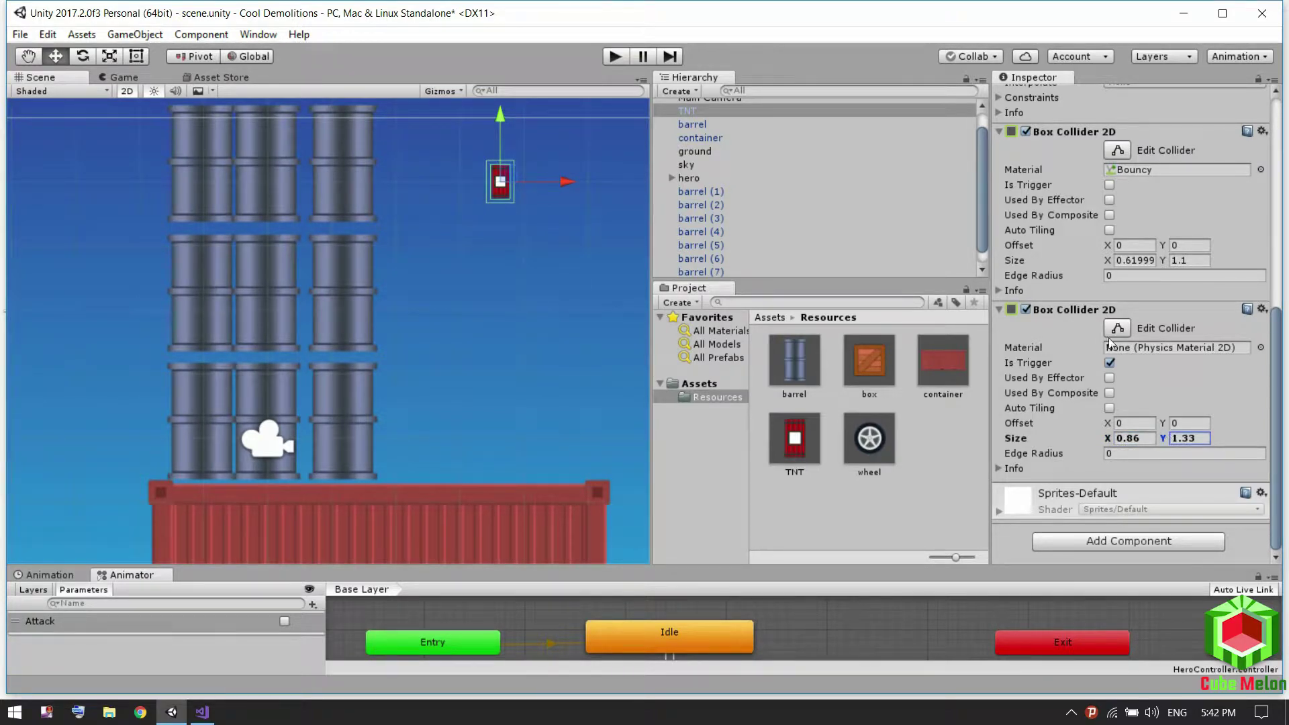
pyautogui.scroll(-5, 500, 174)
pyautogui.scroll(10, 1170, 151)
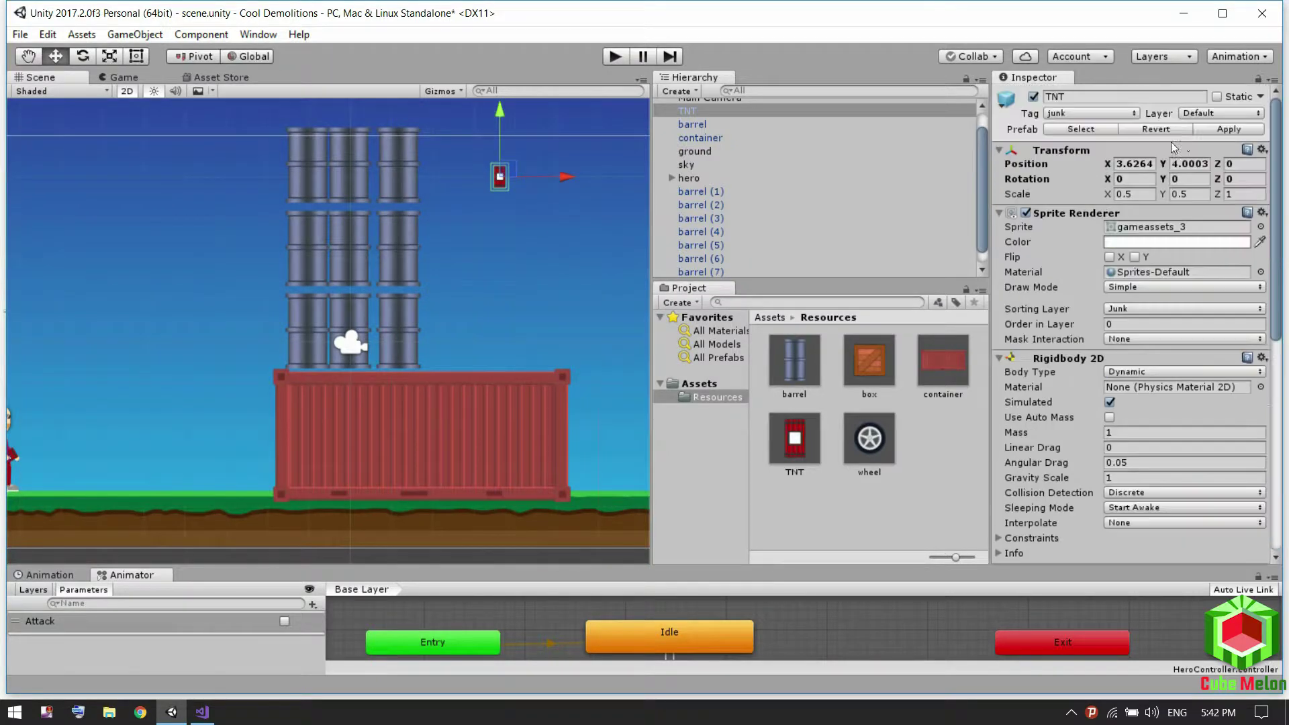
pyautogui.click(1218, 130)
pyautogui.press('Delete')
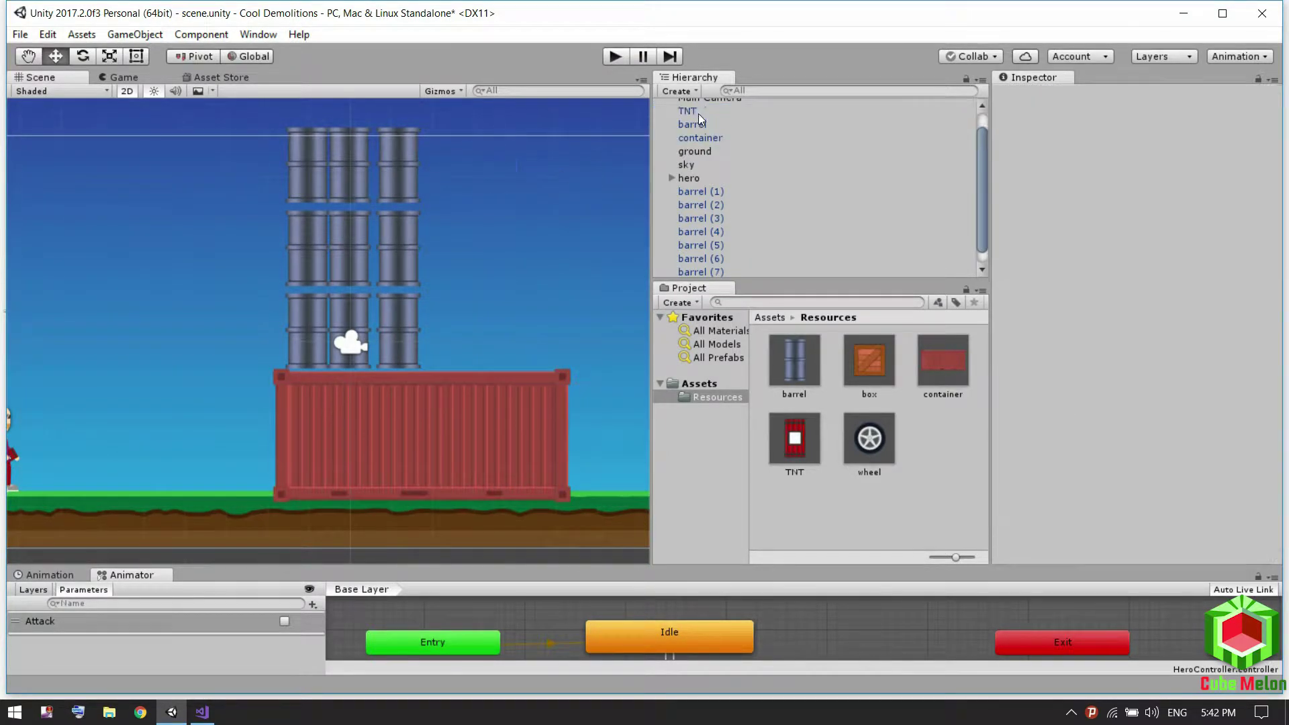
pyautogui.doubleClick(700, 123)
# In ShootingScript, start a trigger method below the if block, then erase the mistyped name.
pyautogui.click(202, 711)
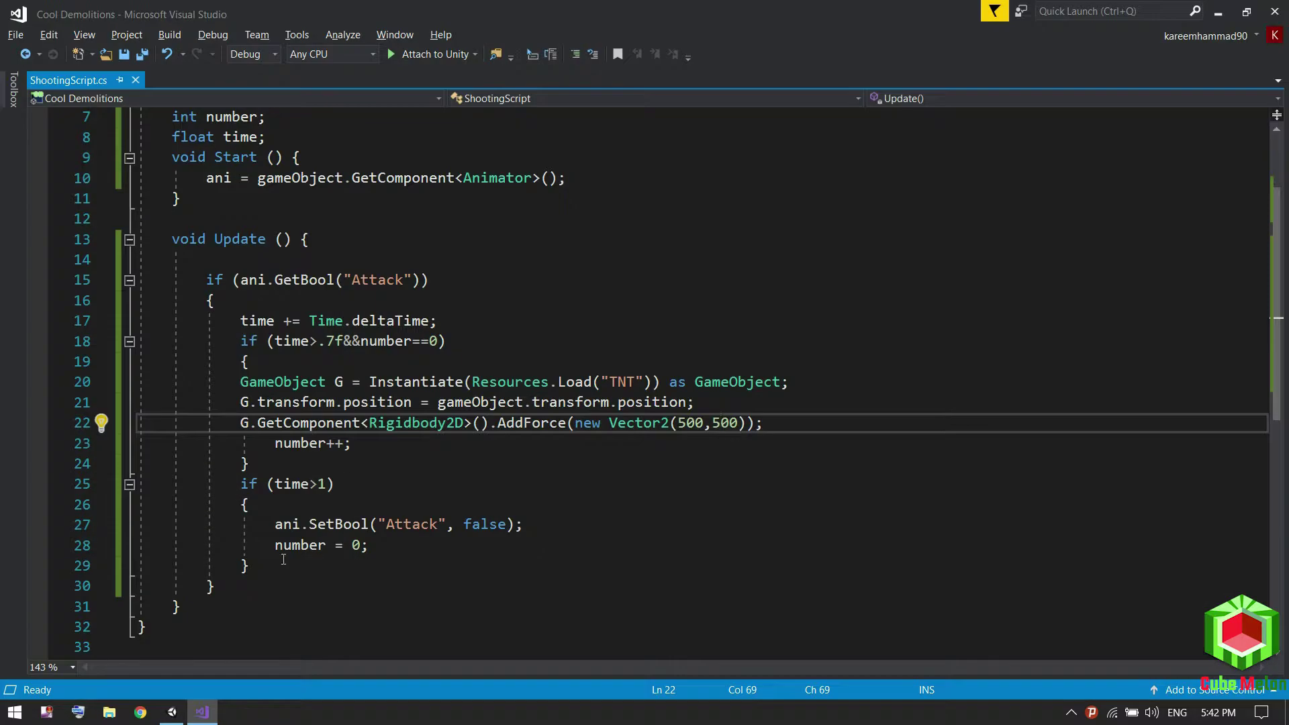
pyautogui.click(283, 559)
pyautogui.click(314, 247)
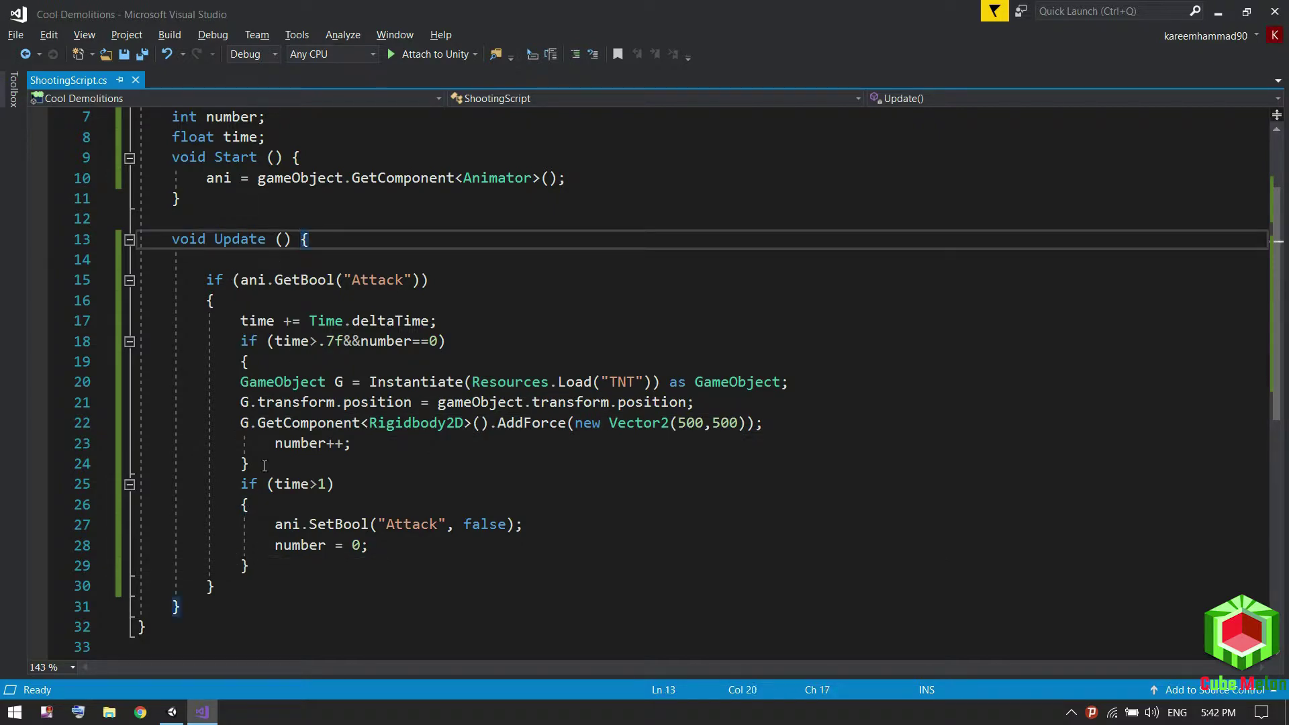
pyautogui.click(451, 607)
pyautogui.scroll(-1, 451, 541)
pyautogui.scroll(-1, 451, 541)
pyautogui.click(233, 464)
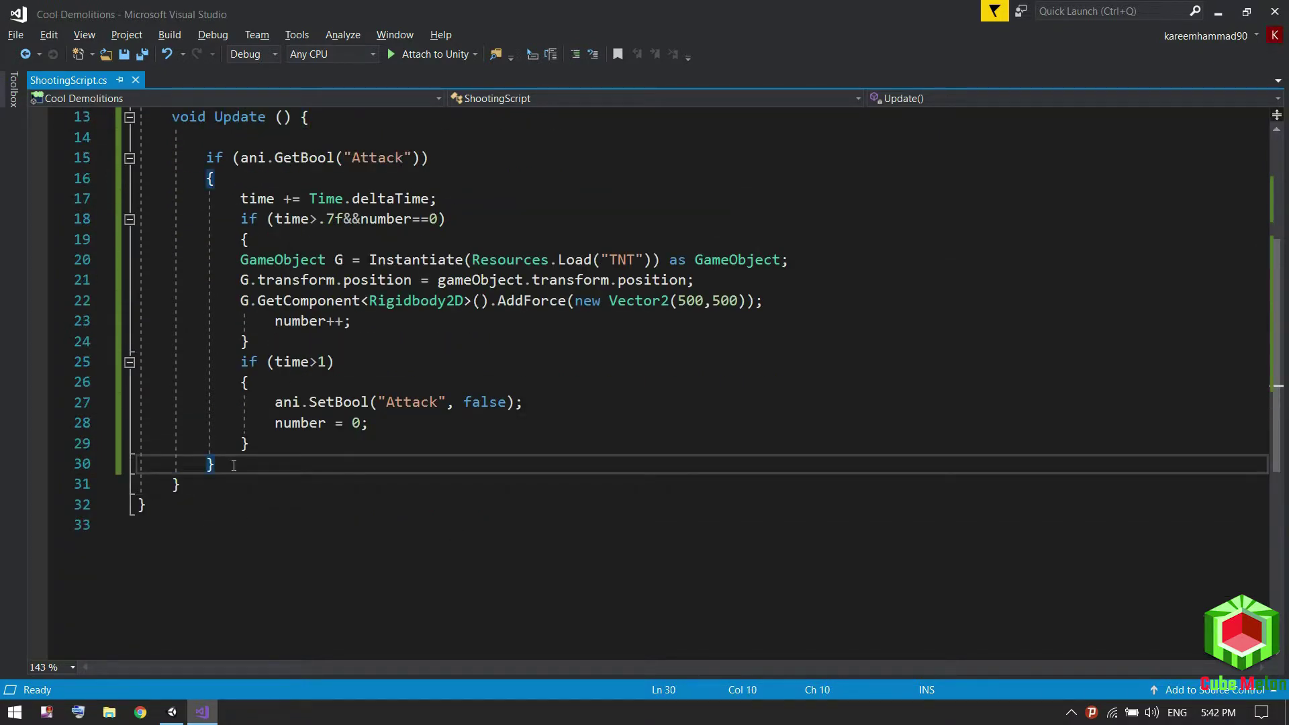
pyautogui.press('Return')
pyautogui.write('ontrig')
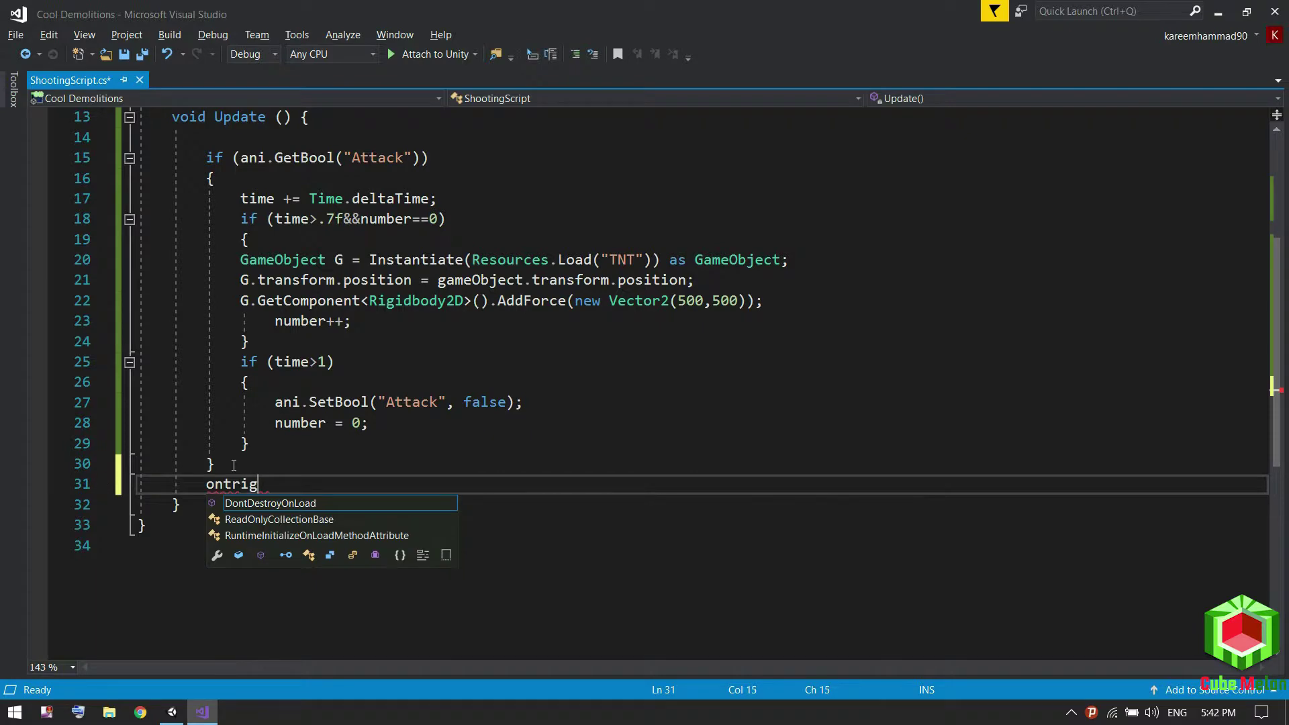
pyautogui.write('get')
pyautogui.press('BackSpace')
pyautogui.press('BackSpace')
pyautogui.press('BackSpace')
pyautogui.press('BackSpace')
pyautogui.press('BackSpace')
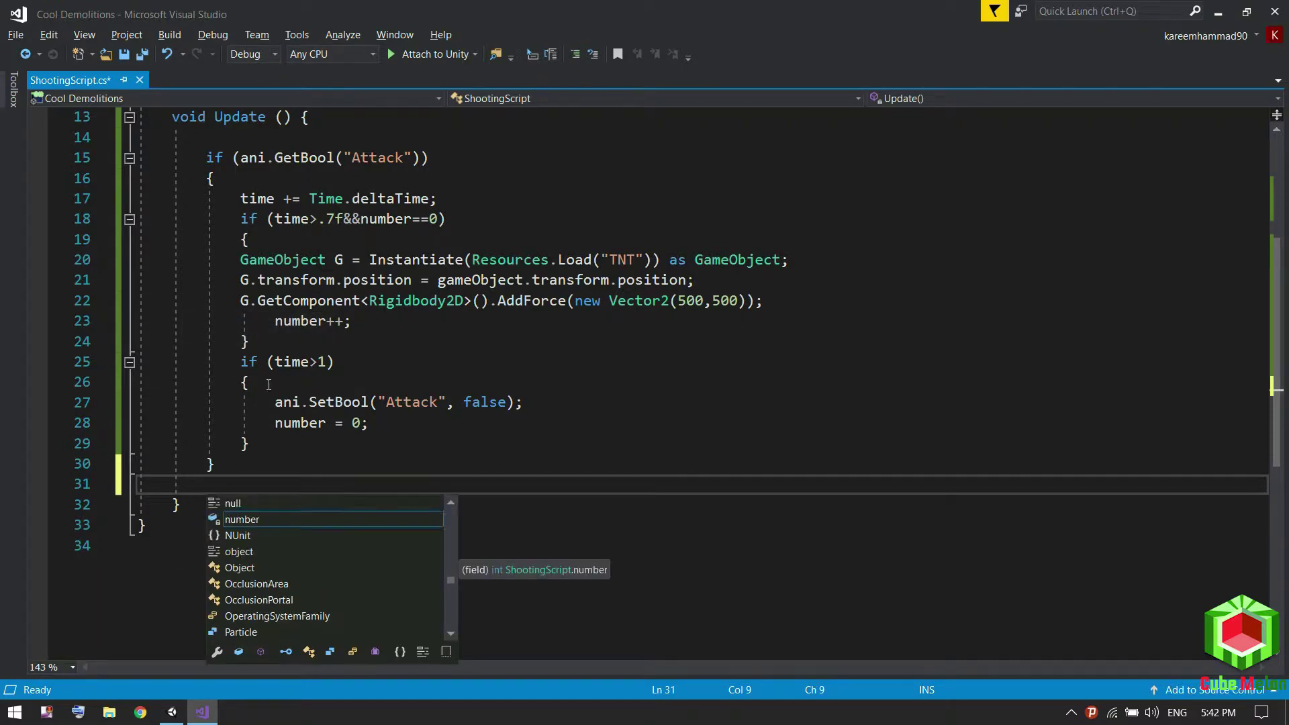
# Insert an OnTriggerEnter method stub after the Update method.
pyautogui.scroll(3, 230, 482)
pyautogui.scroll(-2, 308, 299)
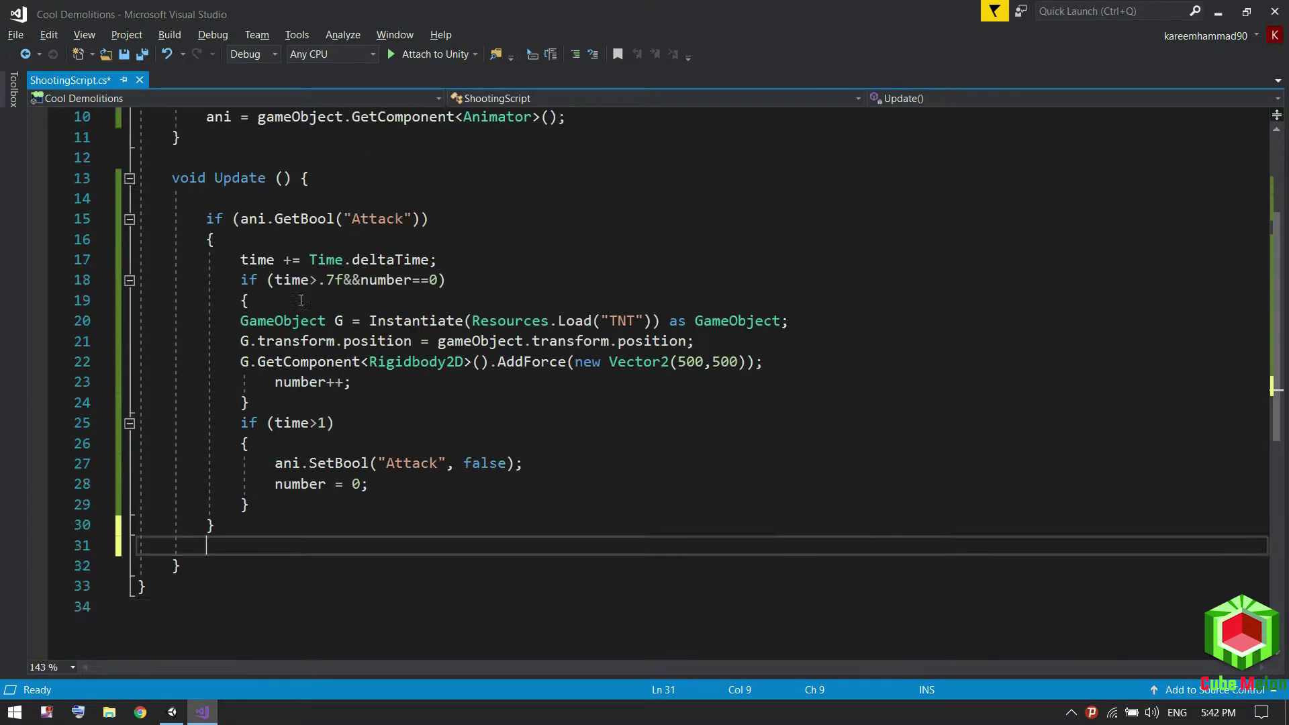
pyautogui.scroll(1, 349, 403)
pyautogui.click(180, 626)
pyautogui.scroll(-3, 388, 505)
pyautogui.press('Return')
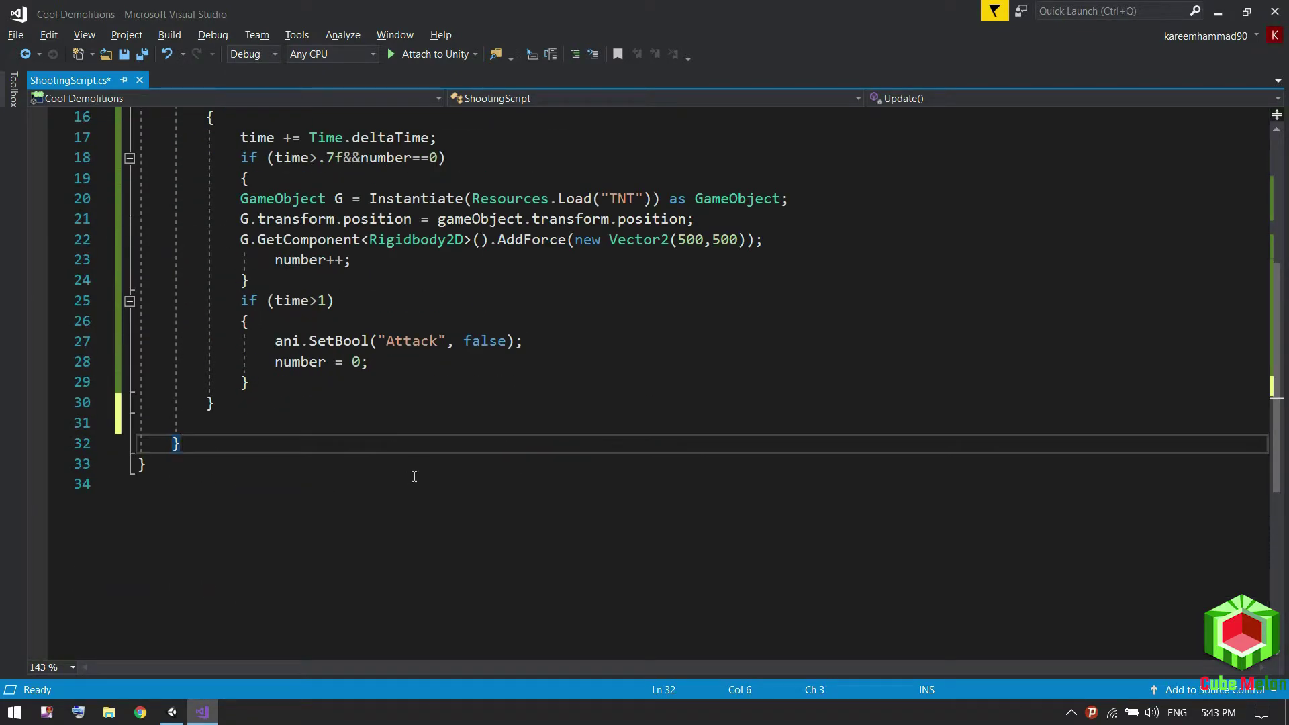
pyautogui.write('ontrig')
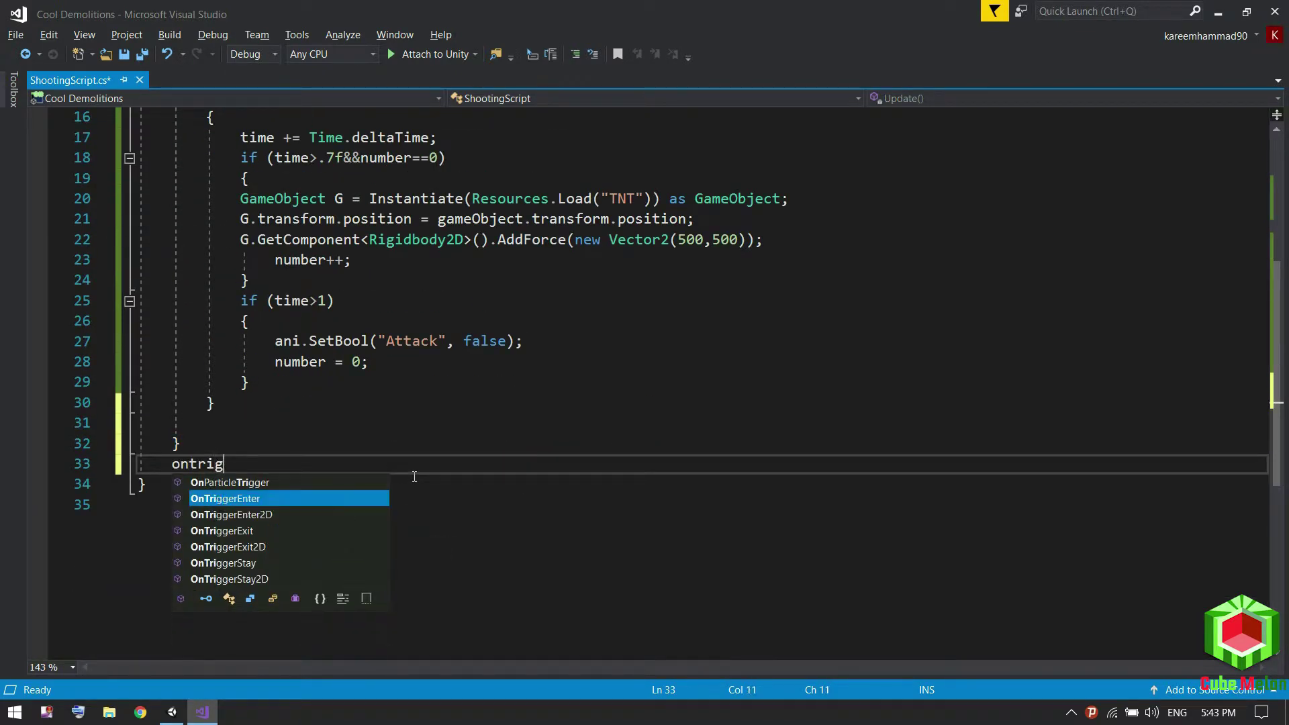
pyautogui.write('ger')
pyautogui.press('Return')
pyautogui.press('Down')
pyautogui.press('Return')
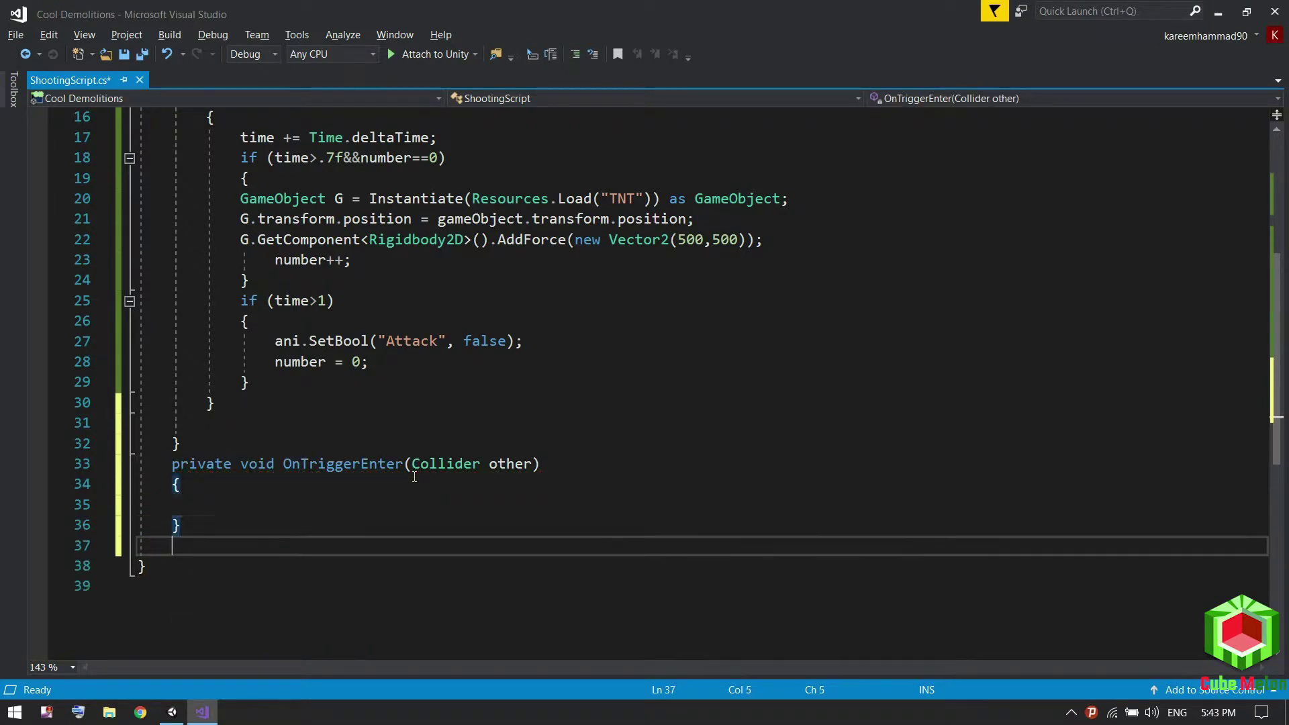
pyautogui.click(349, 498)
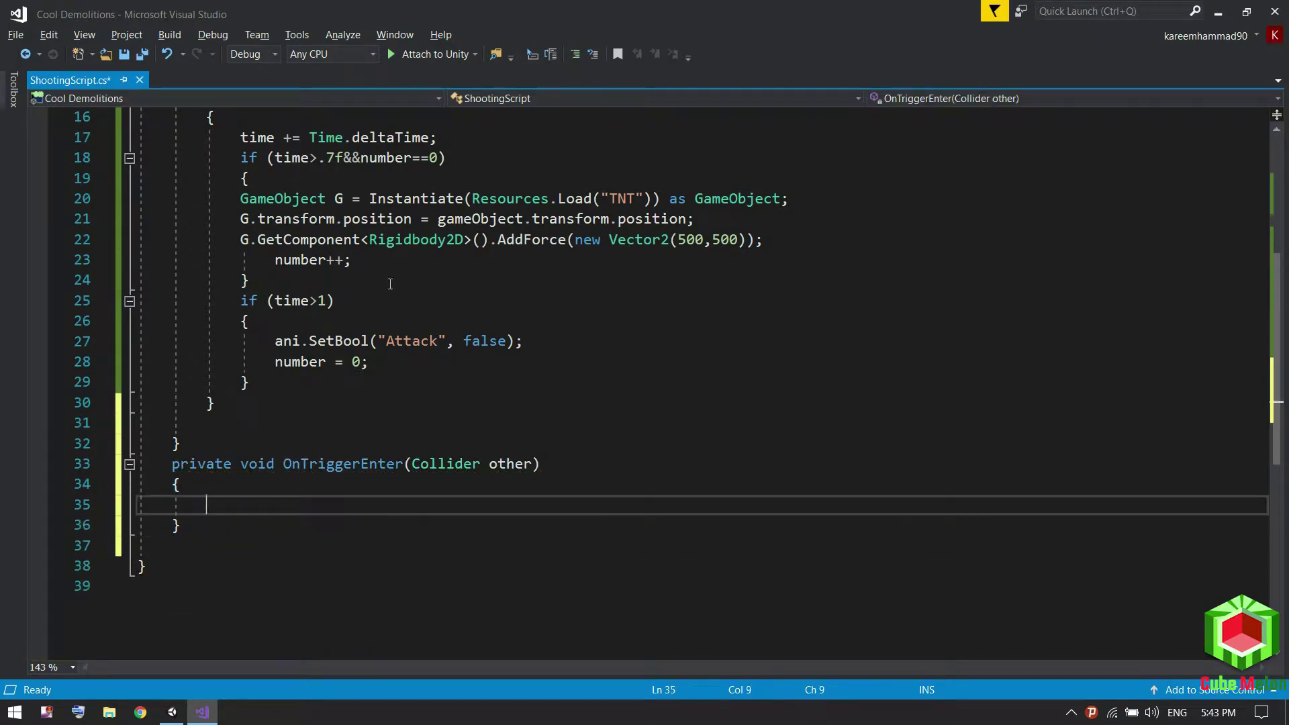
# Delete the OnTriggerEnter method and its blank lines, save ShootingScript, and return to Unity.
pyautogui.scroll(2, 391, 276)
pyautogui.scroll(1, 390, 276)
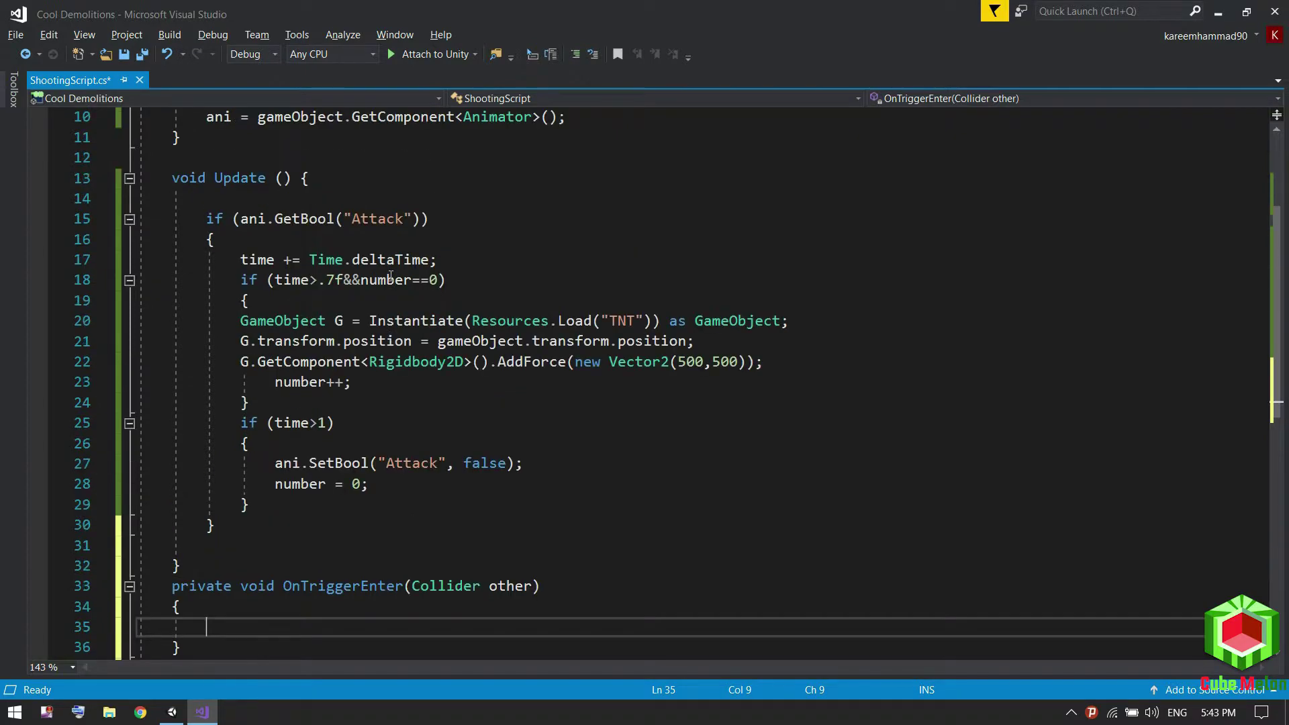
pyautogui.scroll(-2, 390, 275)
pyautogui.moveTo(171, 463); pyautogui.dragTo(228, 516)
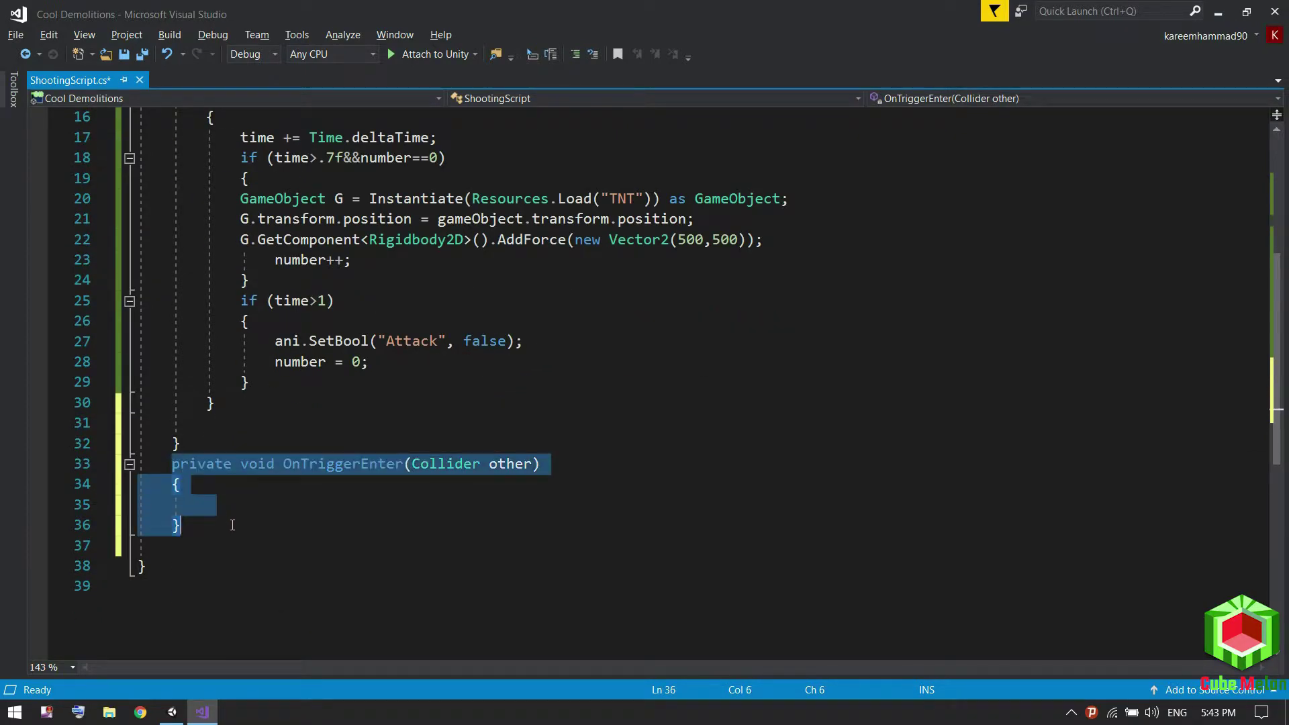
pyautogui.press('Delete')
pyautogui.press('Delete')
pyautogui.press('Delete')
pyautogui.click(141, 465)
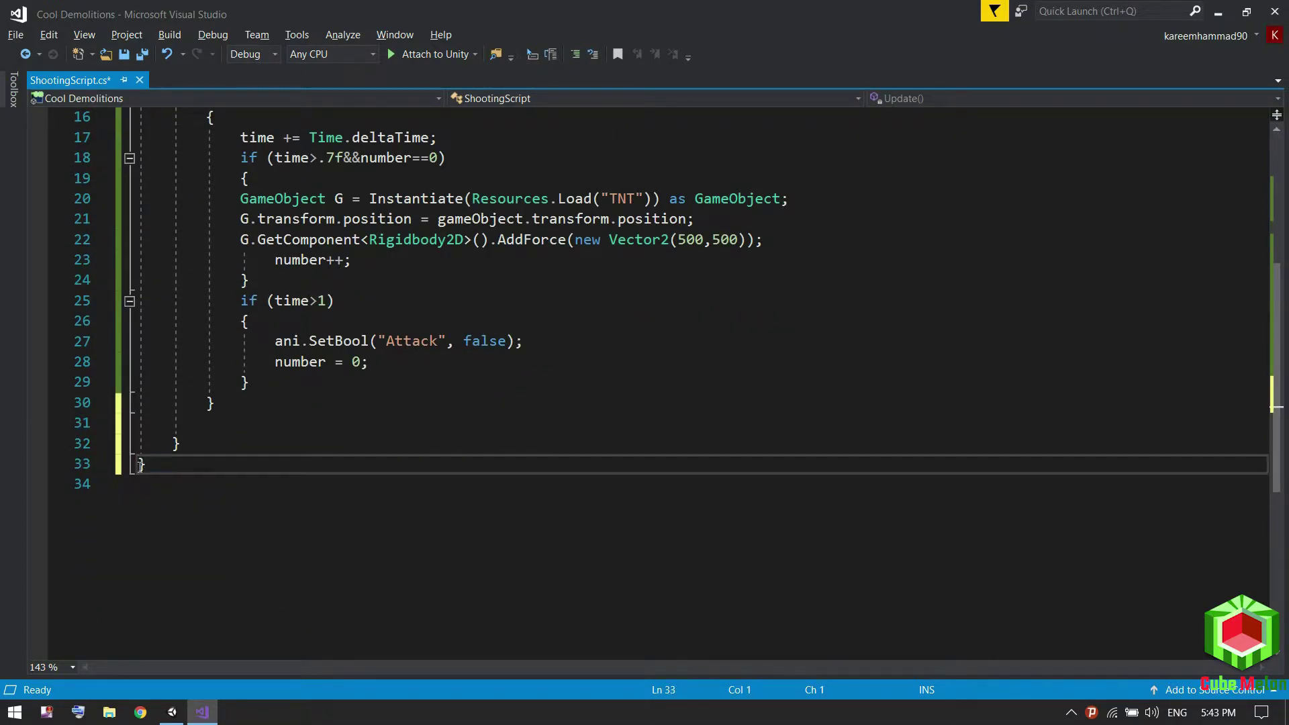
pyautogui.click(142, 54)
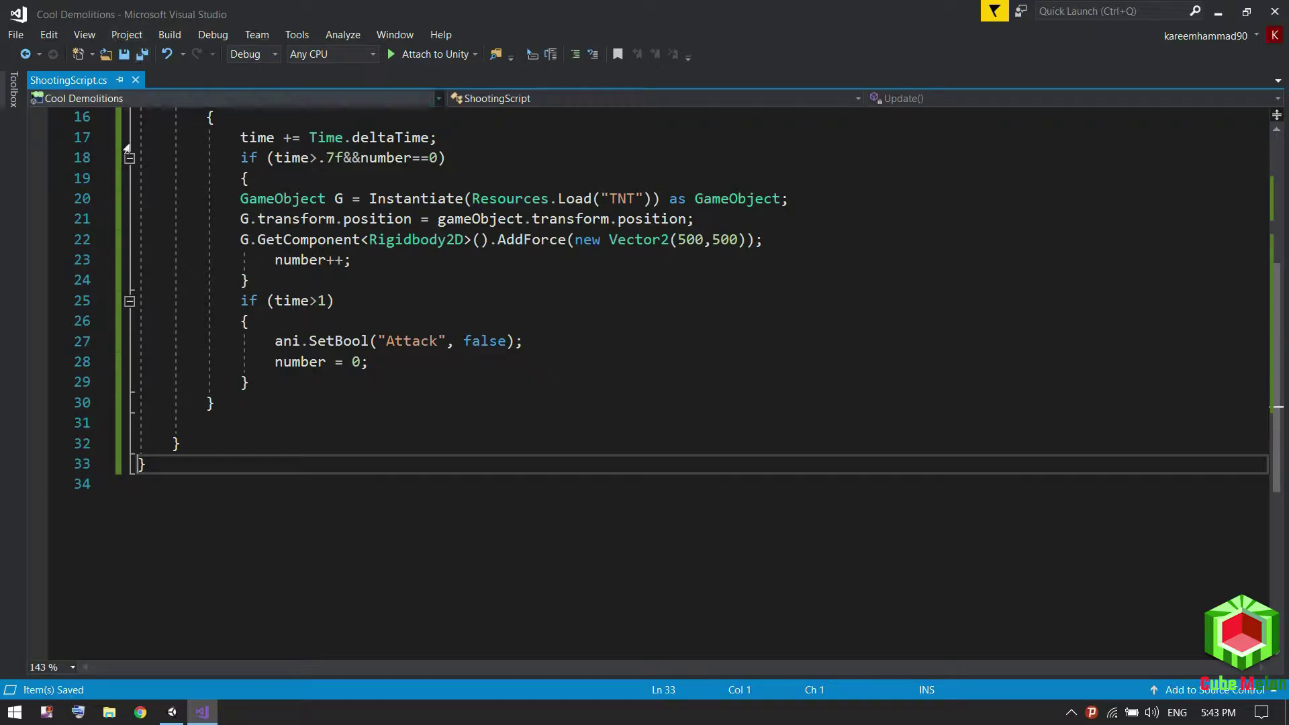
pyautogui.click(169, 713)
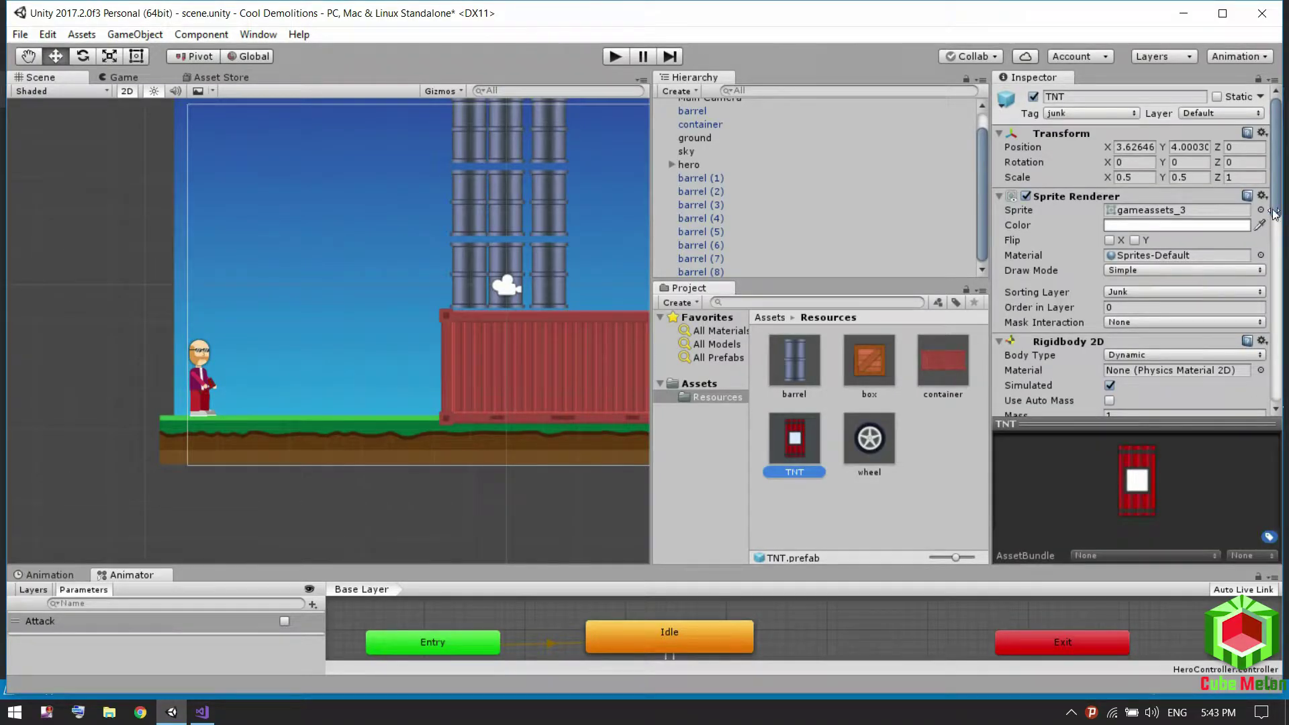
# Create a new script named TNTScript and attach it to the TNT prefab with Add Component.
pyautogui.scroll(-10, 1273, 219)
pyautogui.click(1158, 392)
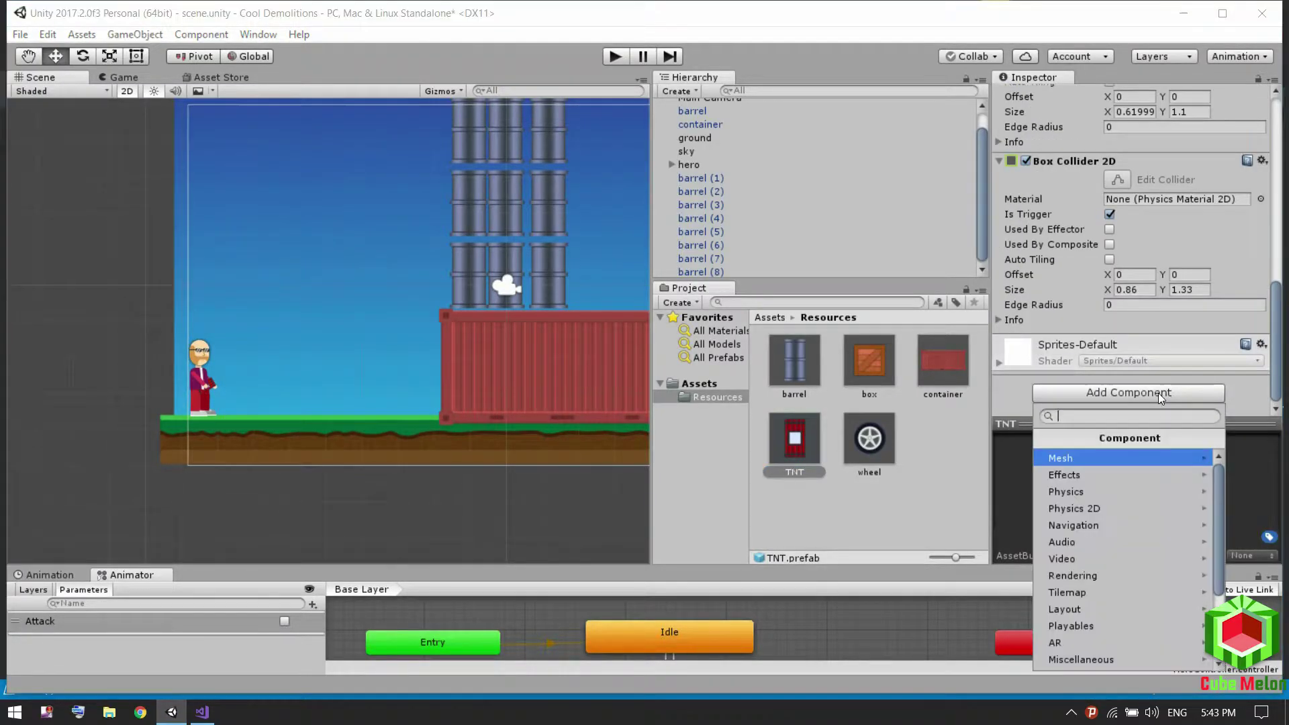
pyautogui.write('TNT')
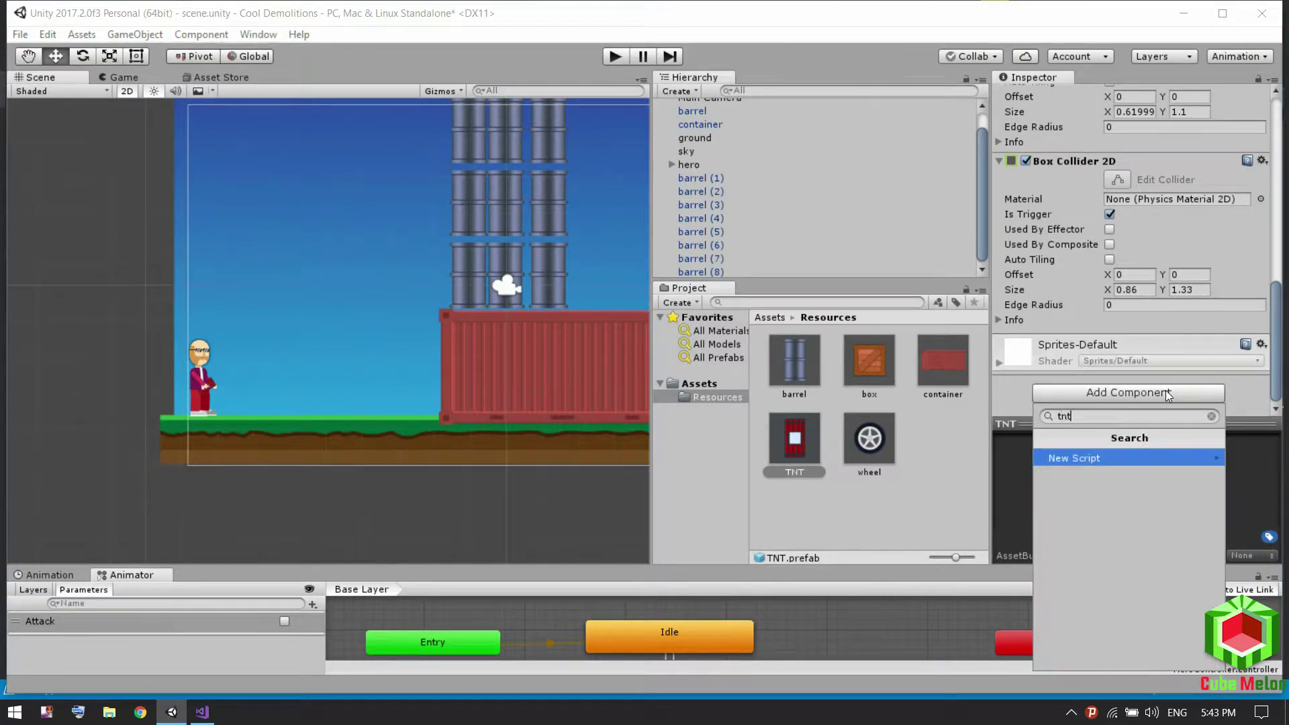
pyautogui.write('Scri')
pyautogui.write('pt')
pyautogui.press('Return')
pyautogui.press('Return')
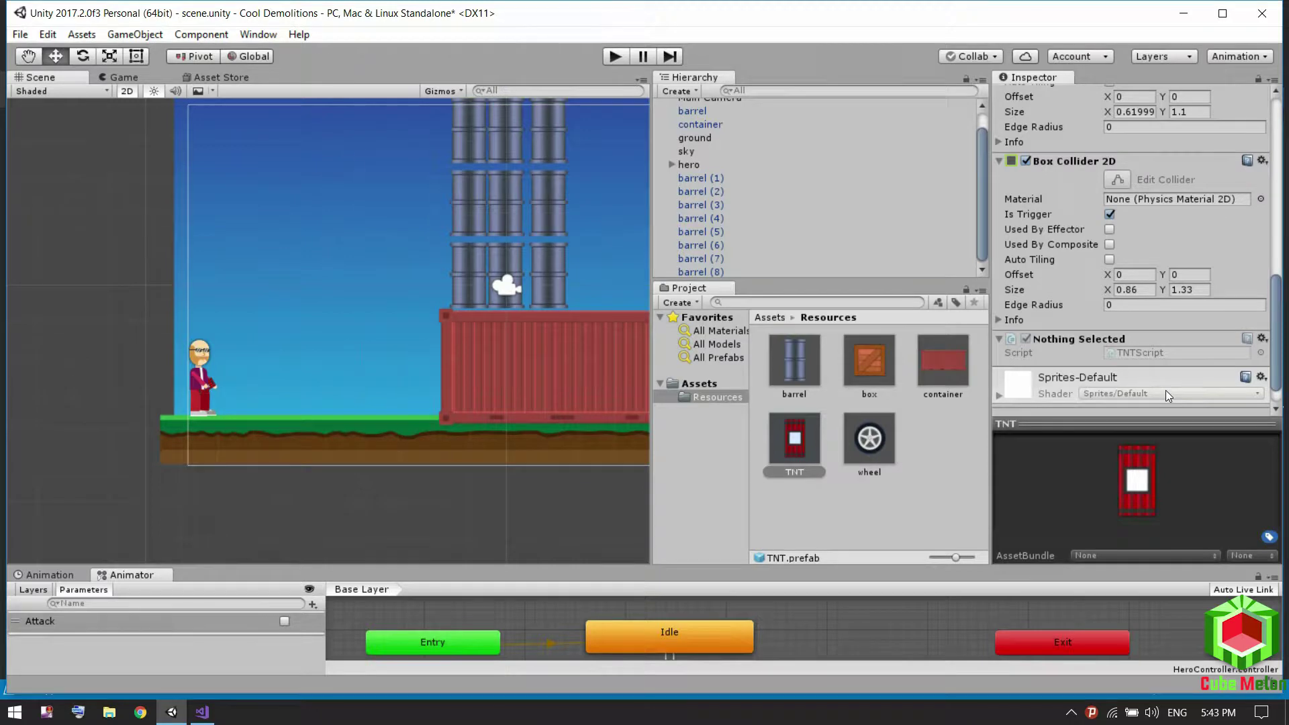
# Open TNTScript, reload the project, delete the Start comment and reformat the document.
pyautogui.doubleClick(1137, 353)
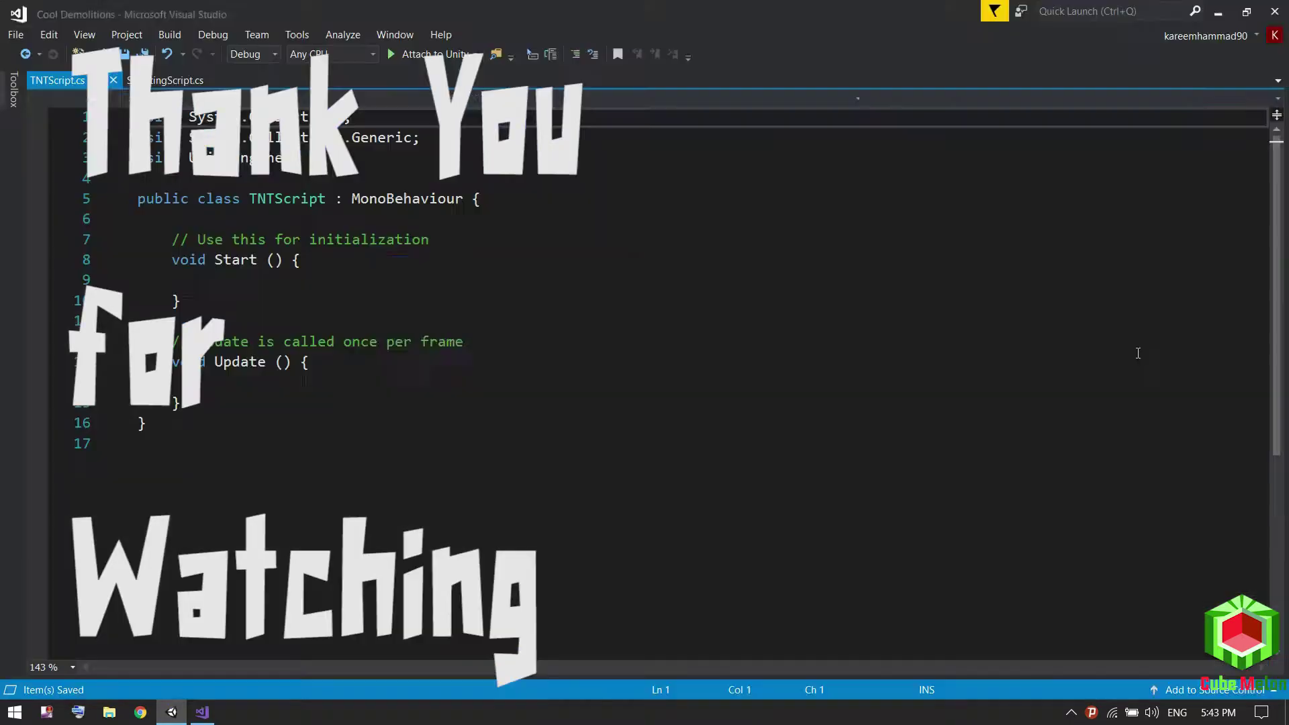
pyautogui.click(520, 413)
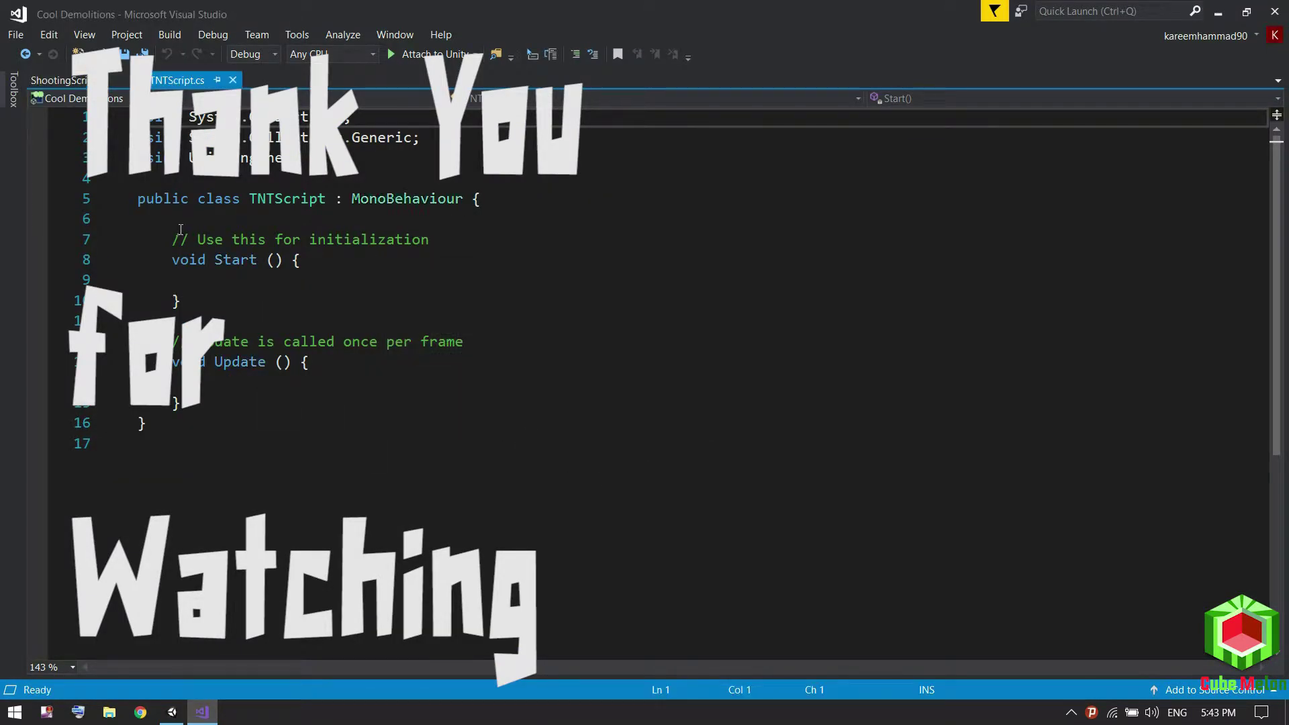
pyautogui.moveTo(181, 229); pyautogui.dragTo(168, 255)
pyautogui.press('BackSpace')
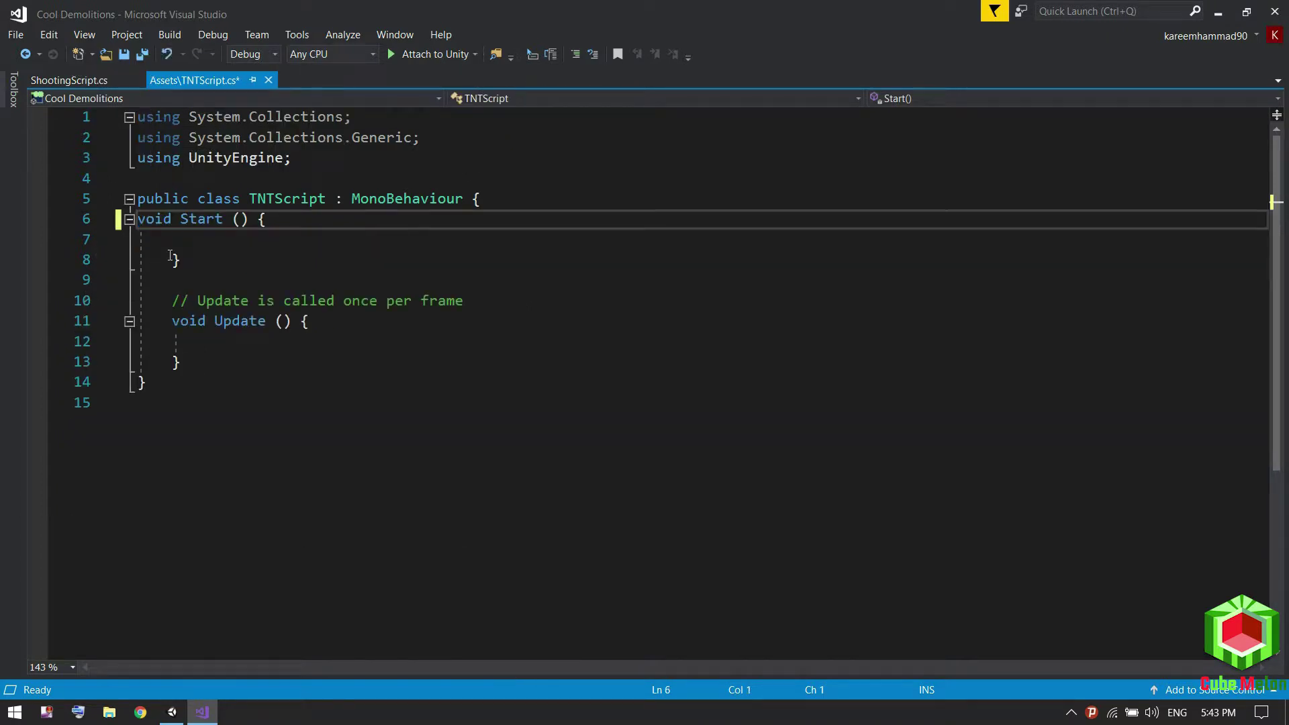
pyautogui.hotkey('ctrl', 'k')
pyautogui.hotkey('ctrl', 'd')
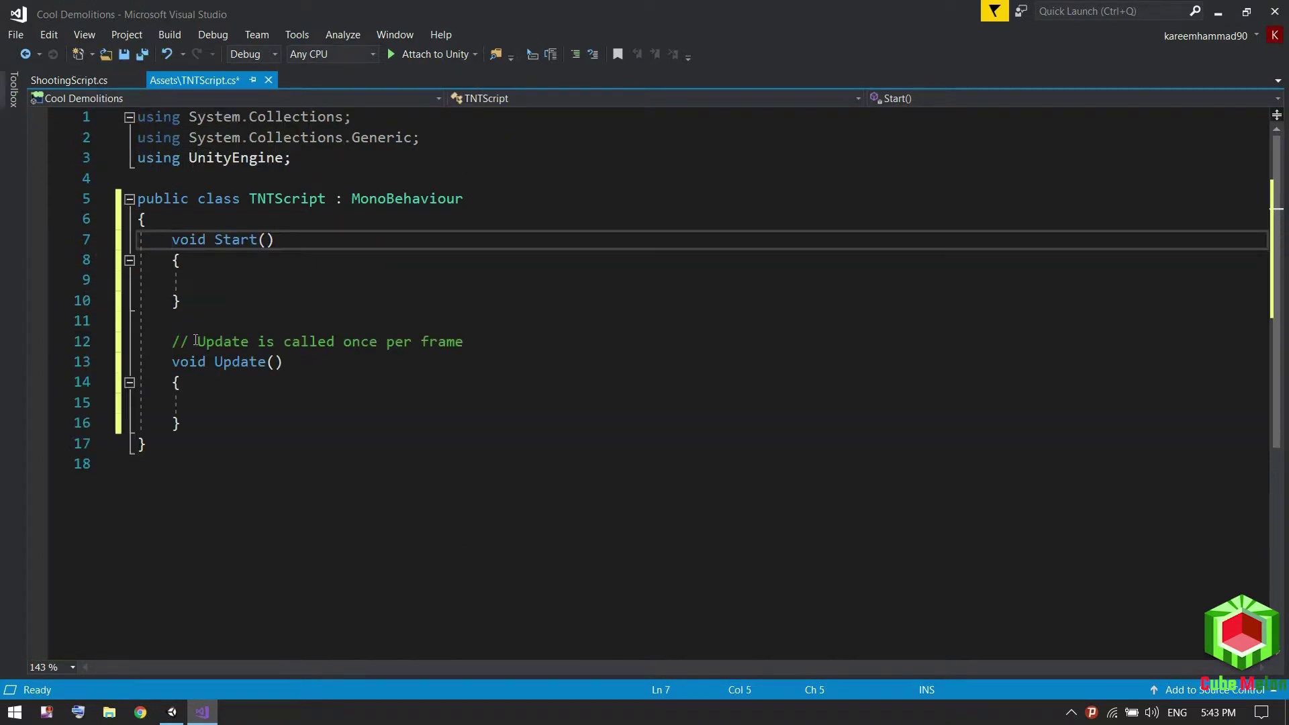
# Add an OnTriggerEnter2D method stub after the Update method.
pyautogui.click(203, 424)
pyautogui.press('Return')
pyautogui.write('ontri')
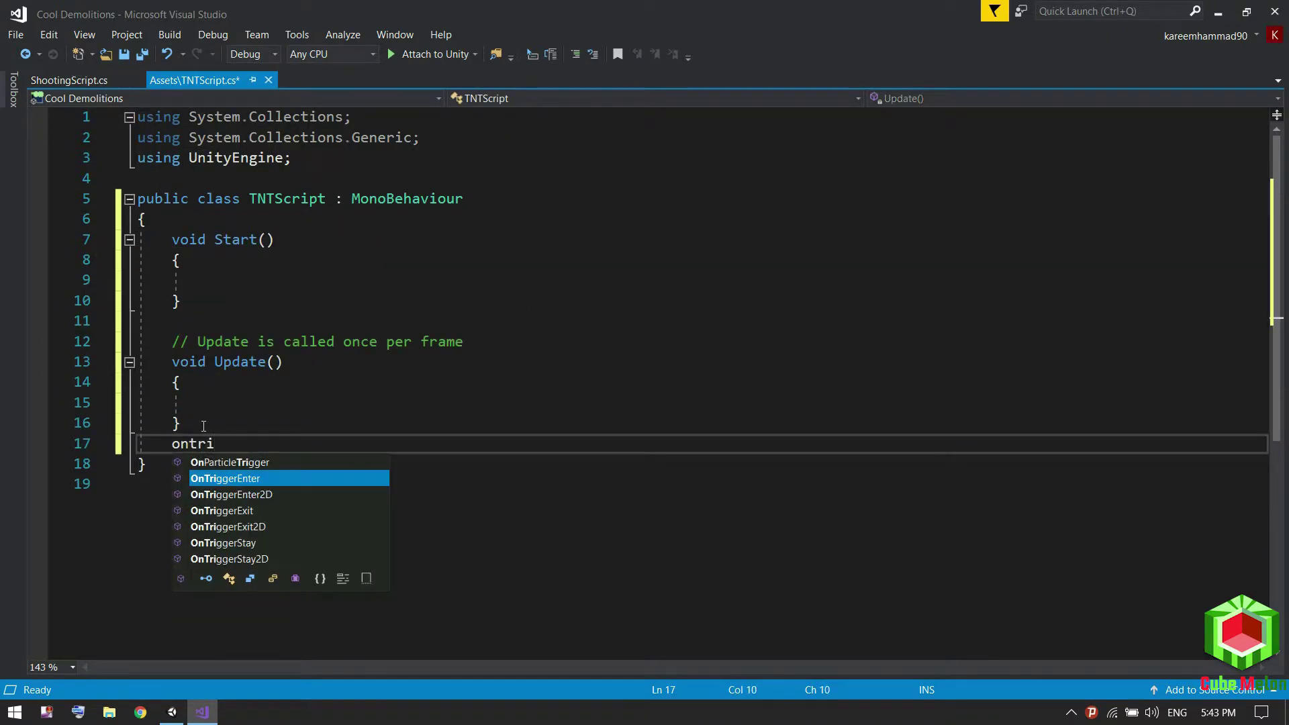
pyautogui.press('Tab')
pyautogui.hotkey('ctrl', 'z')
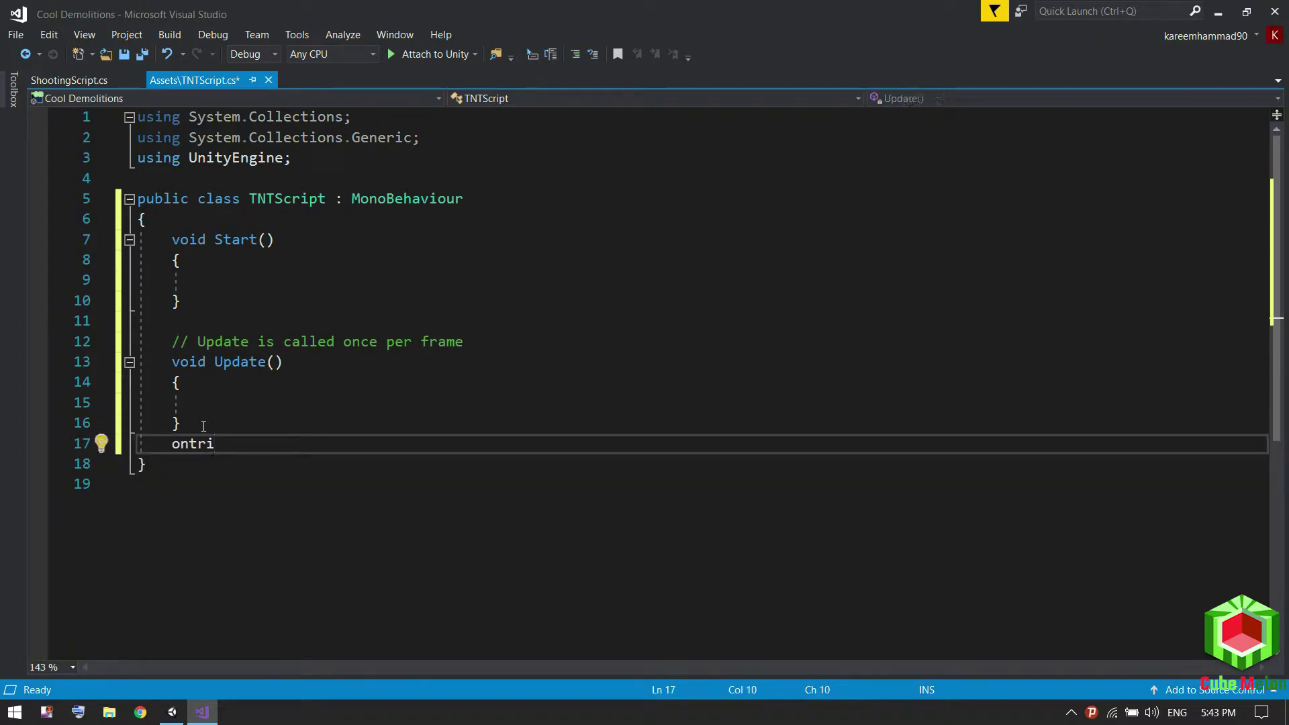
pyautogui.hotkey('ctrl', 'space')
pyautogui.press('Down')
pyautogui.press('Tab')
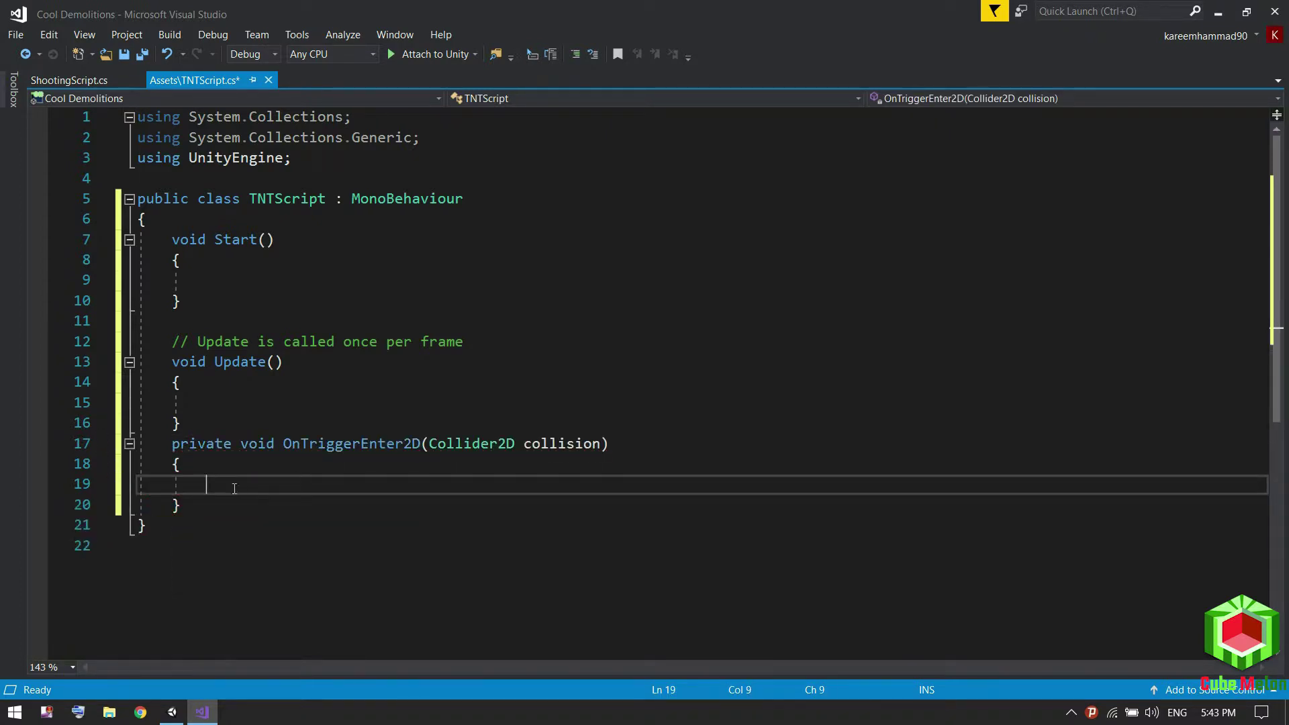
# Write an if statement inside OnTriggerEnter2D that checks collision.tag == "junk".
pyautogui.write('if ')
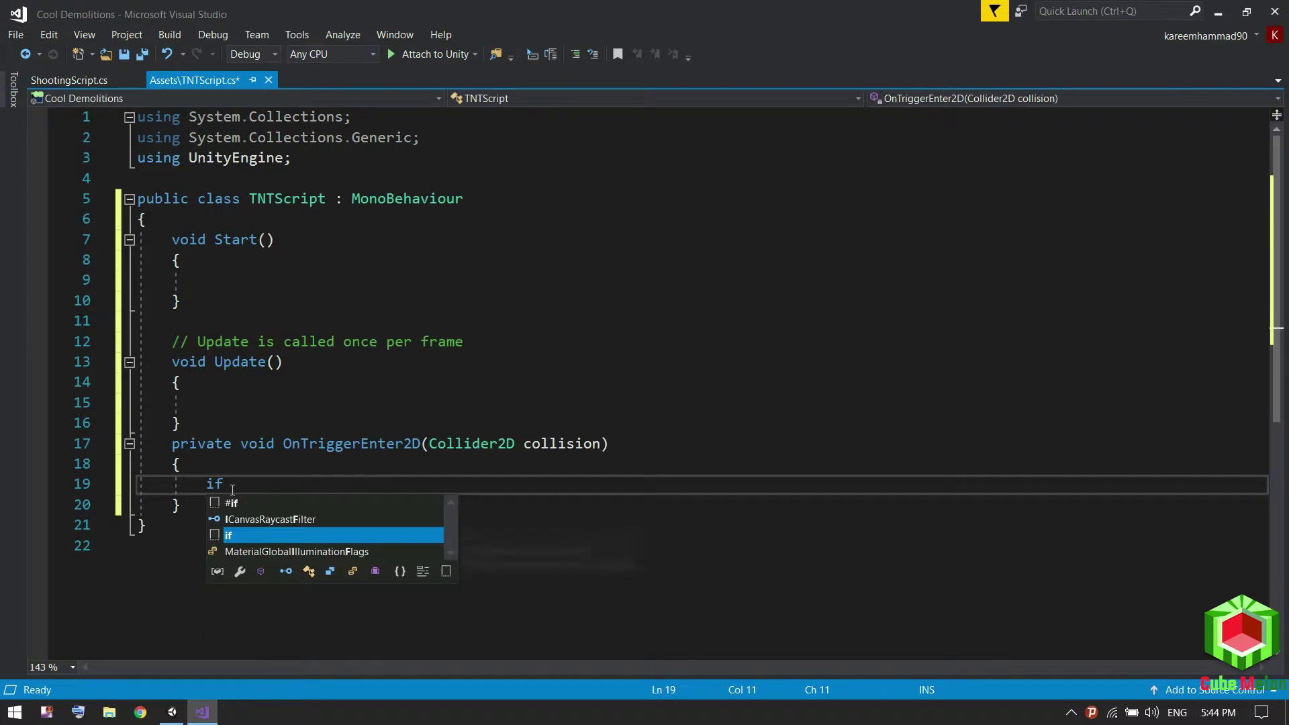
pyautogui.write('()')
pyautogui.press('Return')
pyautogui.write('{')
pyautogui.press('Return')
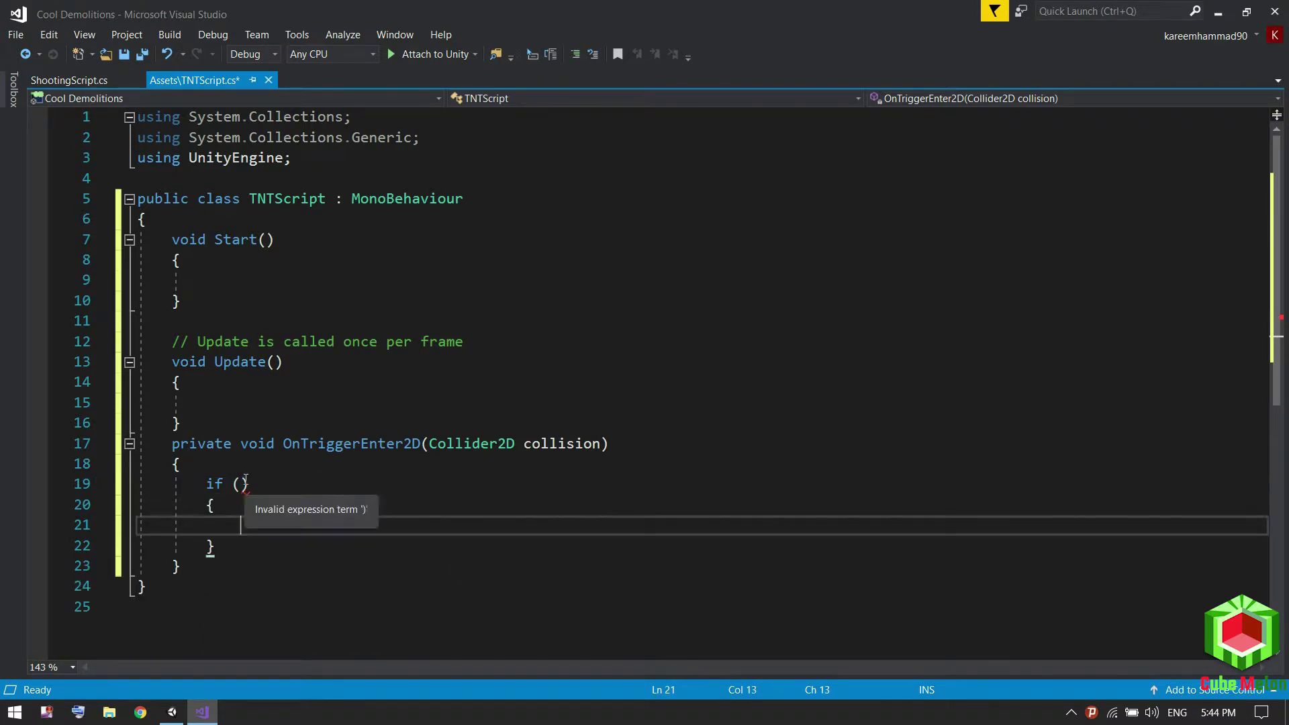
pyautogui.press('Up')
pyautogui.press('Up')
pyautogui.write('co')
pyautogui.press('Tab')
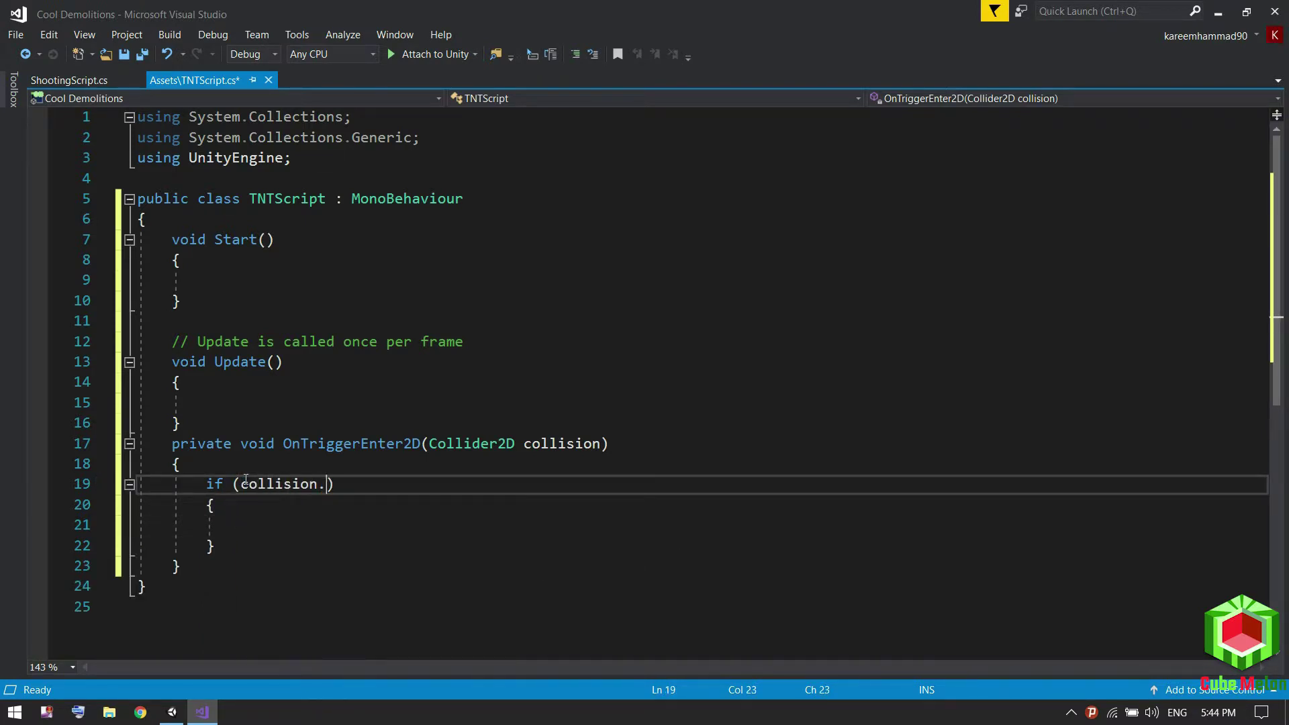
pyautogui.write('taf')
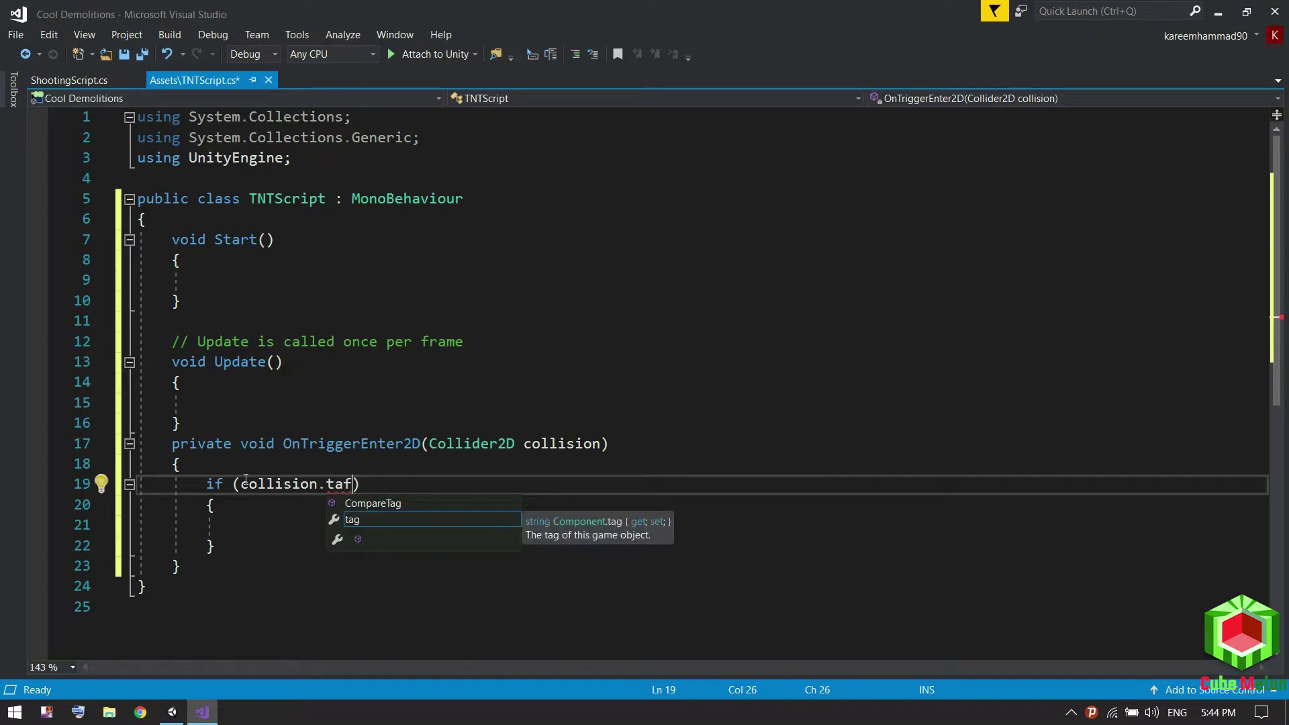
pyautogui.press('Tab')
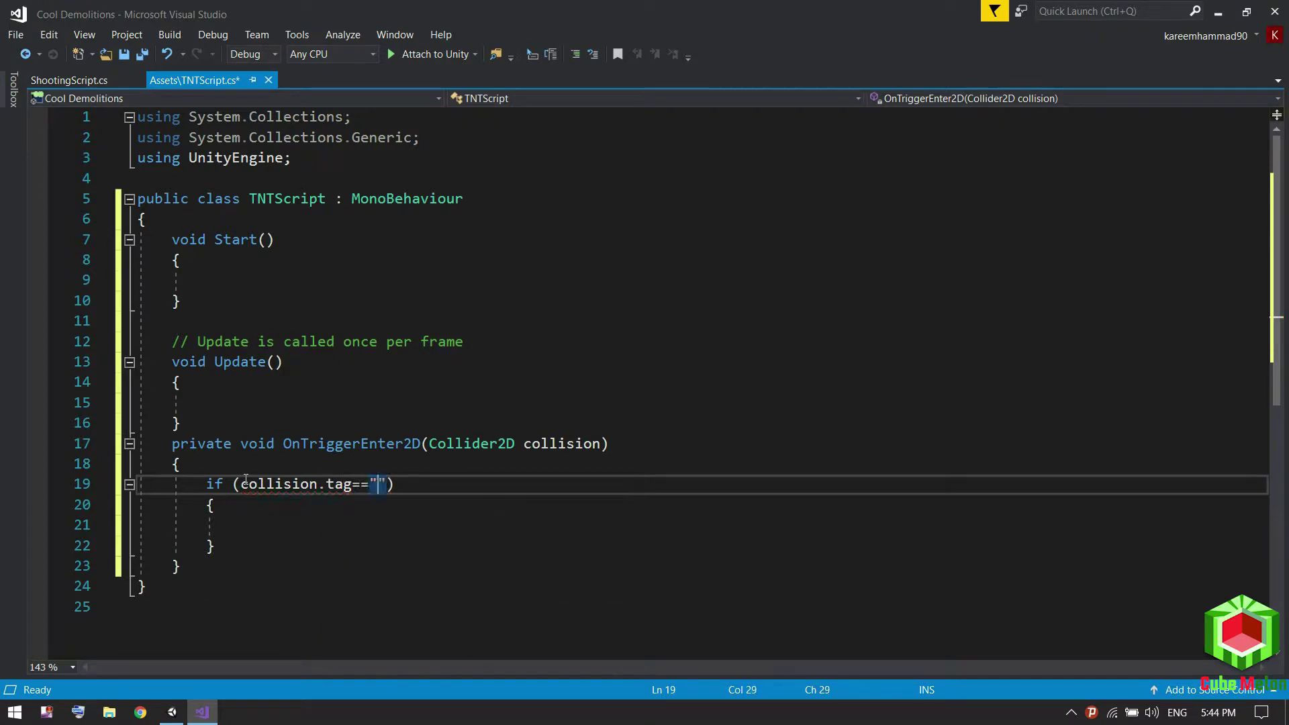
pyautogui.write('junk')
# Make the if body call Destroy(gameObject), then return to Unity.
pyautogui.click(263, 521)
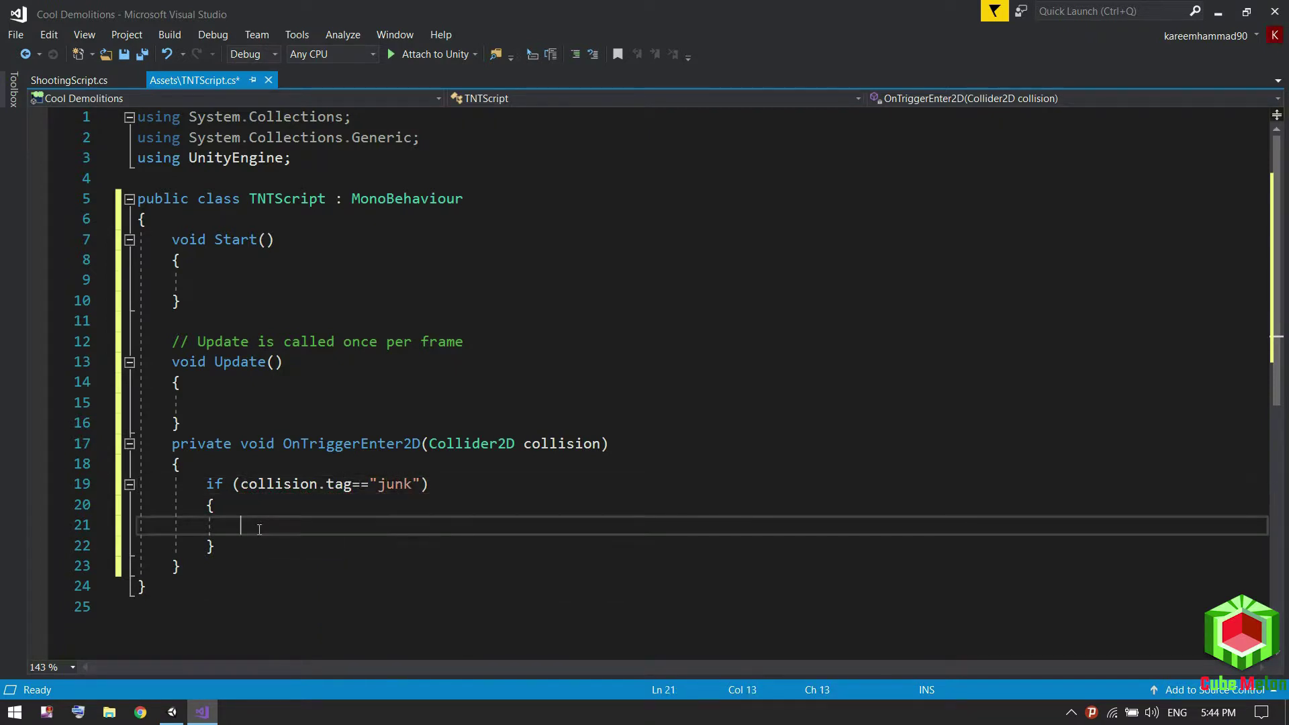
pyautogui.write('destr')
pyautogui.press('Tab')
pyautogui.write('()')
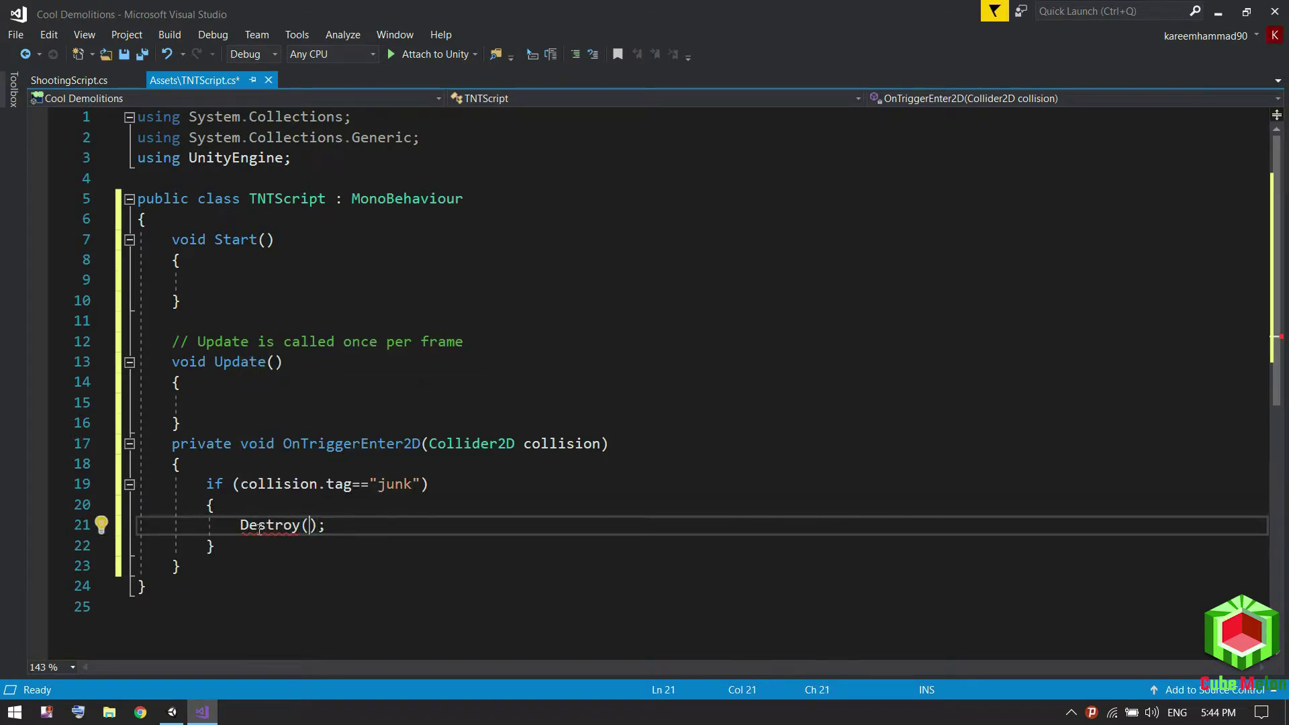
pyautogui.write('a')
pyautogui.press('Tab')
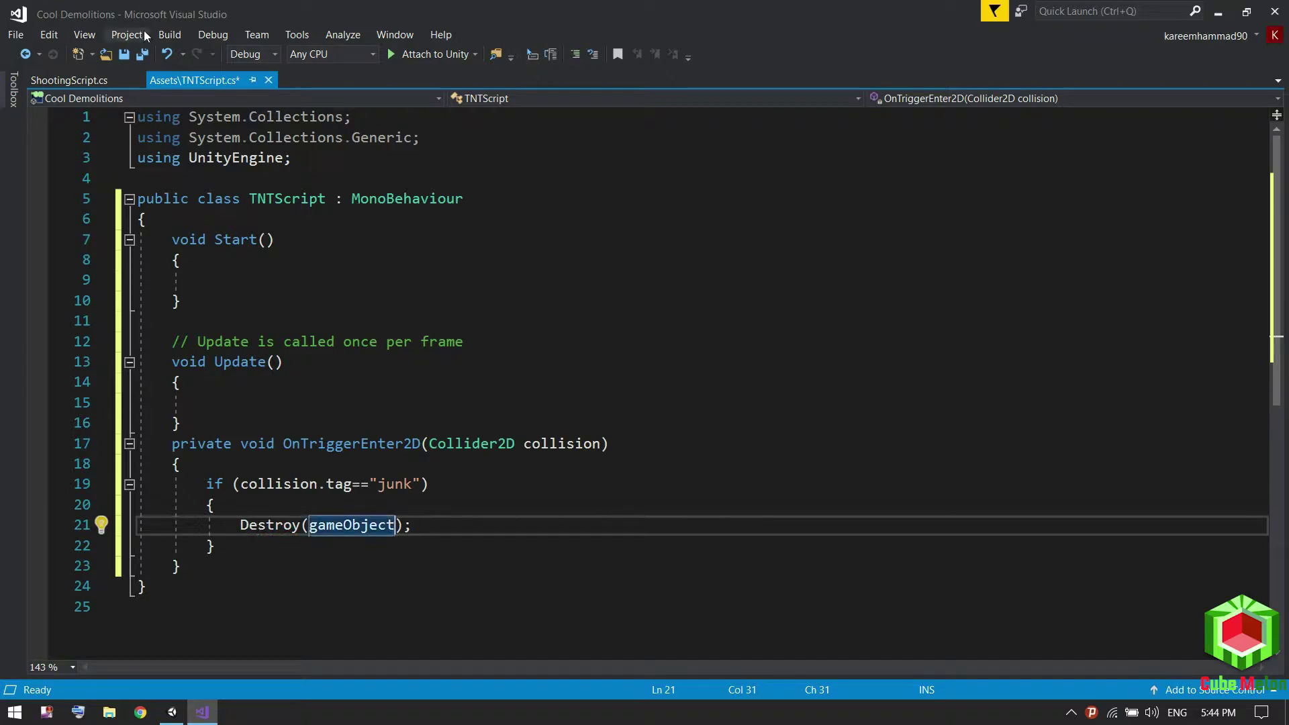
pyautogui.click(174, 716)
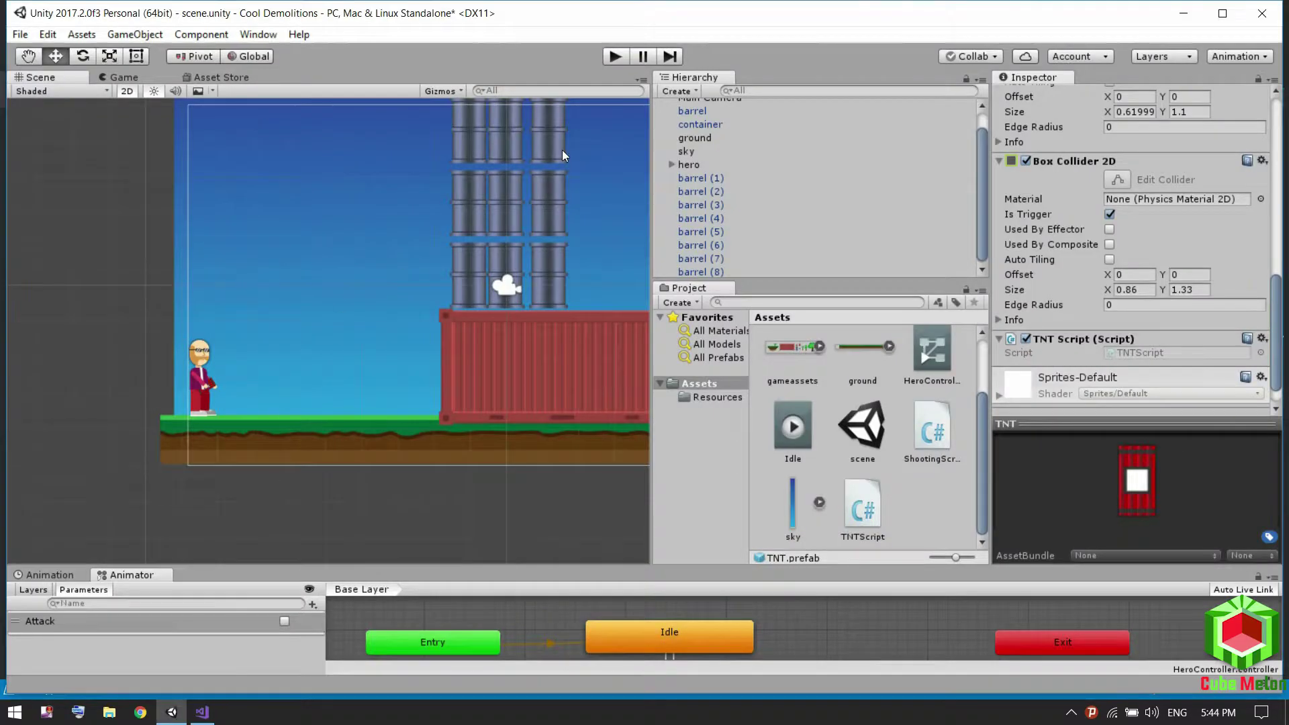
# Play-test the game and trigger the hero's Attack to throw a TNT.
pyautogui.click(616, 56)
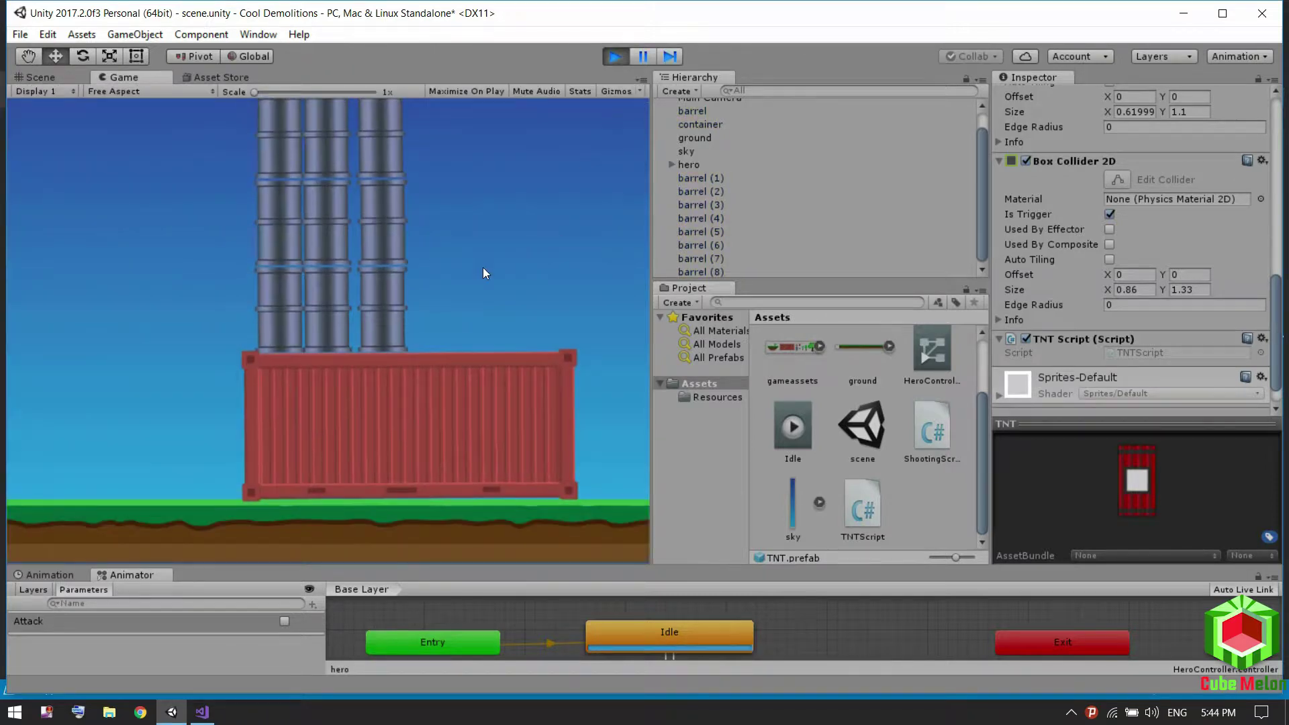
pyautogui.click(56, 80)
pyautogui.scroll(-3, 237, 412)
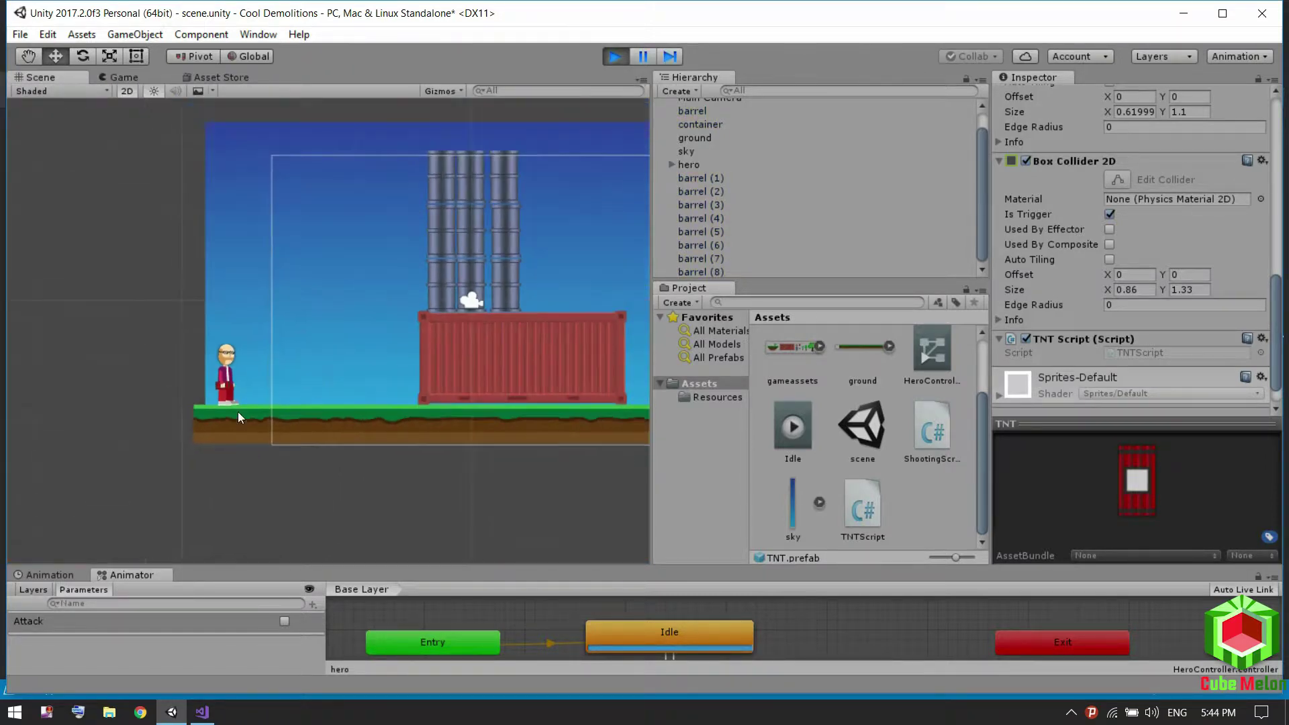
pyautogui.moveTo(288, 441); pyautogui.dragTo(292, 445, button='middle')
pyautogui.scroll(2, 721, 199)
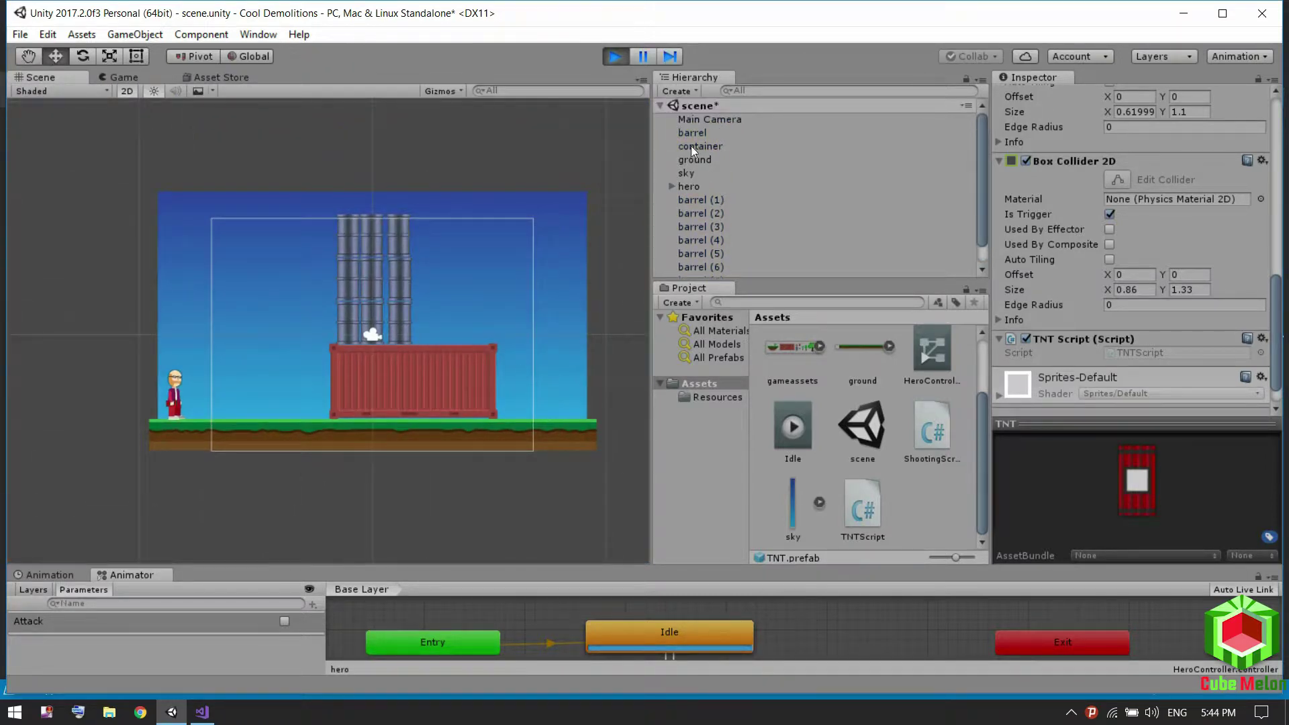
pyautogui.click(285, 621)
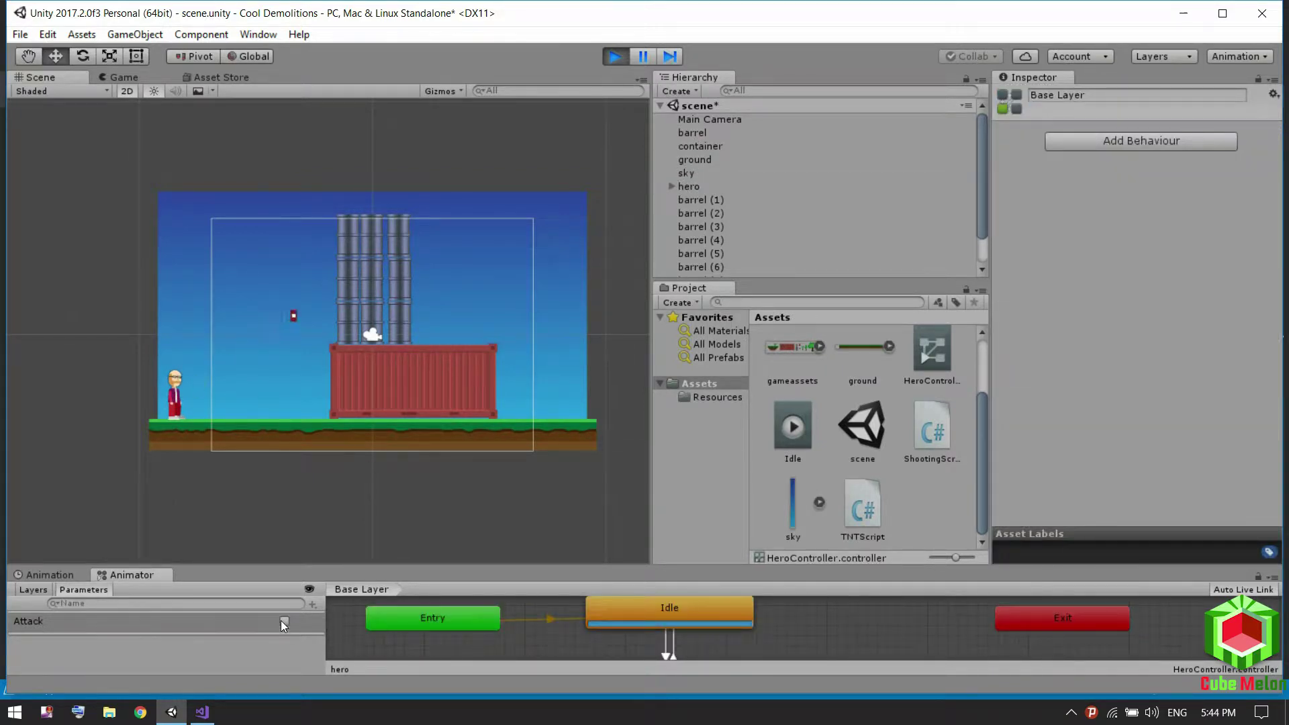
pyautogui.scroll(-1, 808, 170)
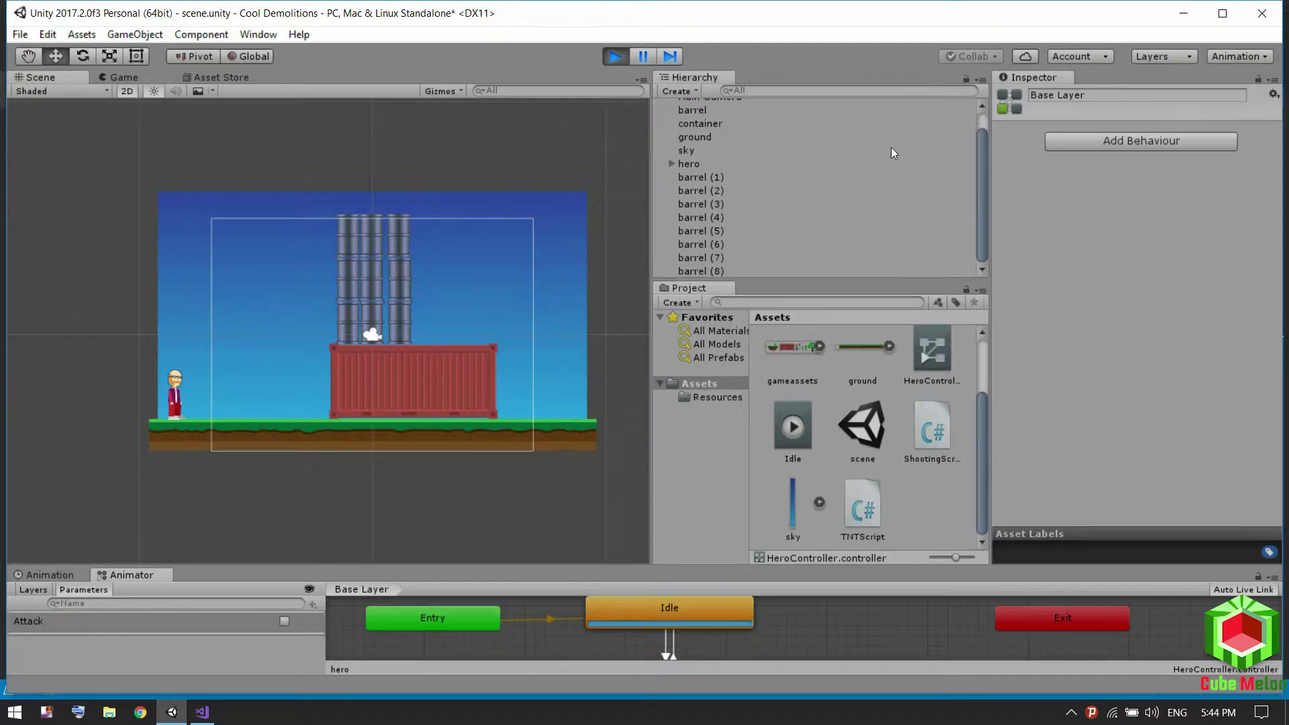
# Stop the game and select the Smoke object.
pyautogui.click(616, 56)
pyautogui.scroll(5, 356, 257)
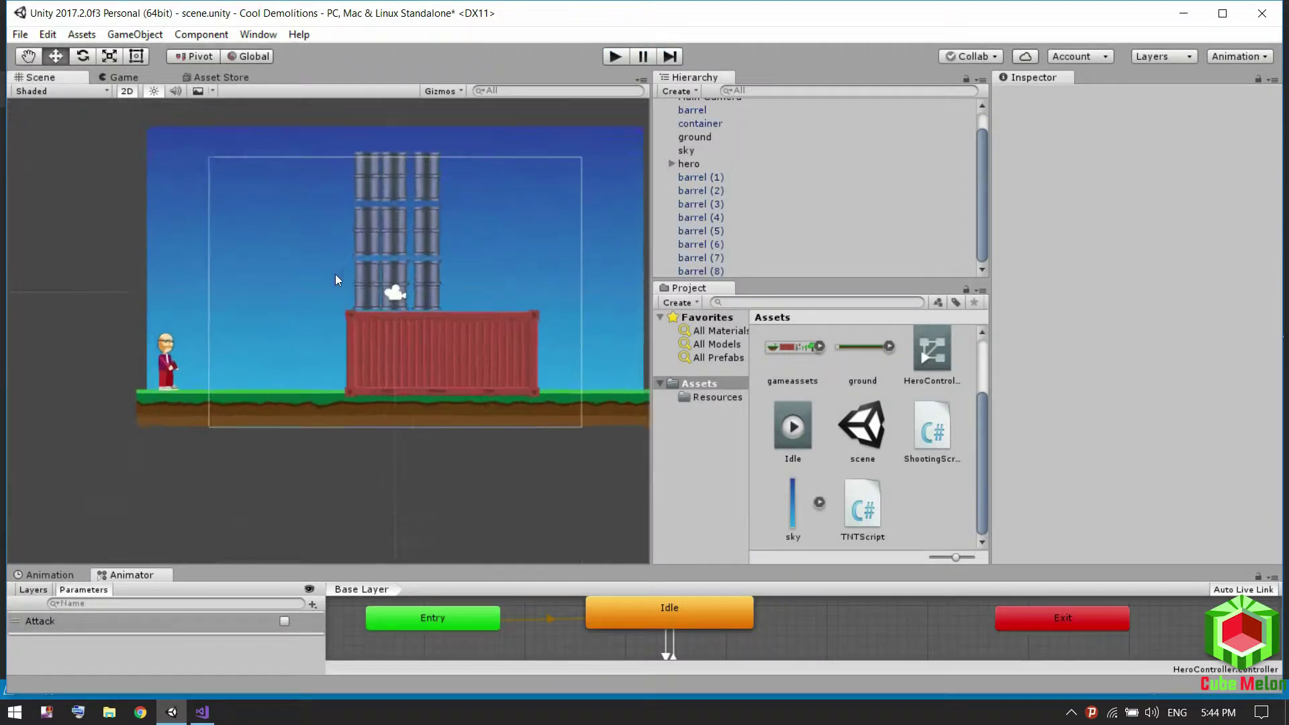
pyautogui.scroll(-1, 715, 124)
pyautogui.click(691, 269)
# Add a new Particle System to the scene from the Hierarchy Create menu.
pyautogui.click(678, 91)
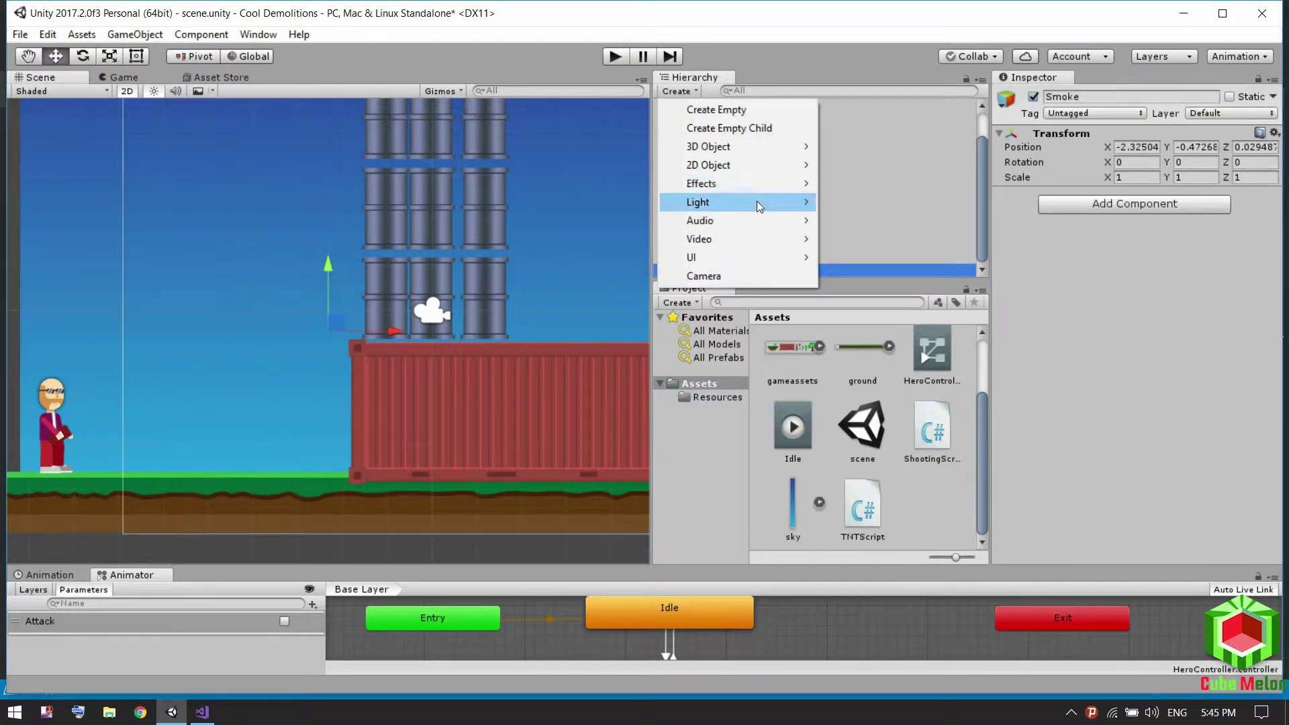
pyautogui.moveTo(796, 187)
pyautogui.click(876, 183)
pyautogui.scroll(-2, 243, 184)
pyautogui.scroll(-3, 318, 216)
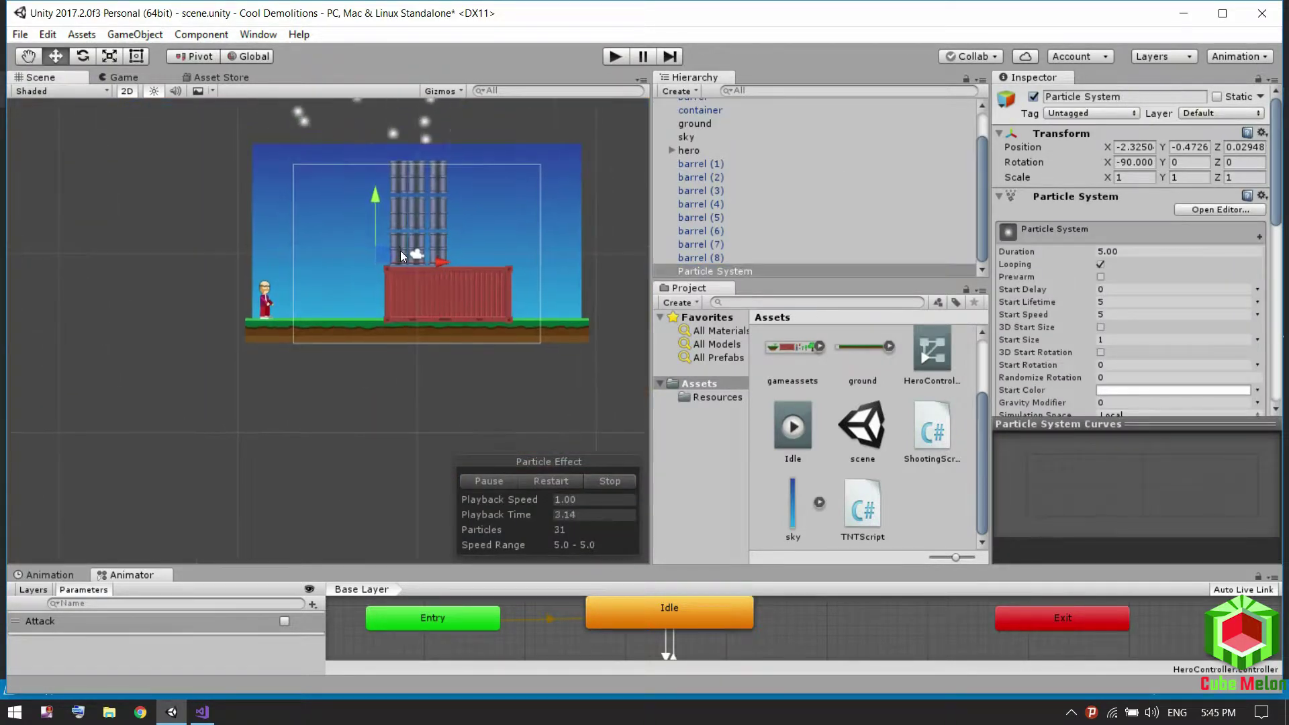
pyautogui.scroll(5, 236, 289)
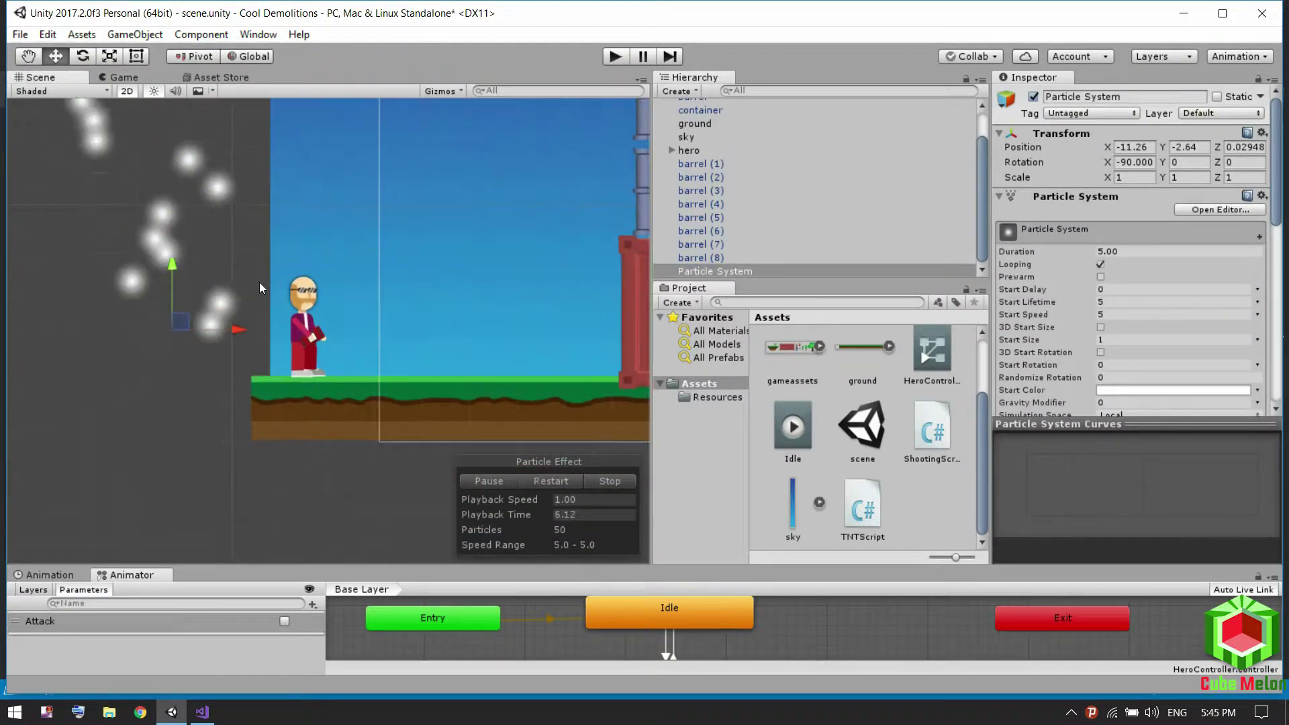
pyautogui.scroll(-10, 1158, 279)
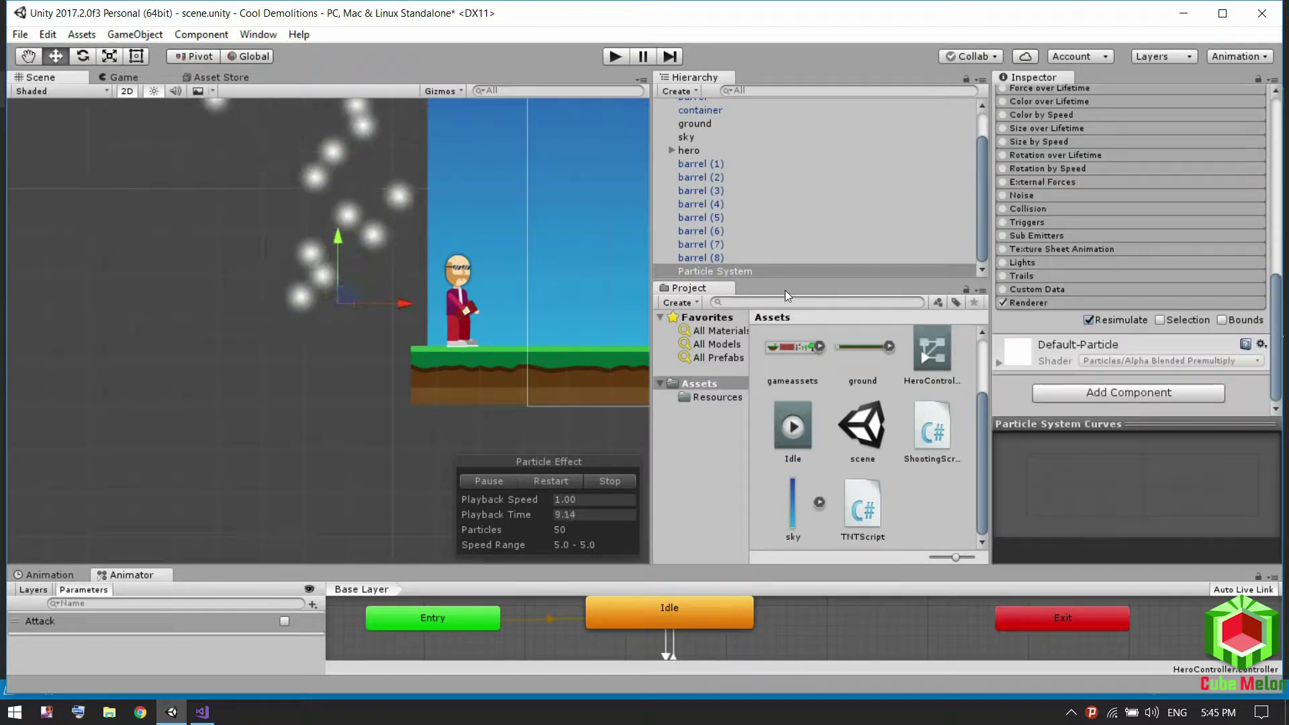
pyautogui.moveTo(785, 282); pyautogui.dragTo(799, 381)
# Rename the particle system to Explosion and switch the editor to the Tall layout.
pyautogui.click(710, 305)
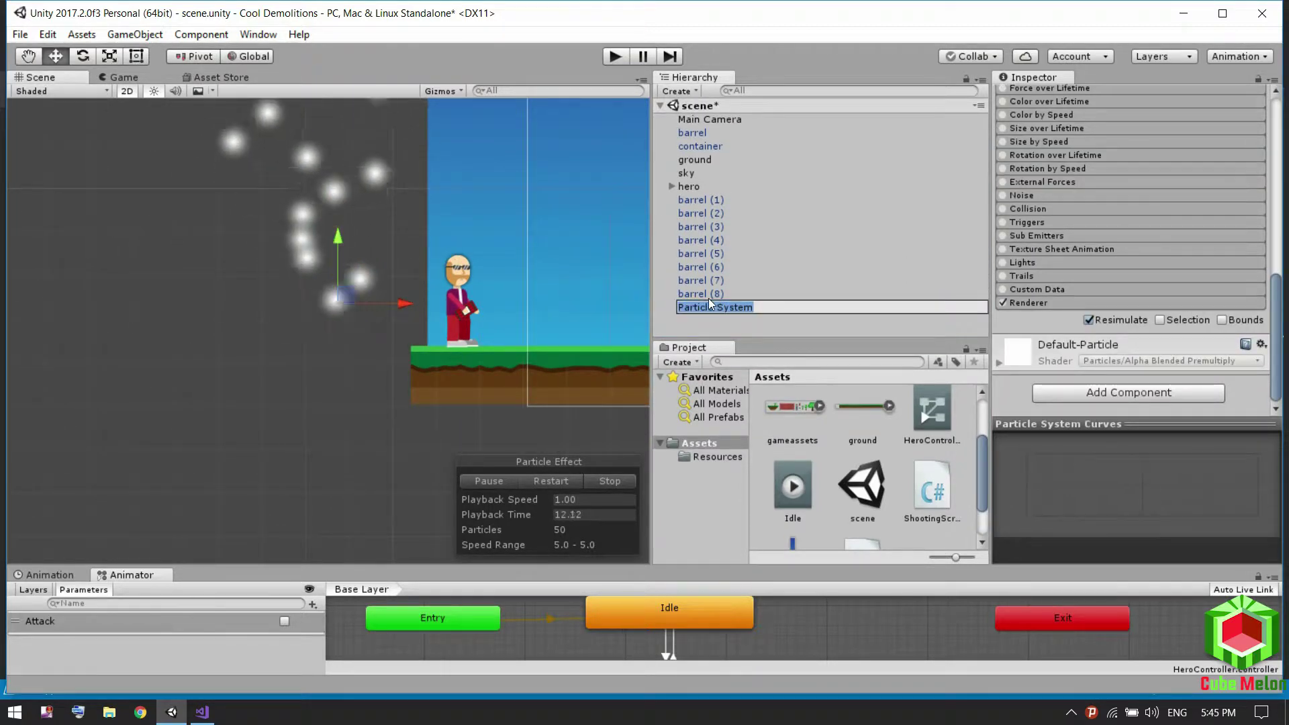
pyautogui.write('Explosion')
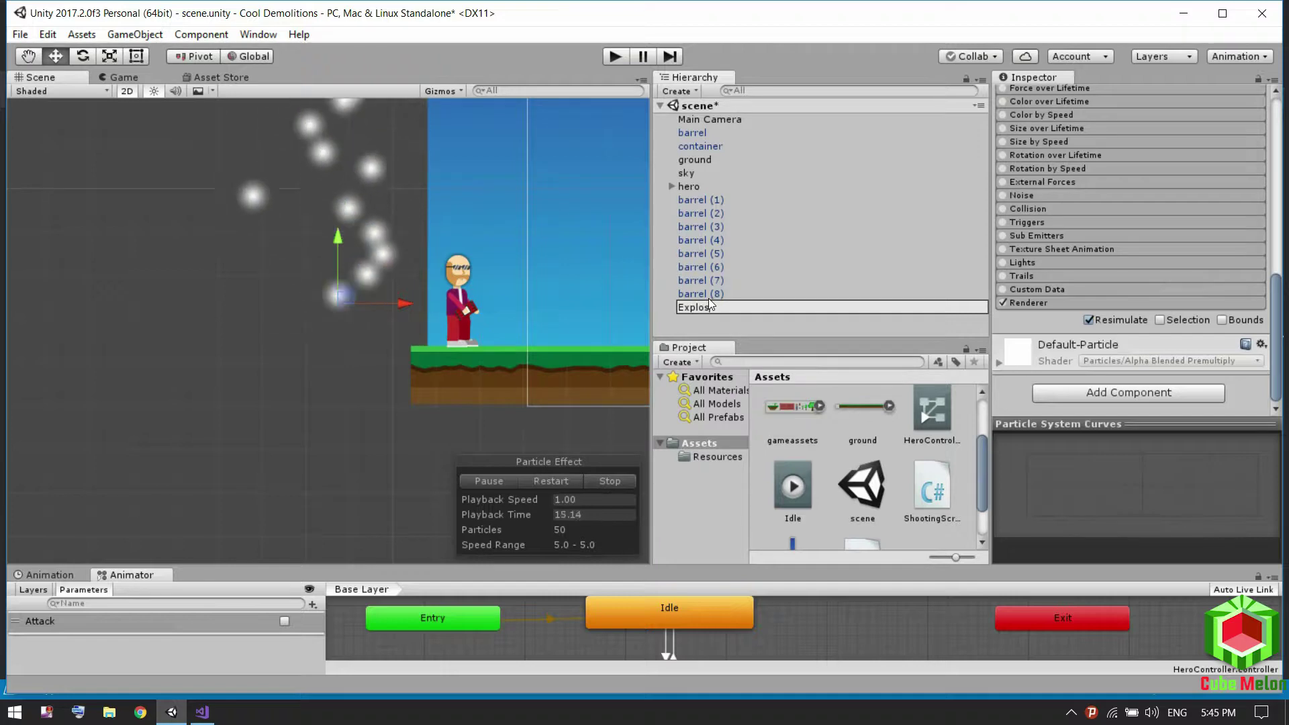
pyautogui.click(719, 318)
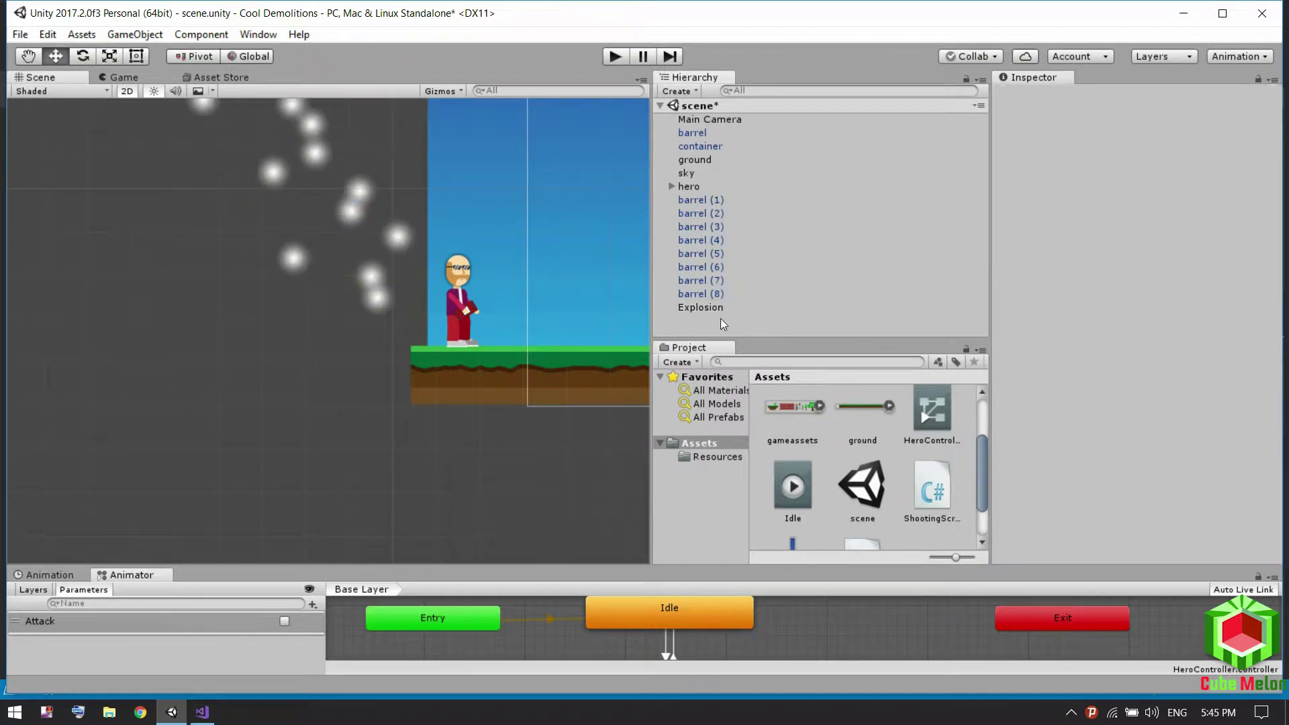
pyautogui.click(720, 306)
pyautogui.scroll(-5, 1097, 315)
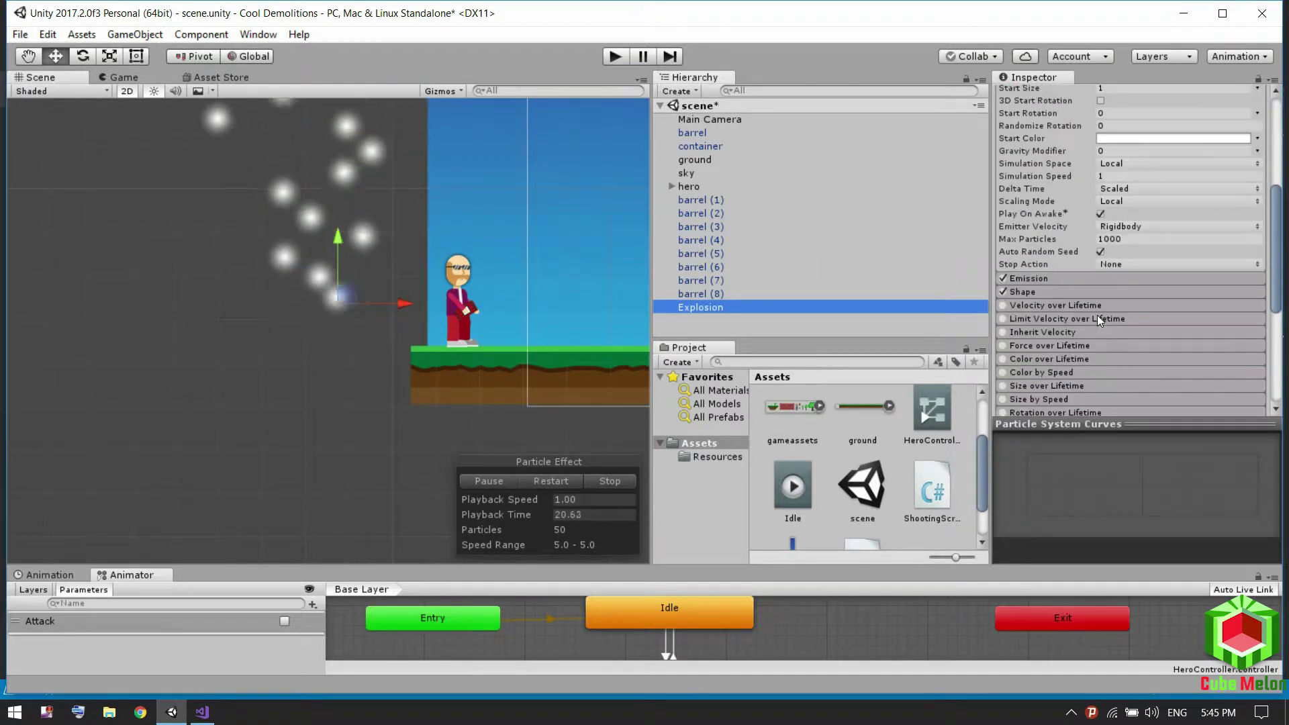
pyautogui.scroll(5, 1077, 309)
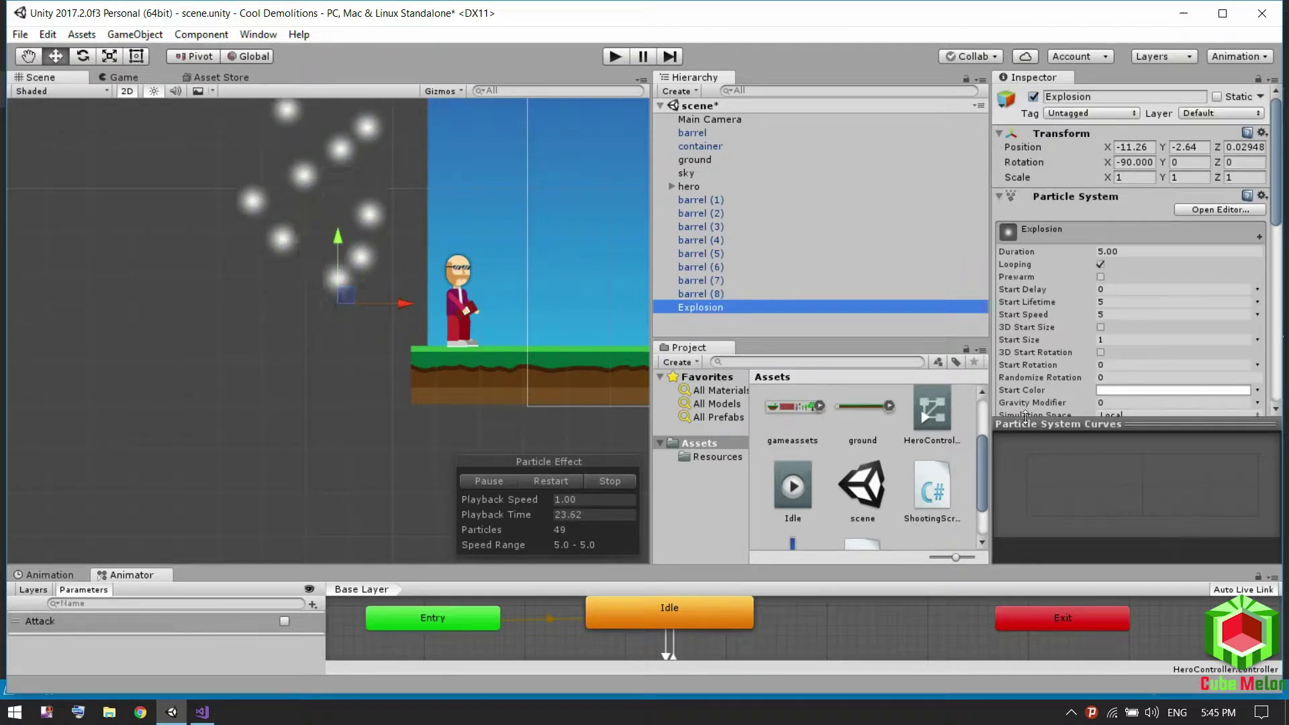
pyautogui.click(1233, 56)
pyautogui.click(1190, 149)
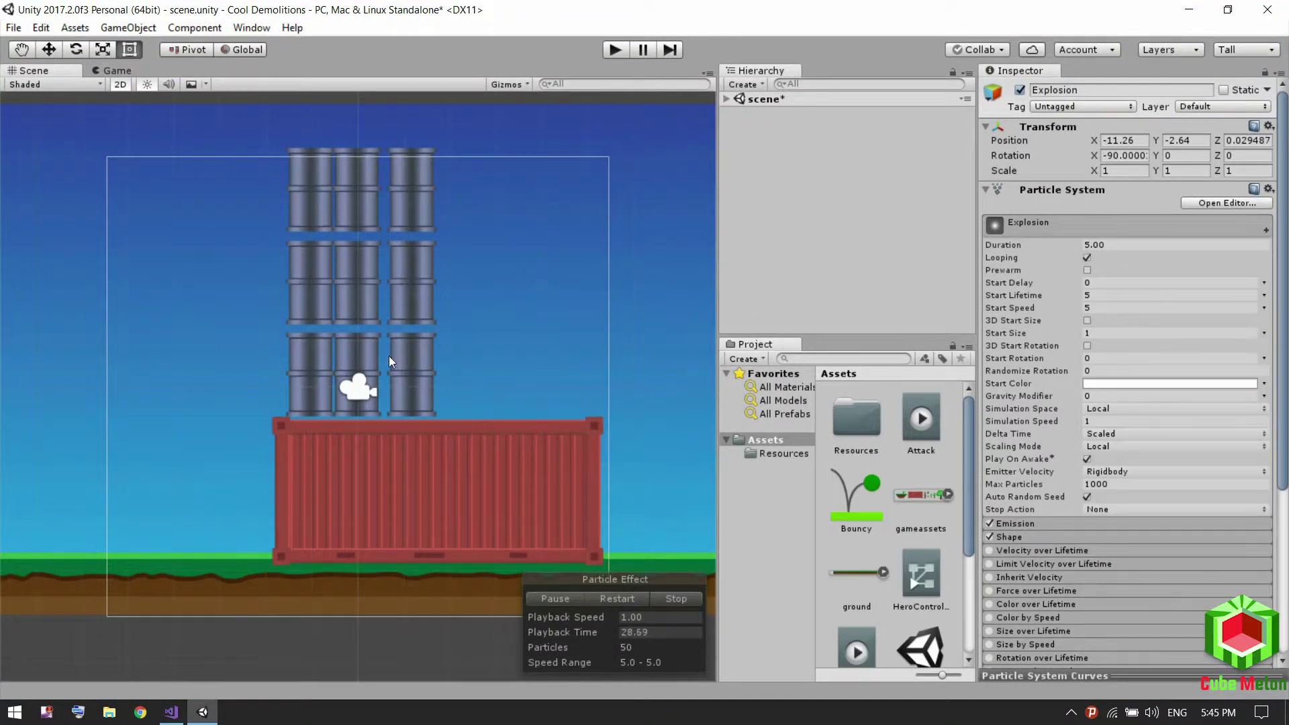
# Set the Shape module to Circle with Rotation X of 90.
pyautogui.scroll(-3, 388, 361)
pyautogui.moveTo(336, 363); pyautogui.dragTo(550, 362, button='middle')
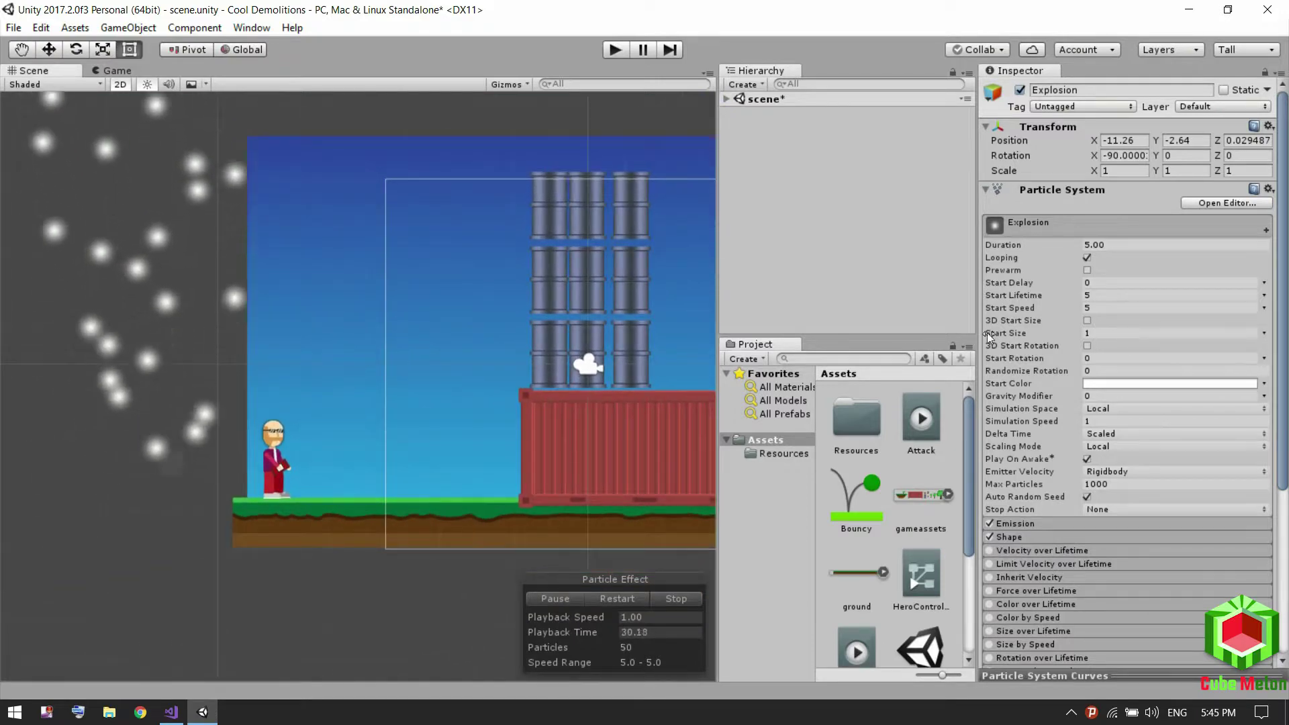
pyautogui.click(1011, 523)
pyautogui.click(1009, 526)
pyautogui.click(1008, 540)
pyautogui.click(1141, 552)
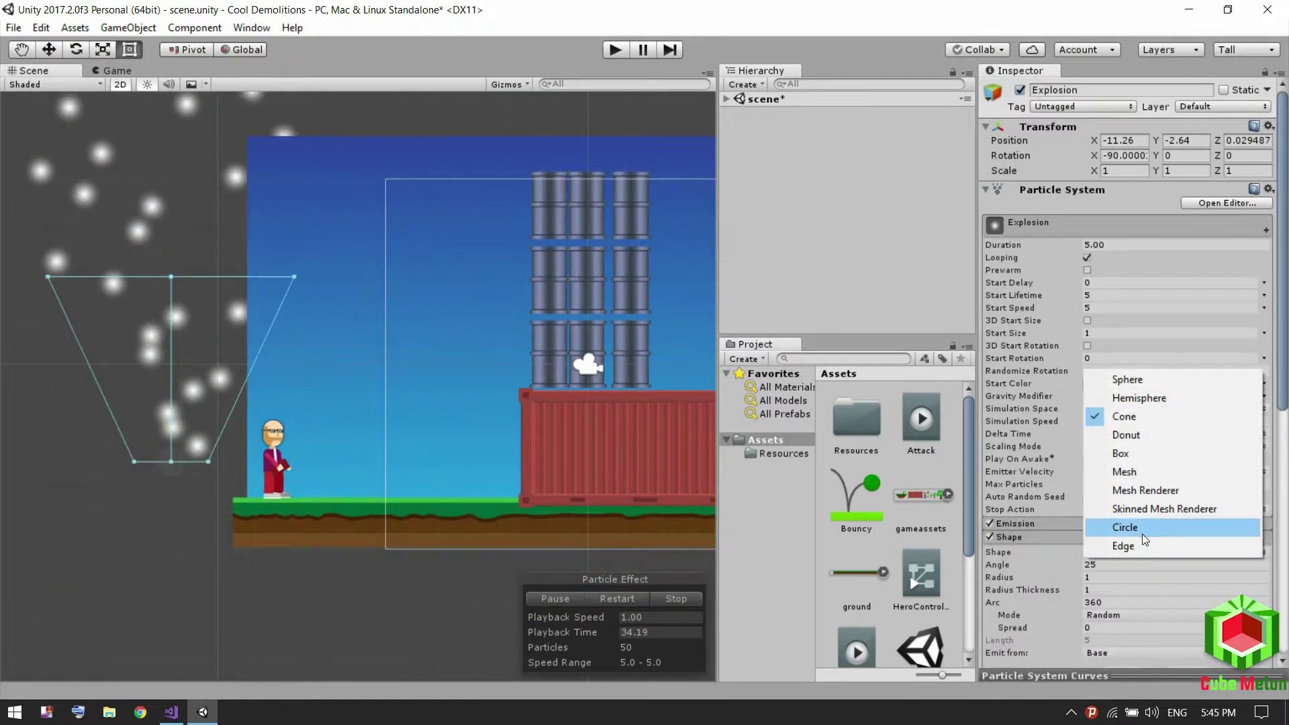
pyautogui.click(1140, 531)
pyautogui.scroll(-3, 1106, 510)
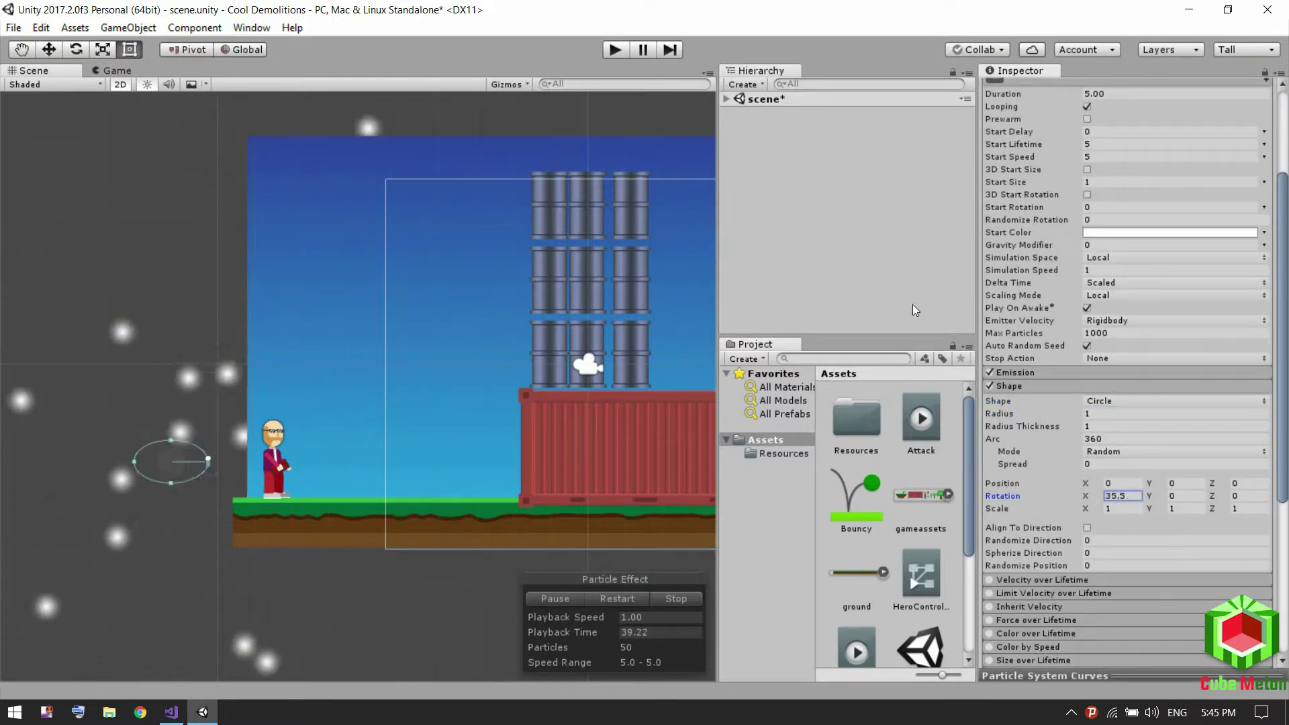
pyautogui.moveTo(1092, 499); pyautogui.dragTo(950, 391)
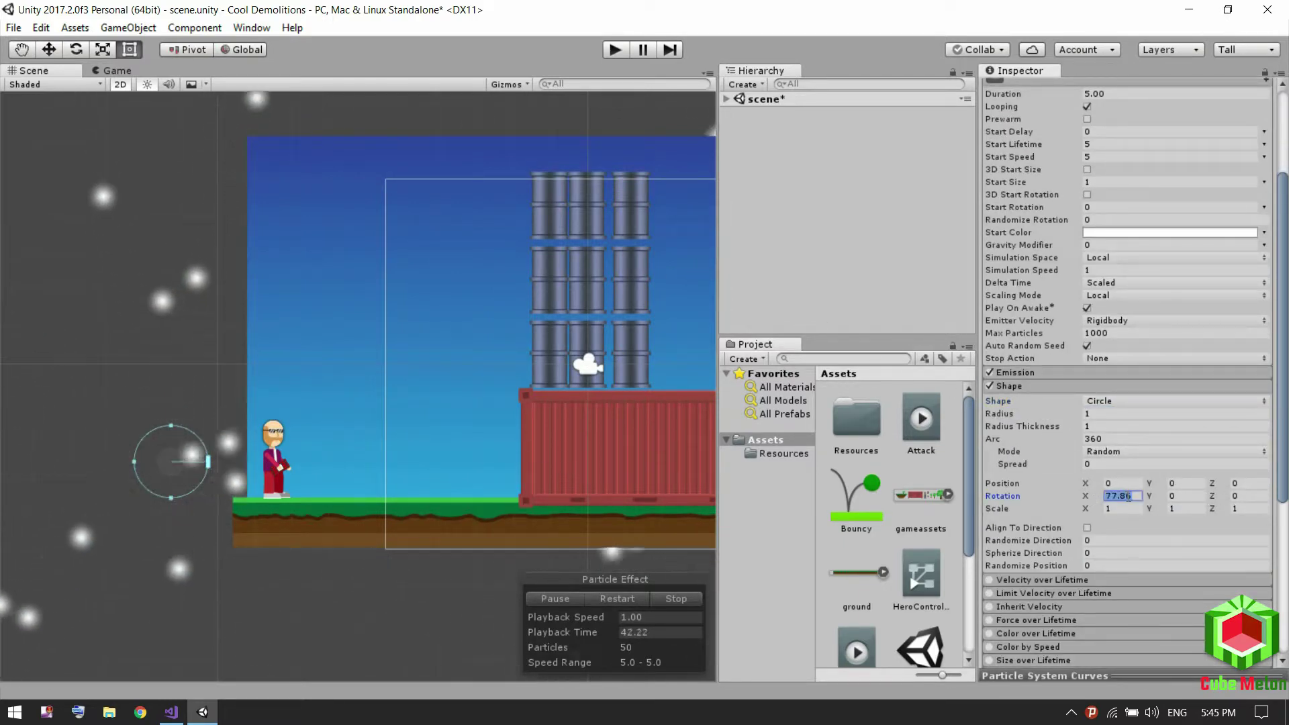
pyautogui.write('90')
# Set Emission Rate over Time to 200, Duration to 0.1, disable Looping, and preview the burst.
pyautogui.scroll(2, 163, 436)
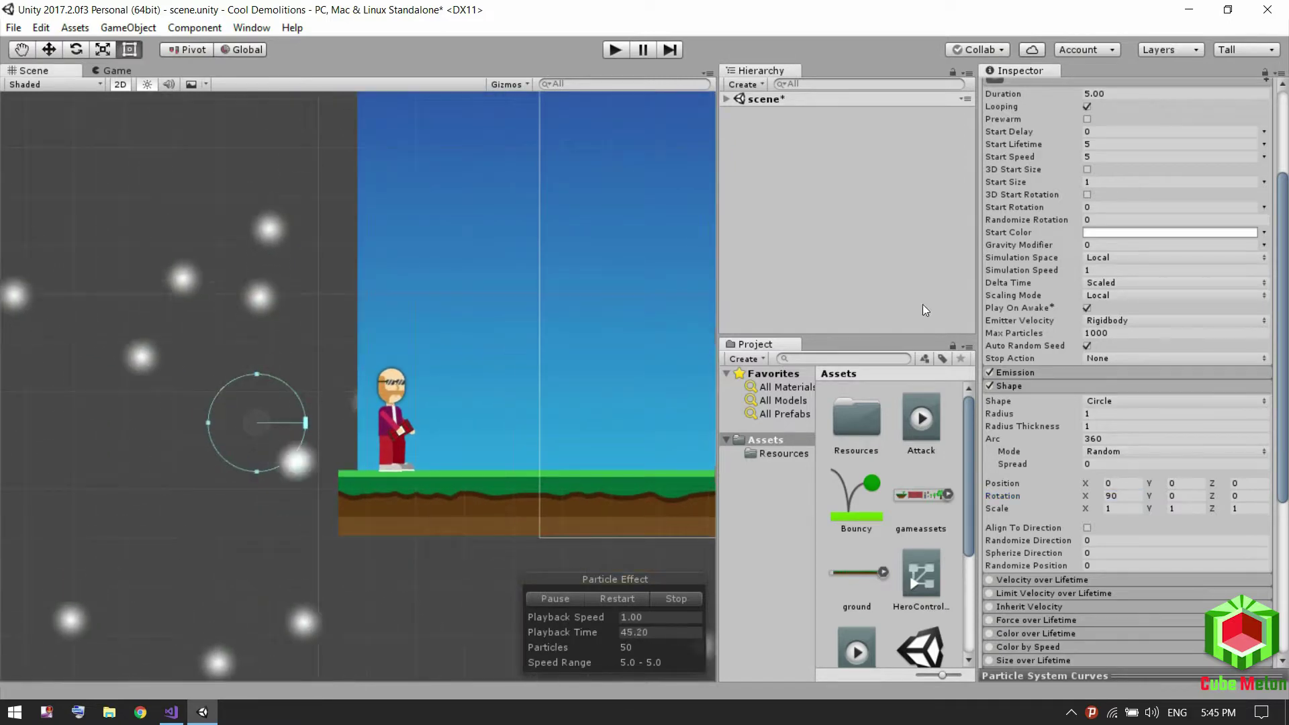
pyautogui.click(1053, 370)
pyautogui.click(1127, 388)
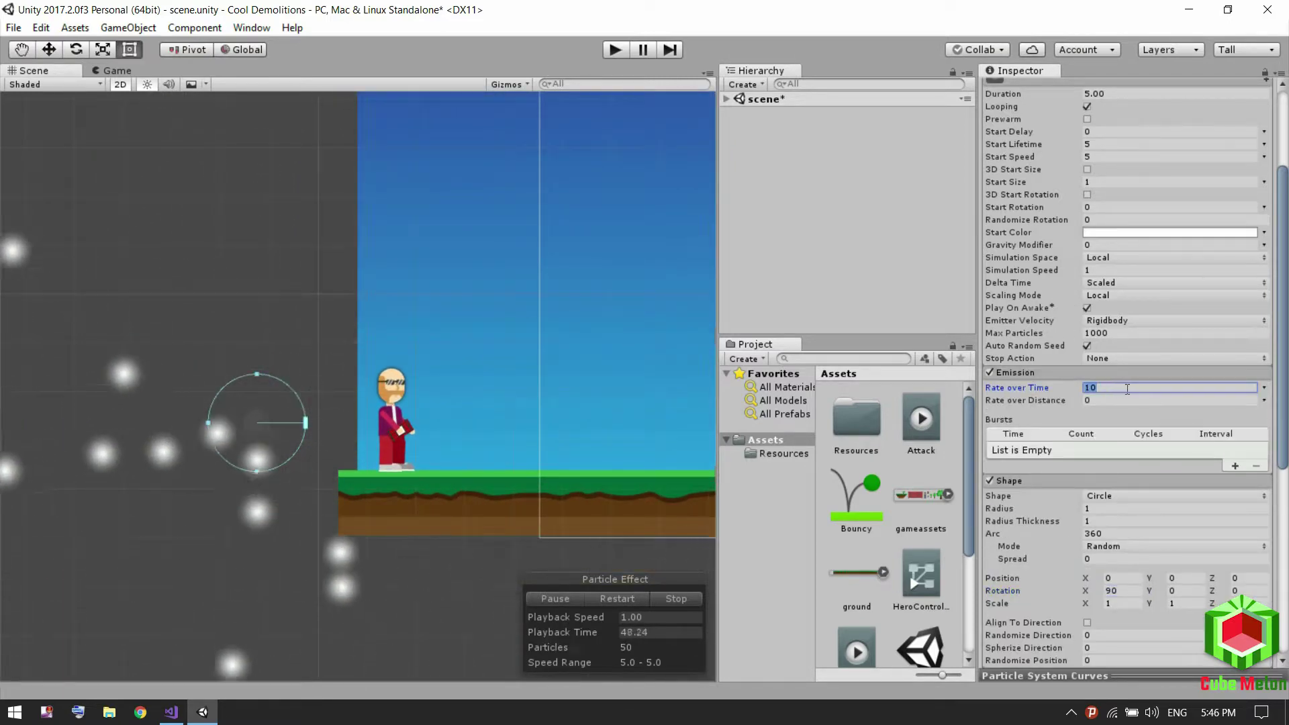
pyautogui.write('200')
pyautogui.scroll(5, 1114, 322)
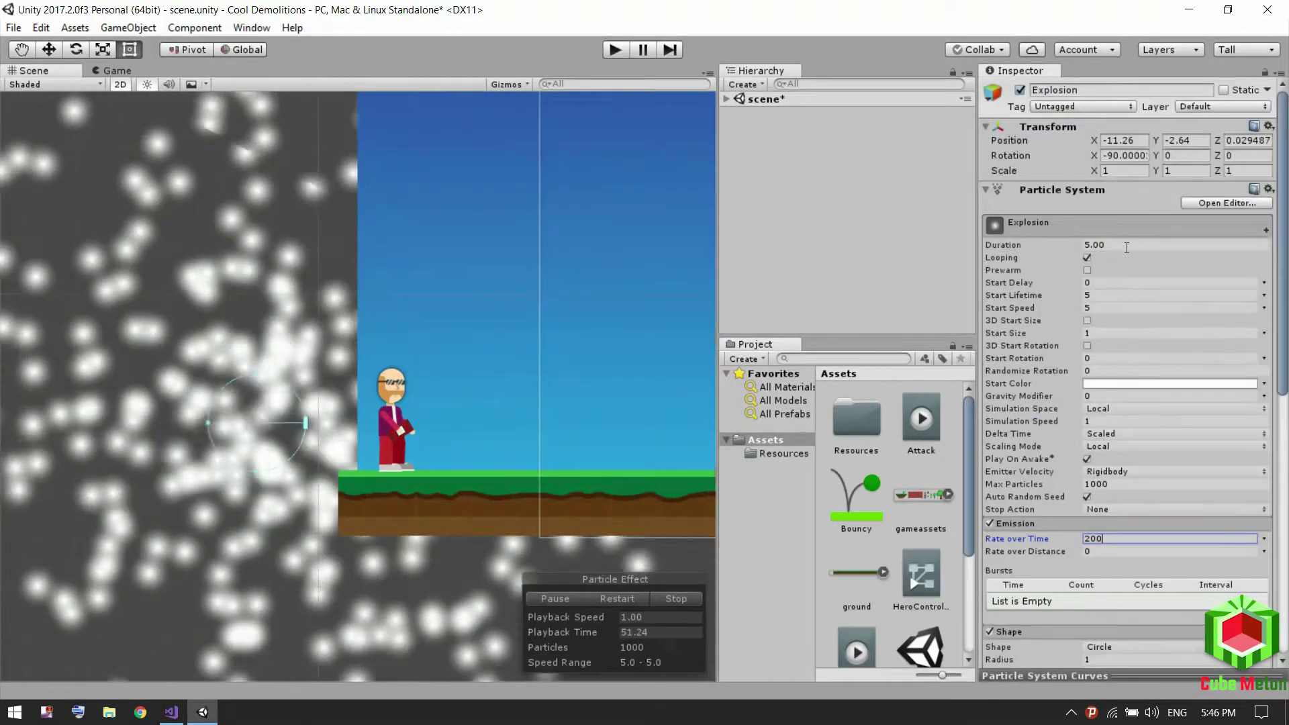
pyautogui.click(1091, 246)
pyautogui.write('0.1')
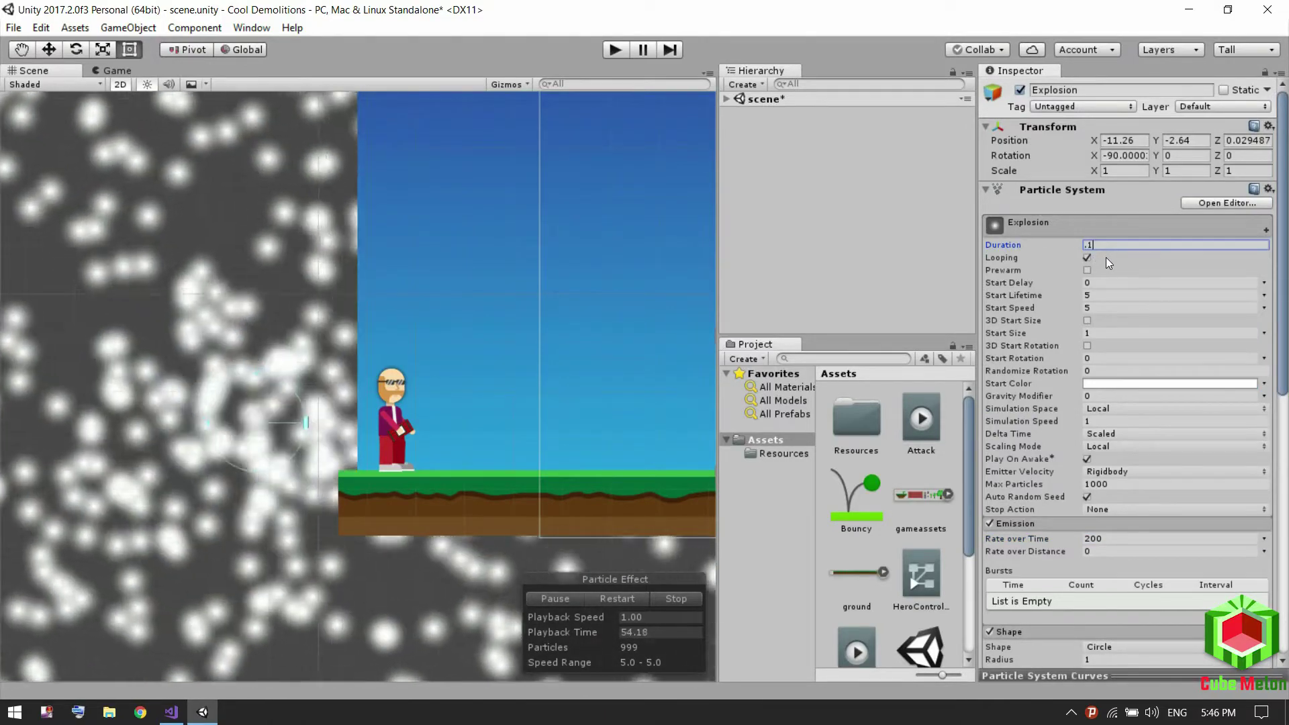
pyautogui.click(1088, 258)
pyautogui.click(557, 597)
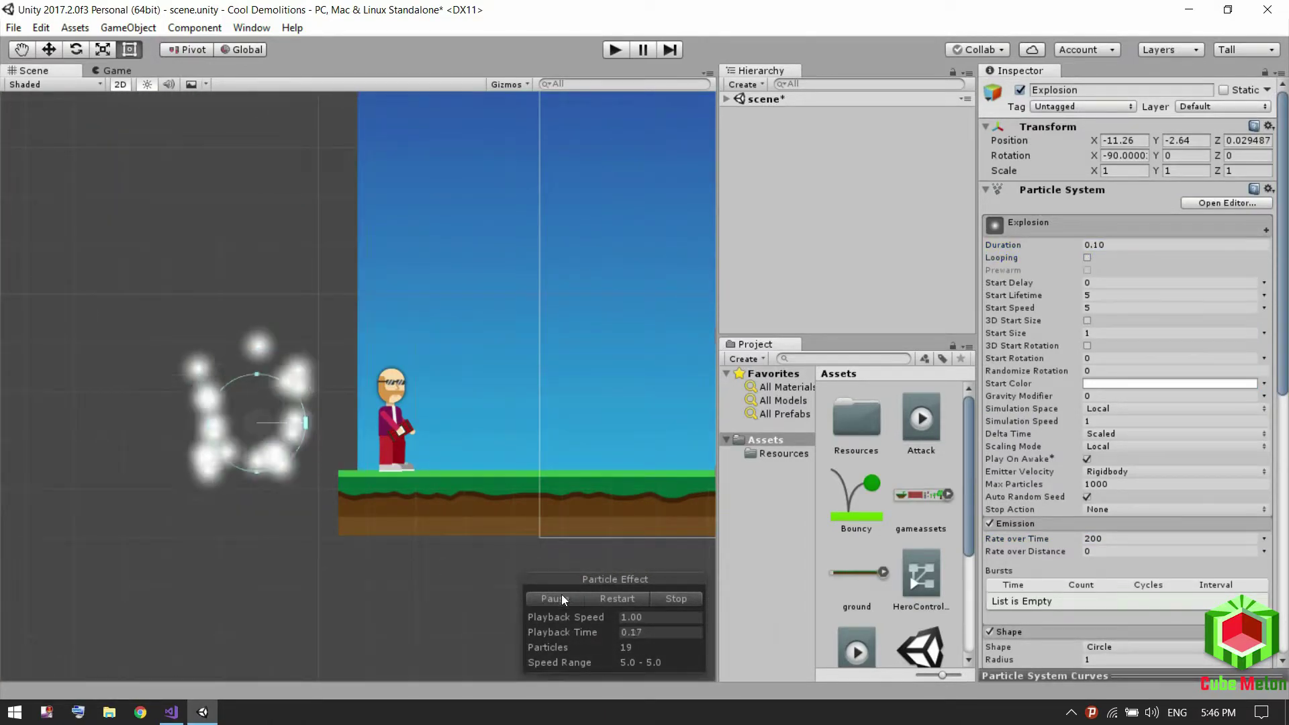
# Set the Renderer's render mode to Mesh.
pyautogui.scroll(-5, 1022, 400)
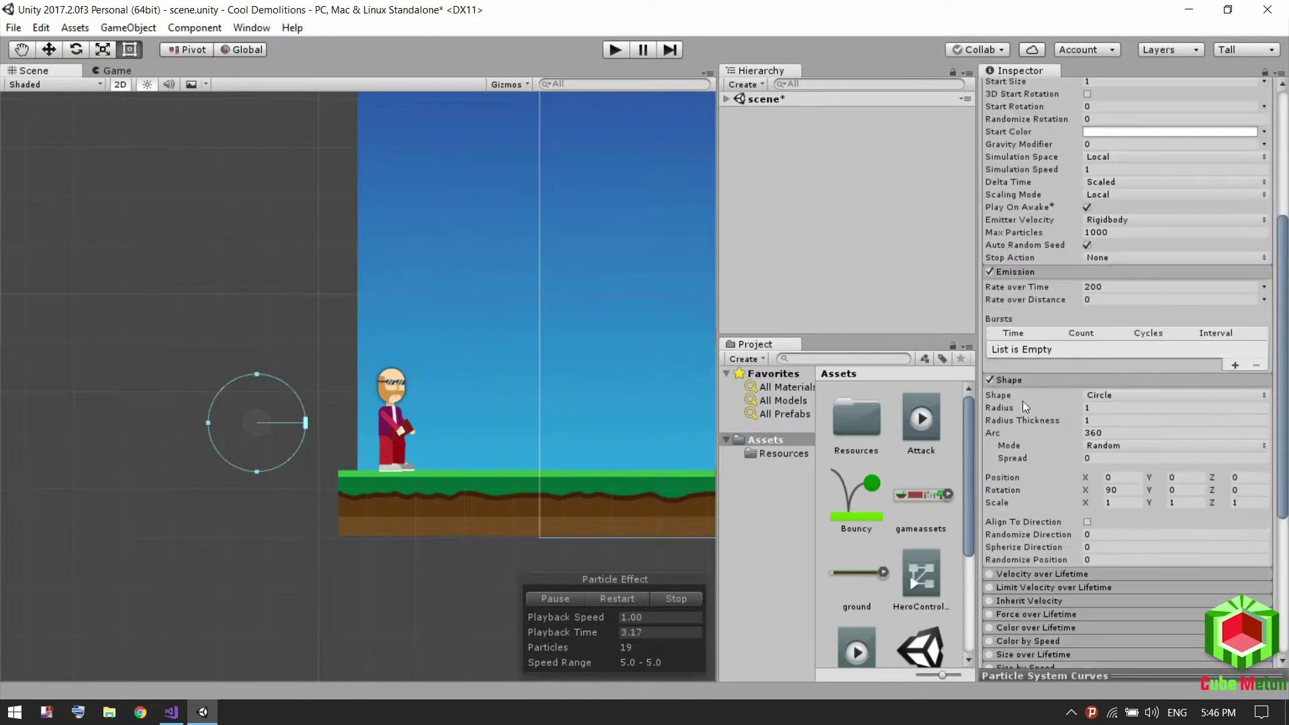
pyautogui.scroll(-5, 1033, 560)
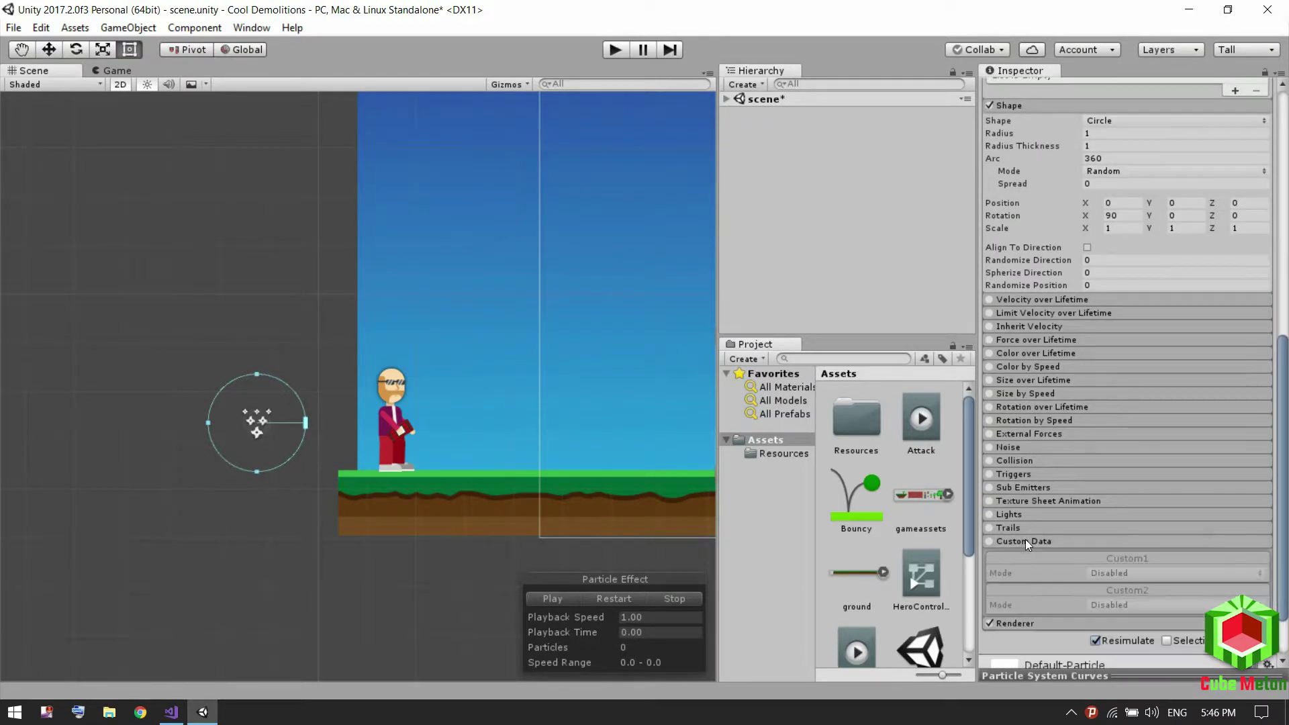
pyautogui.click(1021, 555)
pyautogui.scroll(-2, 1051, 533)
pyautogui.scroll(-3, 1052, 533)
pyautogui.click(1149, 368)
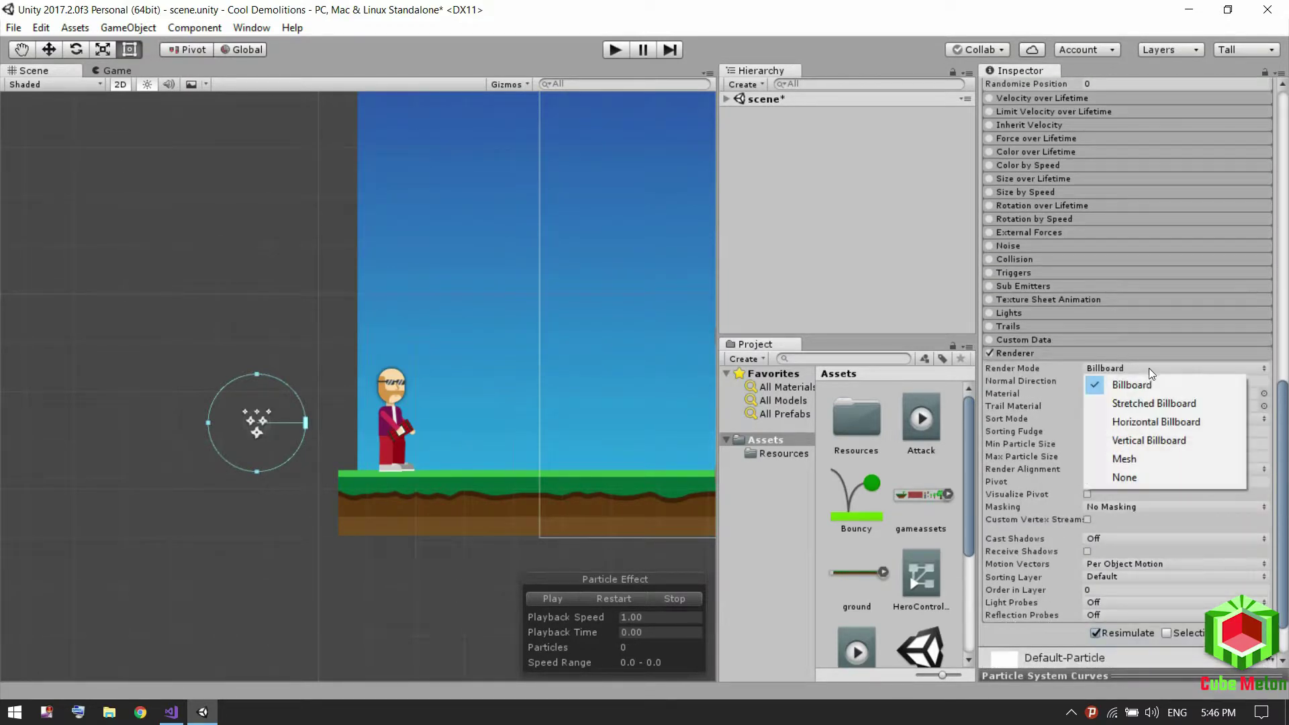
pyautogui.click(1117, 453)
# Turn Looping back on and play the particle preview.
pyautogui.scroll(10, 1109, 211)
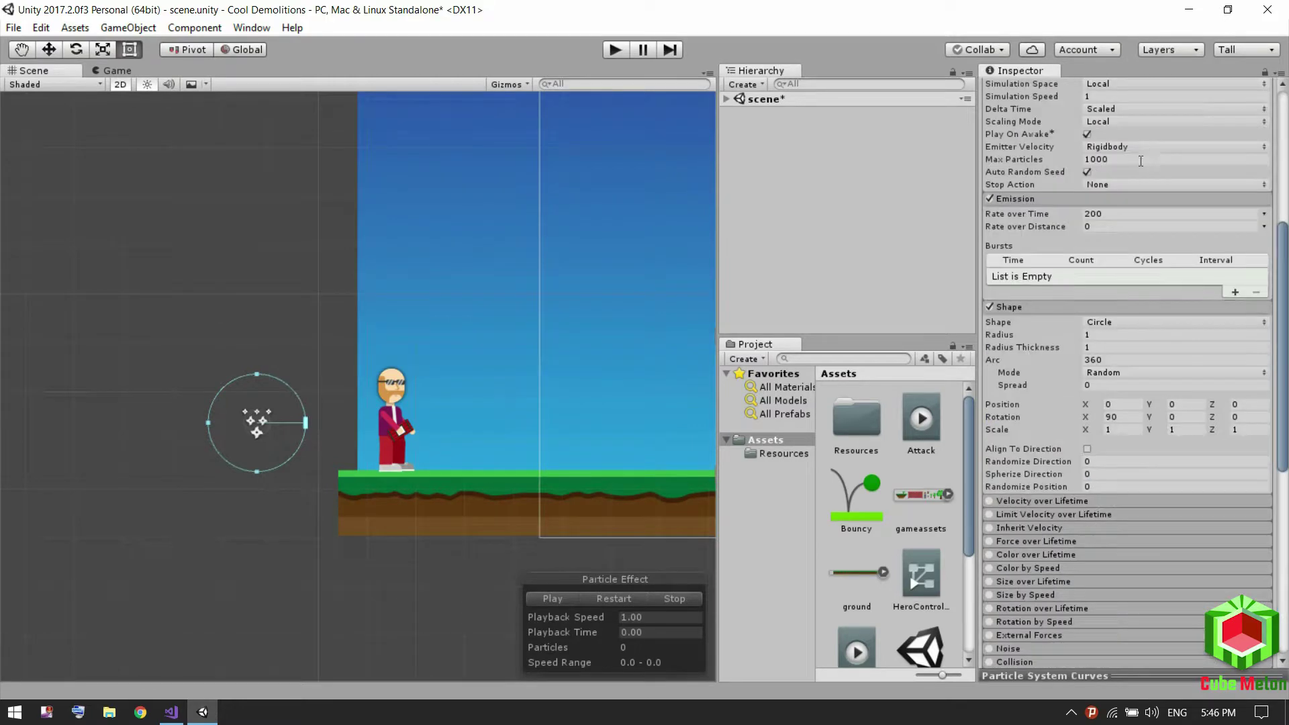
pyautogui.scroll(10, 1109, 211)
pyautogui.click(1087, 259)
pyautogui.scroll(-2, 1057, 251)
pyautogui.scroll(-13, 1056, 251)
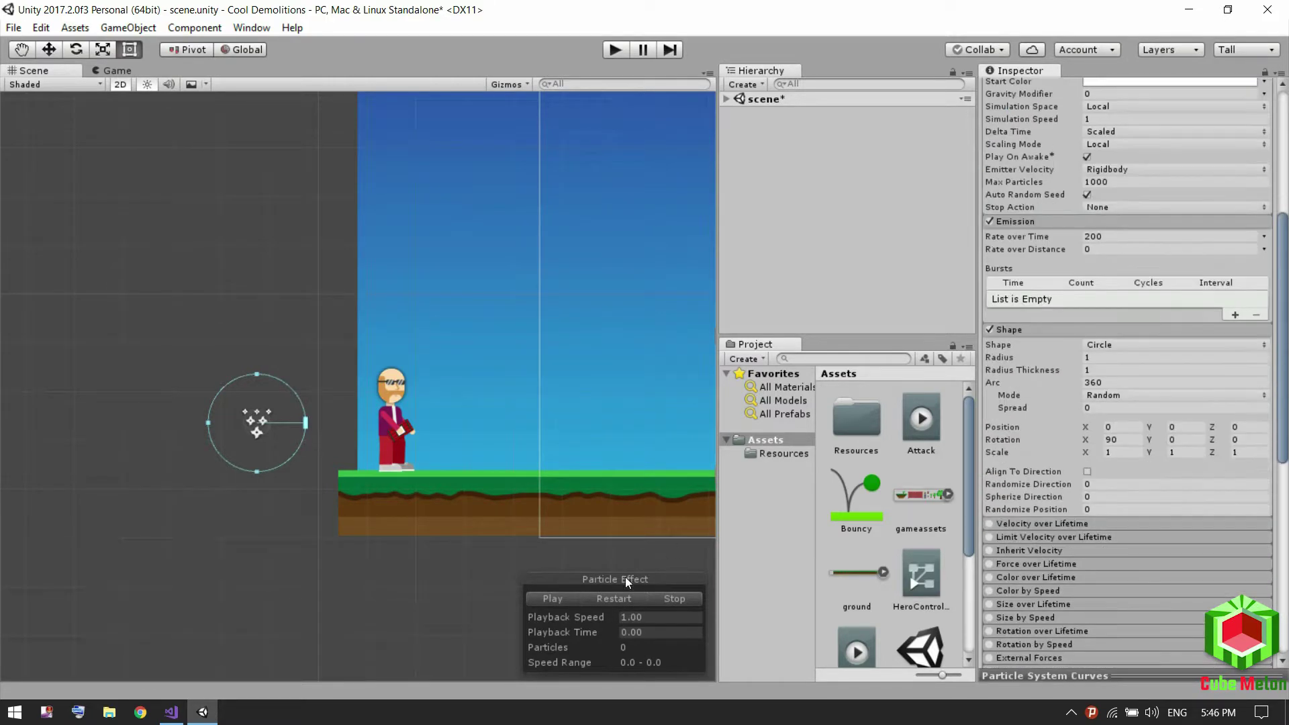
pyautogui.click(614, 598)
# Render the particles as Sphere meshes with the Sprites-Default material.
pyautogui.scroll(-10, 1077, 365)
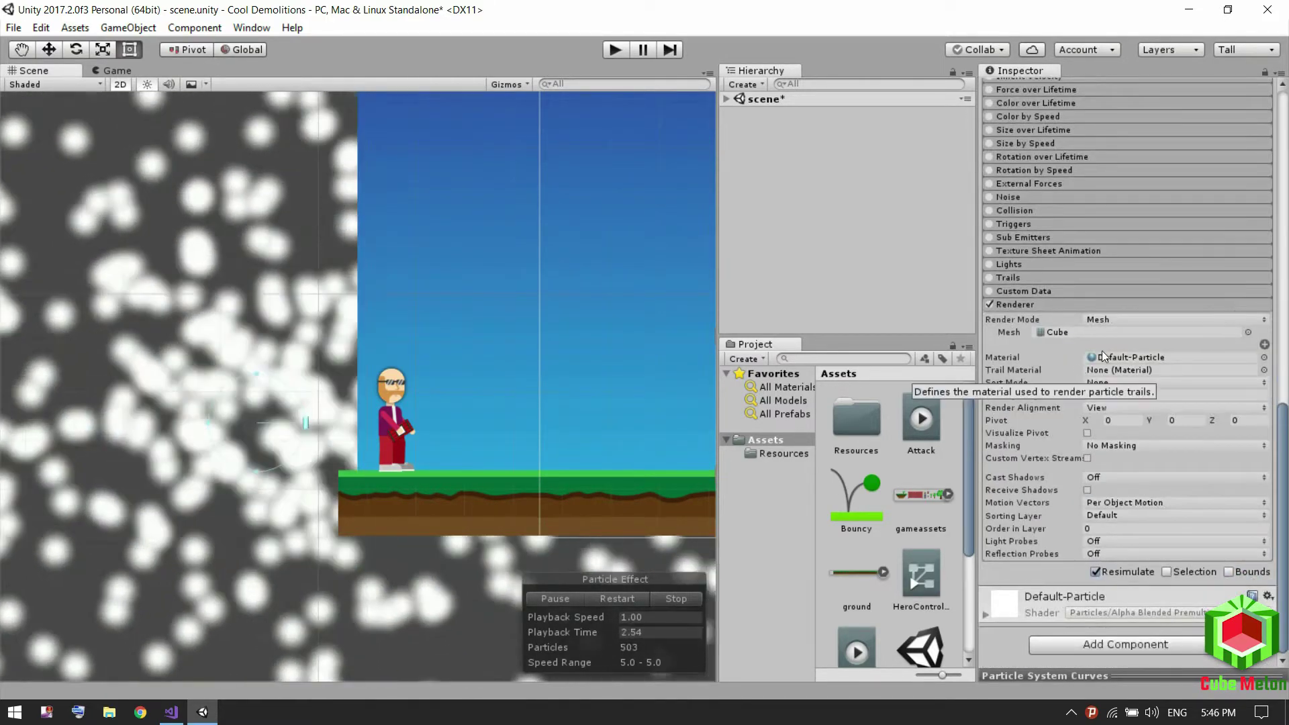
pyautogui.click(1247, 331)
pyautogui.doubleClick(691, 201)
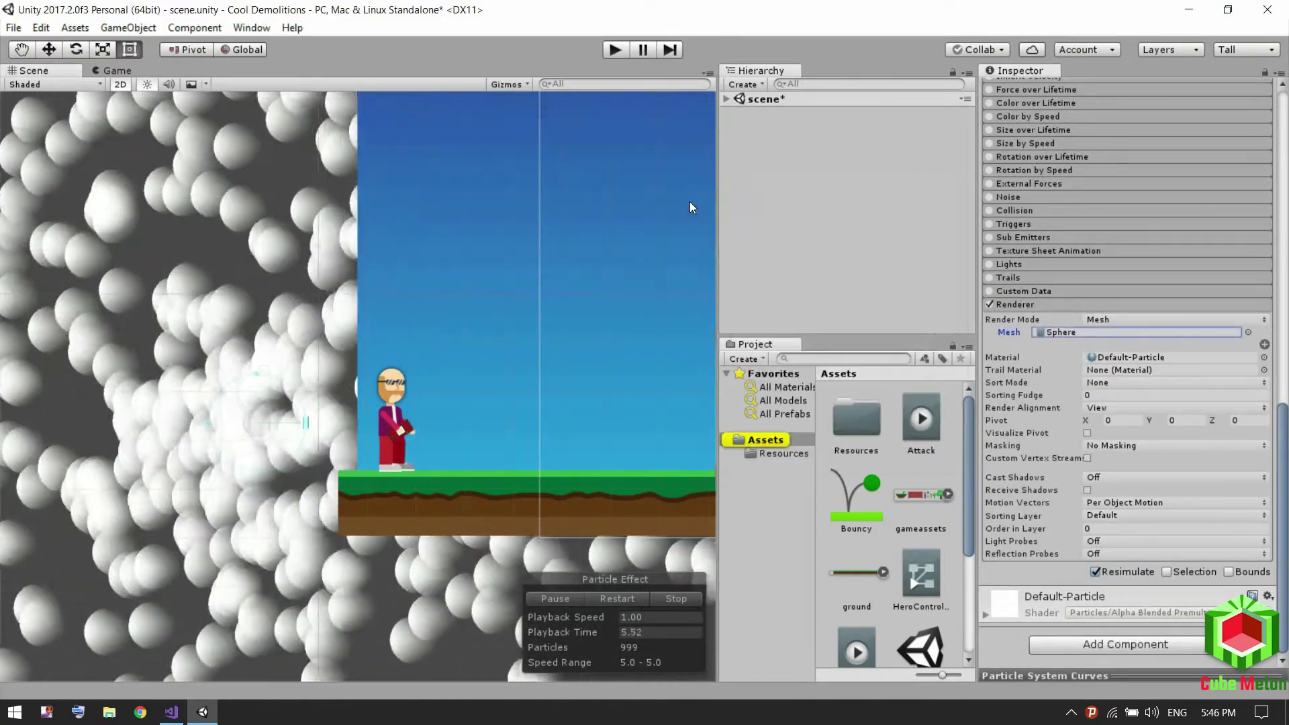
pyautogui.scroll(2, 1046, 372)
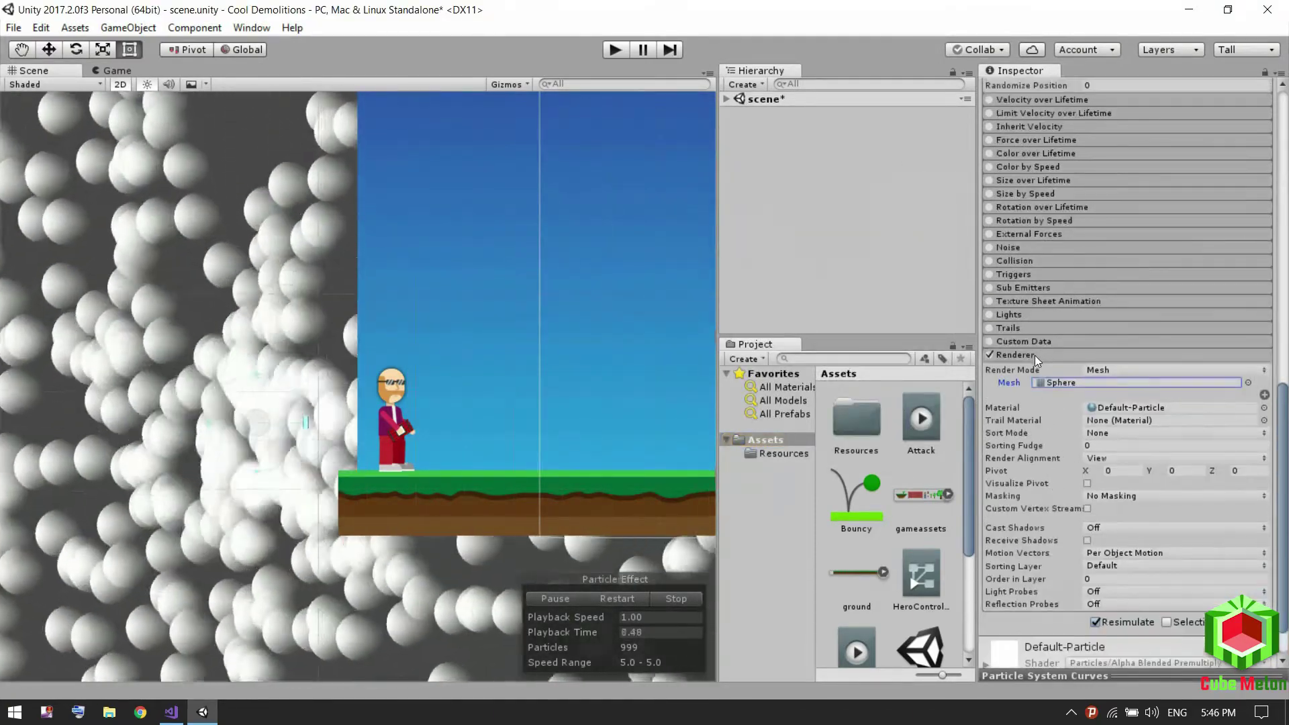
pyautogui.click(1113, 407)
pyautogui.click(1263, 408)
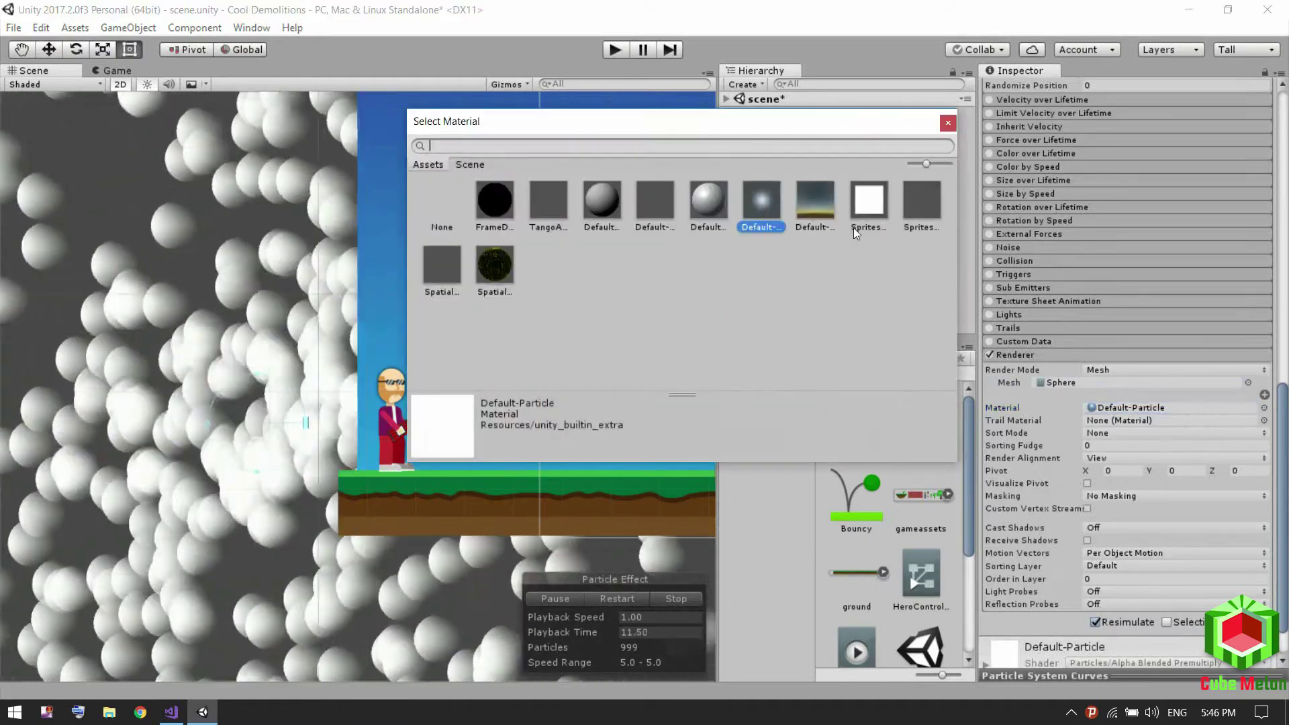
pyautogui.doubleClick(856, 213)
# Enable the Size over Lifetime module.
pyautogui.scroll(-2, 1049, 437)
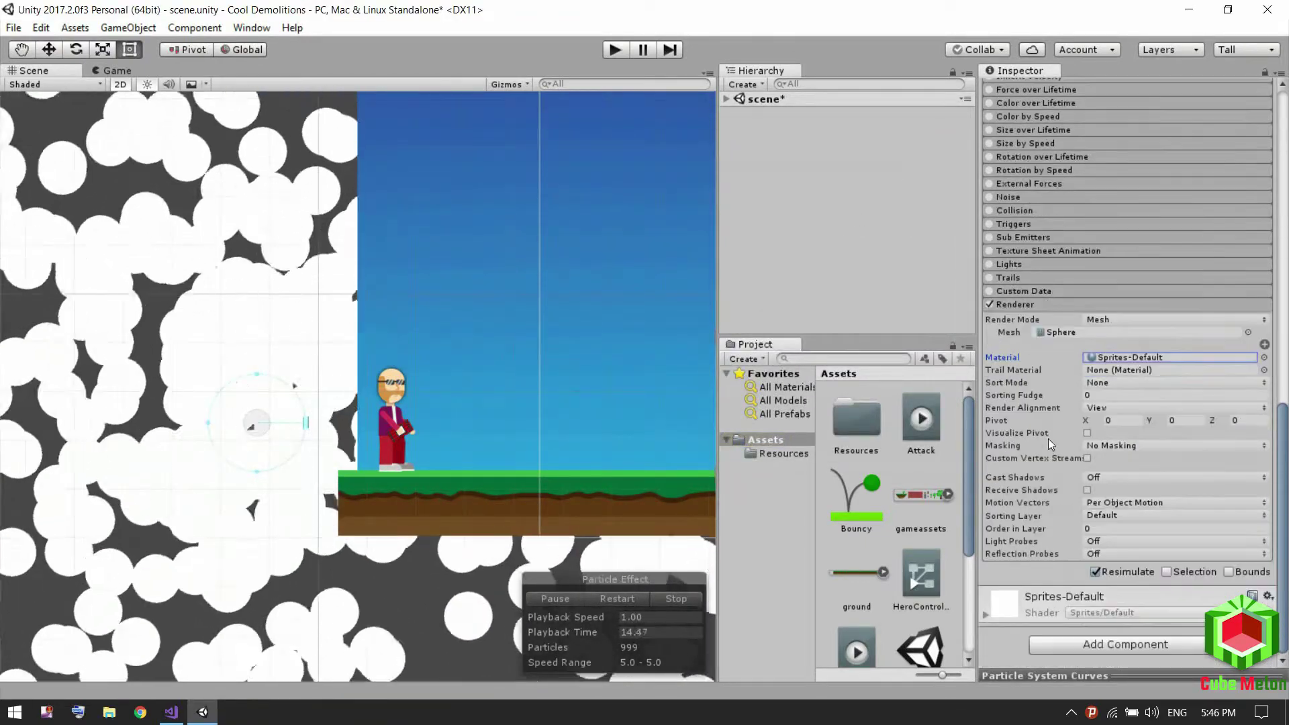
pyautogui.scroll(10, 1011, 315)
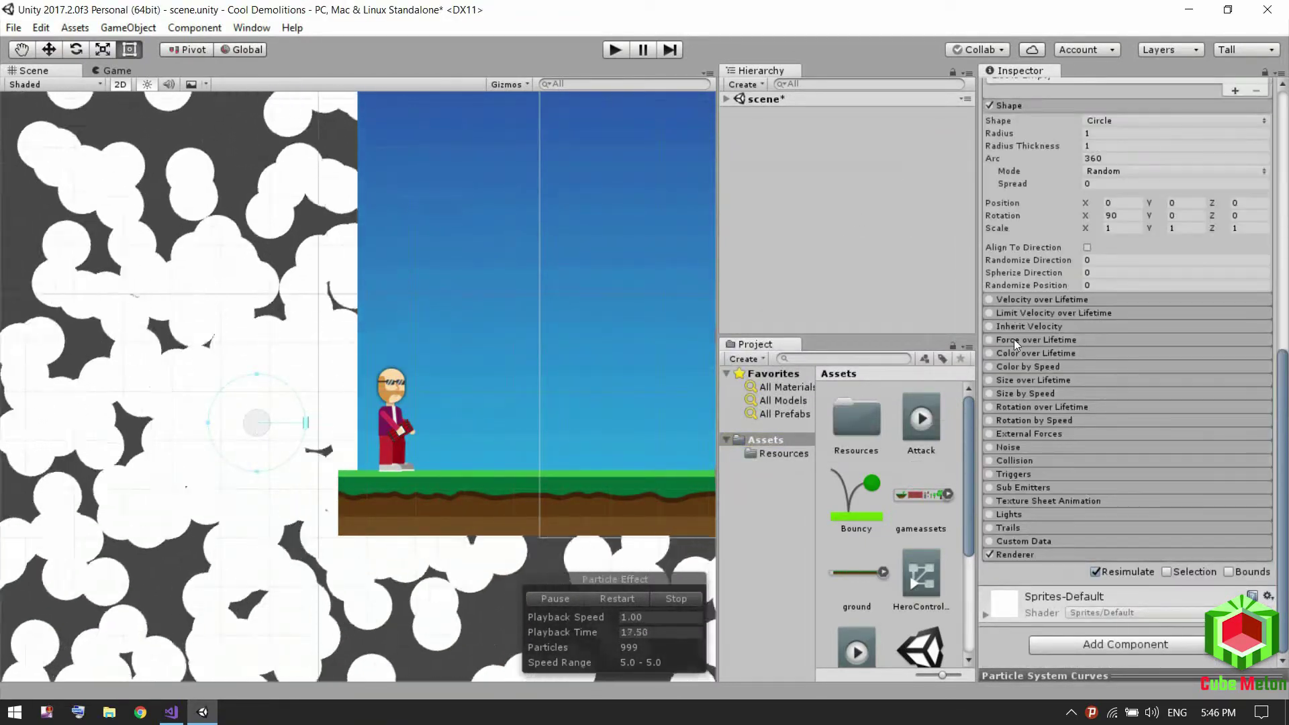
pyautogui.click(1005, 380)
pyautogui.scroll(15, 1138, 380)
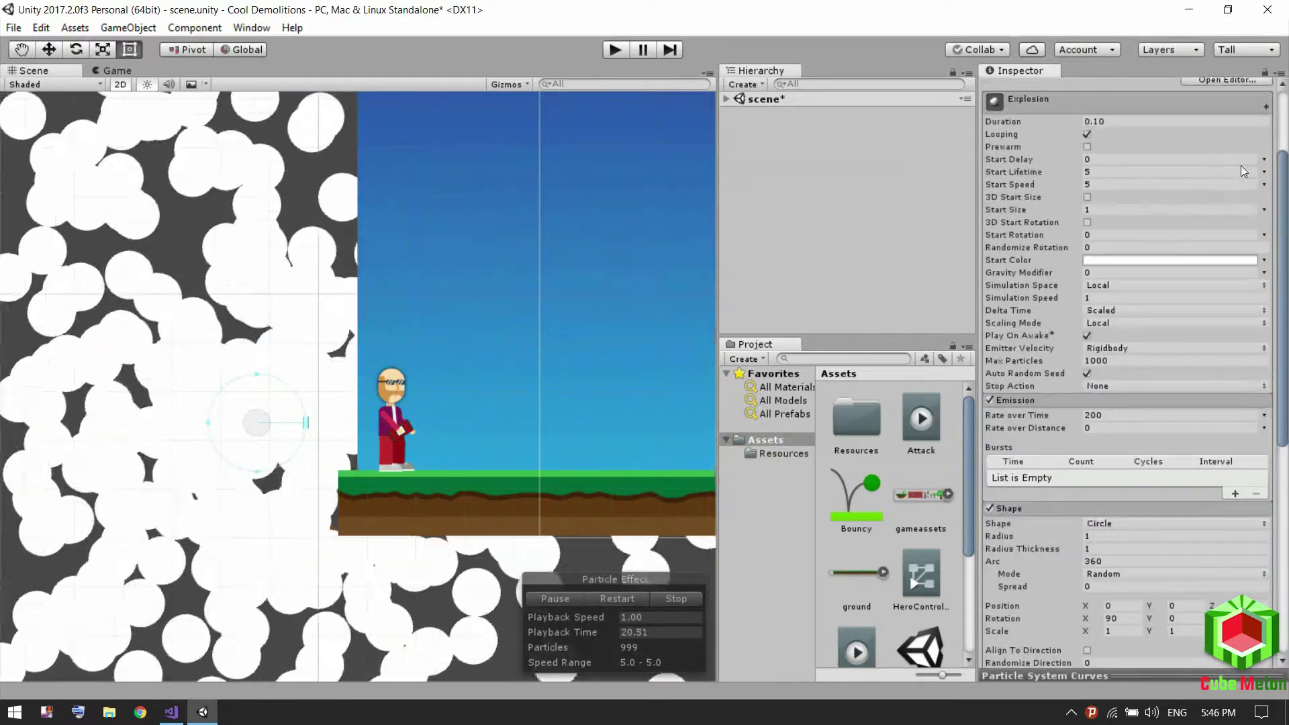
# Bring up the Size over Lifetime curve in the effect editor and drag its start and end keys.
pyautogui.click(1238, 237)
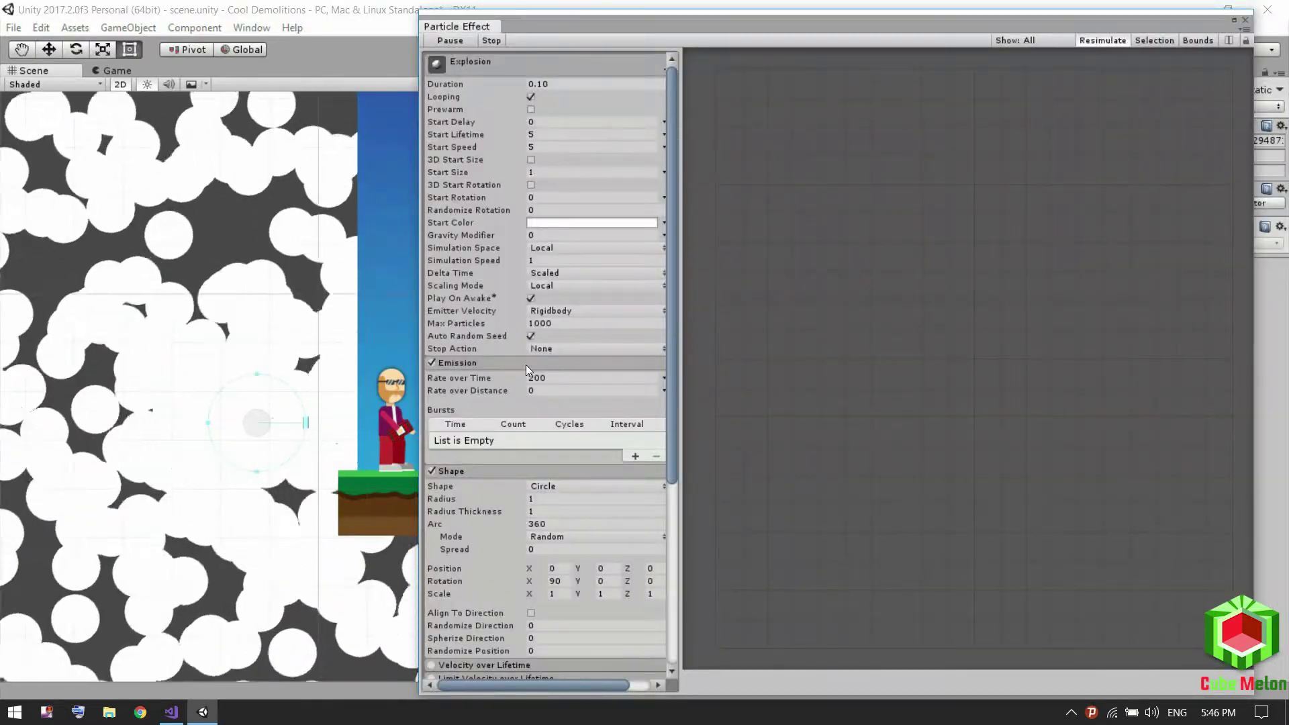
pyautogui.scroll(-3, 465, 410)
pyautogui.scroll(-3, 469, 406)
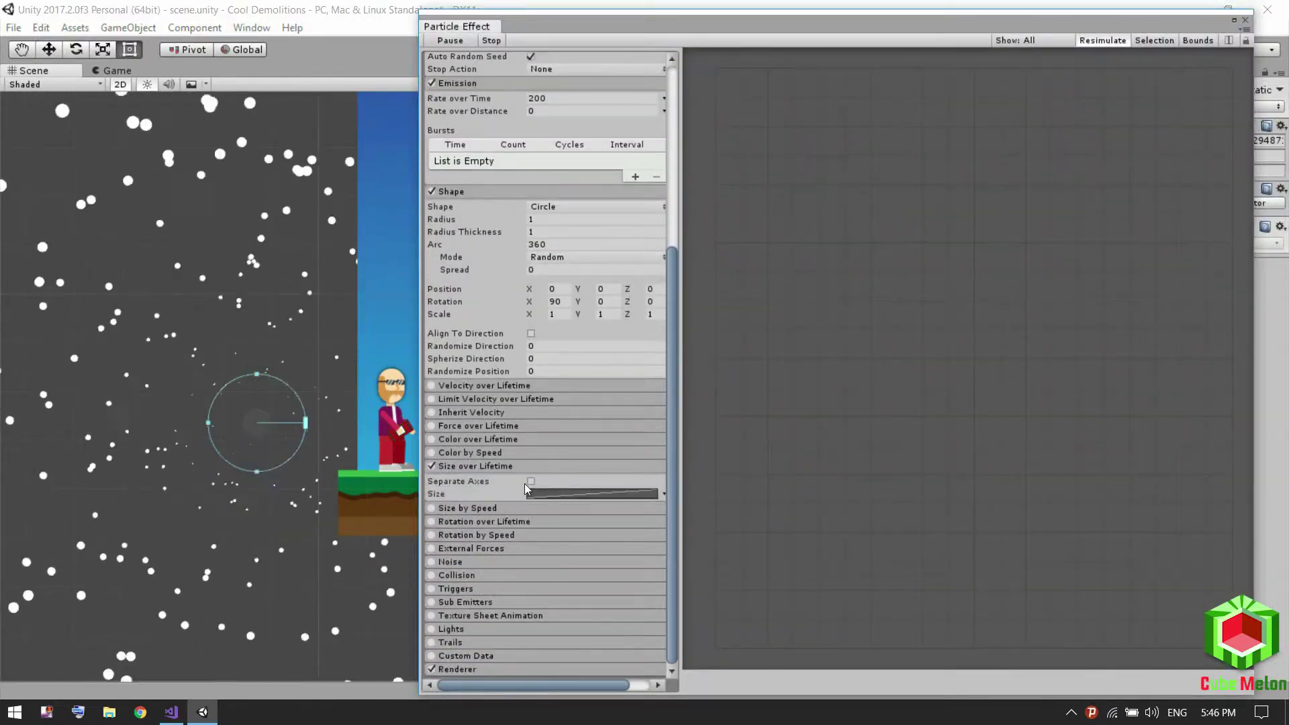
pyautogui.click(531, 482)
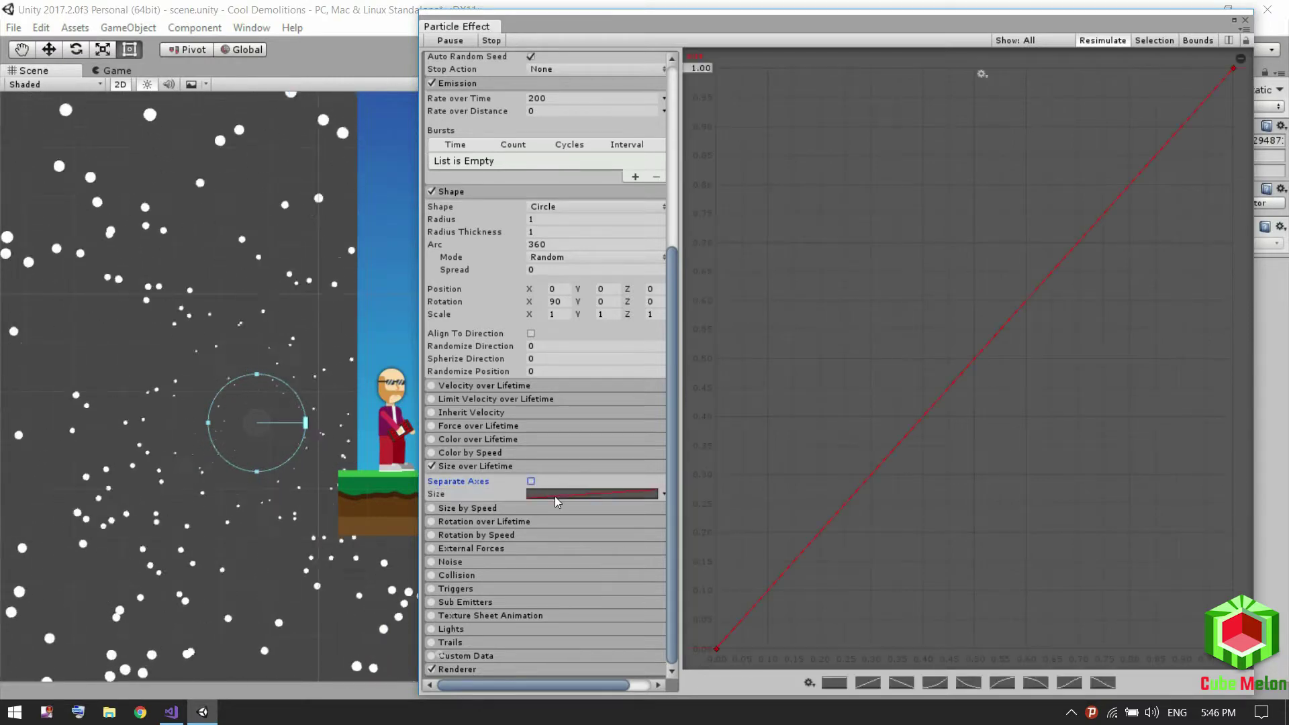
pyautogui.moveTo(718, 650)
pyautogui.mouseDown()
pyautogui.moveTo(686, 119)
pyautogui.moveTo(660, 58)
pyautogui.mouseUp()
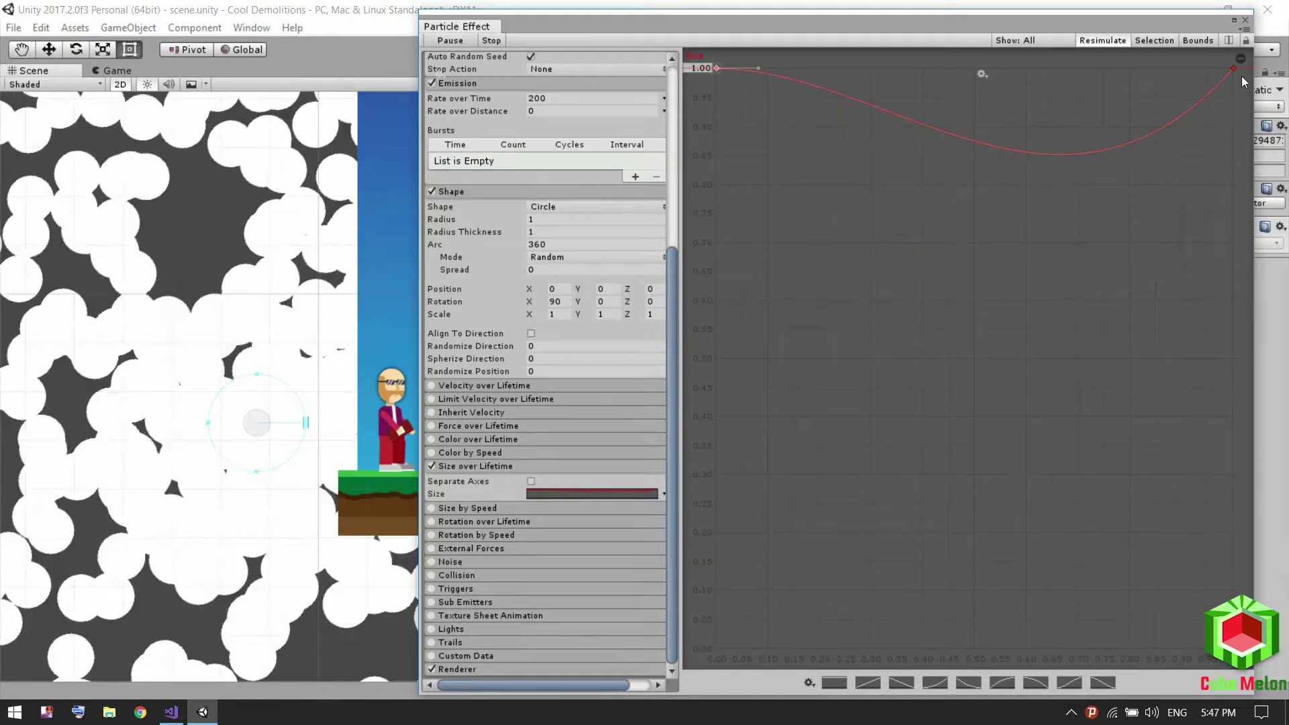
pyautogui.moveTo(1233, 67)
pyautogui.mouseDown()
pyautogui.moveTo(1246, 450)
pyautogui.moveTo(1206, 396)
pyautogui.mouseUp()
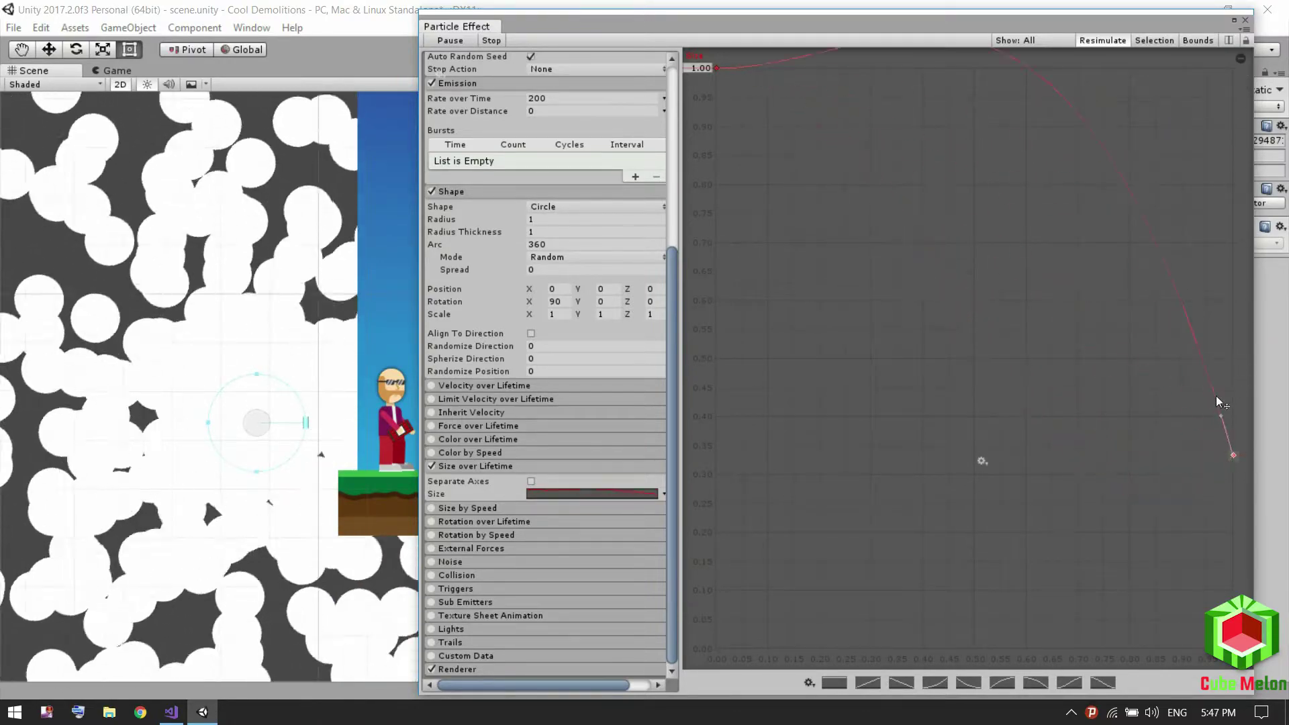
# Refine the Size curve to start near 0.67, swell to about 0.8, and end near 0.45.
pyautogui.scroll(-3, 236, 371)
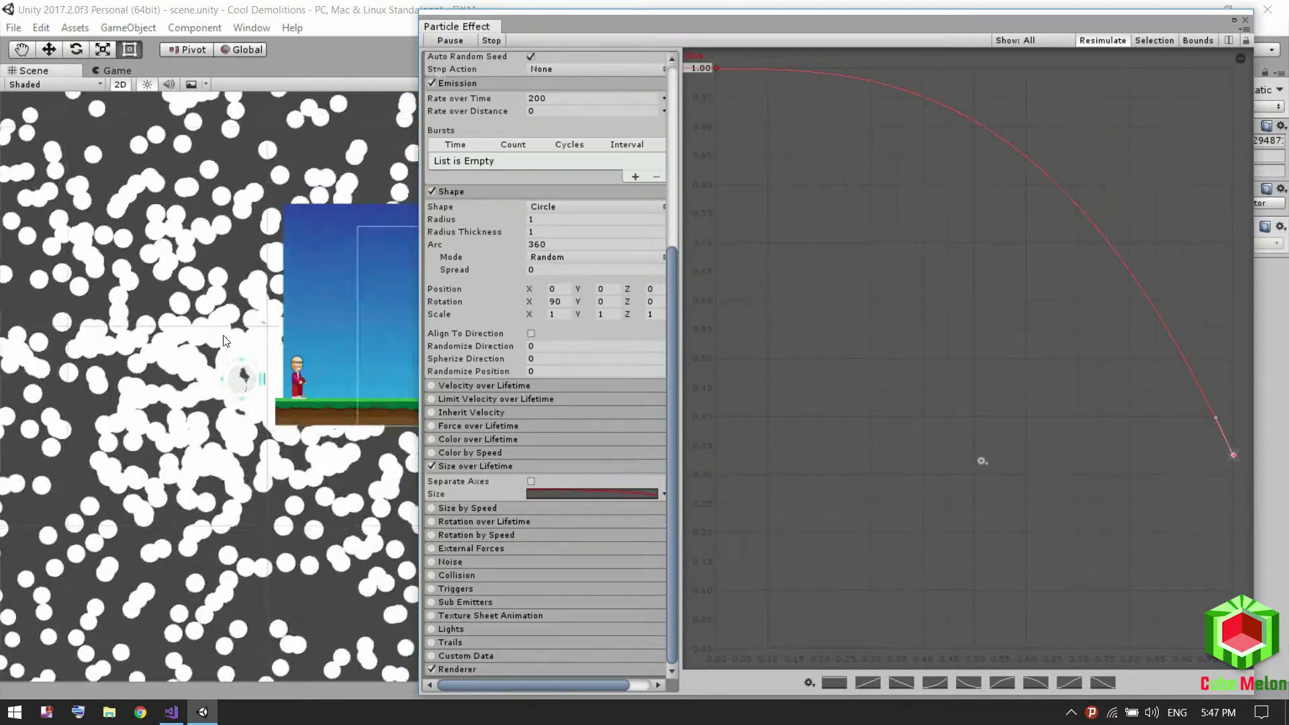
pyautogui.scroll(-3, 236, 371)
pyautogui.scroll(3, 237, 372)
pyautogui.scroll(5, 237, 371)
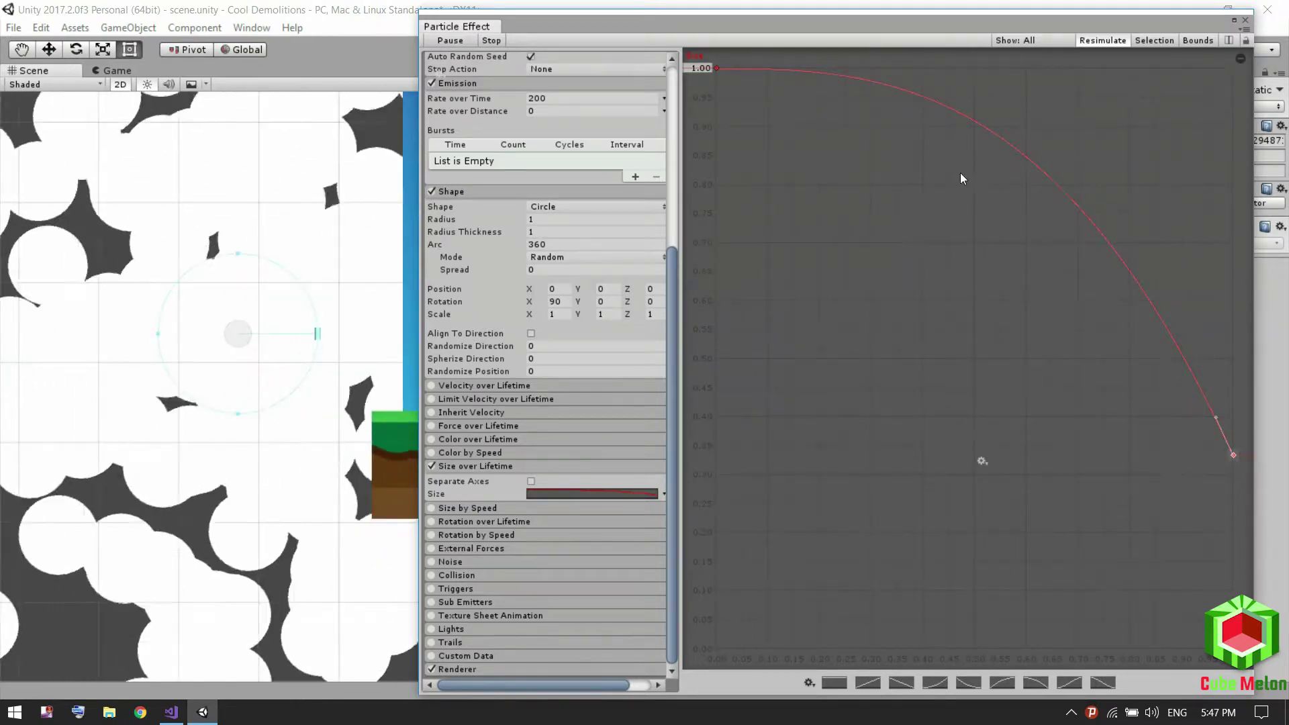
pyautogui.moveTo(715, 68); pyautogui.dragTo(663, 247)
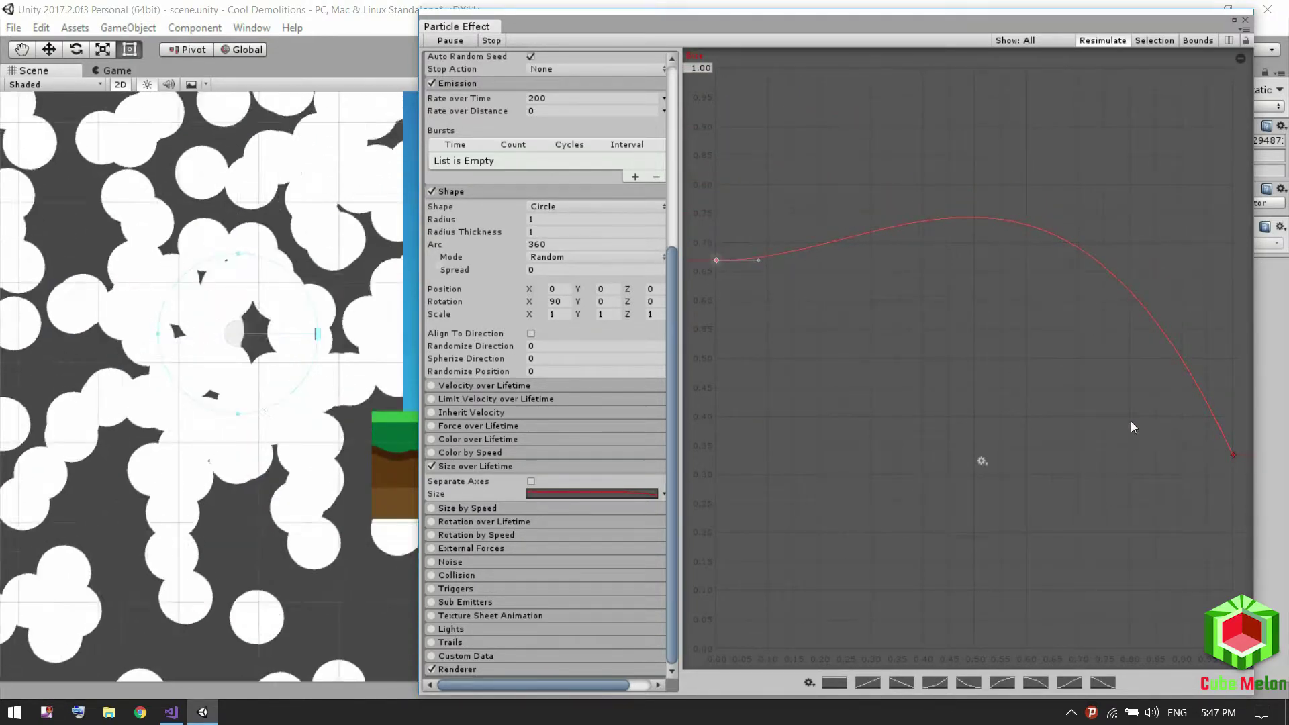
pyautogui.moveTo(1232, 454); pyautogui.dragTo(1233, 395)
pyautogui.scroll(-5, 231, 340)
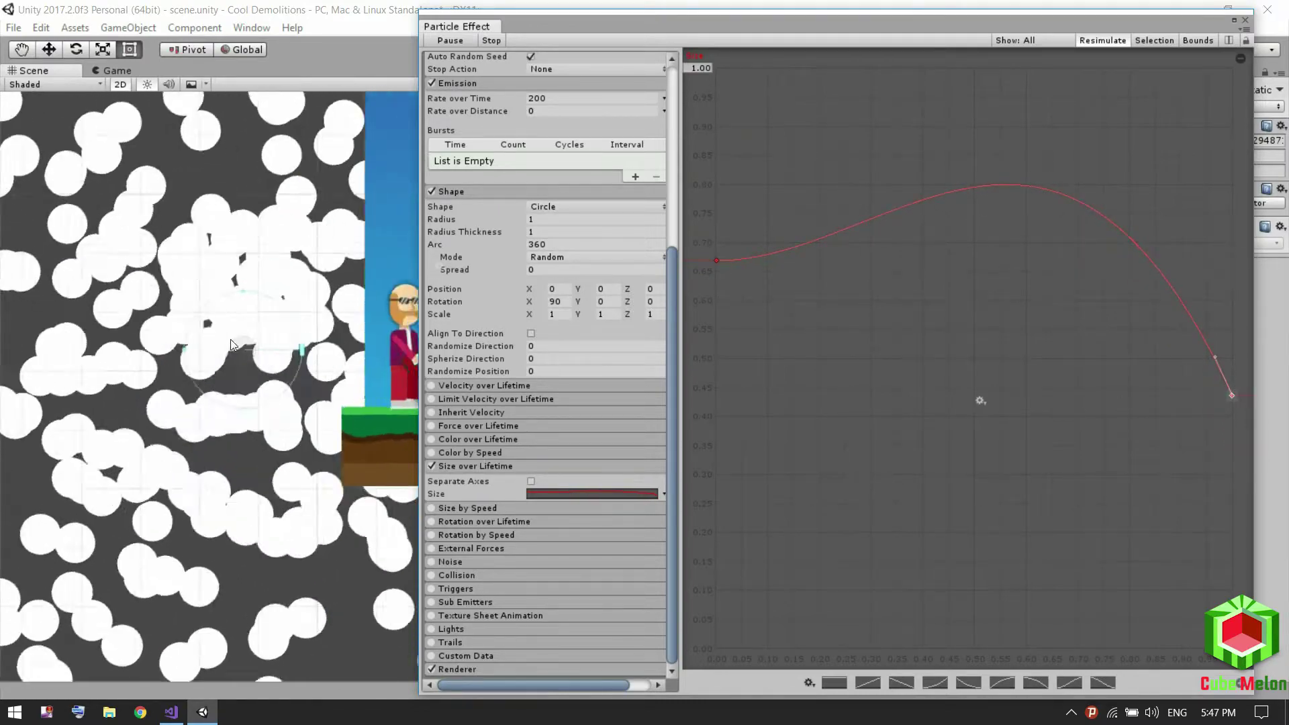
pyautogui.scroll(5, 544, 180)
pyautogui.scroll(3, 544, 180)
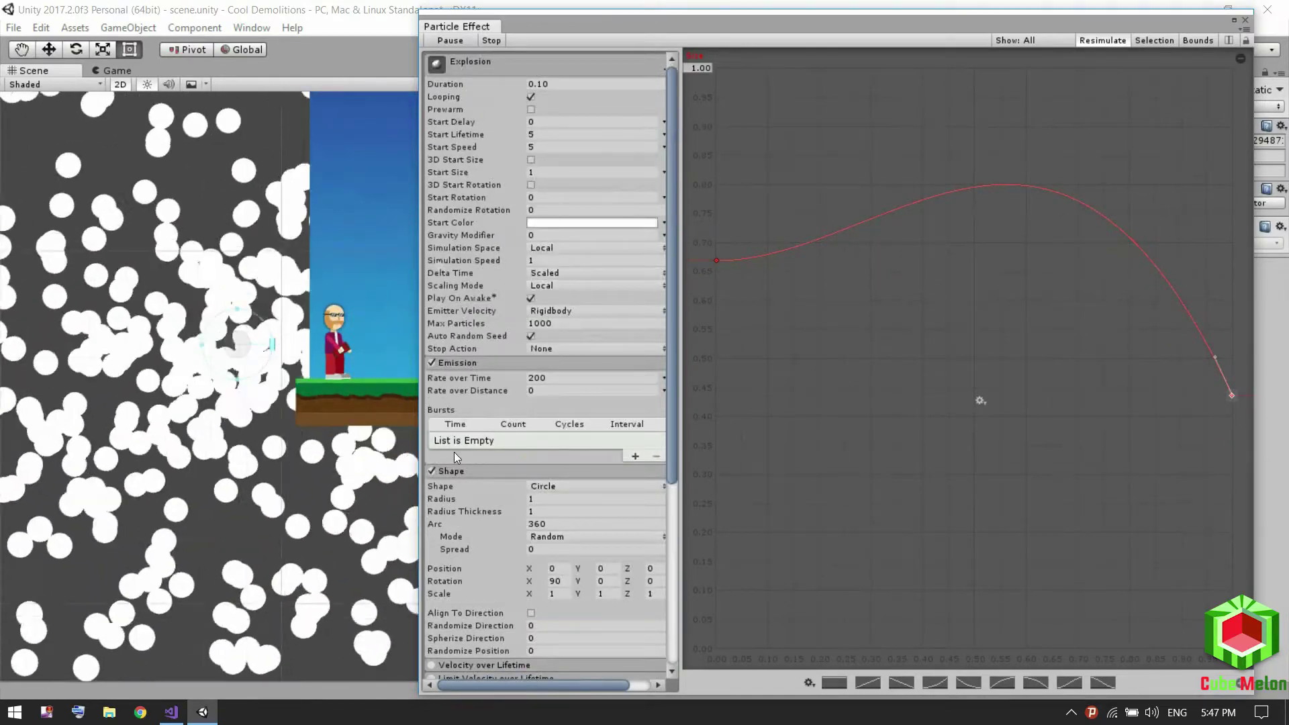
# Collapse the Emission and Shape modules and enable Velocity over Lifetime.
pyautogui.click(463, 363)
pyautogui.click(465, 377)
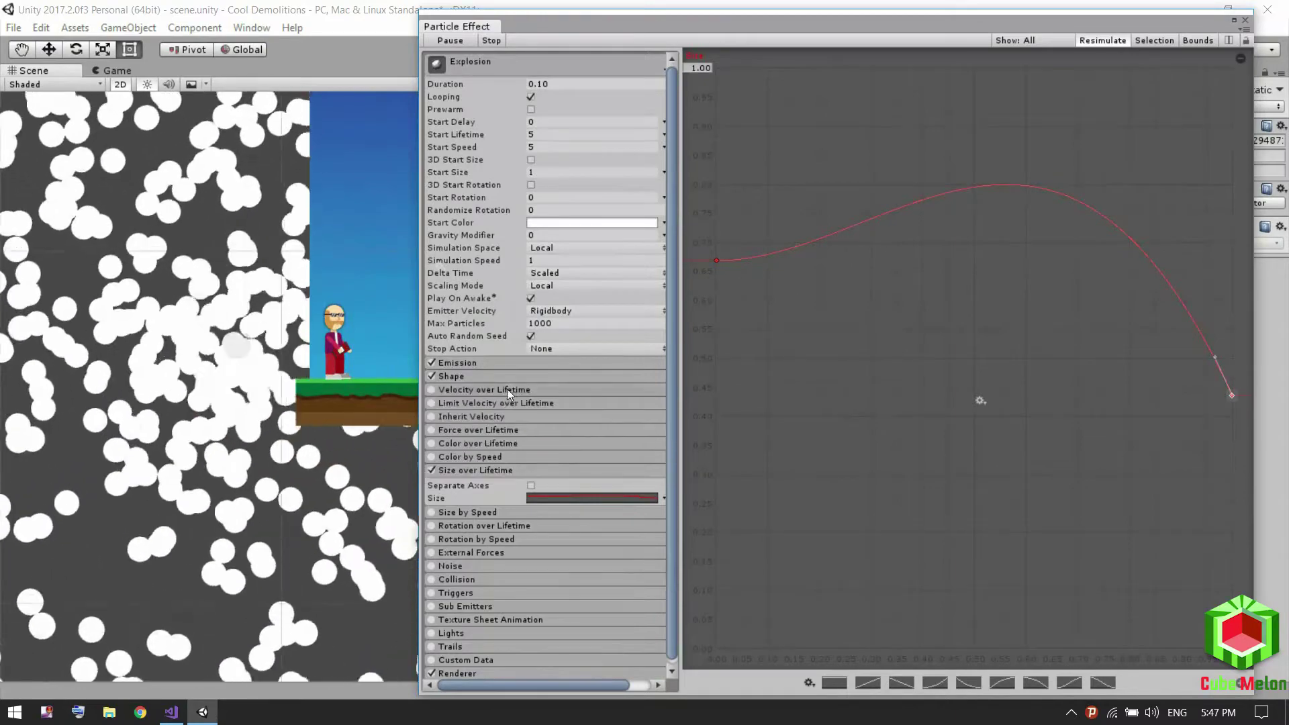
pyautogui.click(496, 389)
pyautogui.click(441, 389)
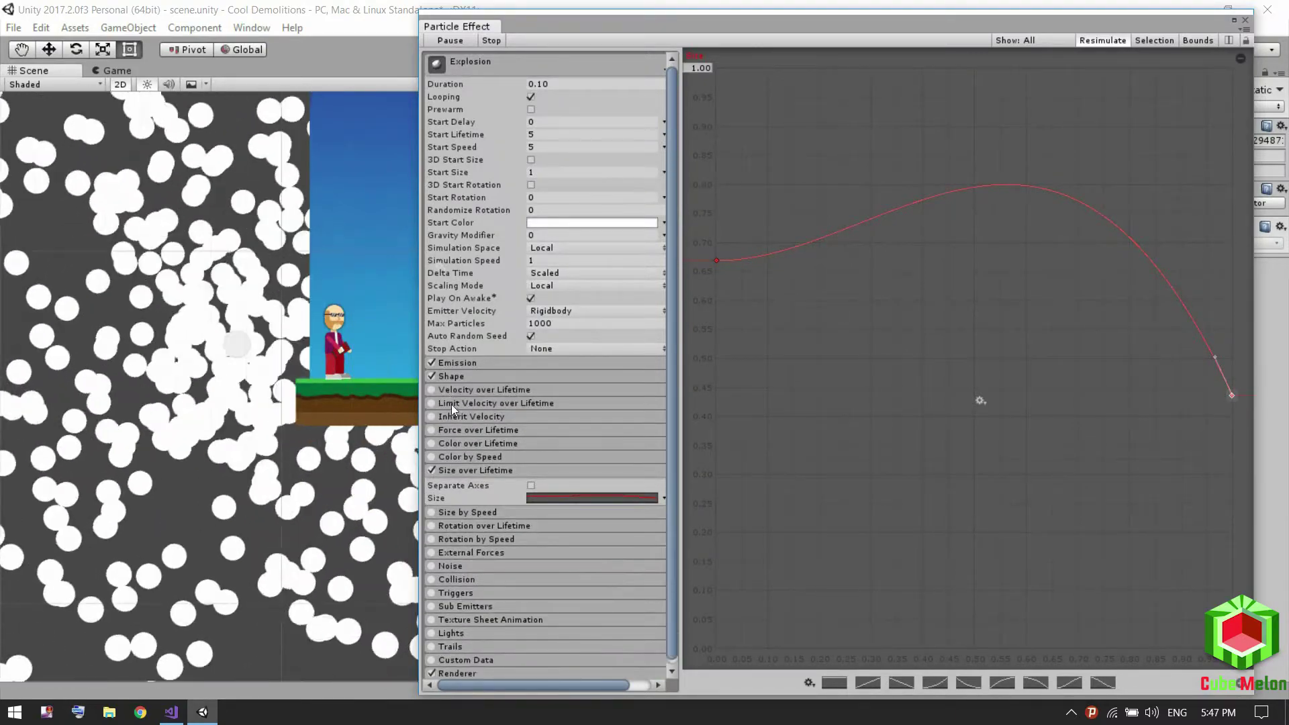
pyautogui.click(437, 390)
pyautogui.click(433, 392)
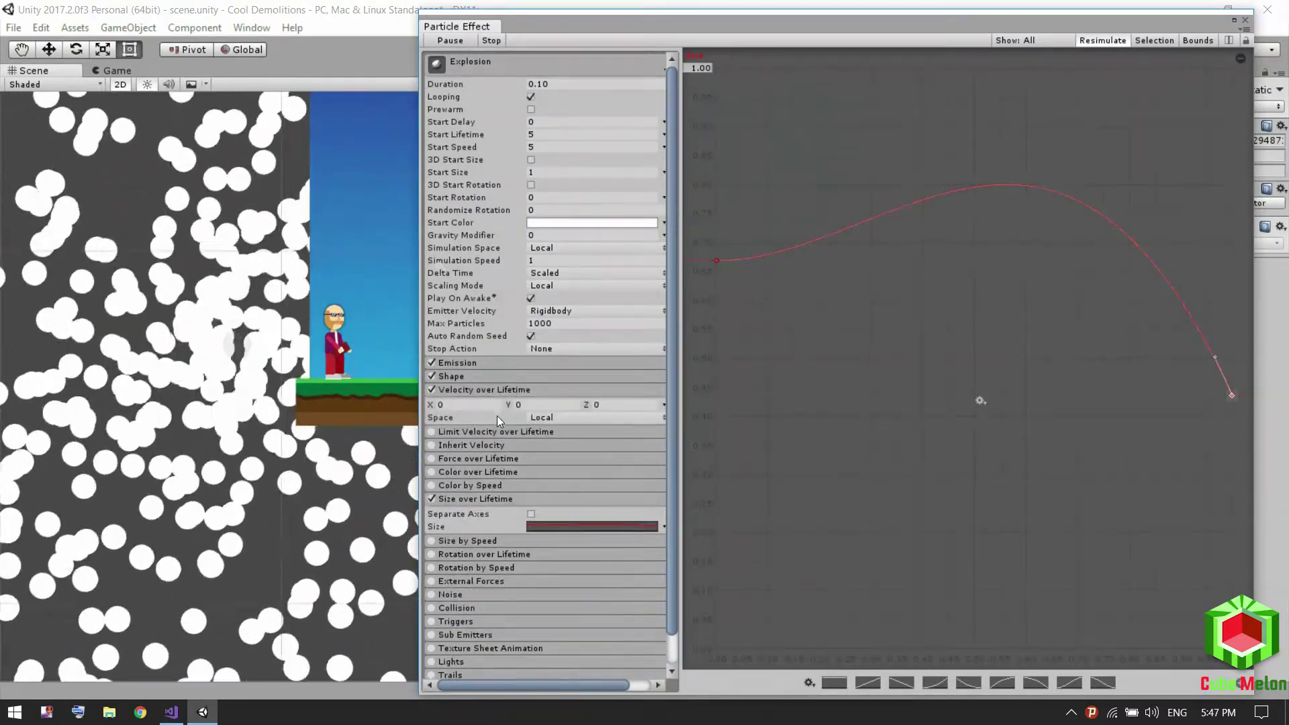
# Keep the velocity Space on Local and try X velocity values such as 3.14 and 1.01.
pyautogui.click(510, 432)
pyautogui.click(551, 418)
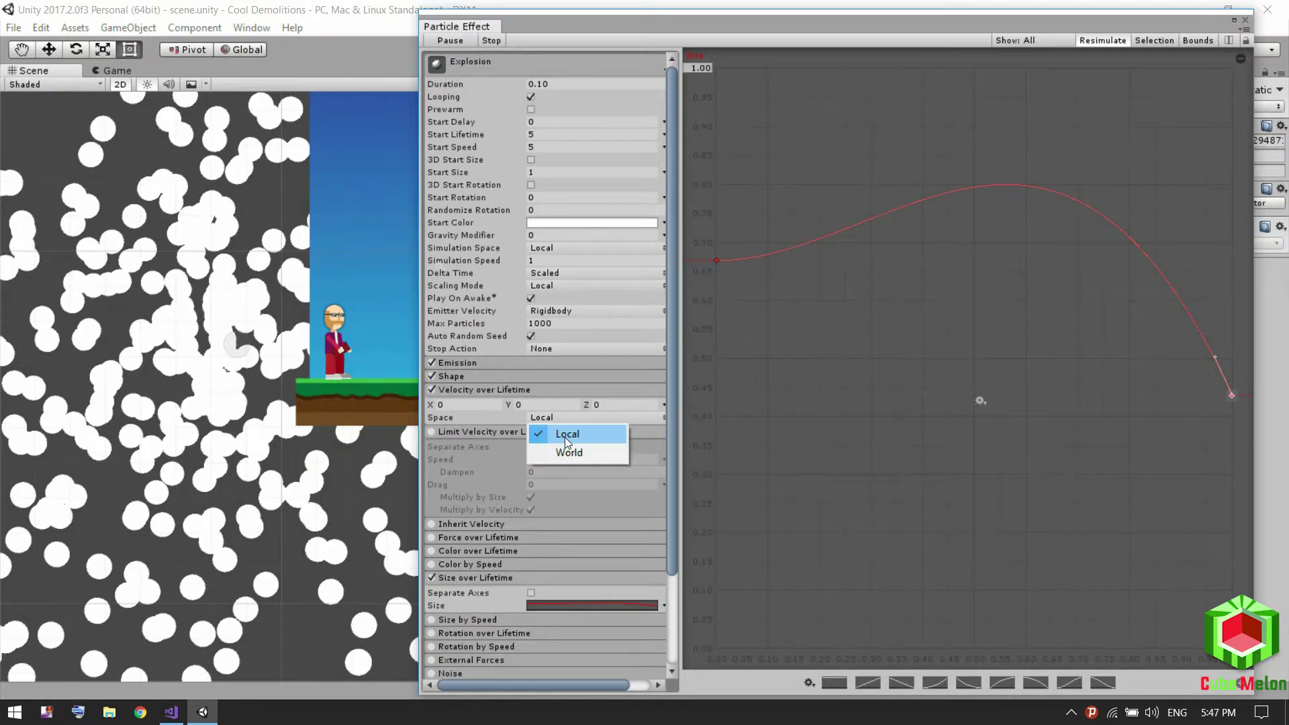
pyautogui.click(565, 437)
pyautogui.click(468, 405)
pyautogui.write('3.14')
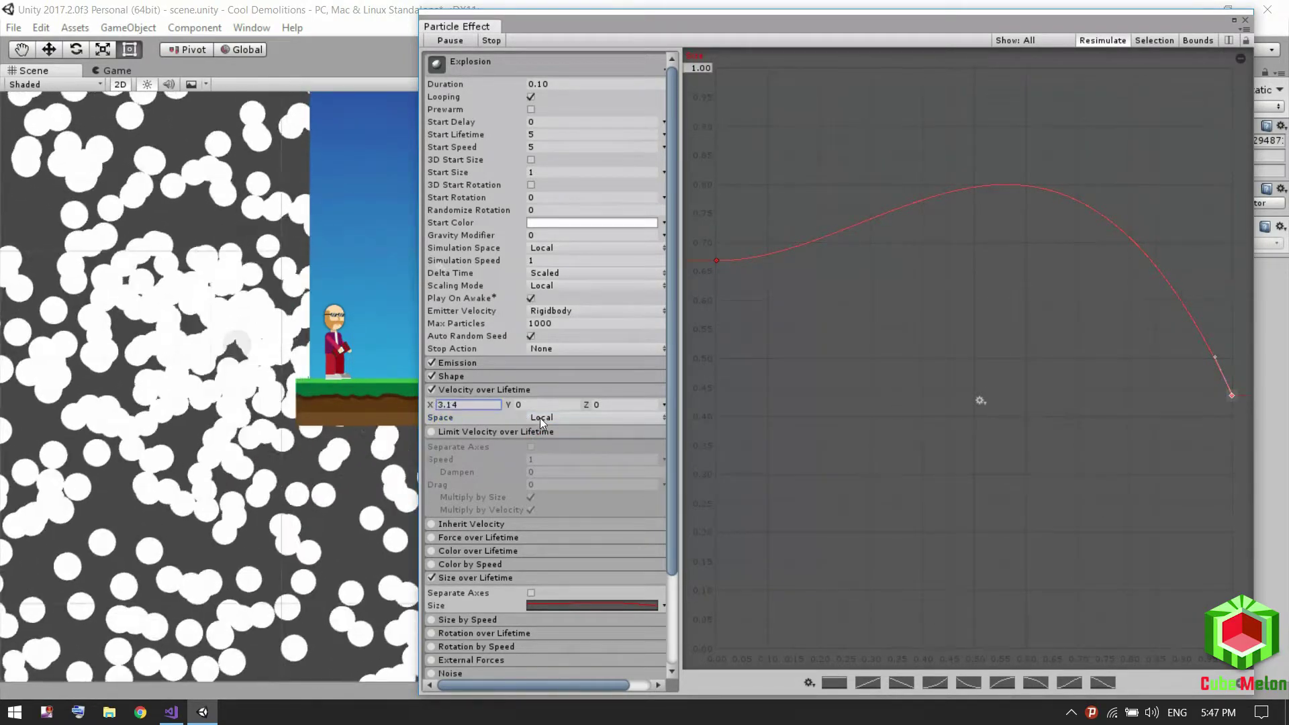
pyautogui.press('BackSpace')
pyautogui.press('BackSpace')
pyautogui.press('BackSpace')
pyautogui.write('1.01')
pyautogui.doubleClick(473, 405)
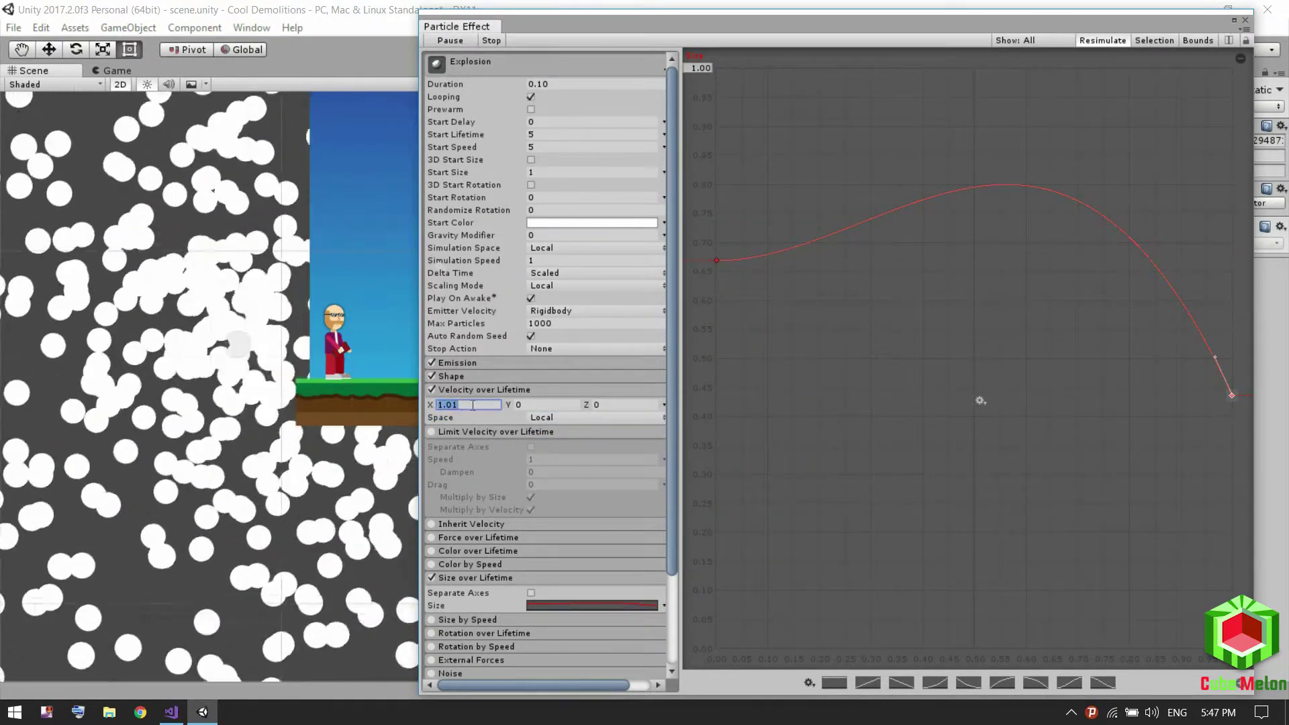
# Disable Velocity over Lifetime and enable Limit Velocity over Lifetime with Speed 1 and Drag 2.49.
pyautogui.click(446, 389)
pyautogui.click(432, 389)
pyautogui.click(432, 403)
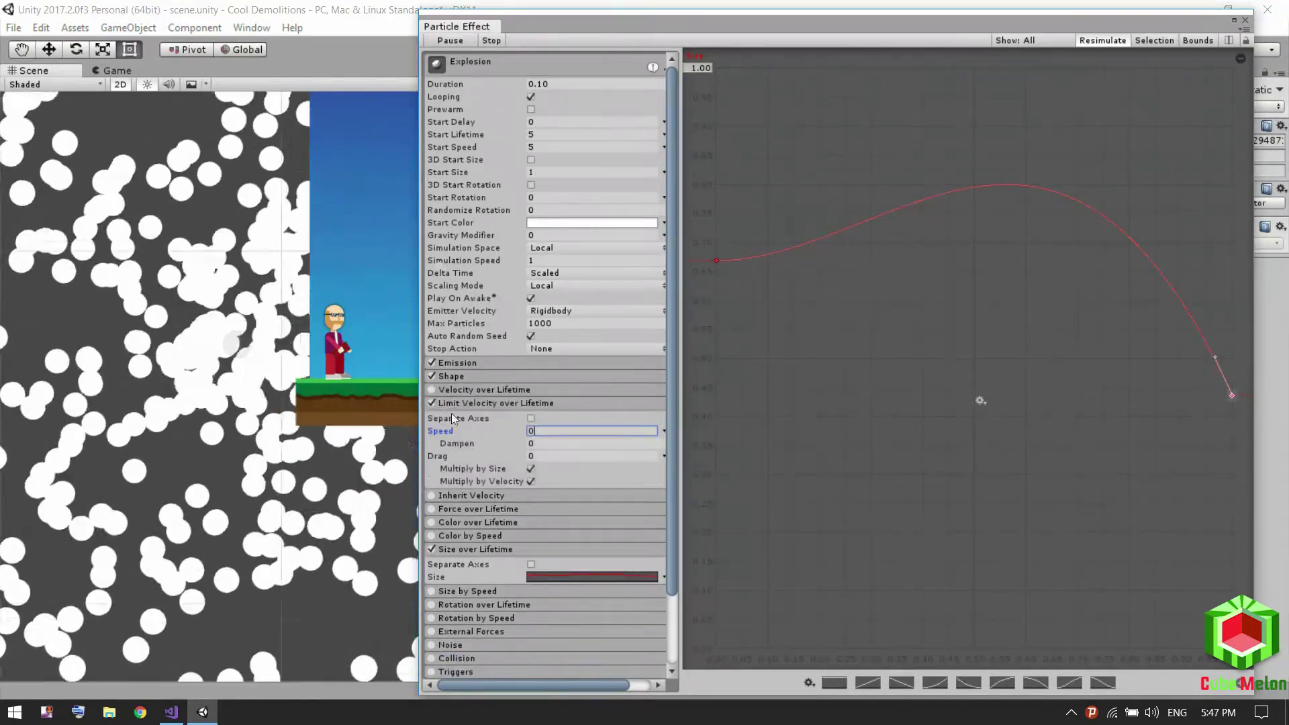
pyautogui.write('1')
pyautogui.click(537, 456)
pyautogui.write('2.25')
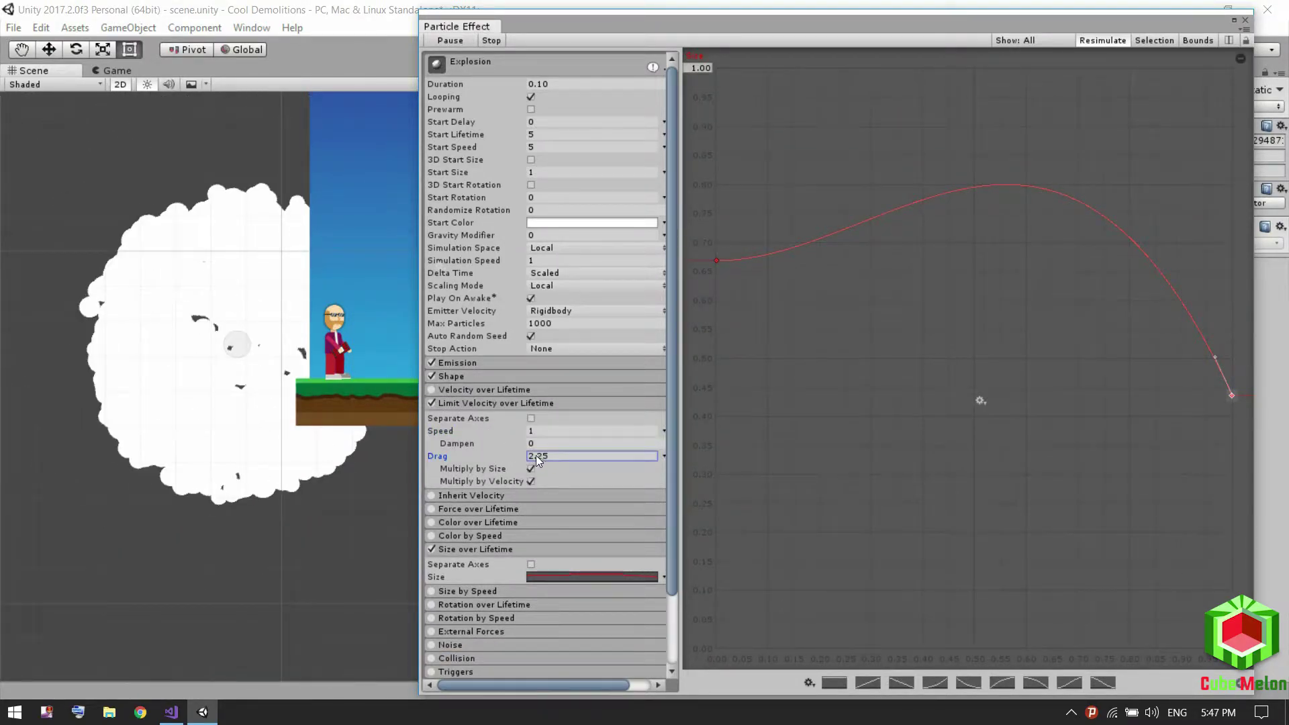
pyautogui.press('BackSpace')
pyautogui.press('BackSpace')
pyautogui.write('49')
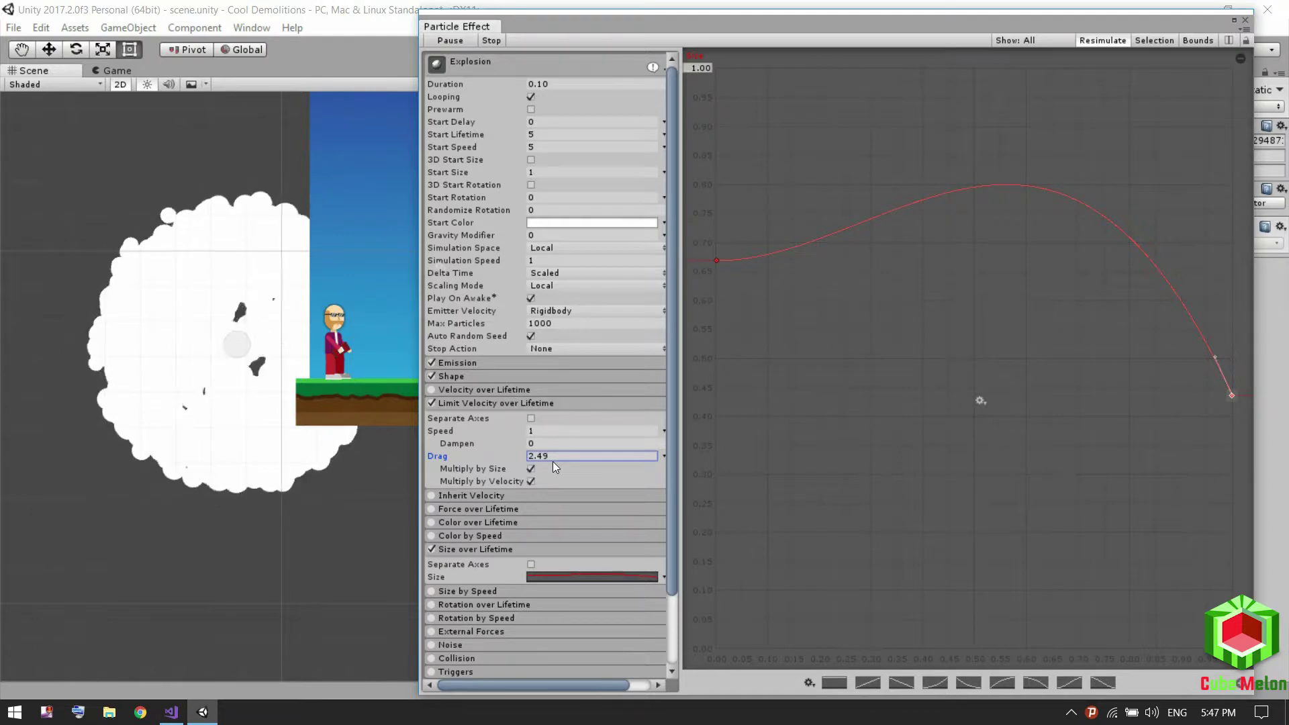
# Drag the Size curve's end key down near 0 so each puff shrinks to almost nothing.
pyautogui.click(461, 402)
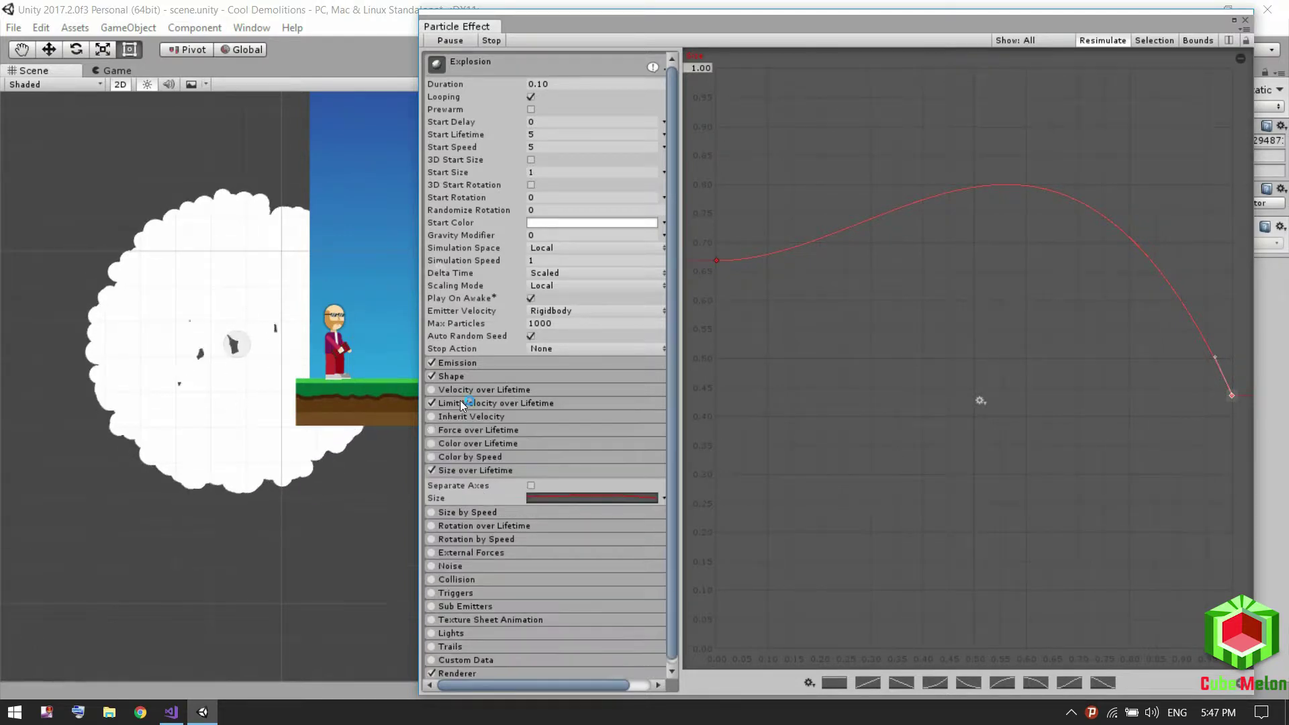
pyautogui.click(491, 481)
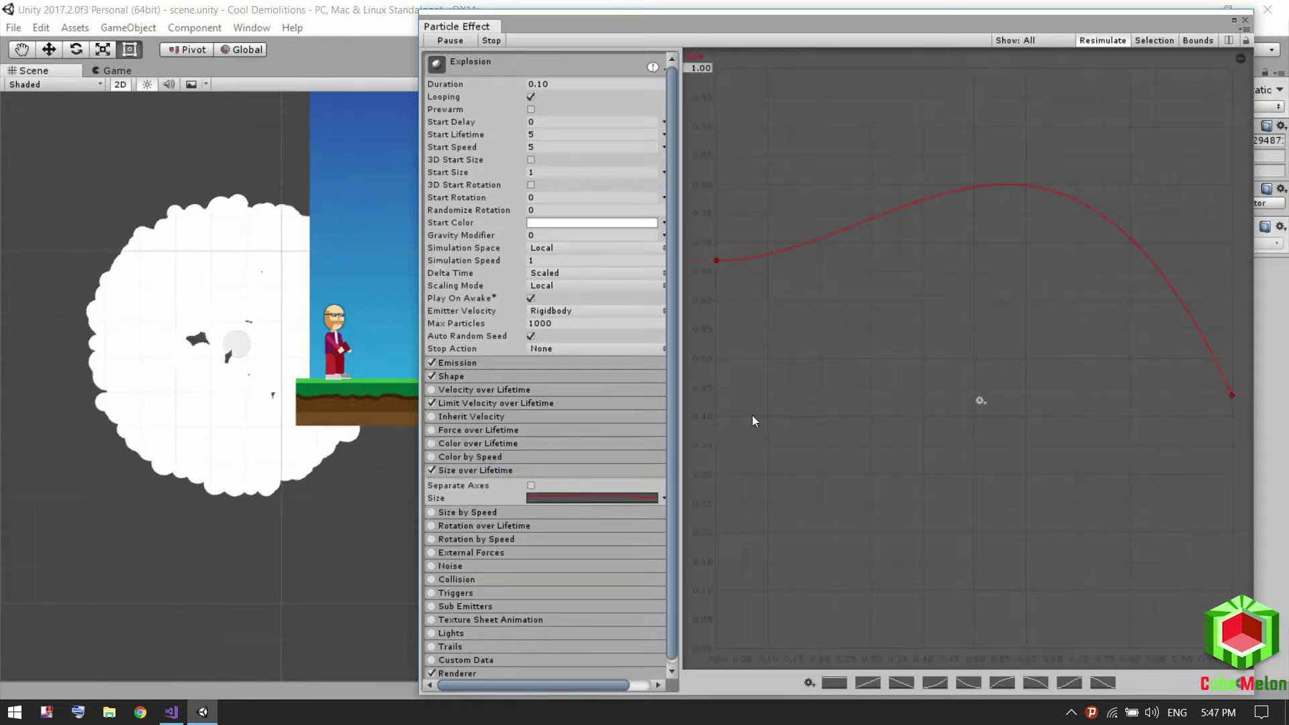
pyautogui.moveTo(1234, 395); pyautogui.dragTo(1235, 526)
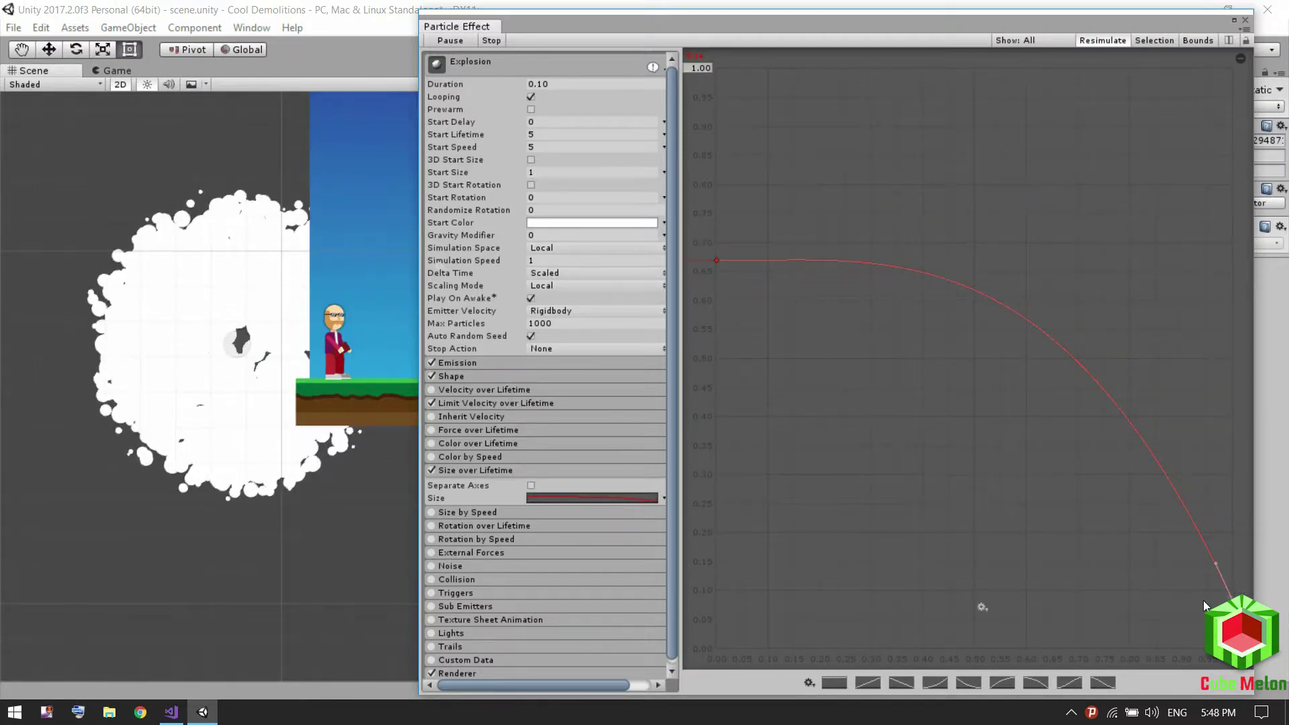
pyautogui.click(461, 469)
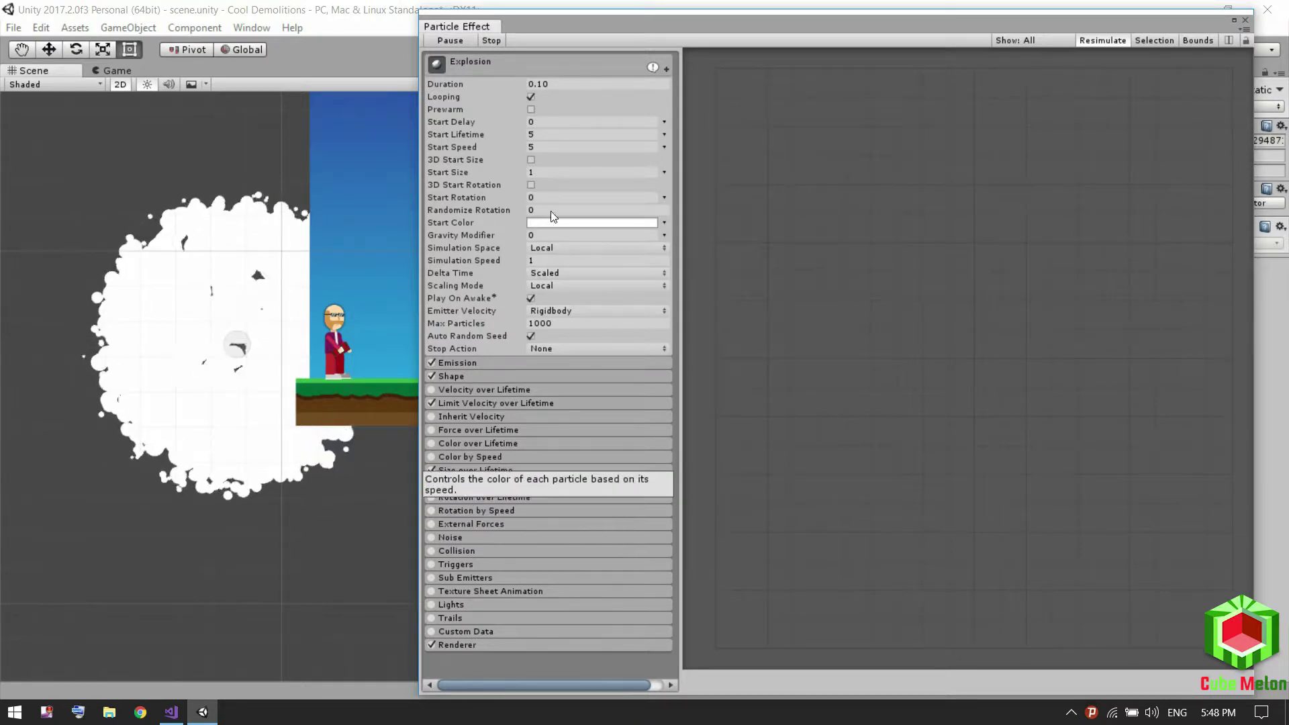
pyautogui.click(574, 83)
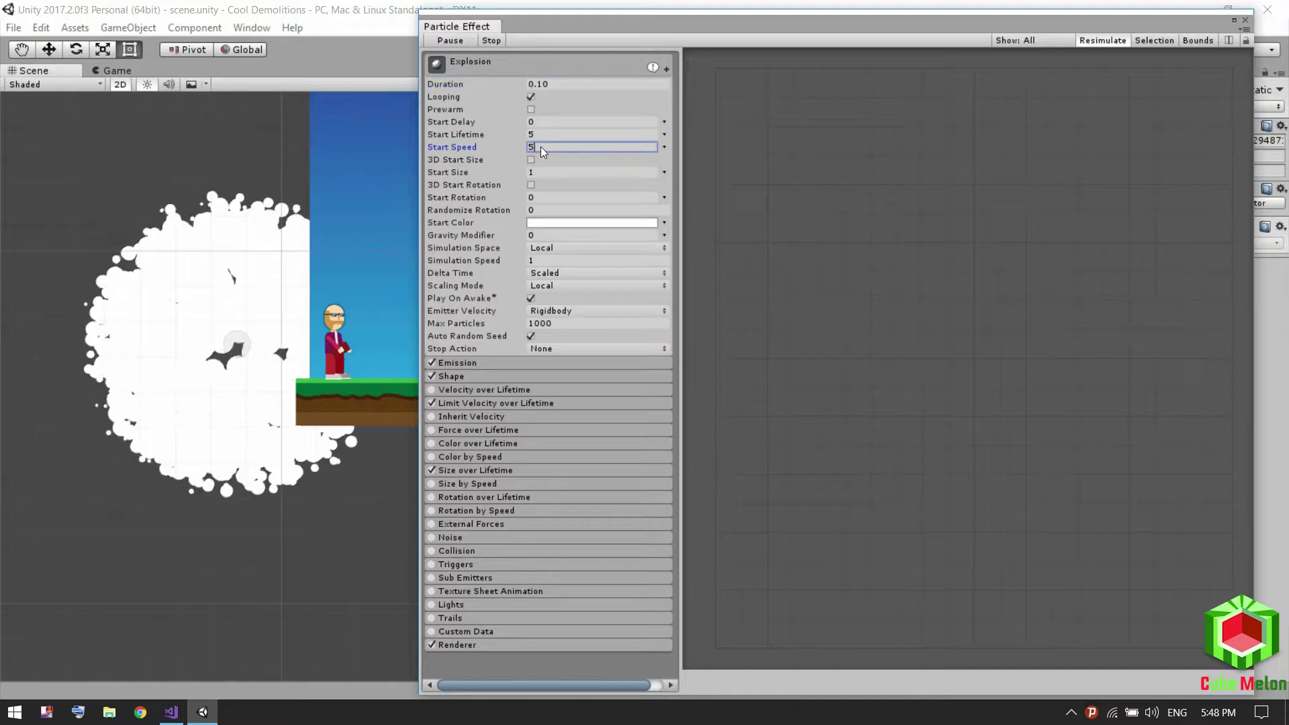
# Set Start Speed to 10 and Start Lifetime to 1.
pyautogui.press('BackSpace')
pyautogui.write('1')
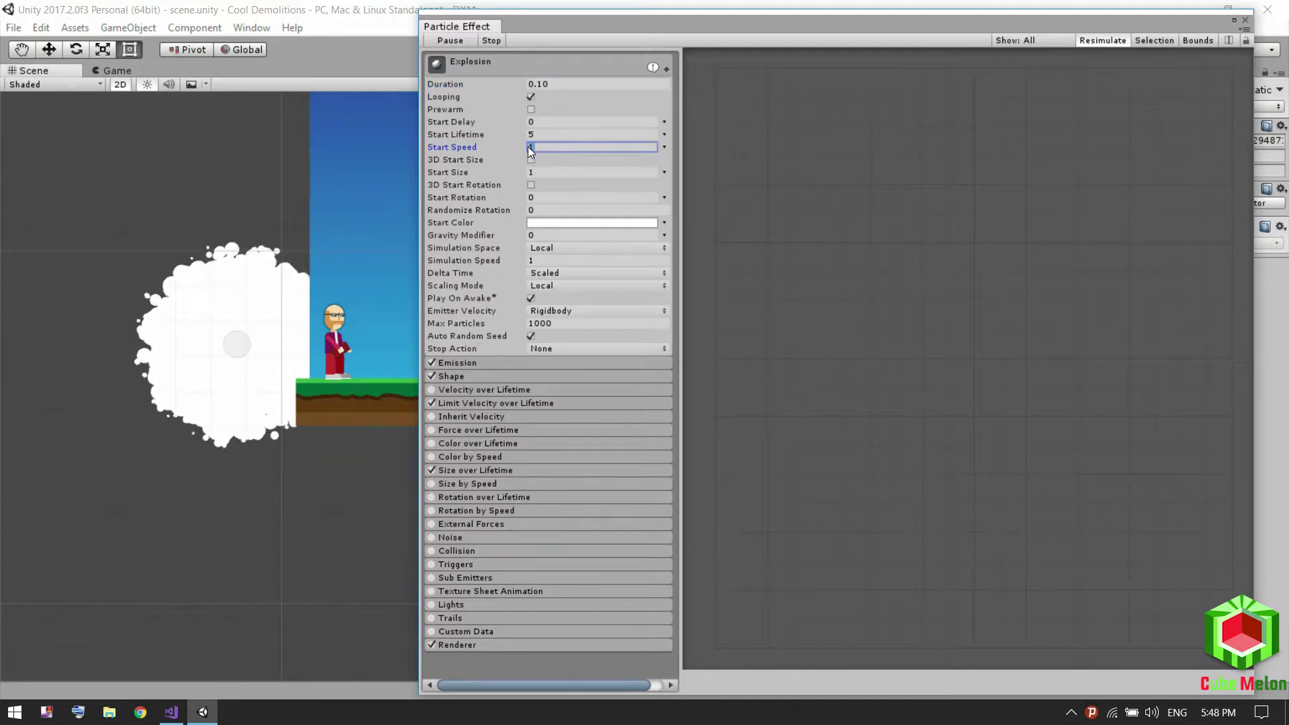
pyautogui.write('0')
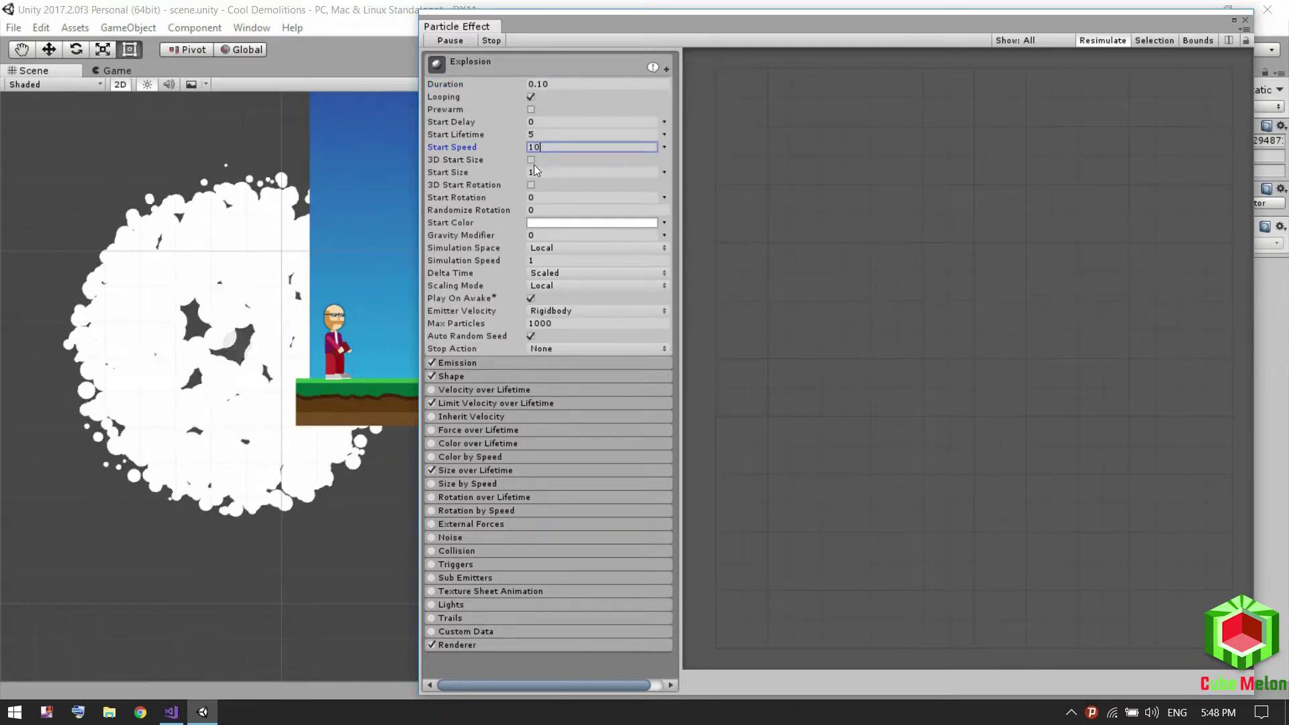
pyautogui.click(552, 135)
pyautogui.write('1')
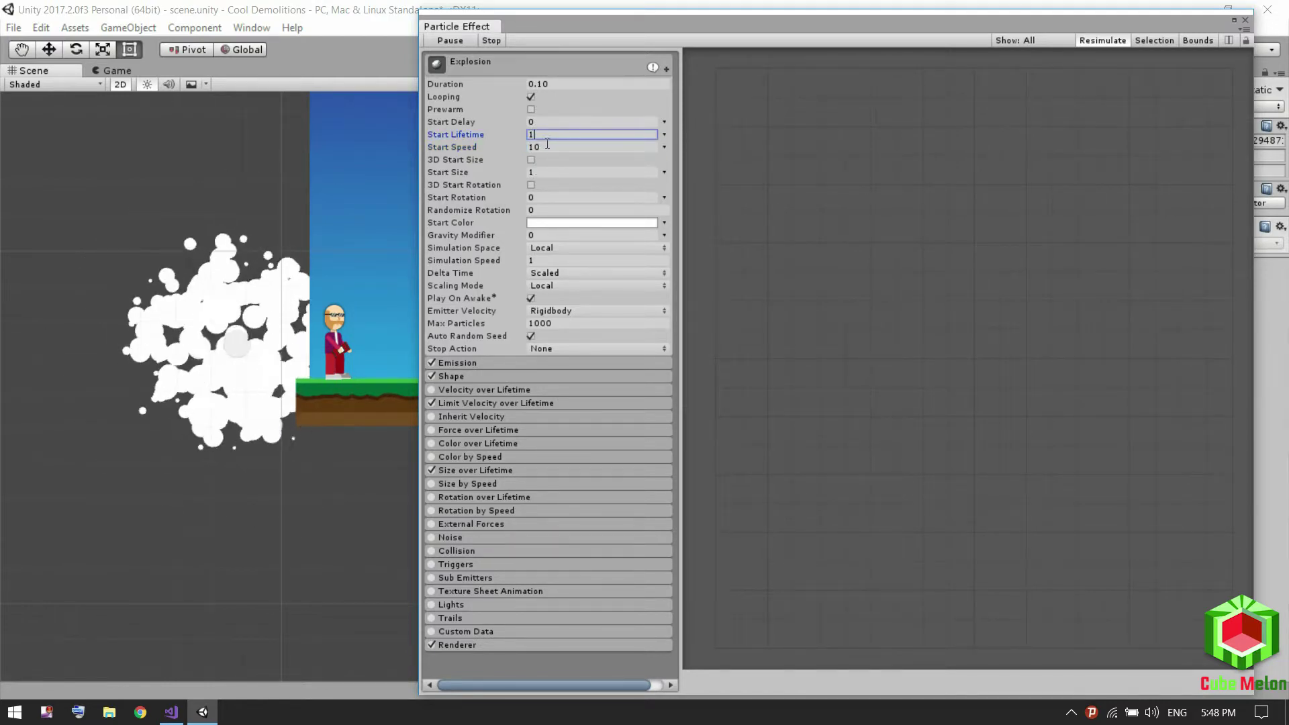
pyautogui.hotkey('shift', 'Tab')
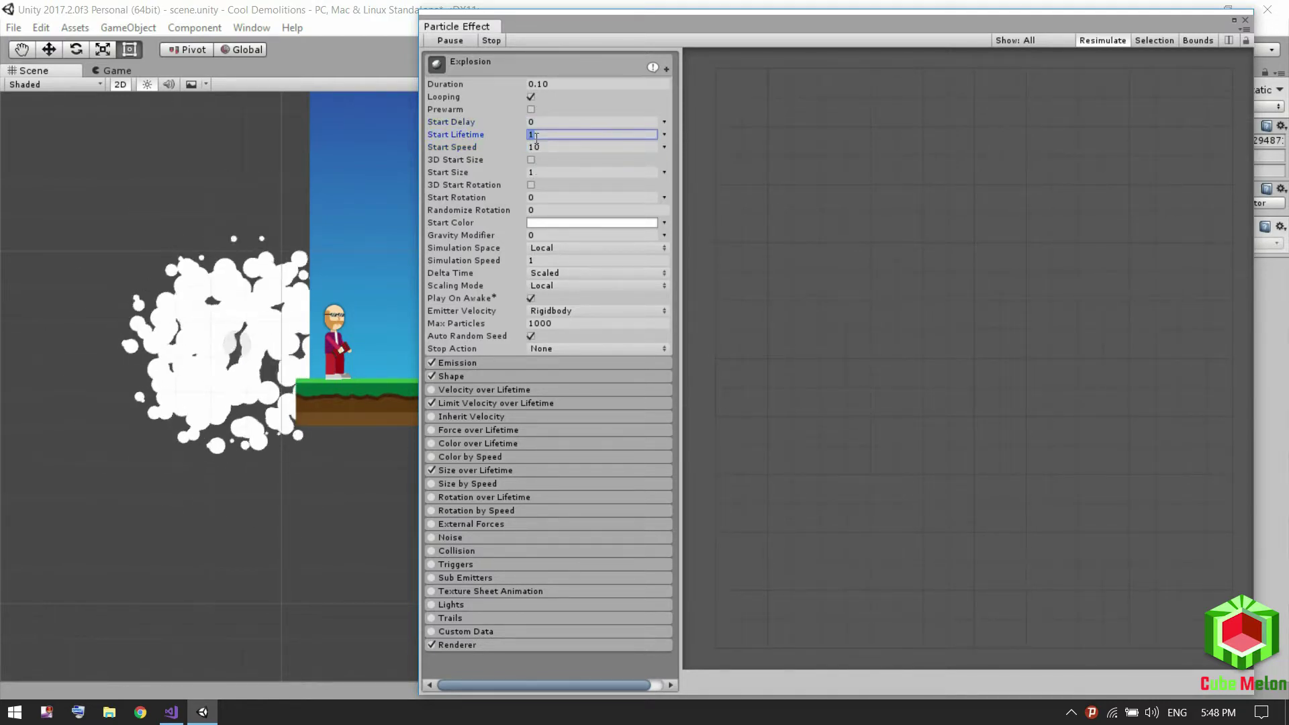
# Set Duration to 0.10, turn off Looping, and play the single-burst preview.
pyautogui.click(523, 83)
pyautogui.write('0.63')
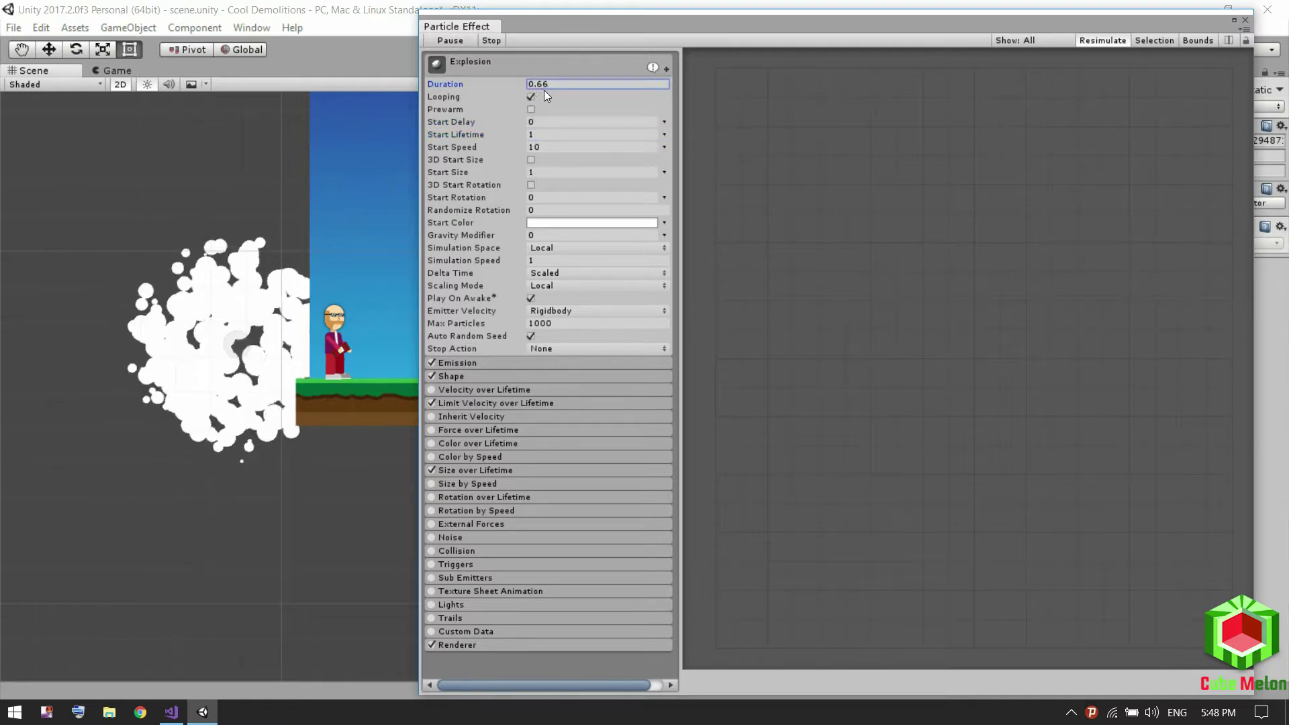
pyautogui.hotkey('ctrl', 'a')
pyautogui.write('0.10')
pyautogui.click(530, 97)
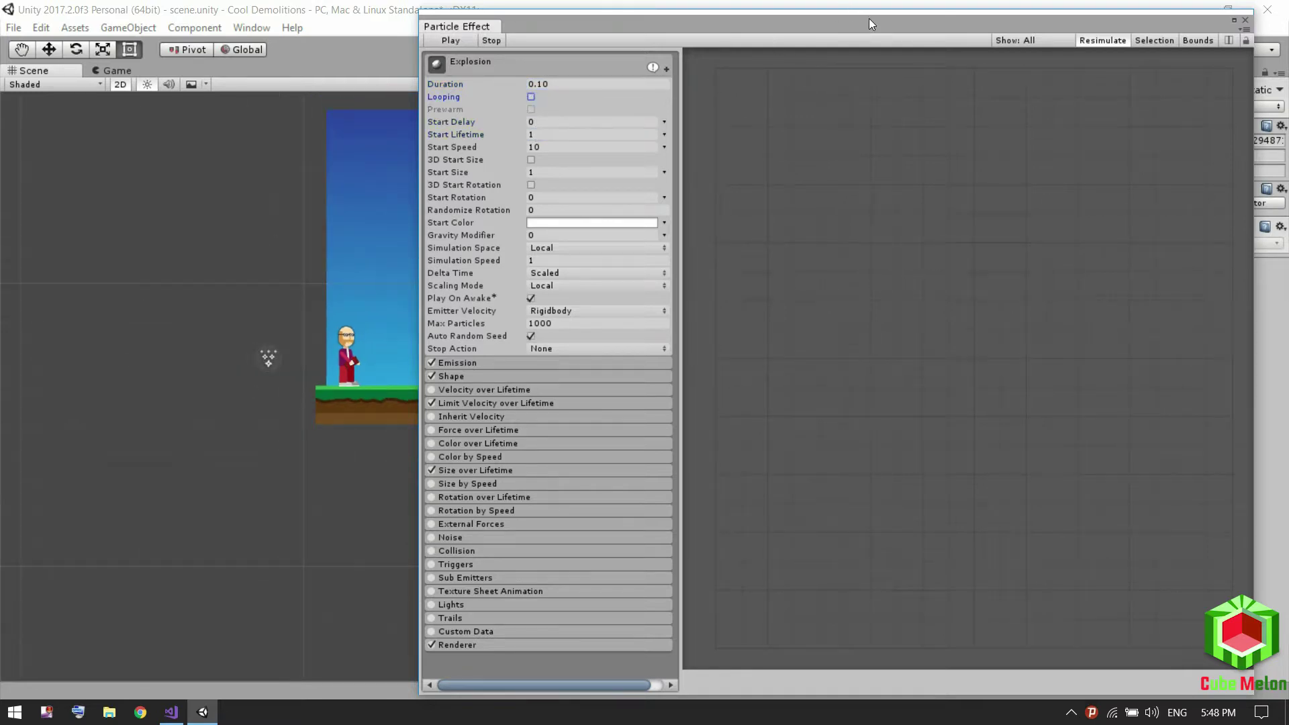
pyautogui.moveTo(470, 26); pyautogui.dragTo(406, 40)
pyautogui.click(392, 55)
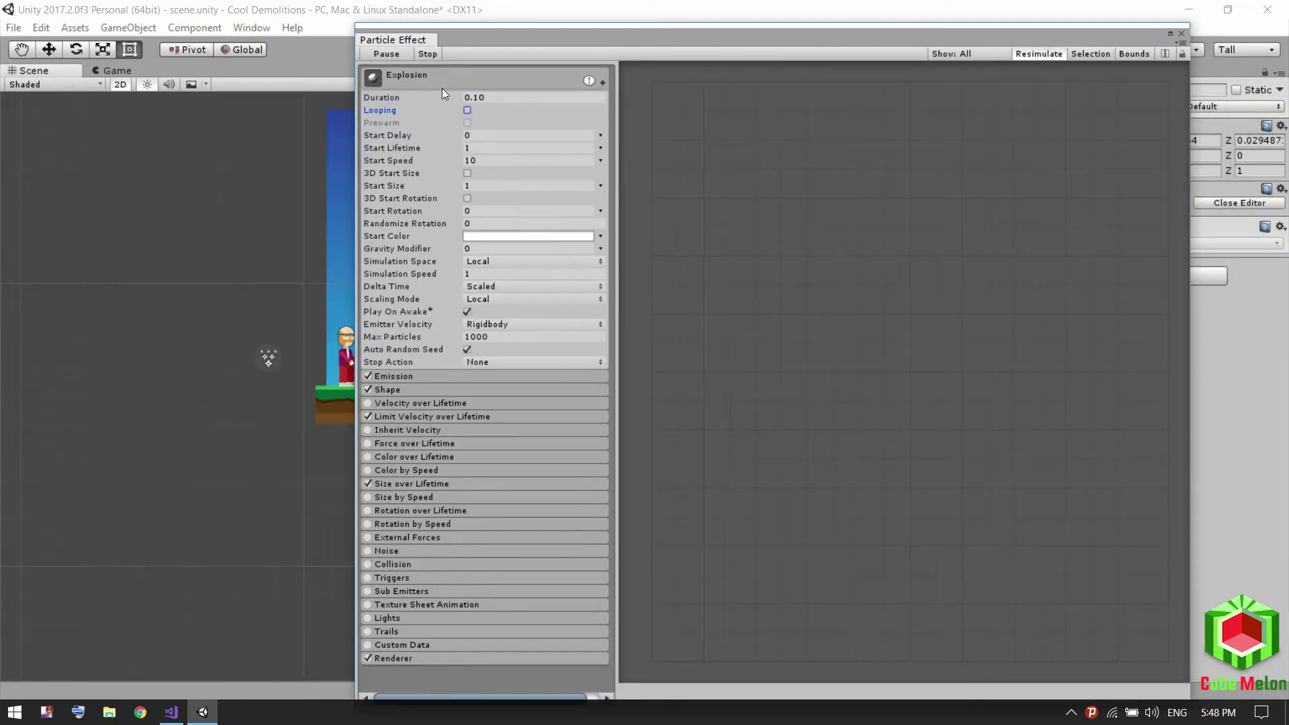
# Set the Emission Rate over Time to 1000 and replay the denser burst.
pyautogui.click(401, 377)
pyautogui.click(487, 393)
pyautogui.write('500')
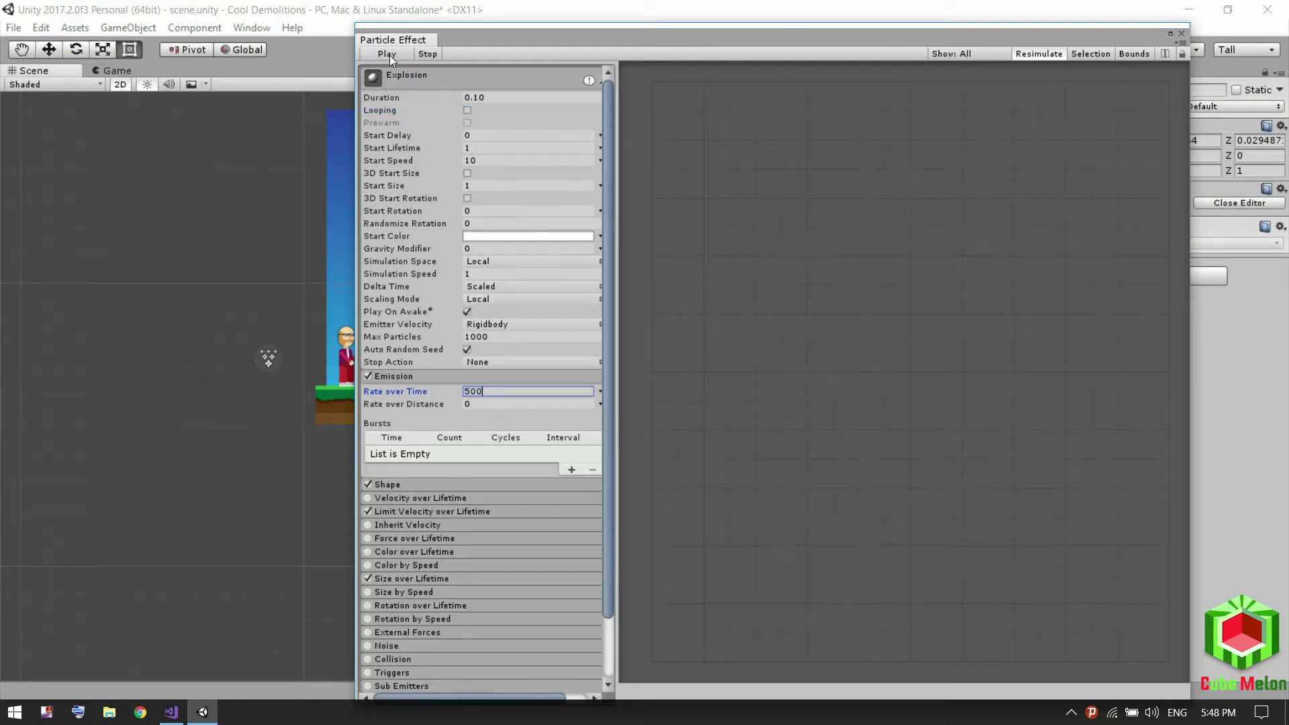
pyautogui.click(389, 55)
pyautogui.write('00')
pyautogui.click(492, 404)
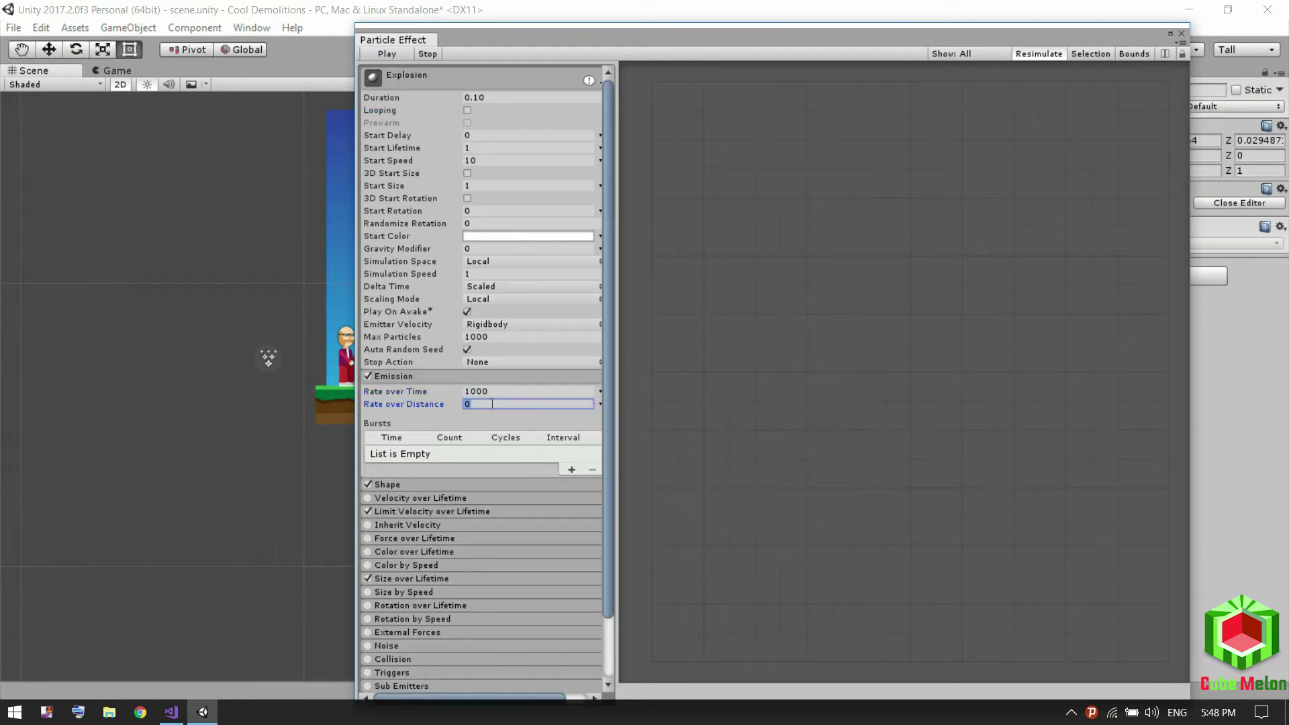
pyautogui.click(393, 53)
# Enable Color over Lifetime and set the gradient's starting colour key to a darker grey.
pyautogui.click(369, 552)
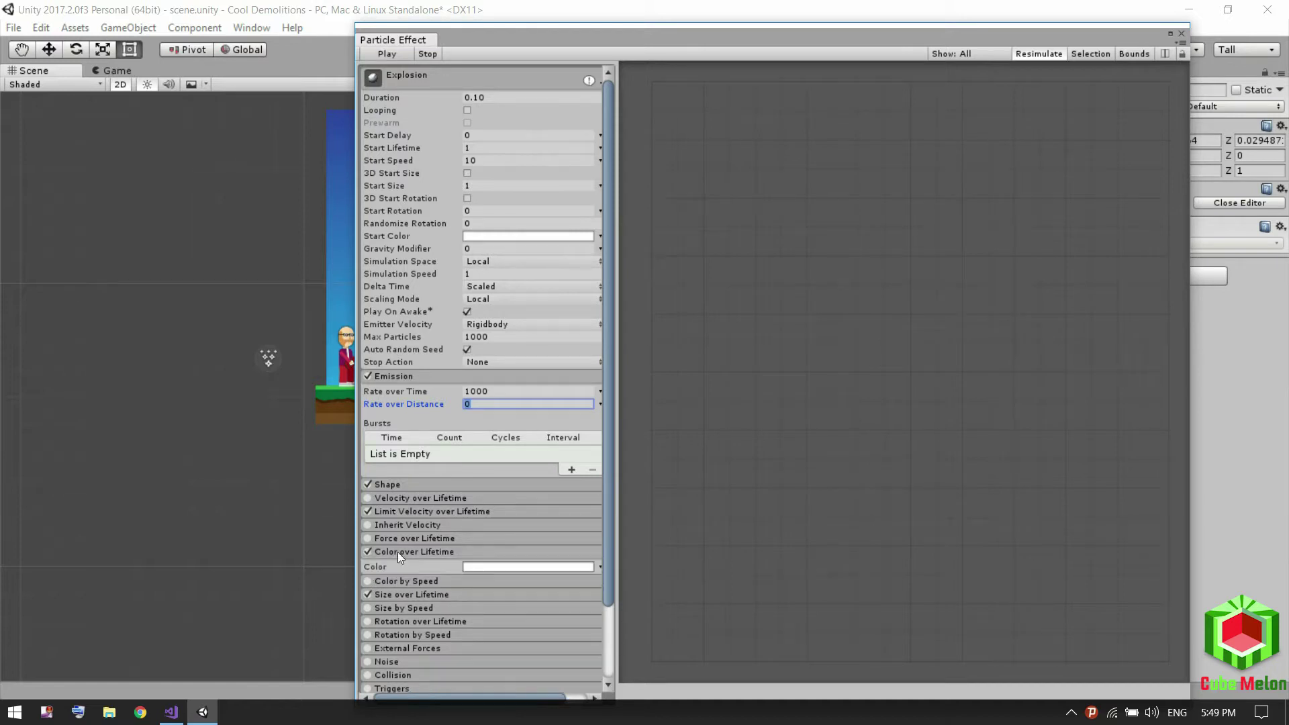
pyautogui.click(481, 568)
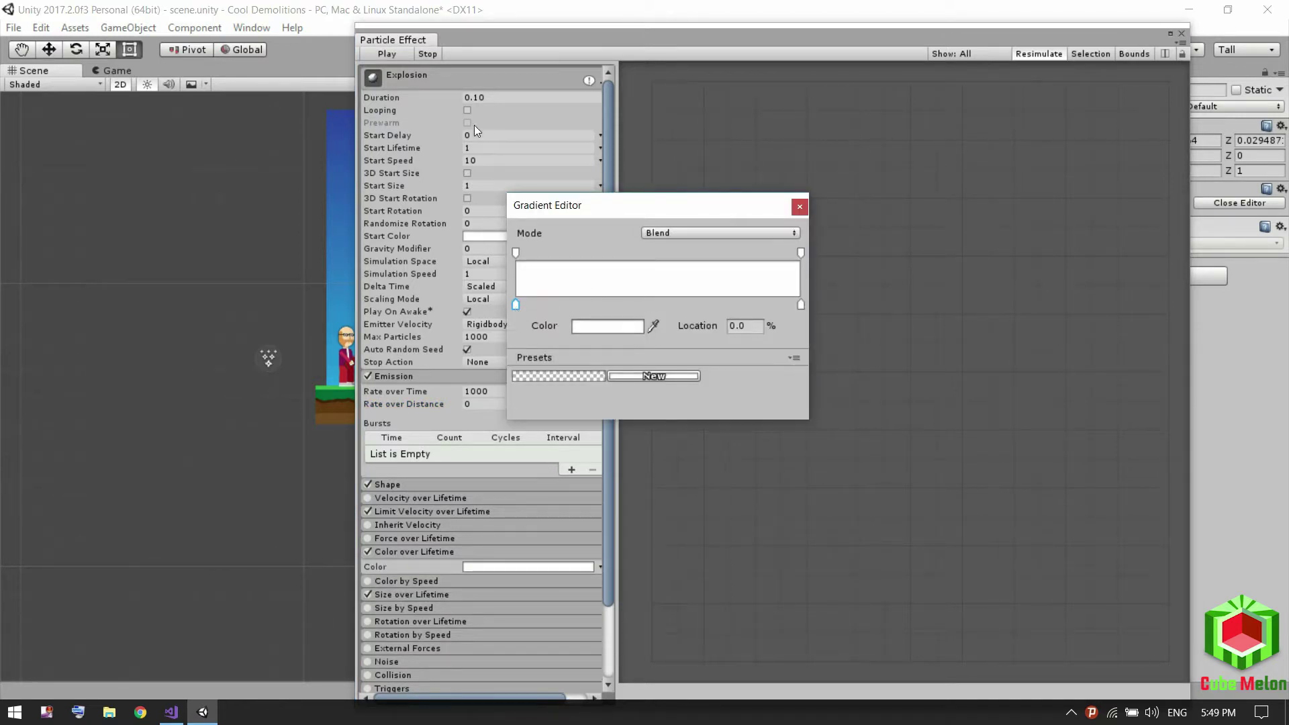
pyautogui.click(466, 110)
pyautogui.click(482, 568)
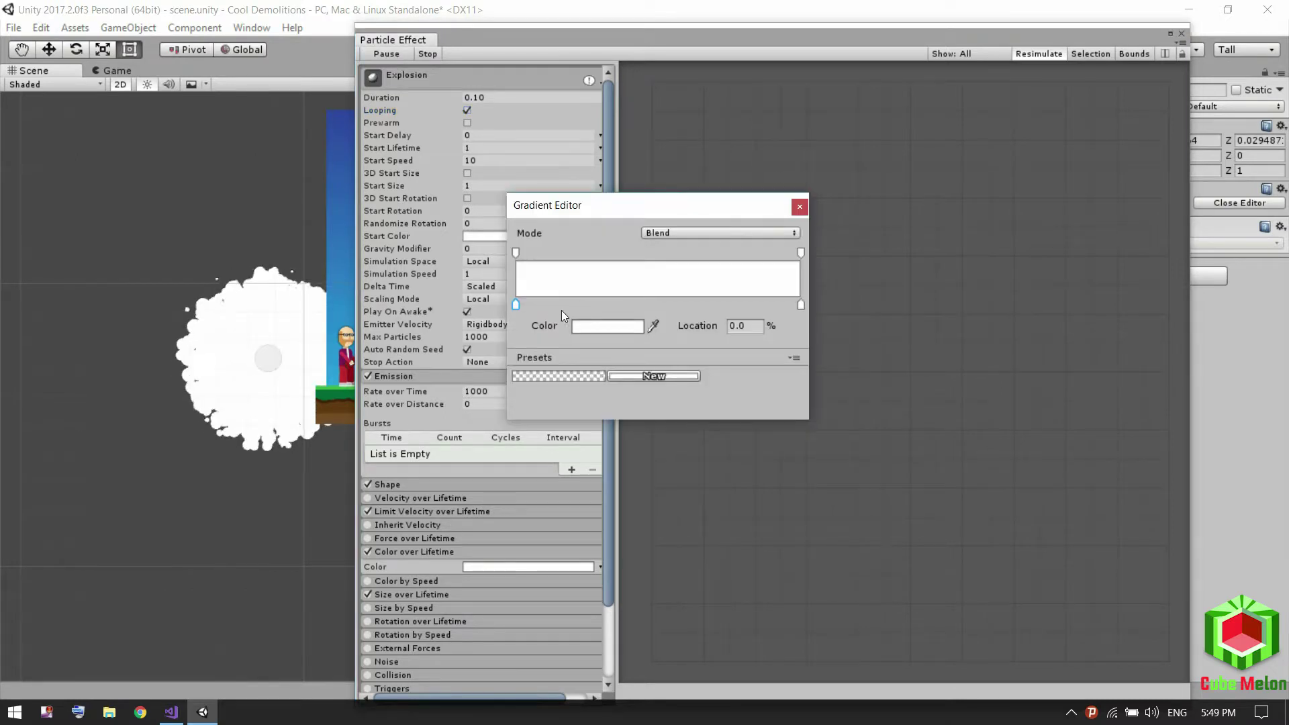
pyautogui.doubleClick(517, 304)
pyautogui.moveTo(696, 409); pyautogui.dragTo(694, 441)
pyautogui.click(802, 317)
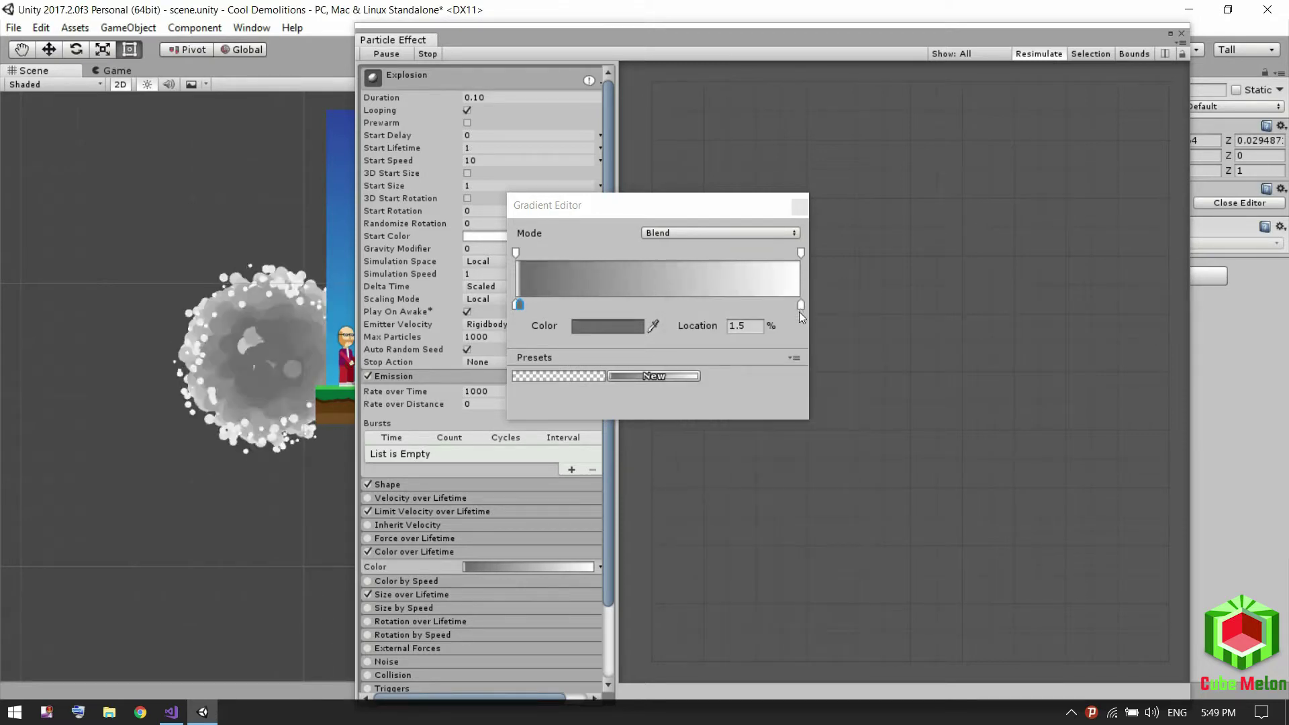
# Set the gradient's end alpha key to 0 and close the Gradient Editor.
pyautogui.click(800, 253)
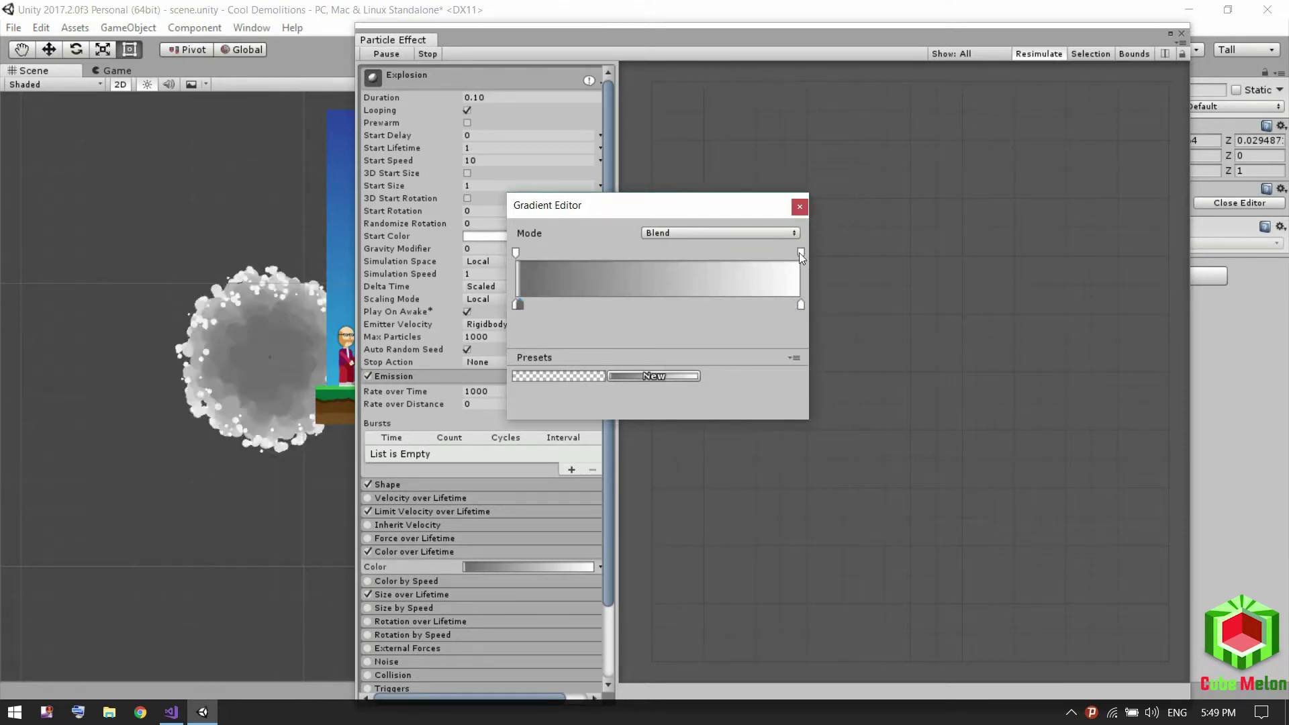
pyautogui.click(800, 253)
pyautogui.click(646, 325)
pyautogui.write('0')
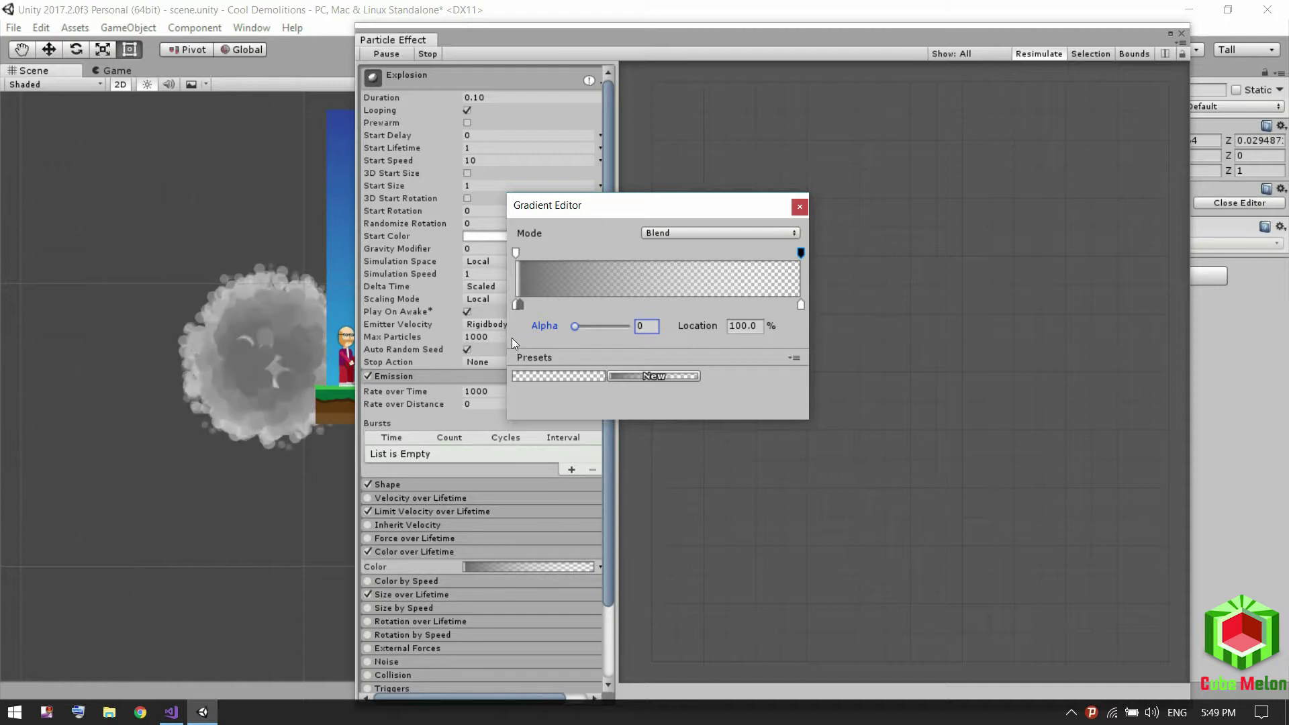
pyautogui.click(518, 304)
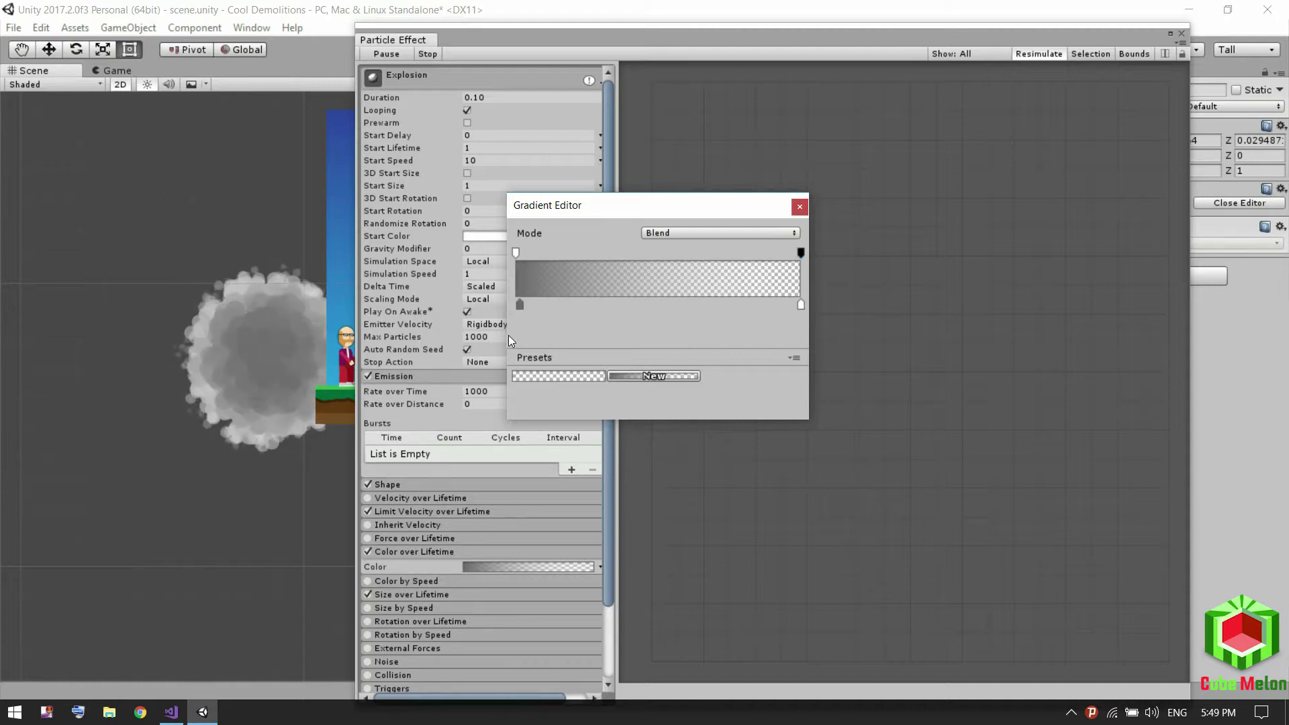
pyautogui.click(799, 206)
# Turn Looping off, try Duration 0.30, and set Start Speed to 30, previewing the burst.
pyautogui.click(467, 110)
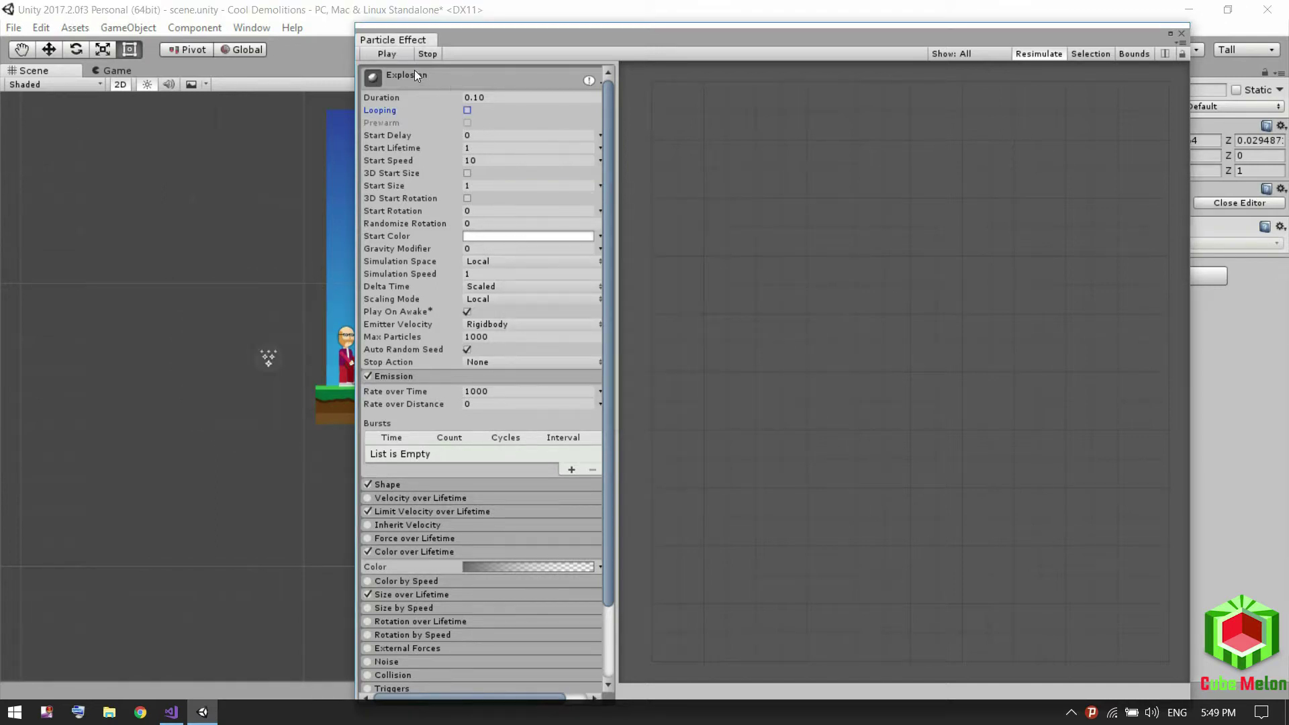
pyautogui.click(393, 53)
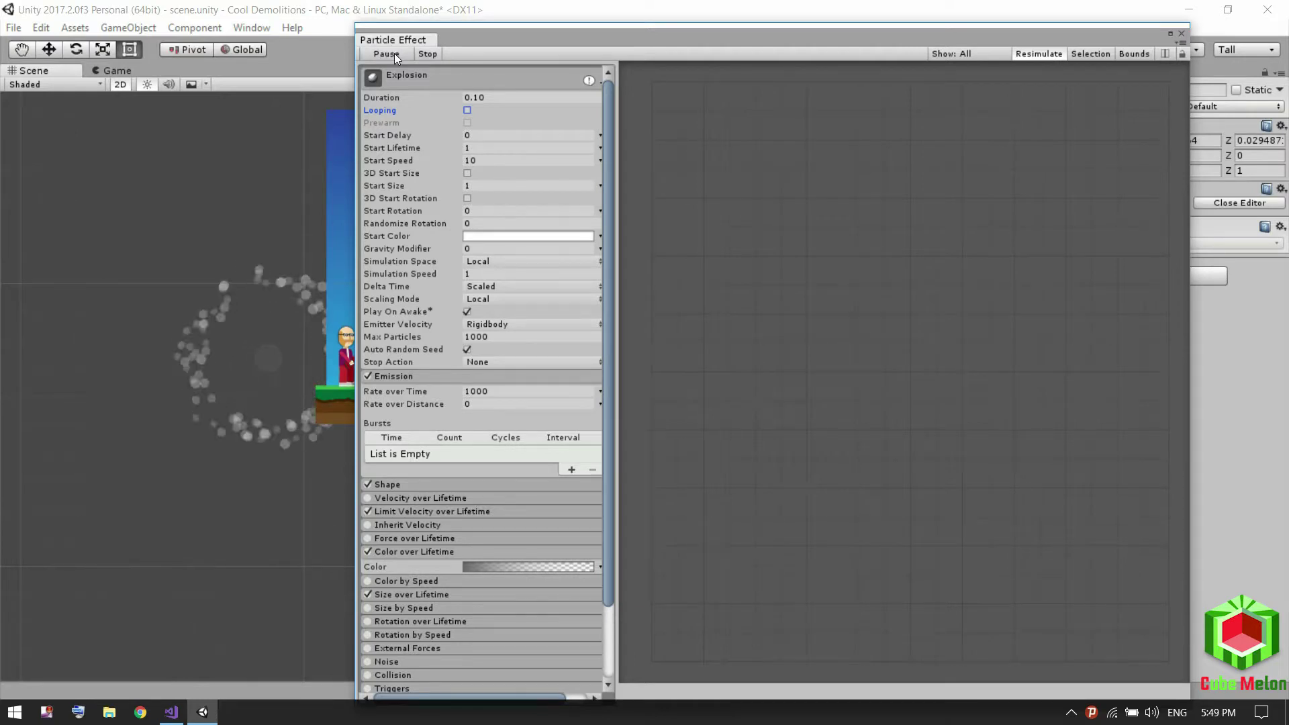
pyautogui.click(479, 96)
pyautogui.write('.3')
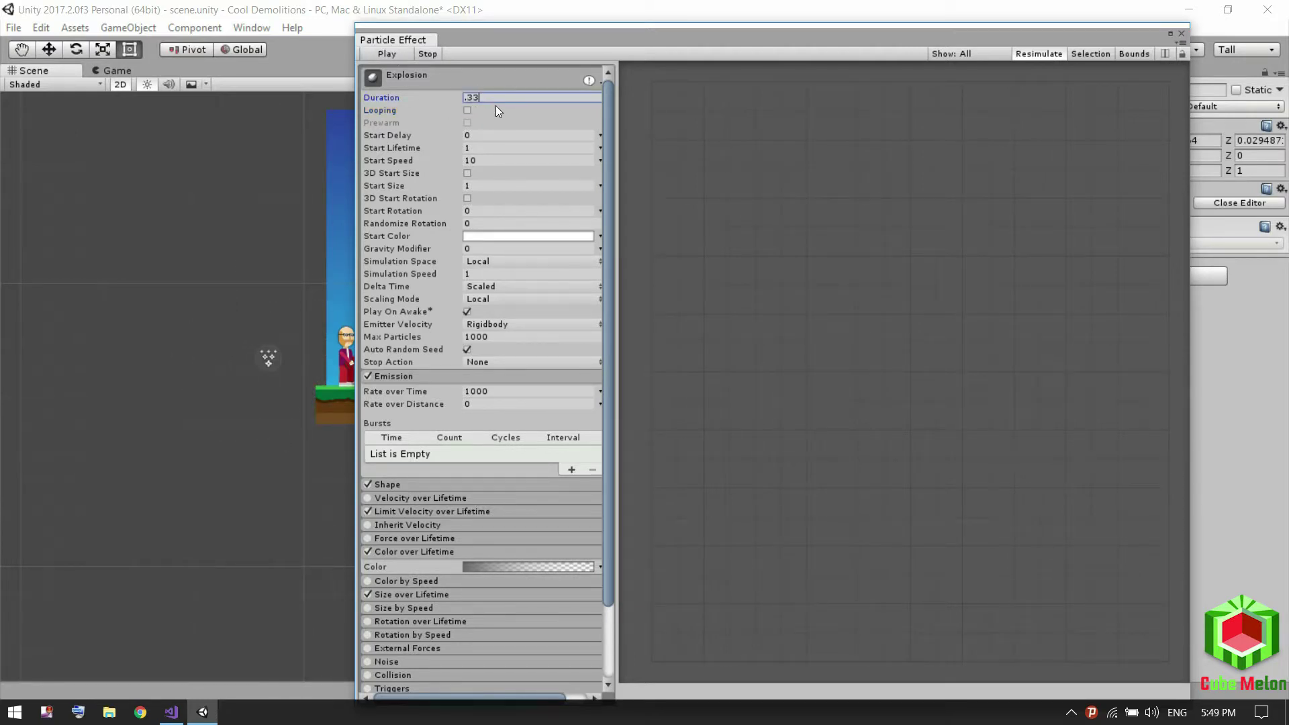
pyautogui.click(479, 133)
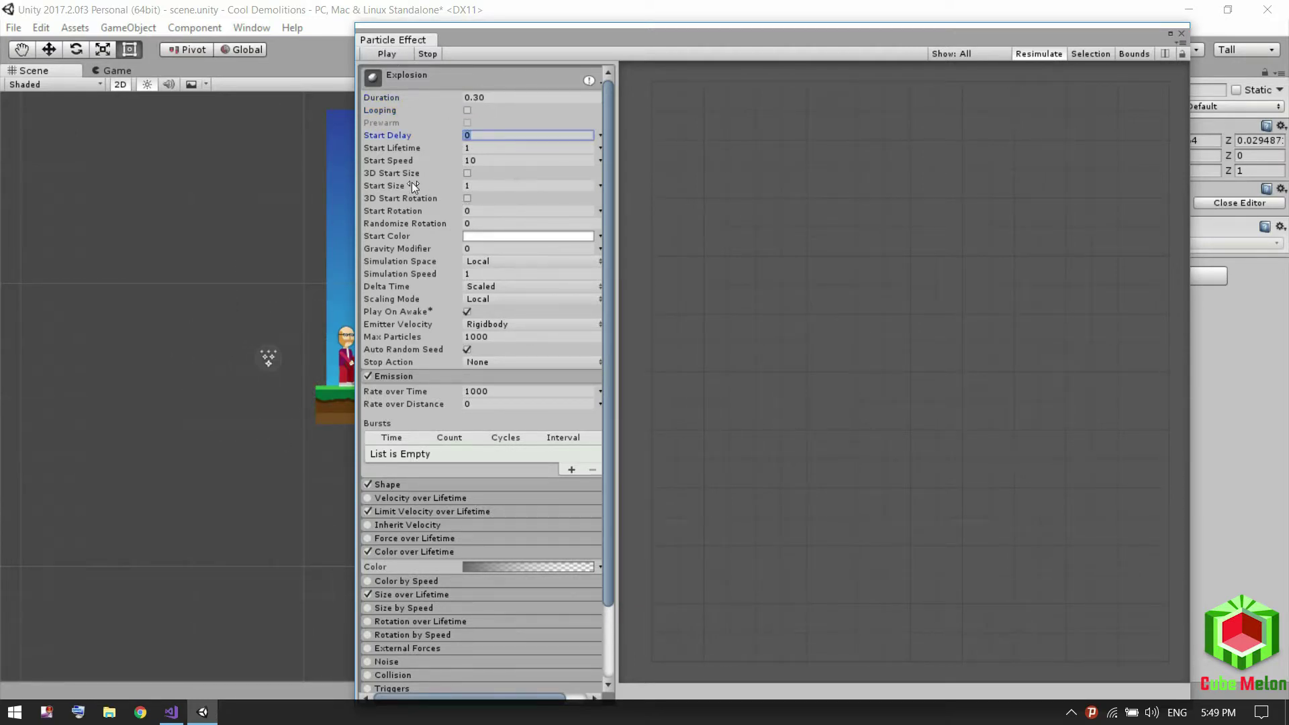
pyautogui.click(473, 162)
pyautogui.write('30')
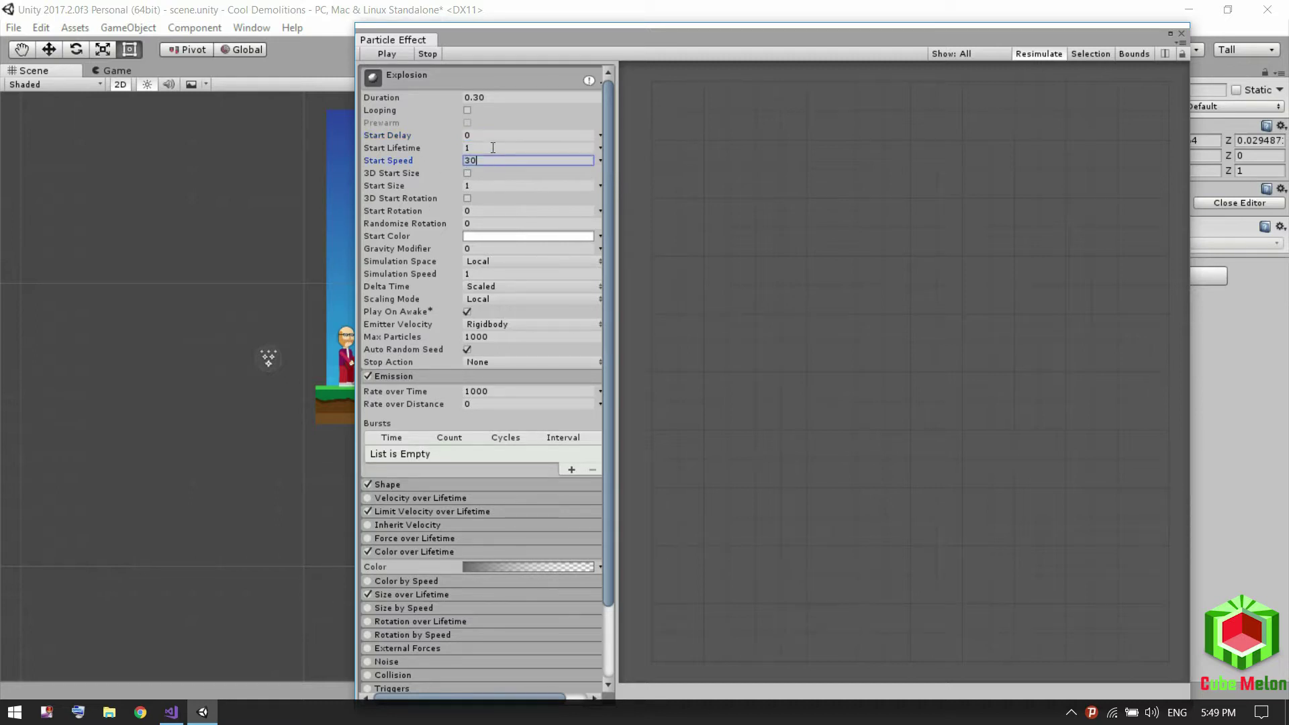
pyautogui.click(486, 148)
pyautogui.click(394, 55)
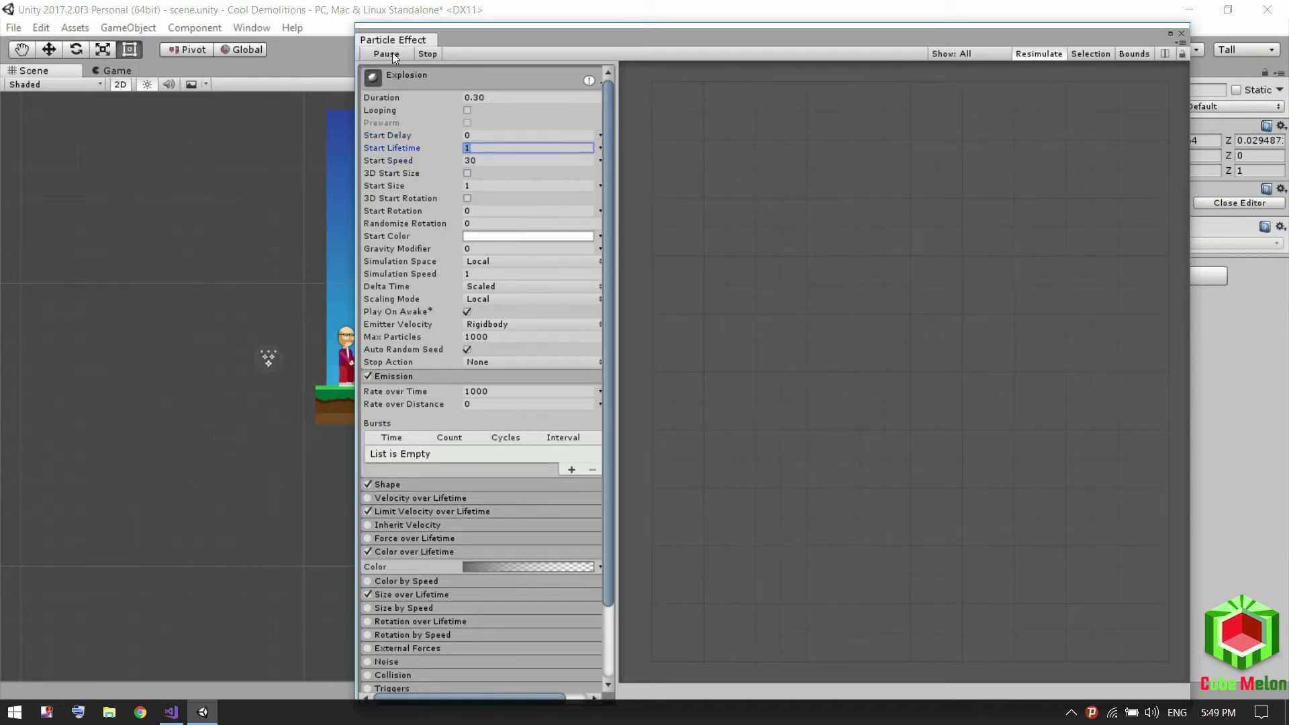
# Restore Duration to 0.10 and raise Emission Rate over Time to 2000.
pyautogui.click(492, 96)
pyautogui.write('.1')
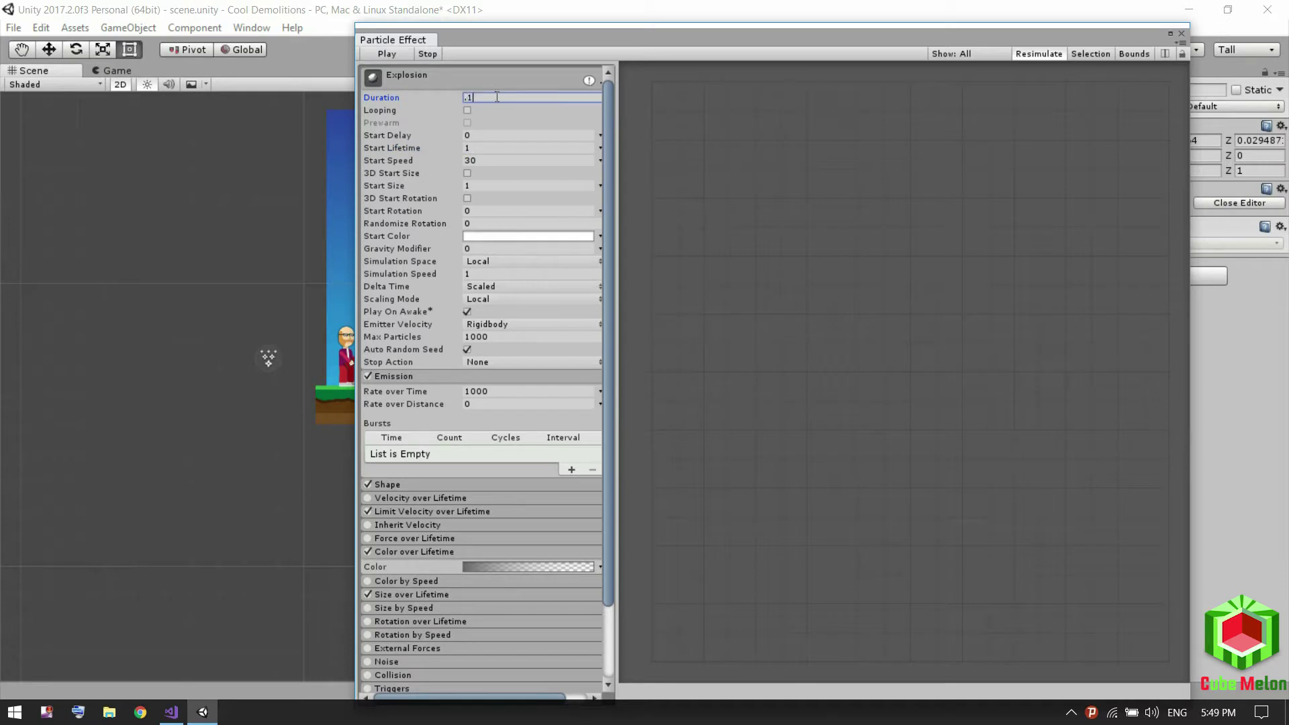
pyautogui.click(388, 53)
pyautogui.click(388, 52)
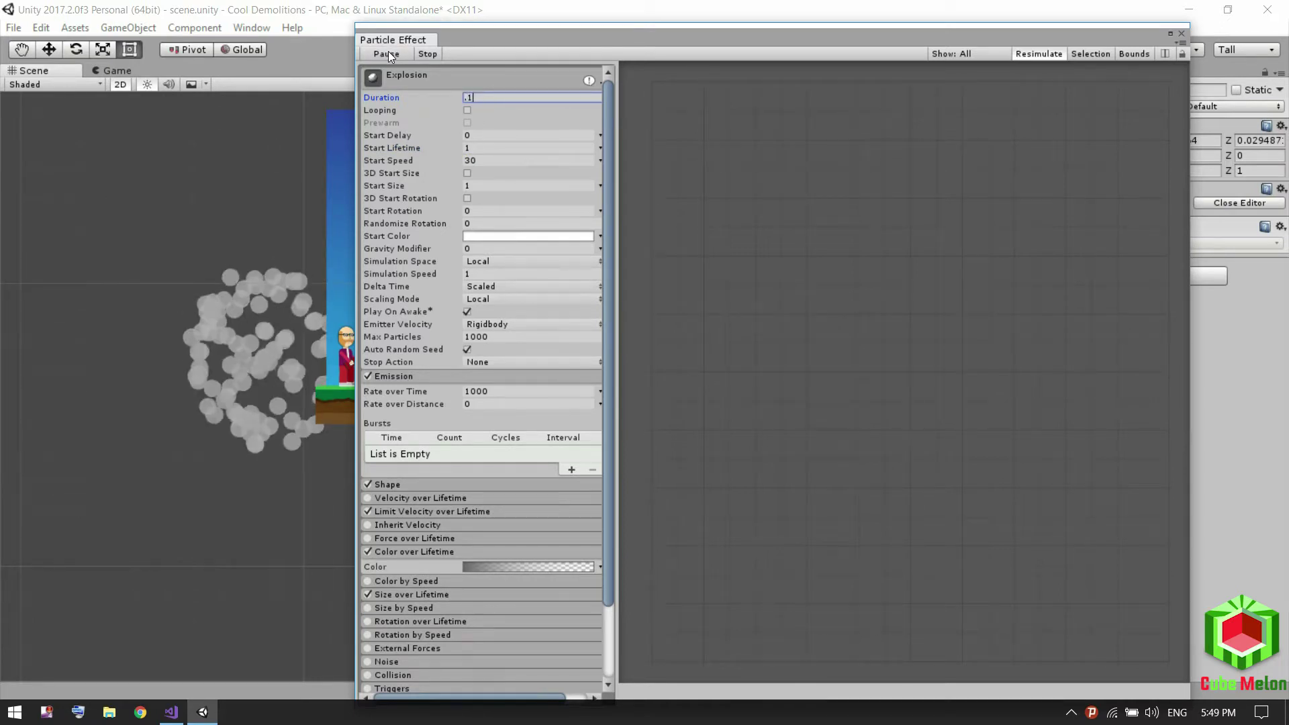
pyautogui.scroll(-2, 436, 194)
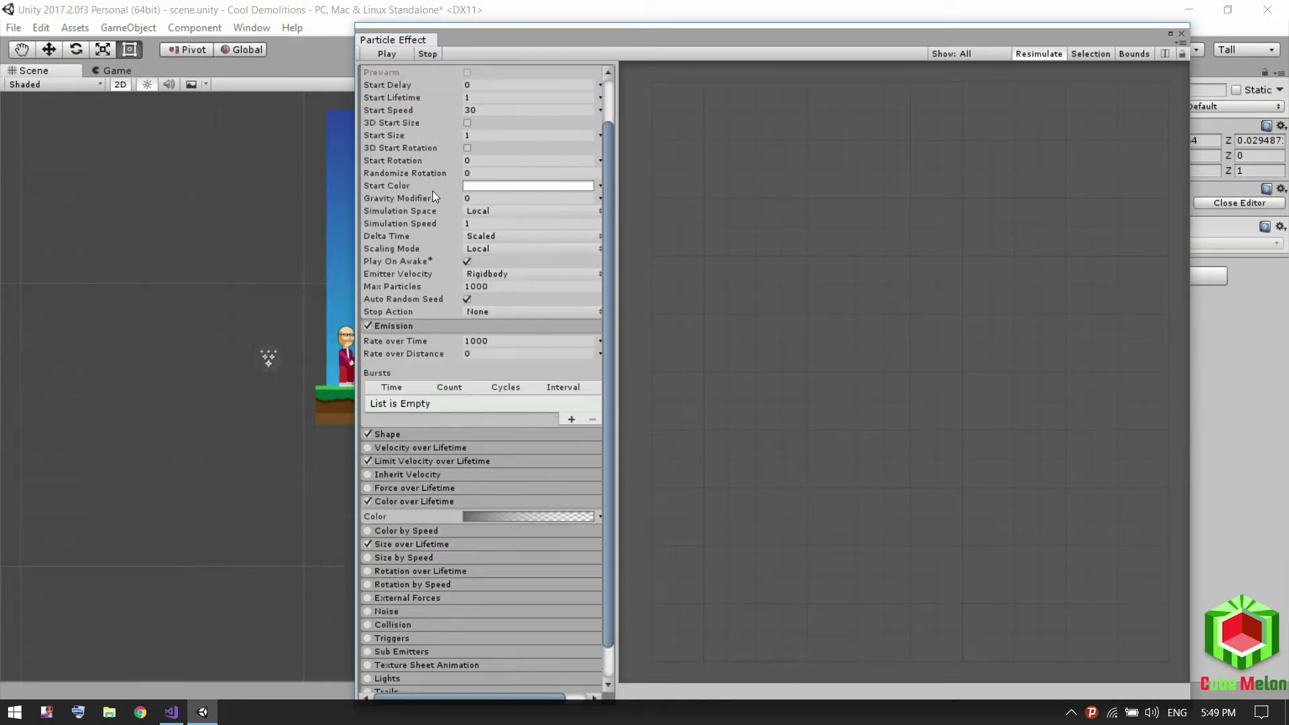
pyautogui.click(480, 343)
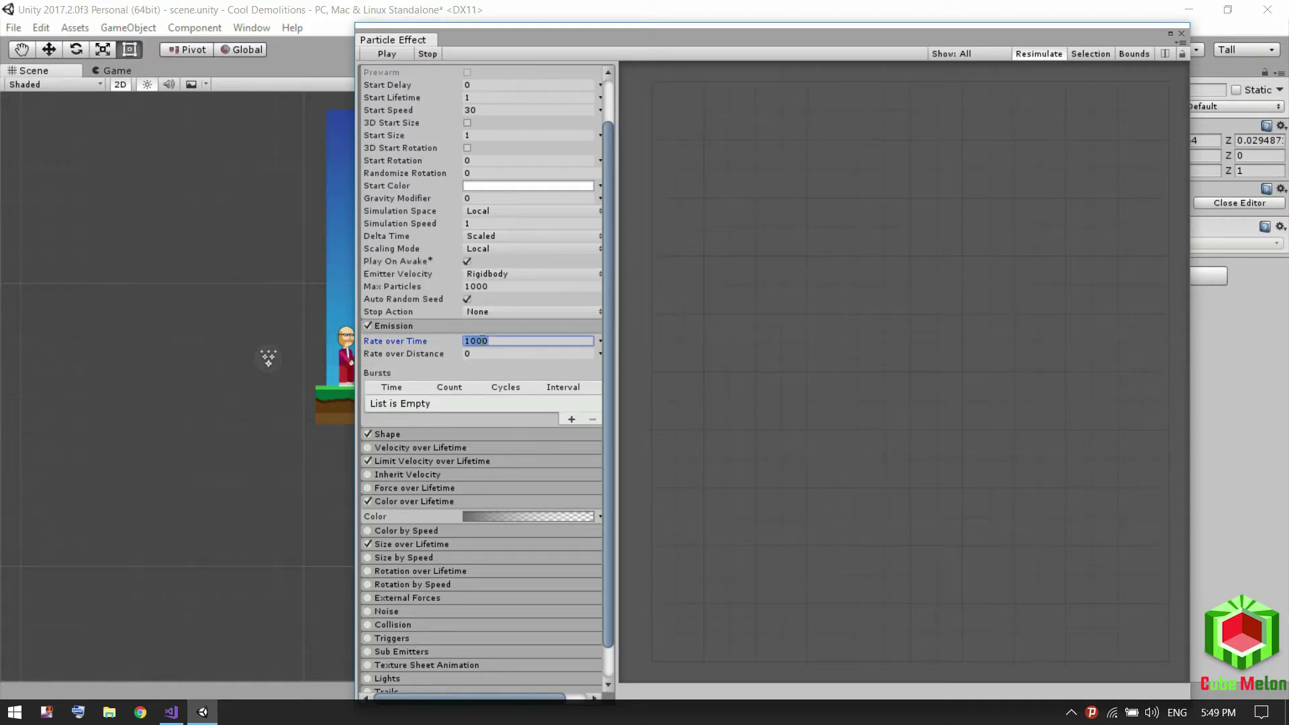
pyautogui.write('20')
pyautogui.click(386, 59)
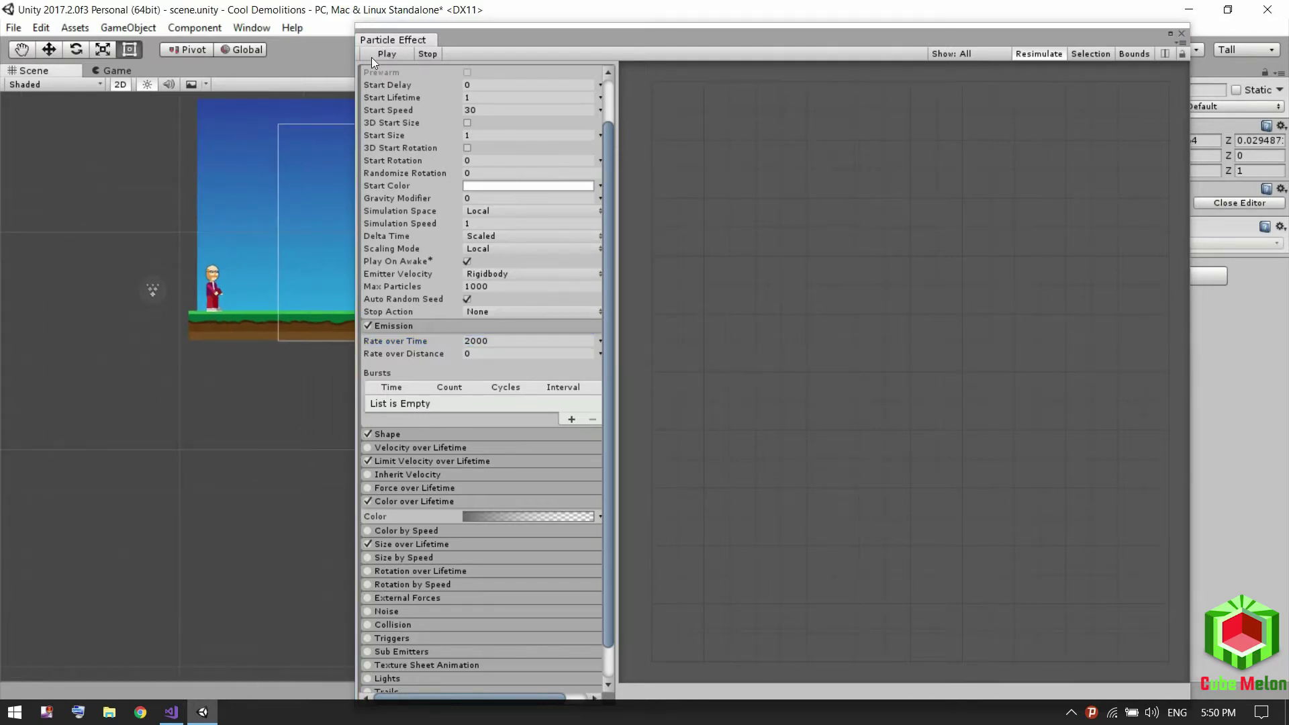
pyautogui.click(1175, 37)
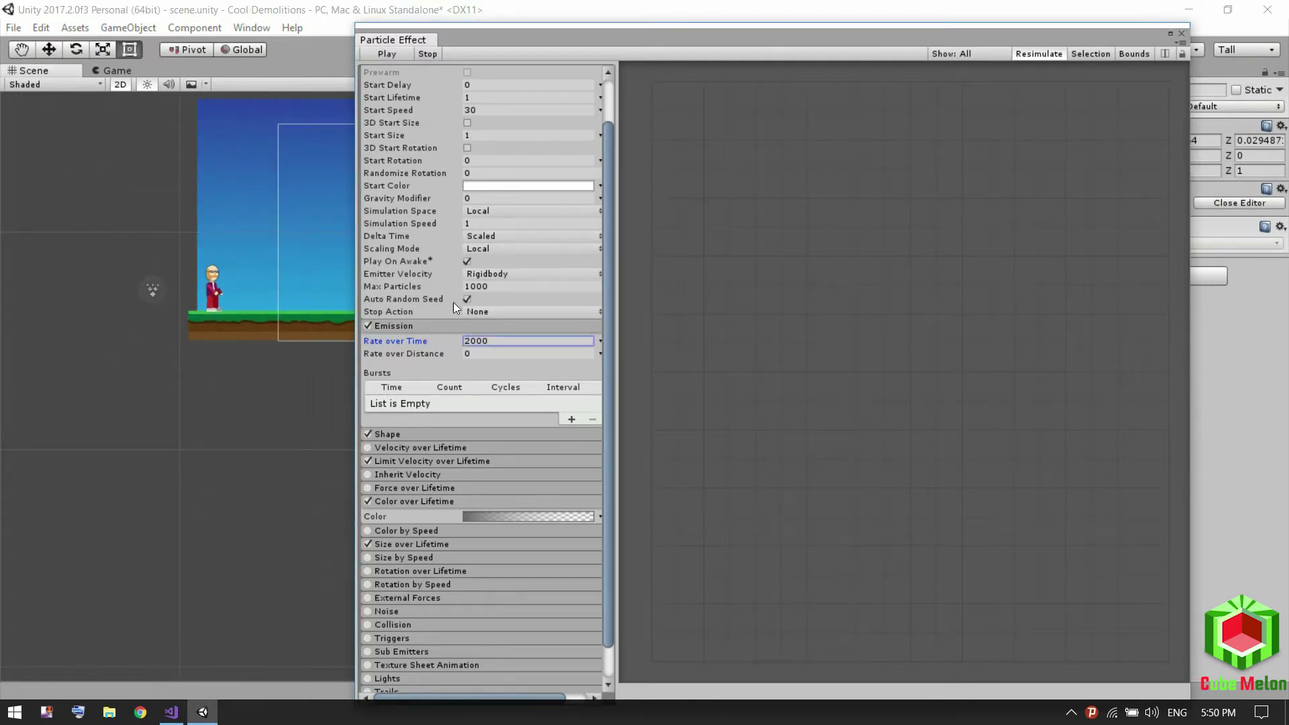
pyautogui.scroll(2, 486, 112)
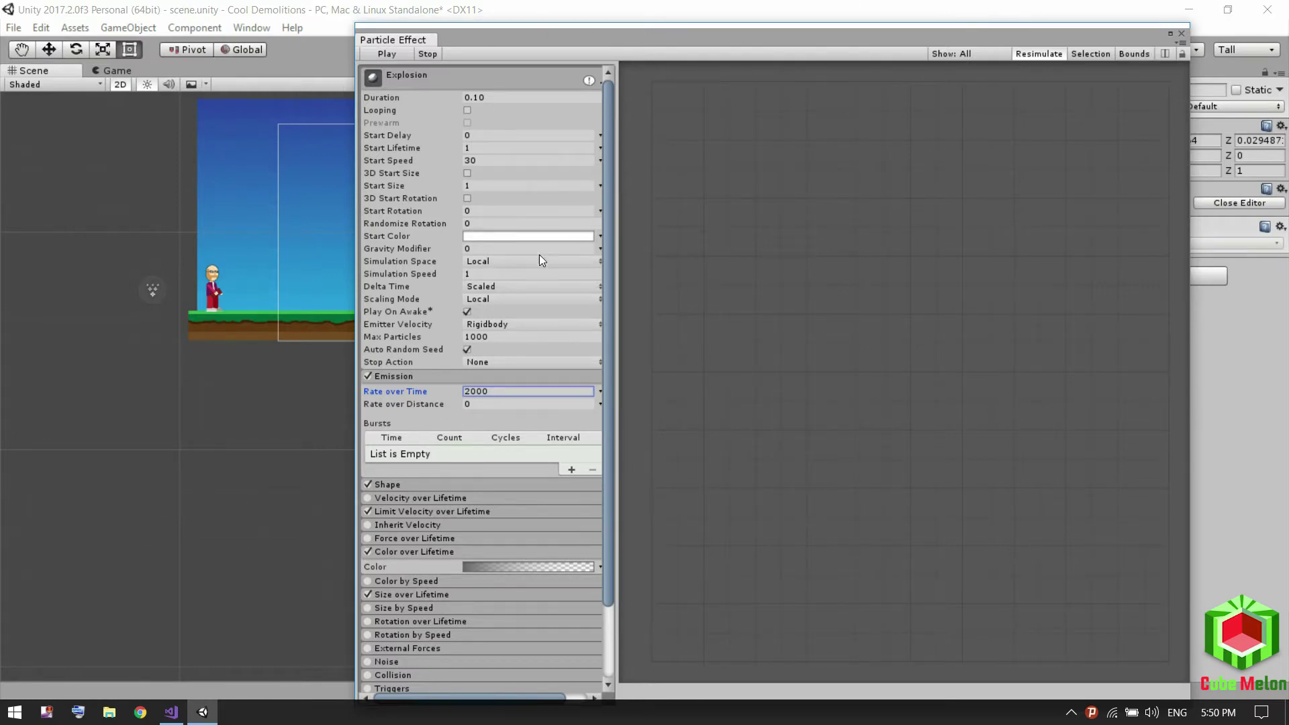
# Collapse Color over Lifetime and expand the Limit Velocity and Size over Lifetime modules.
pyautogui.scroll(-3, 537, 263)
pyautogui.scroll(2, 526, 235)
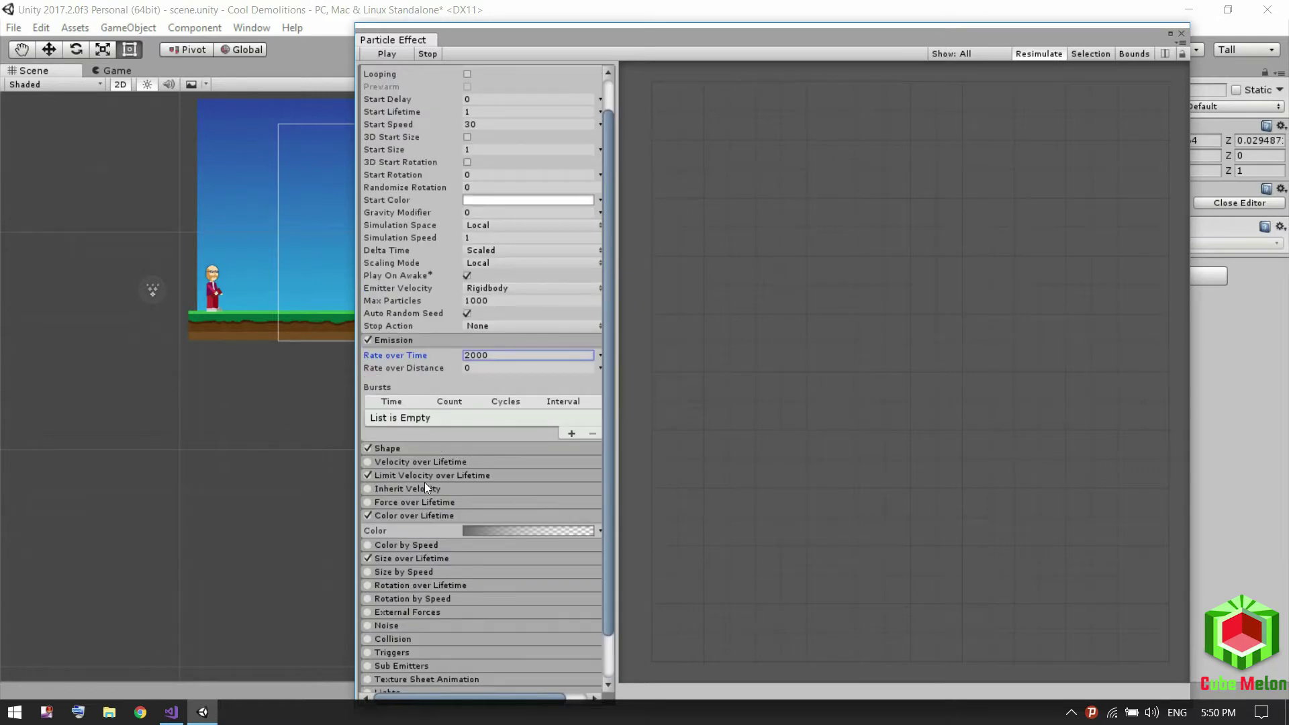
pyautogui.click(396, 519)
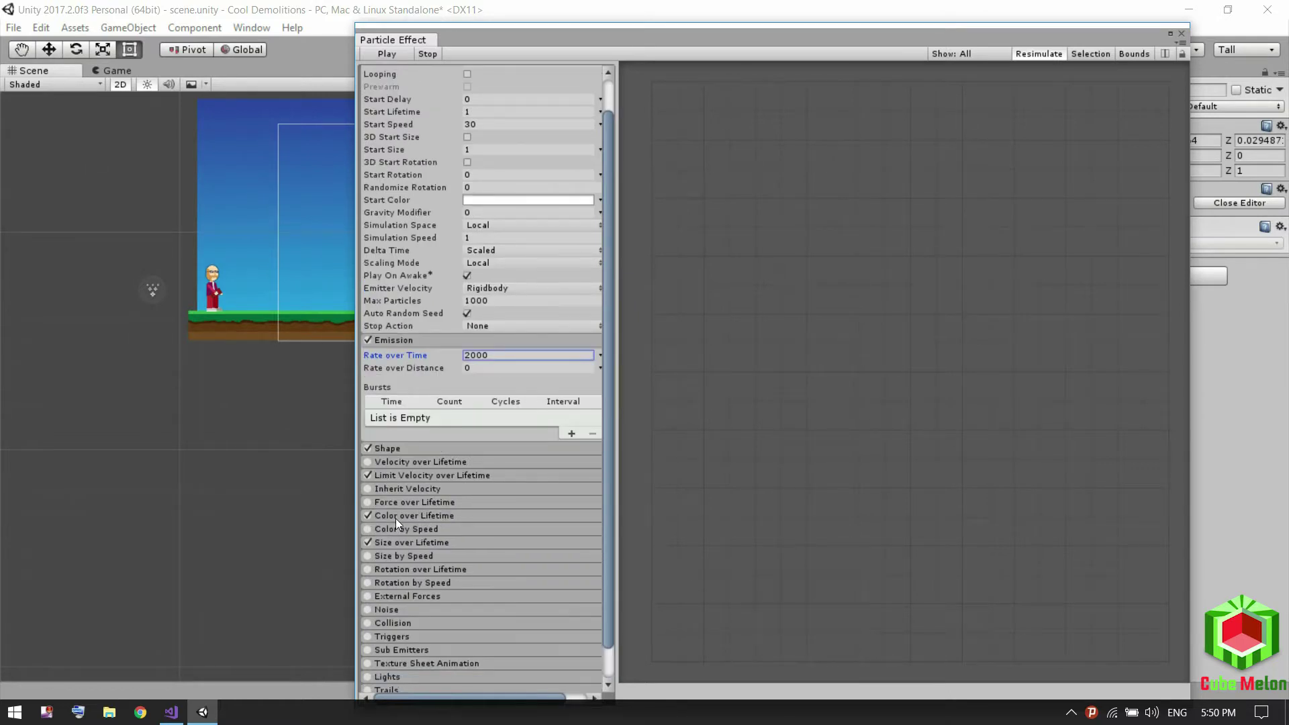
pyautogui.click(430, 476)
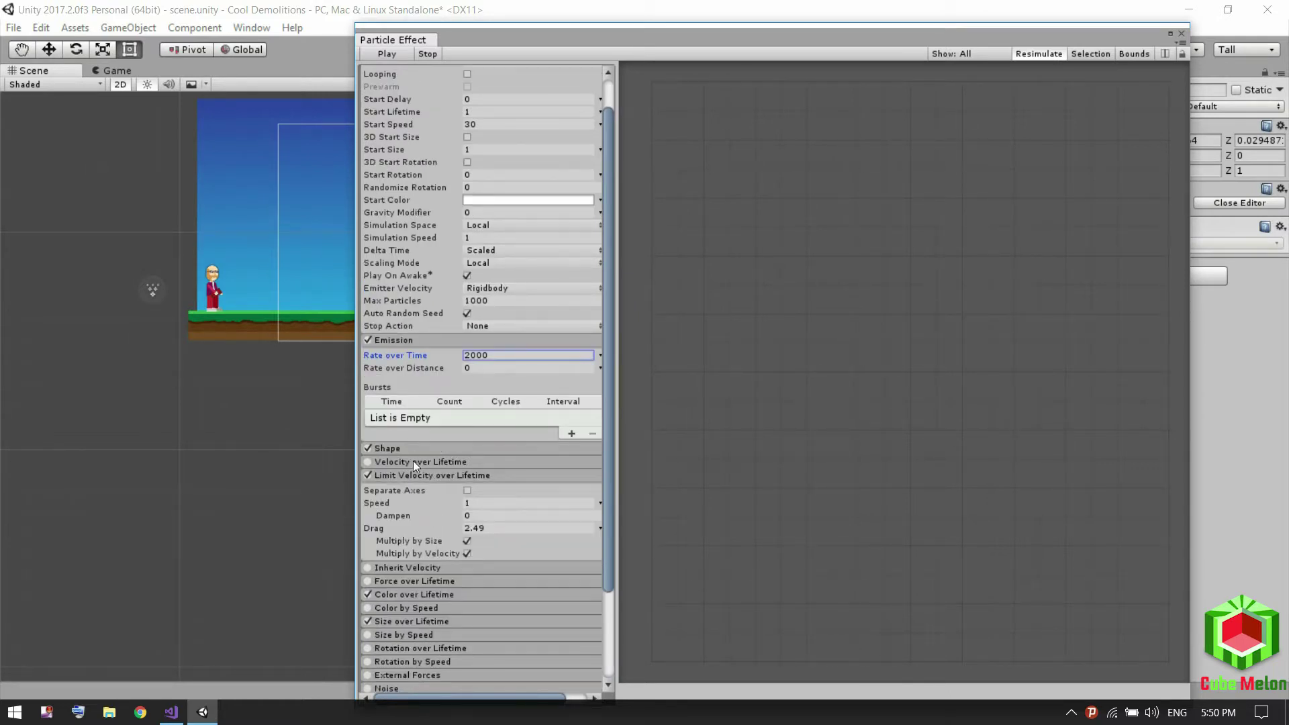
pyautogui.click(397, 622)
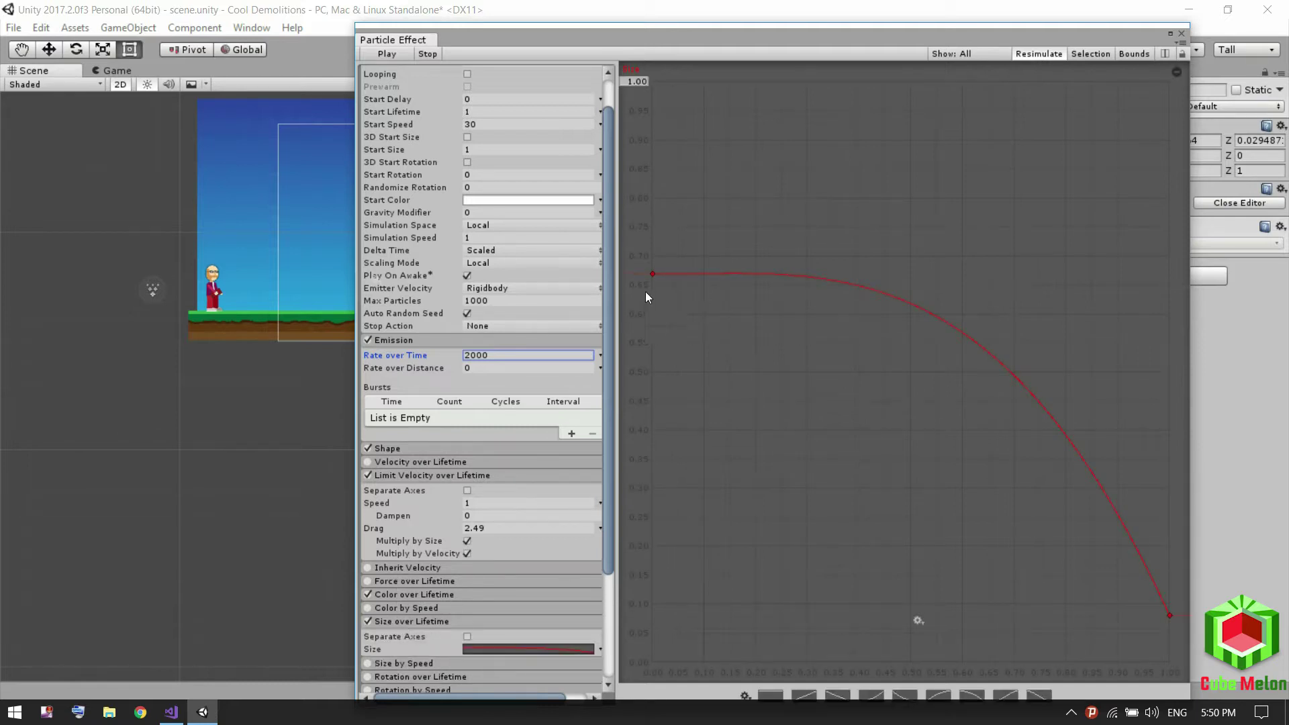
# Shape the Size curve into a hump from 0.45 to about 0.61, then zero, previewing it.
pyautogui.moveTo(652, 274); pyautogui.dragTo(652, 404)
pyautogui.click(1169, 616)
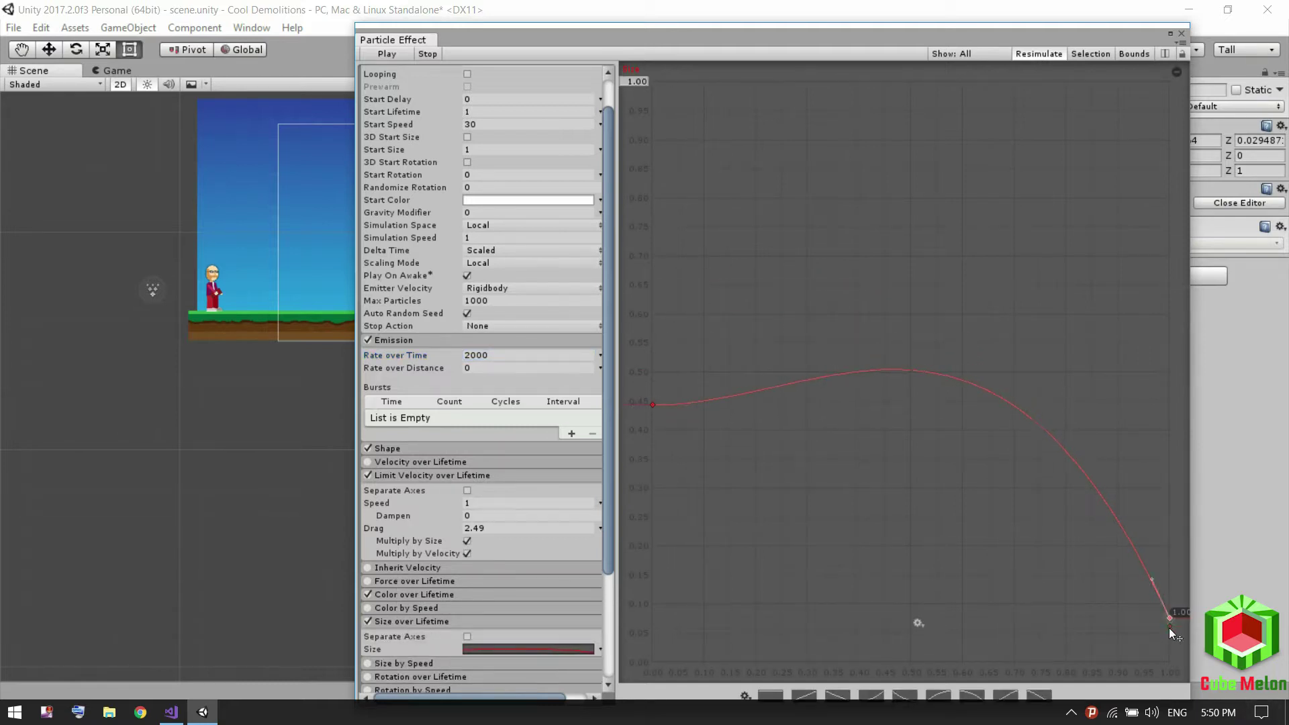
pyautogui.moveTo(1169, 618); pyautogui.dragTo(1175, 514)
pyautogui.click(389, 53)
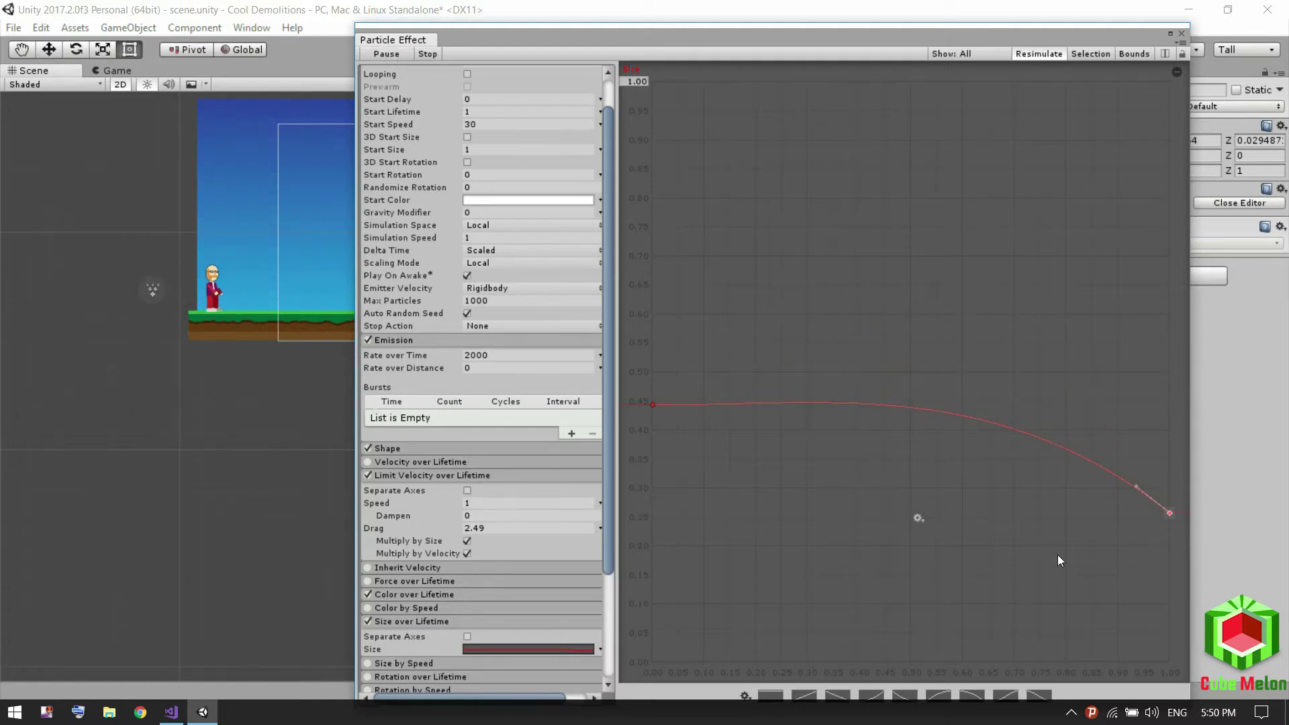
pyautogui.moveTo(1166, 514)
pyautogui.mouseDown()
pyautogui.moveTo(1162, 641)
pyautogui.moveTo(1077, 523)
pyautogui.mouseUp()
pyautogui.moveTo(1077, 522); pyautogui.dragTo(1093, 470)
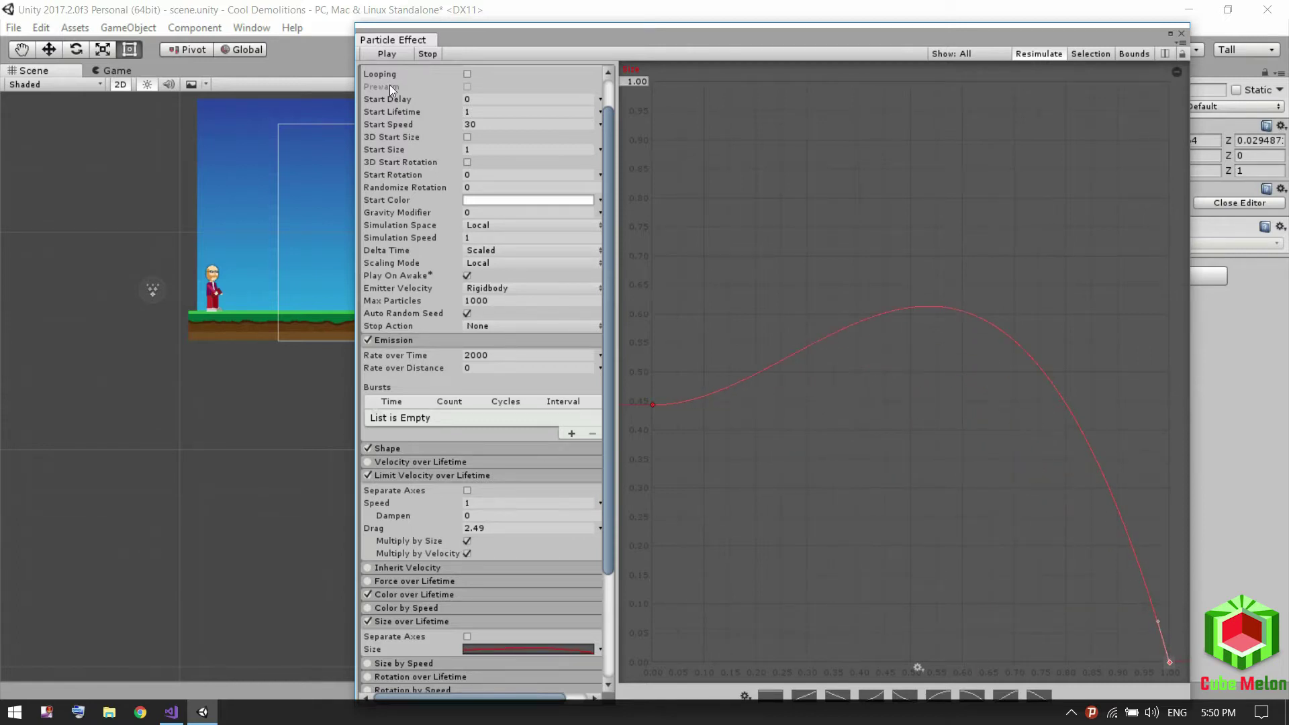
pyautogui.click(385, 52)
pyautogui.scroll(2, 433, 134)
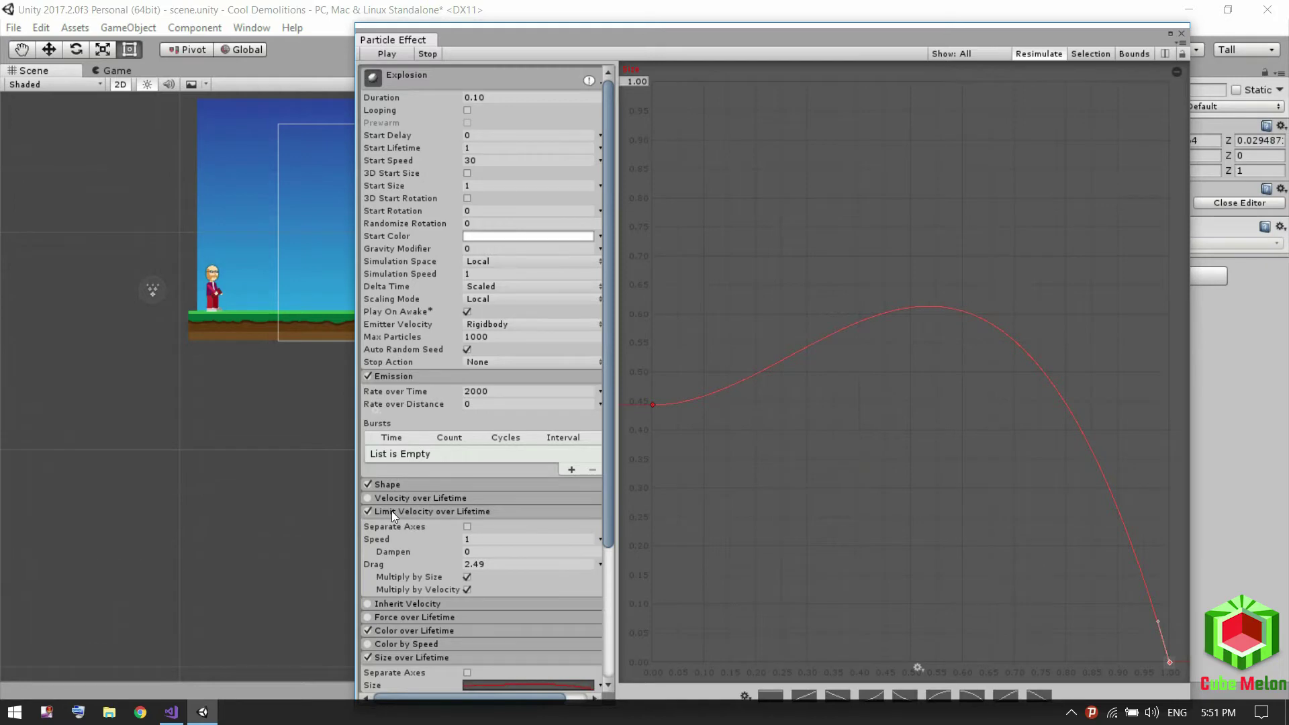
# Turn on Looping and tune the velocity-limit Drag and Dampen while previewing.
pyautogui.click(467, 110)
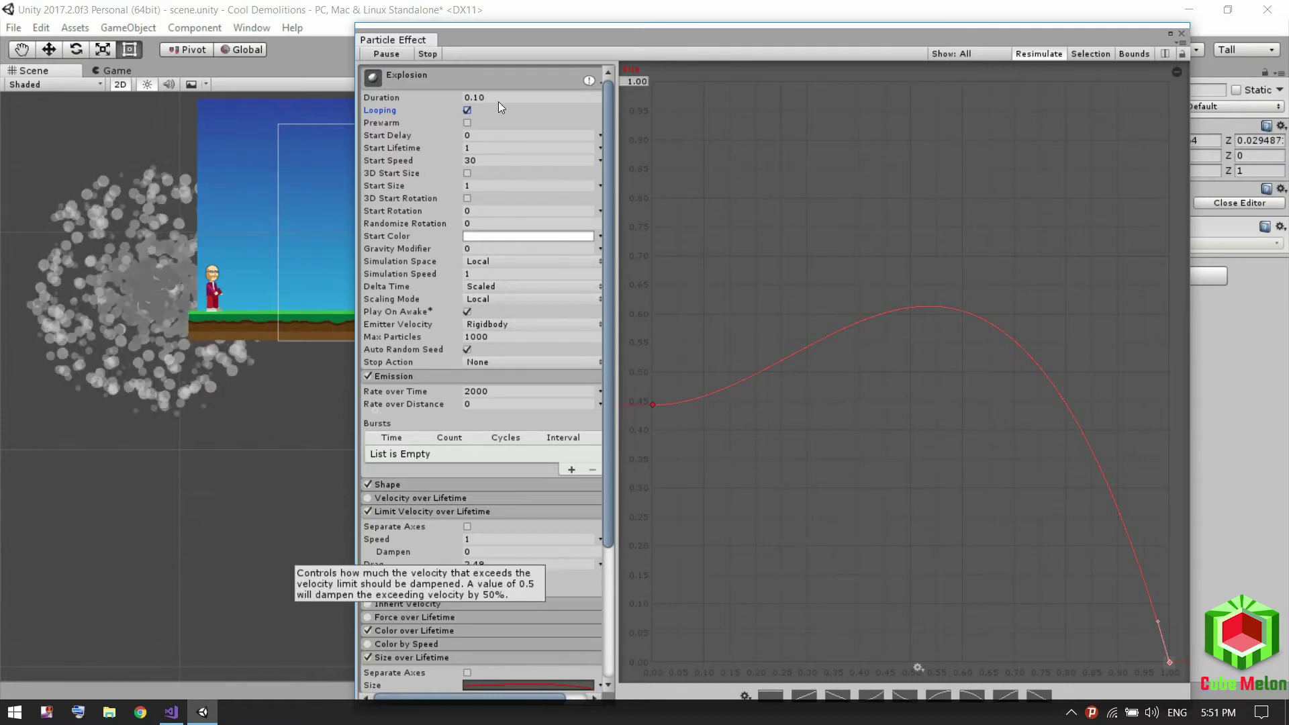
pyautogui.click(460, 565)
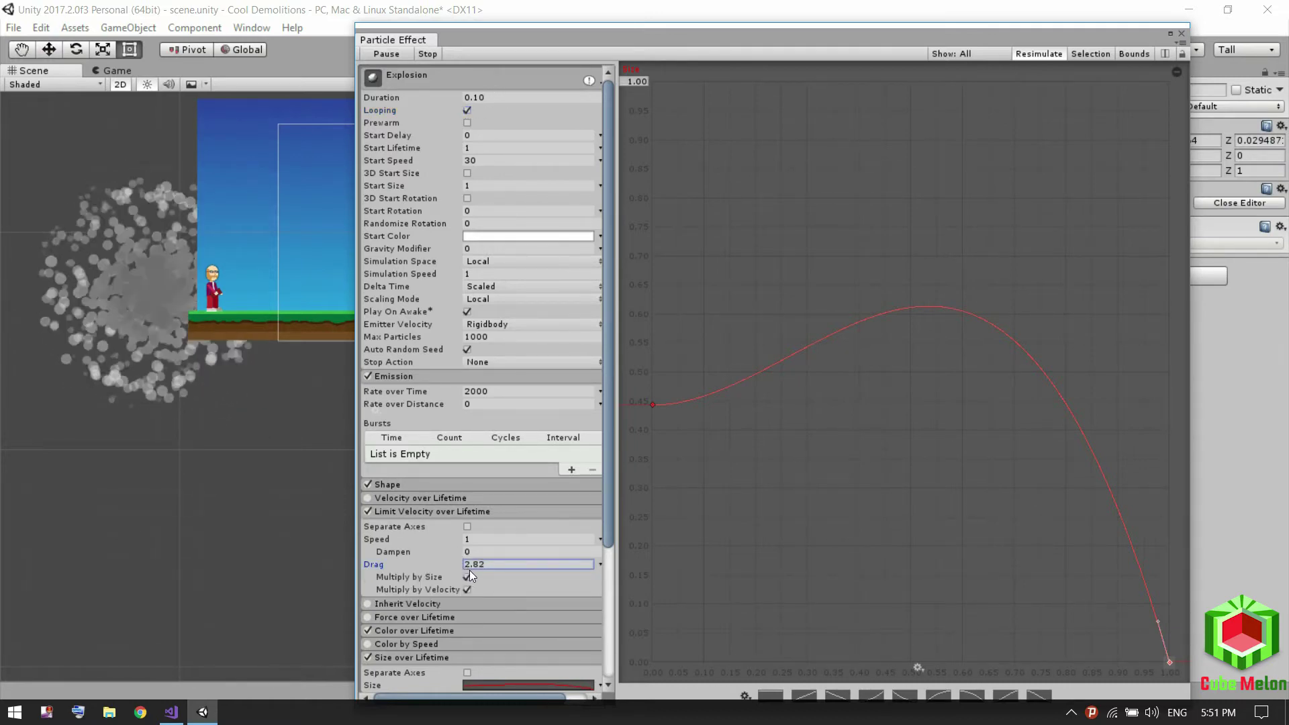
pyautogui.moveTo(469, 570)
pyautogui.mouseDown()
pyautogui.moveTo(429, 567)
pyautogui.moveTo(461, 583)
pyautogui.mouseUp()
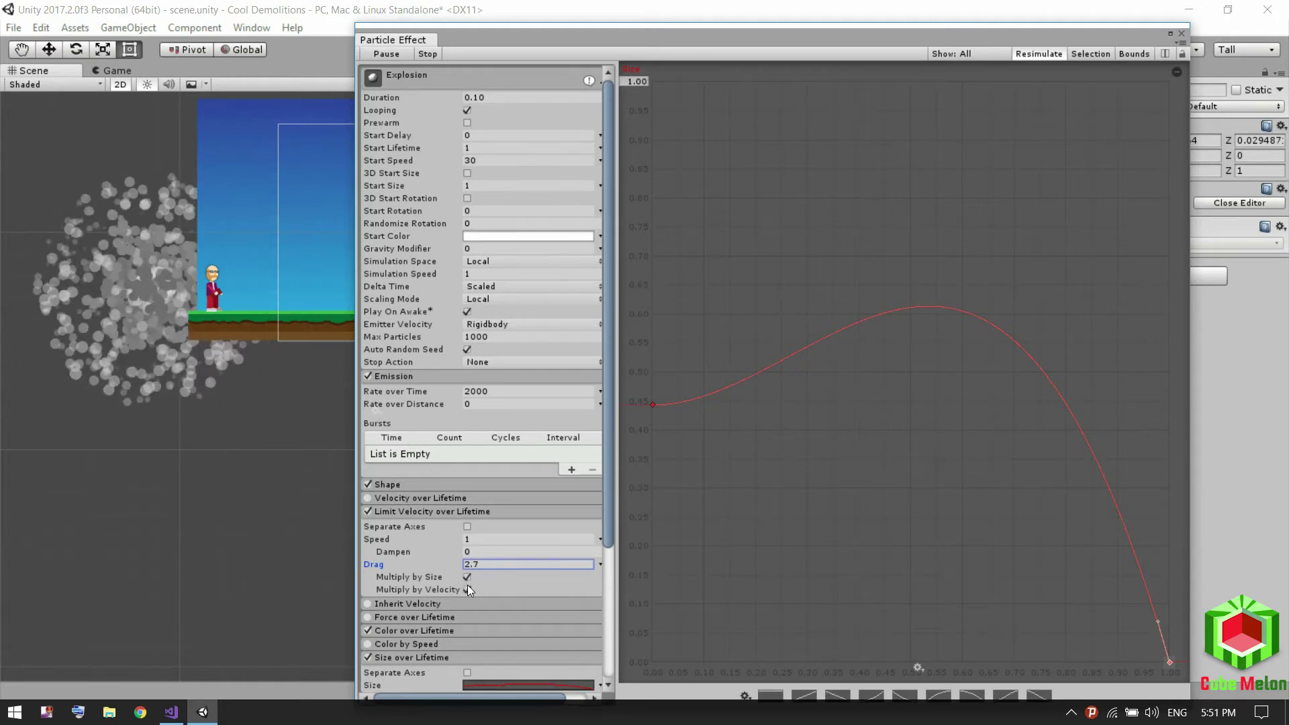
pyautogui.moveTo(467, 585); pyautogui.dragTo(469, 566)
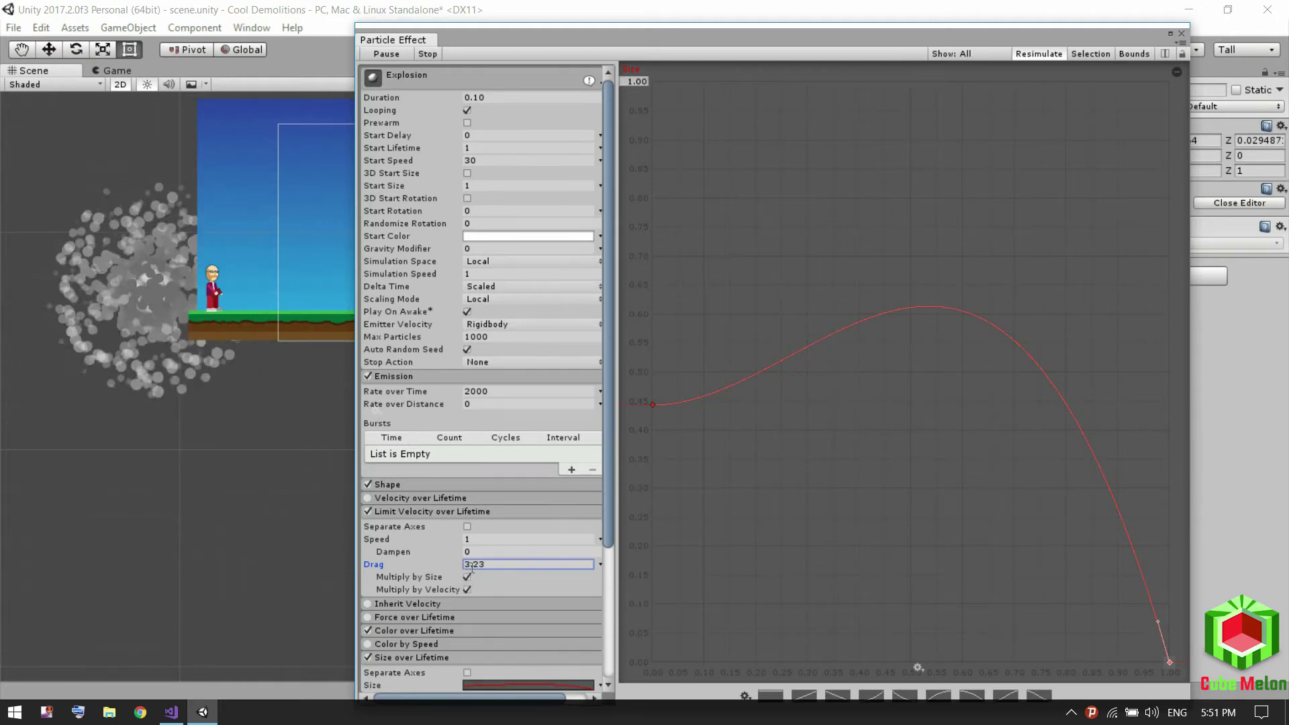
pyautogui.click(468, 552)
pyautogui.write('0.3')
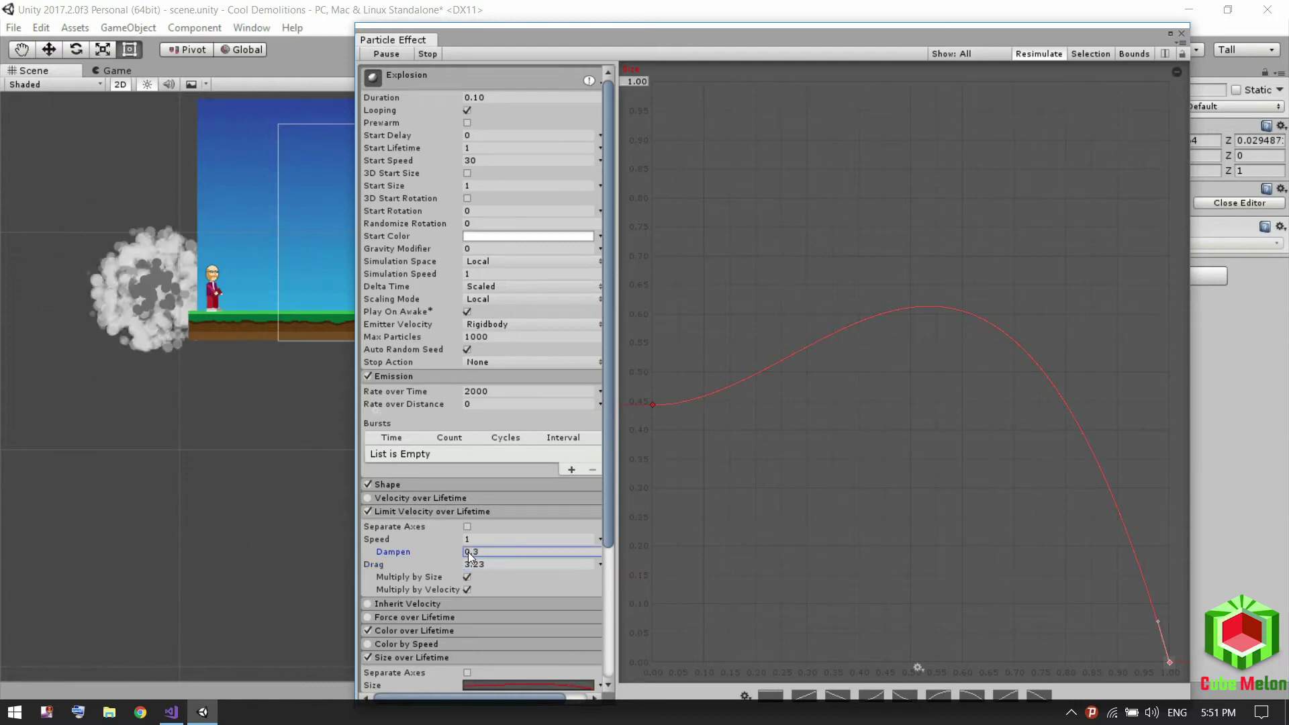
pyautogui.press('BackSpace')
pyautogui.press('BackSpace')
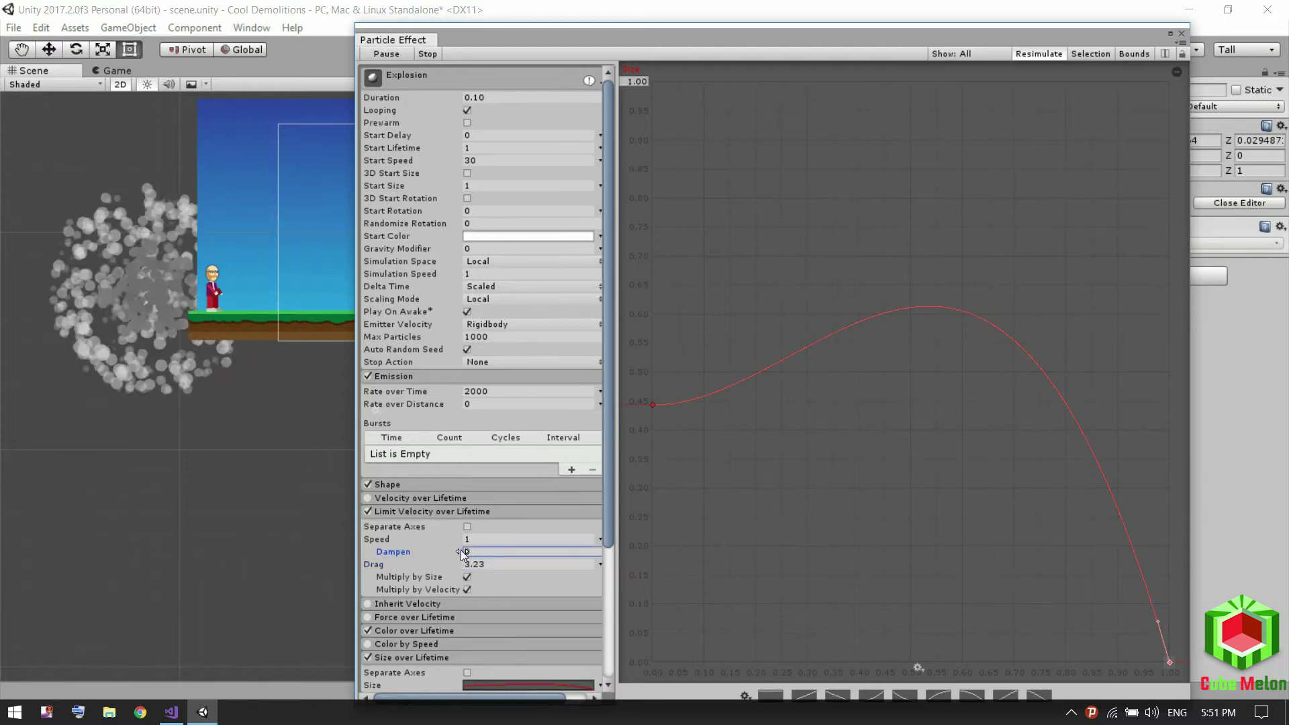
pyautogui.write('.47')
pyautogui.moveTo(458, 565); pyautogui.dragTo(449, 563)
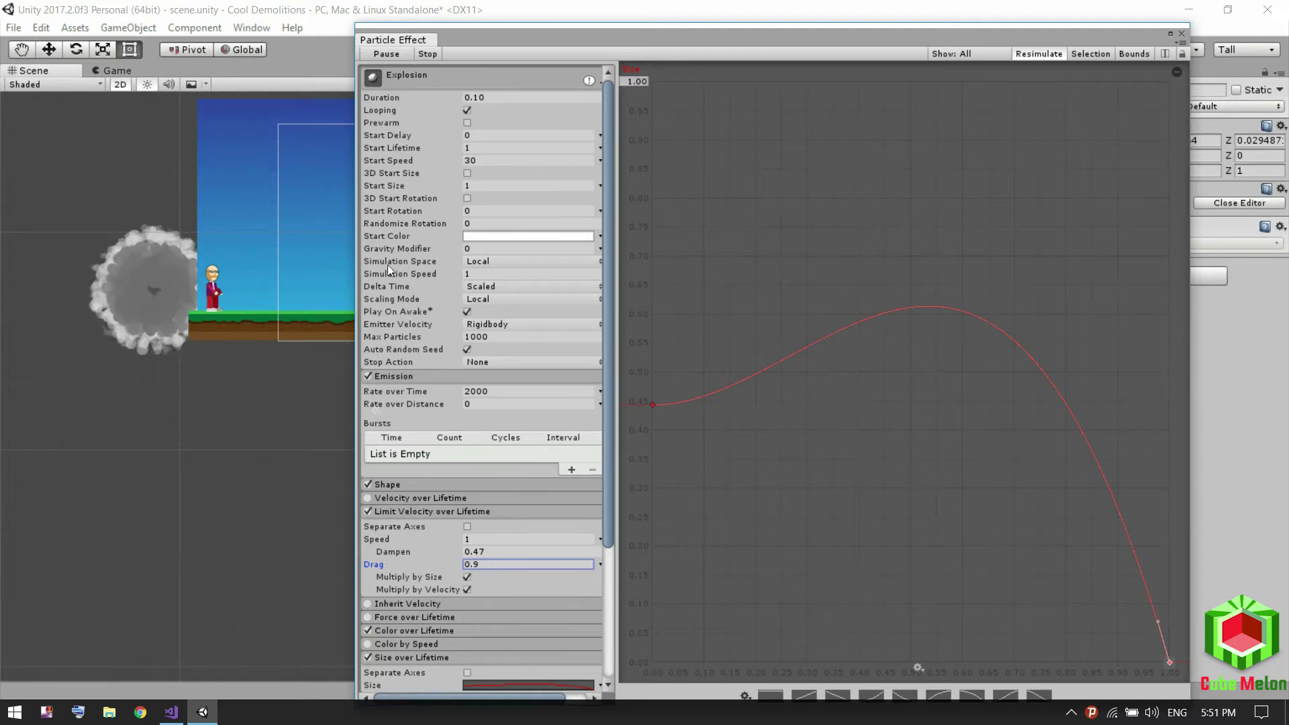
# Replay the explosion with looping back on and keep adjusting Drag toward 4.64.
pyautogui.click(467, 110)
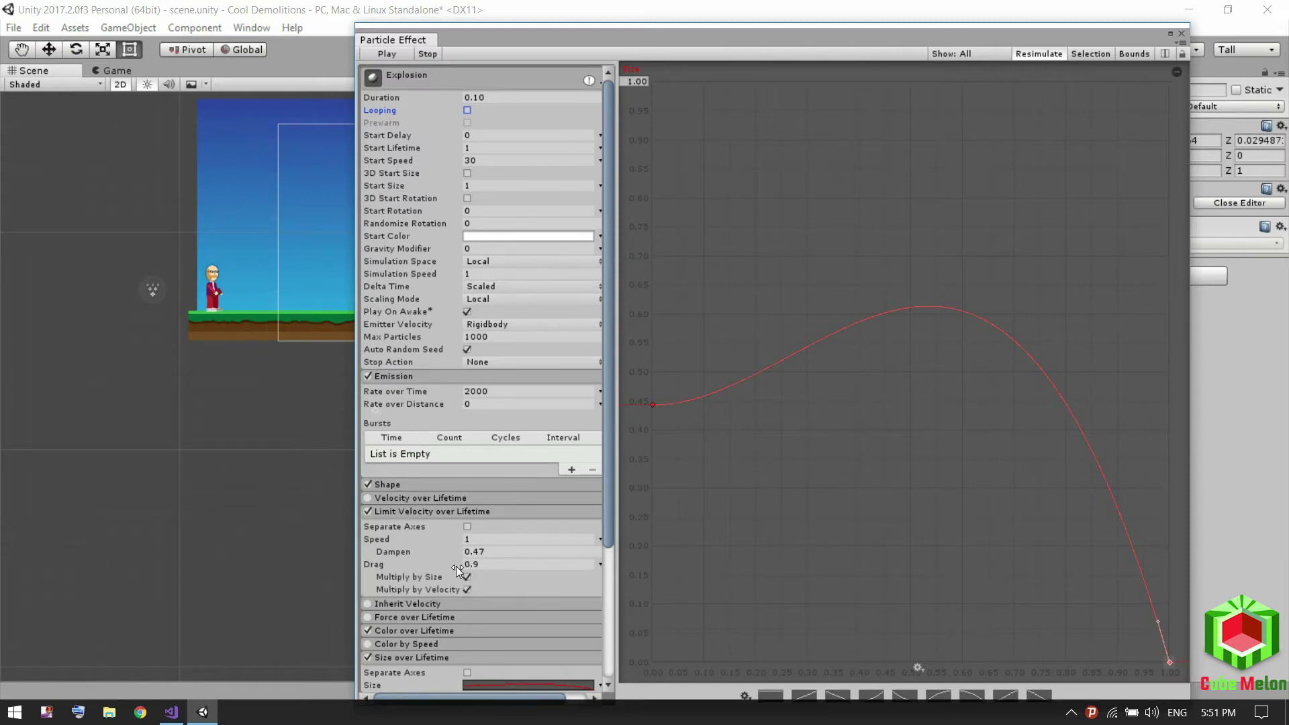
pyautogui.click(382, 55)
pyautogui.click(467, 110)
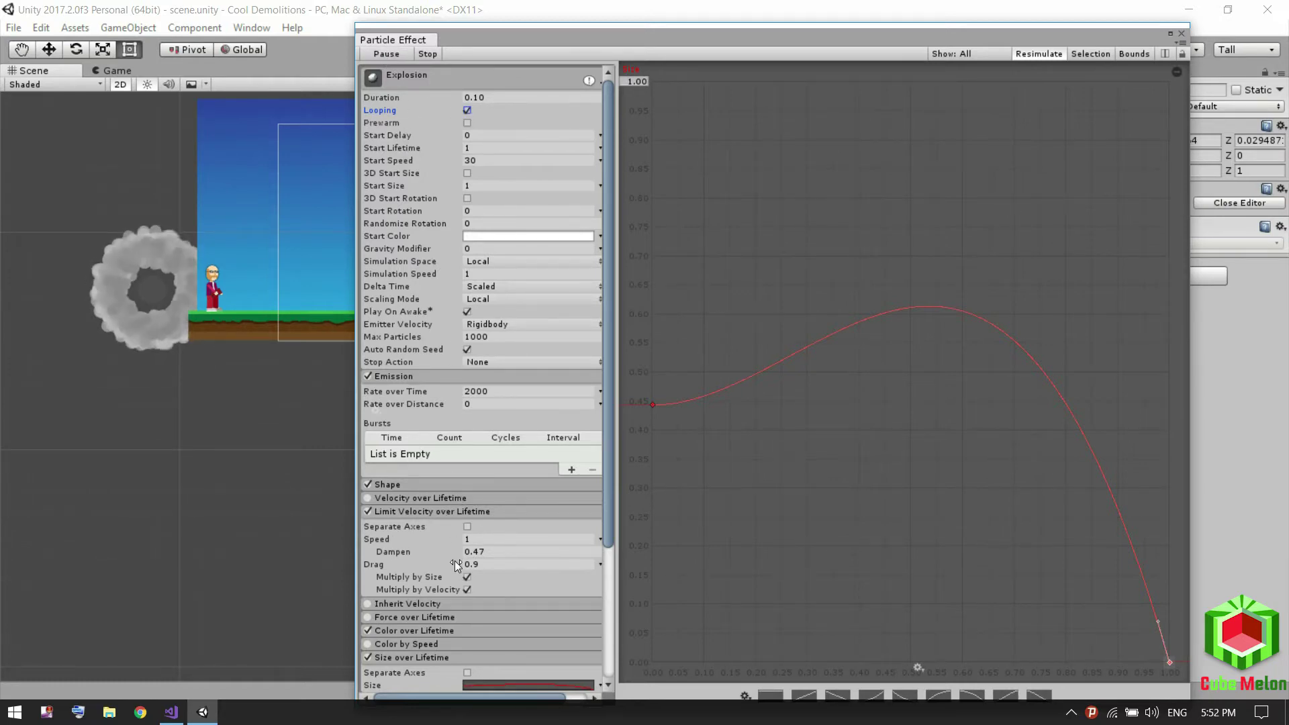
pyautogui.moveTo(458, 563); pyautogui.dragTo(471, 562)
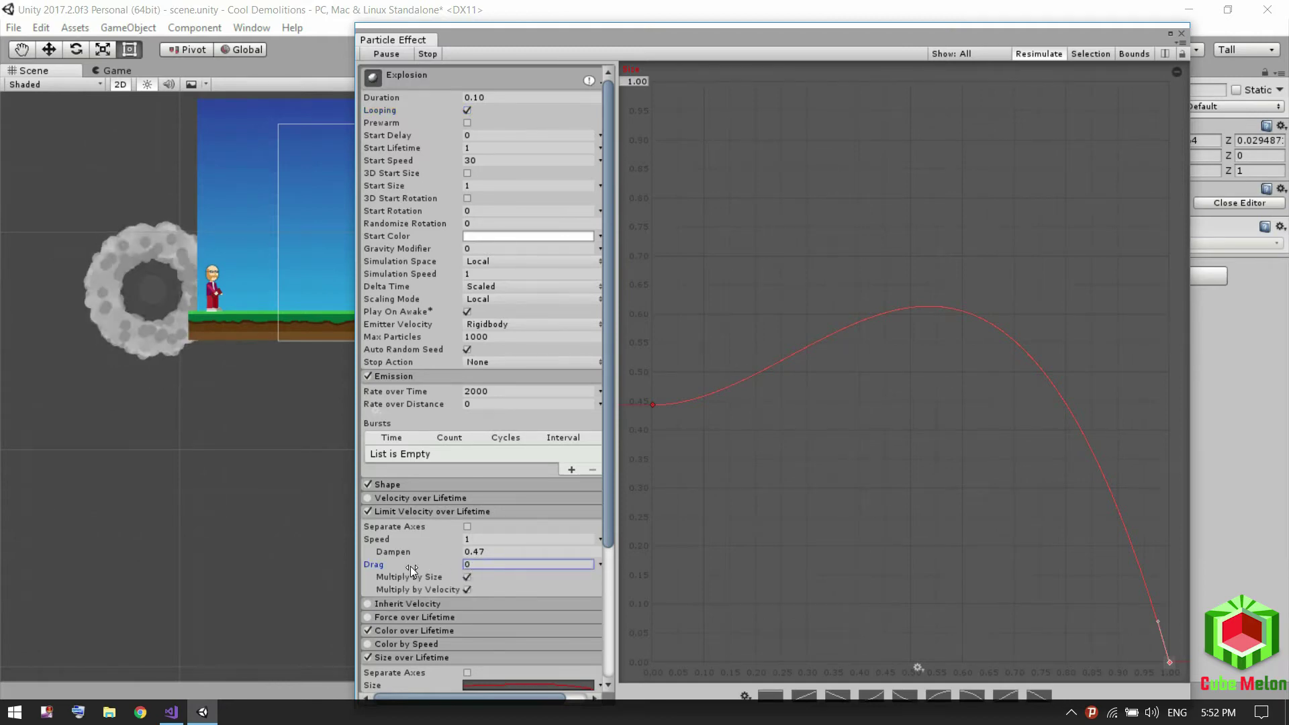
pyautogui.moveTo(458, 568)
pyautogui.mouseDown()
pyautogui.moveTo(486, 562)
pyautogui.moveTo(440, 561)
pyautogui.mouseUp()
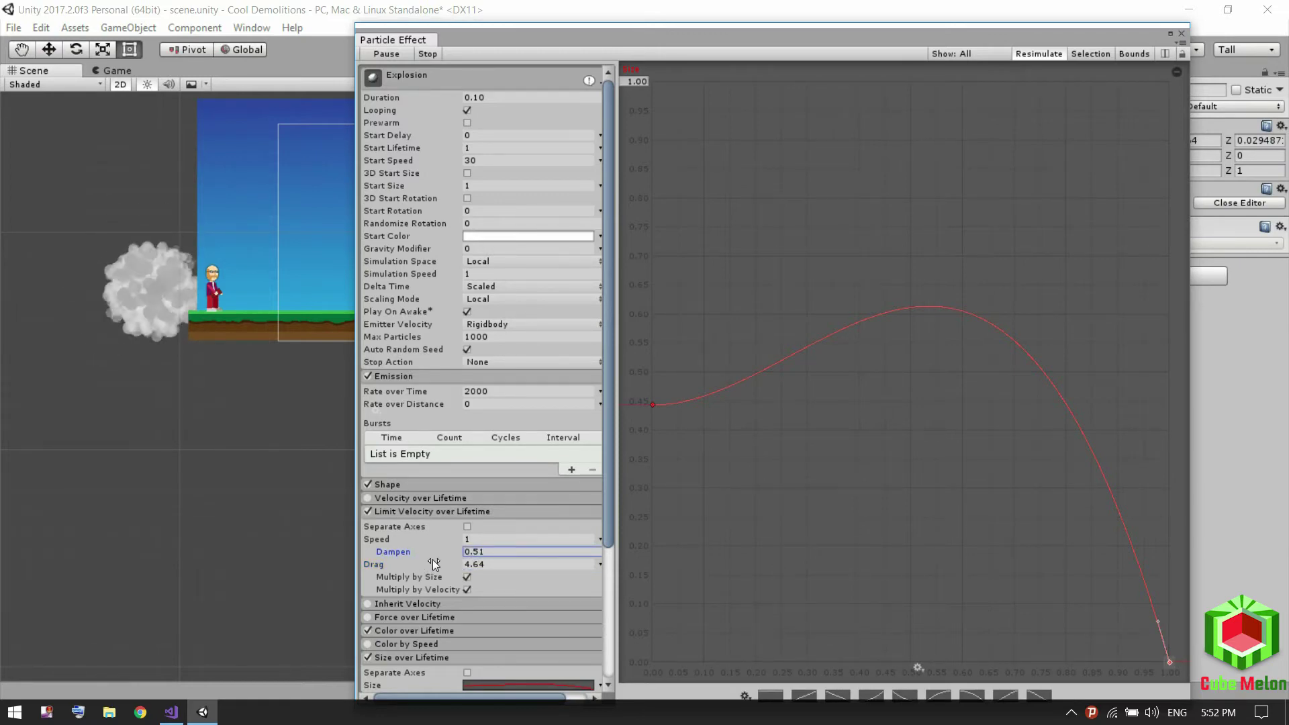
# Commit Dampen at 0.51, set Start Speed to 20, and turn Looping off.
pyautogui.click(494, 98)
pyautogui.click(494, 161)
pyautogui.write('20')
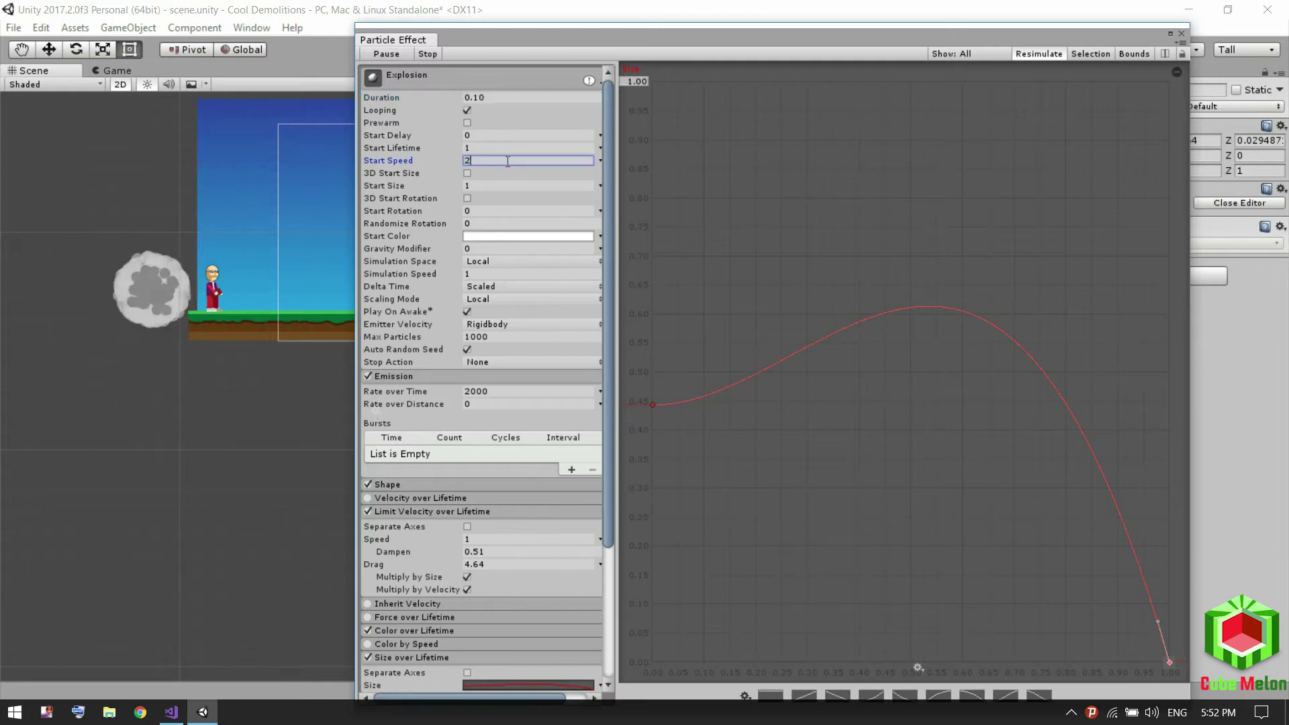
pyautogui.click(467, 110)
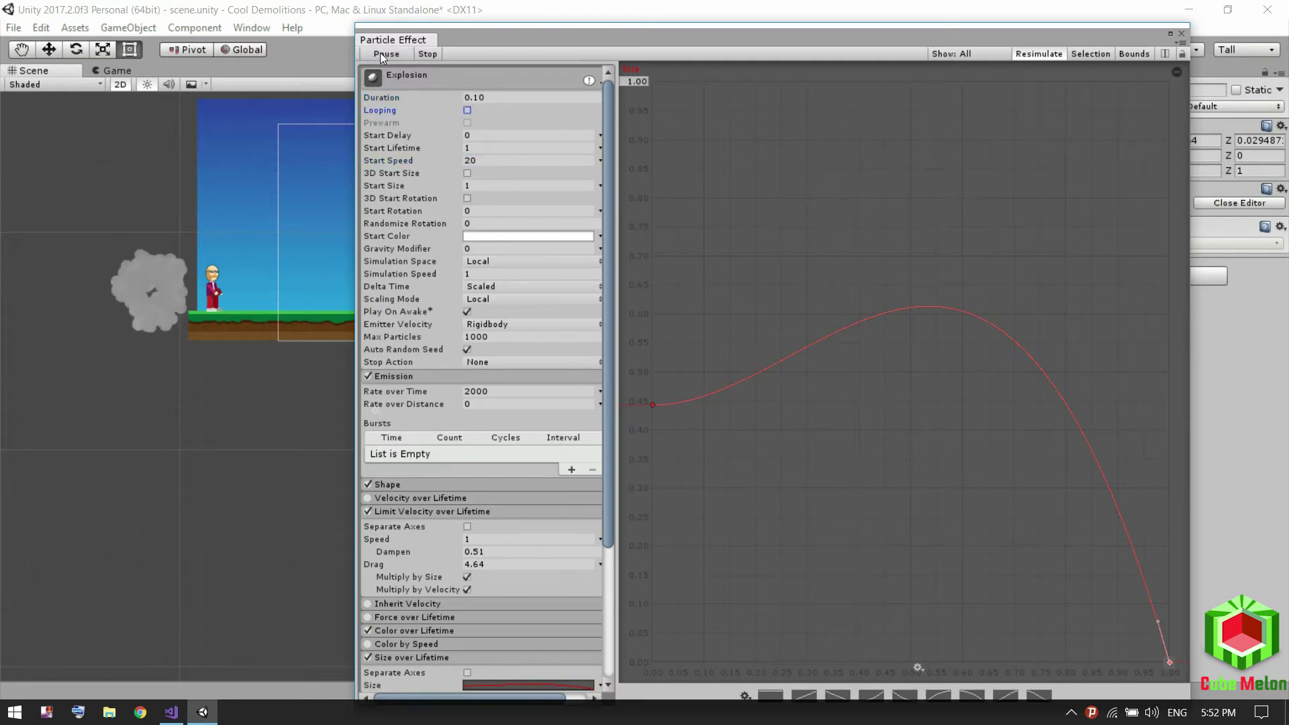
# Close the particle preview and open Resources to select the Explosion prefab.
pyautogui.click(1181, 33)
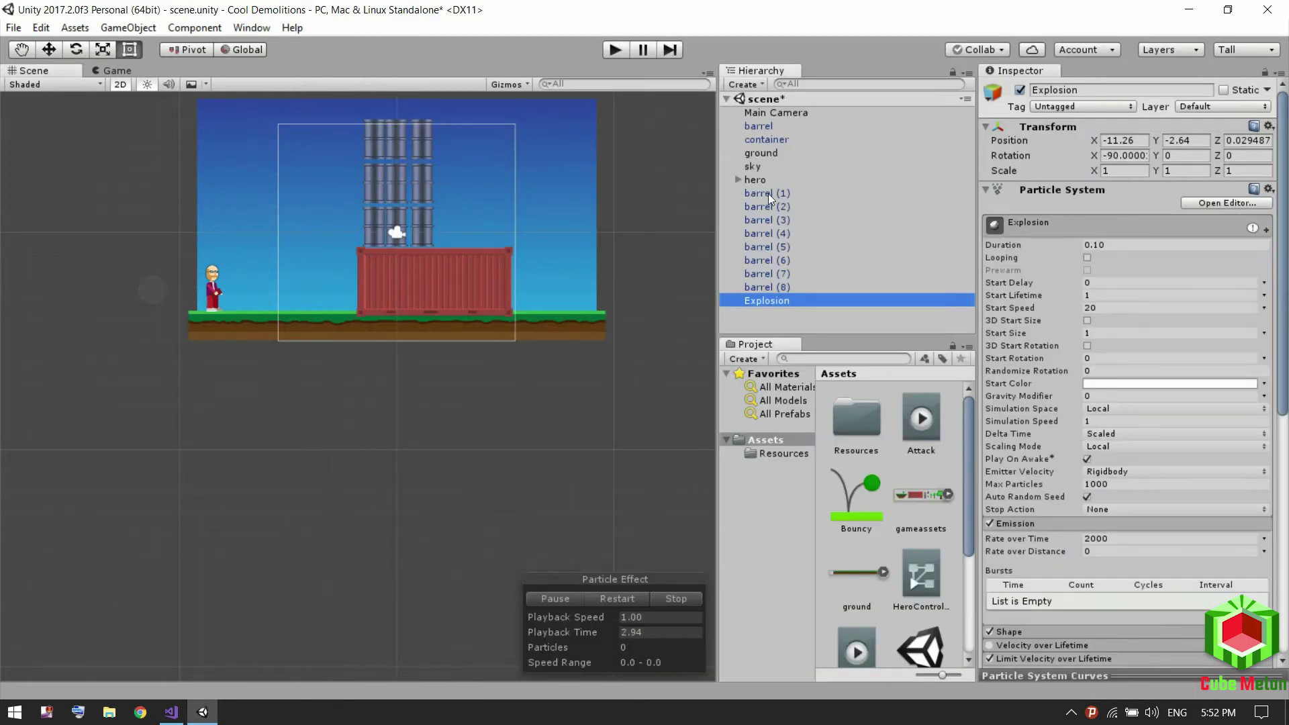
pyautogui.doubleClick(840, 405)
pyautogui.click(850, 409)
pyautogui.click(928, 494)
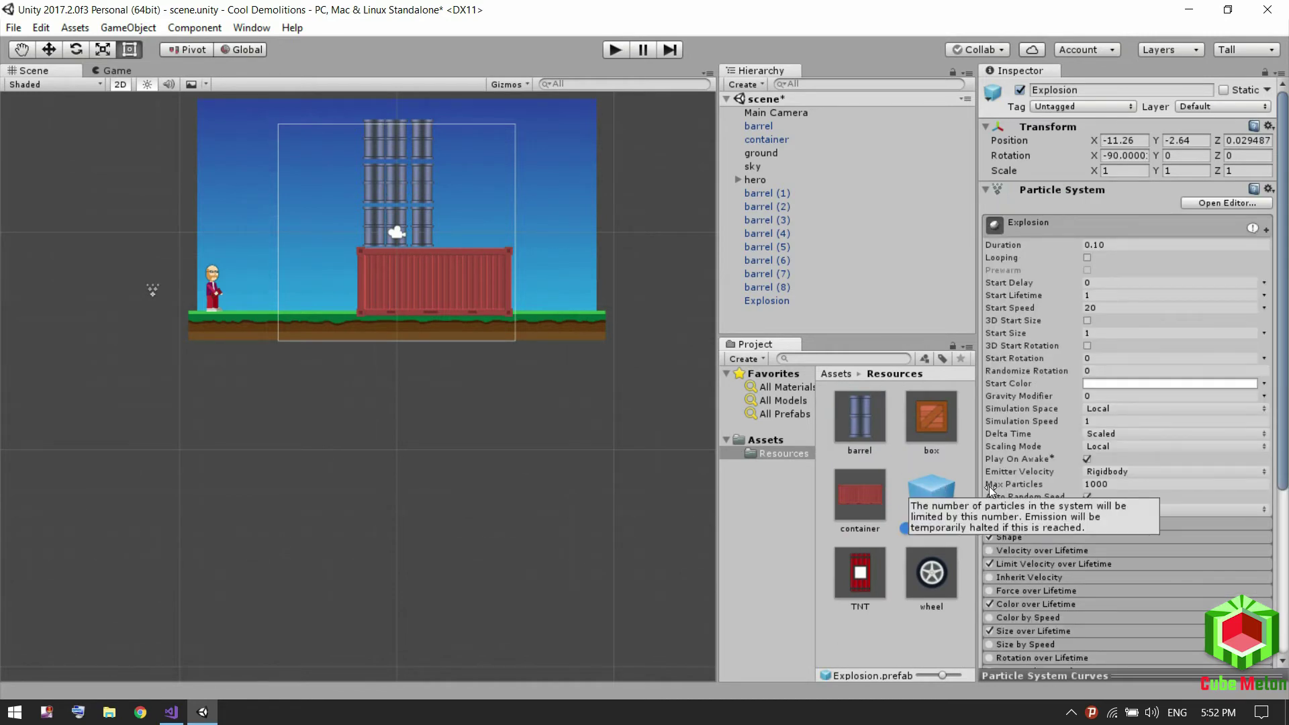
# Above the Destroy call, begin 'GameObject G = Instantiate(Resources.Load("' in OnTriggerEnter2D.
pyautogui.hotkey('alt', 'Tab')
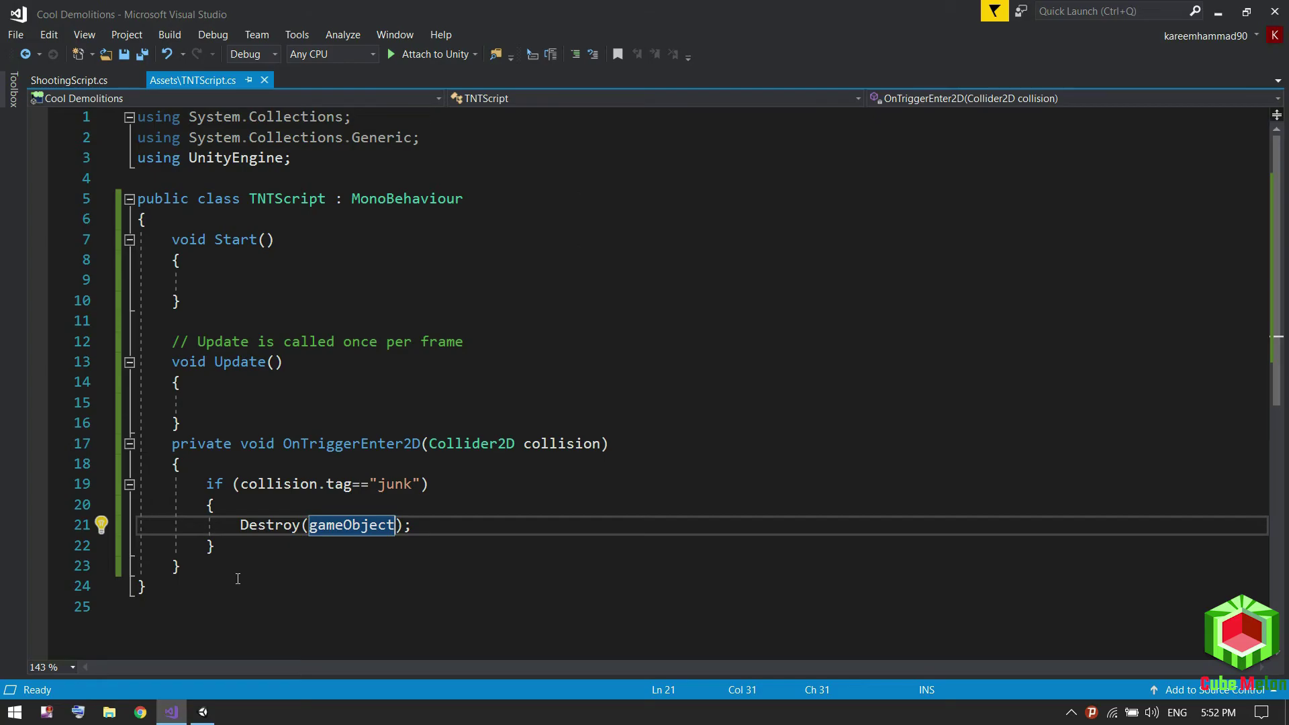
pyautogui.click(383, 510)
pyautogui.press('Return')
pyautogui.write('ga')
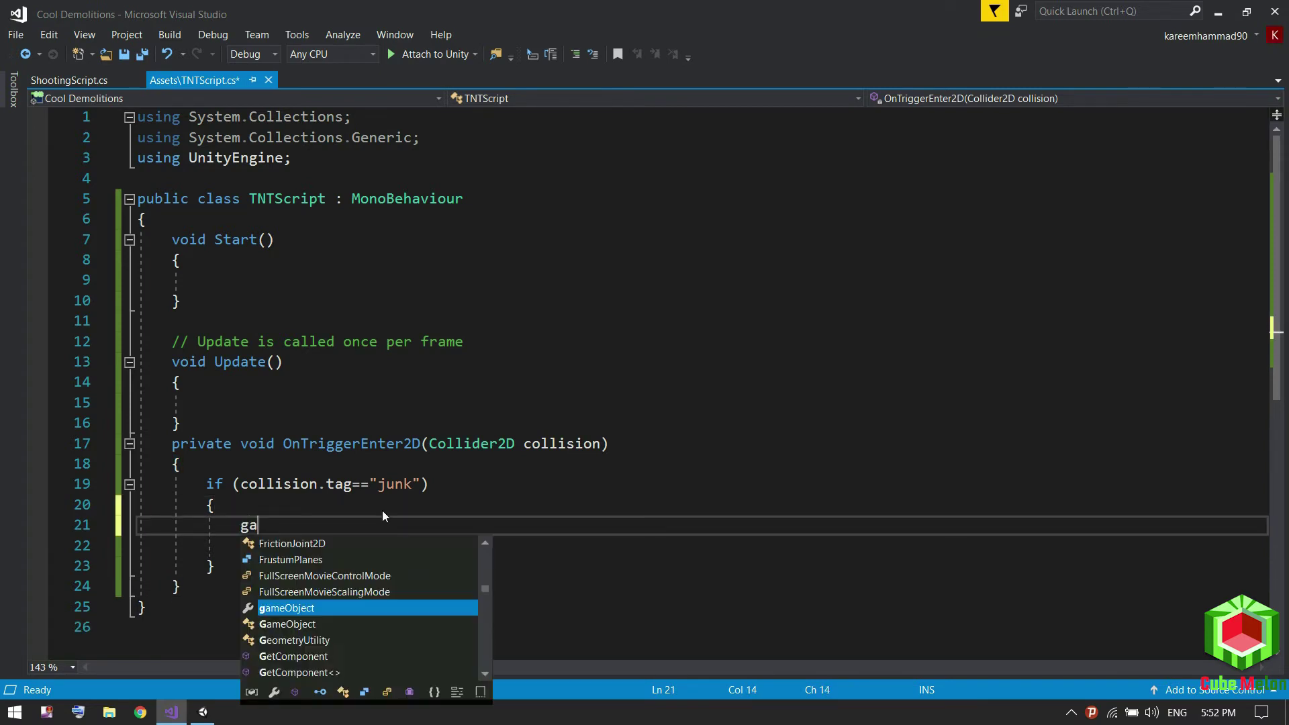
pyautogui.write('meObject.')
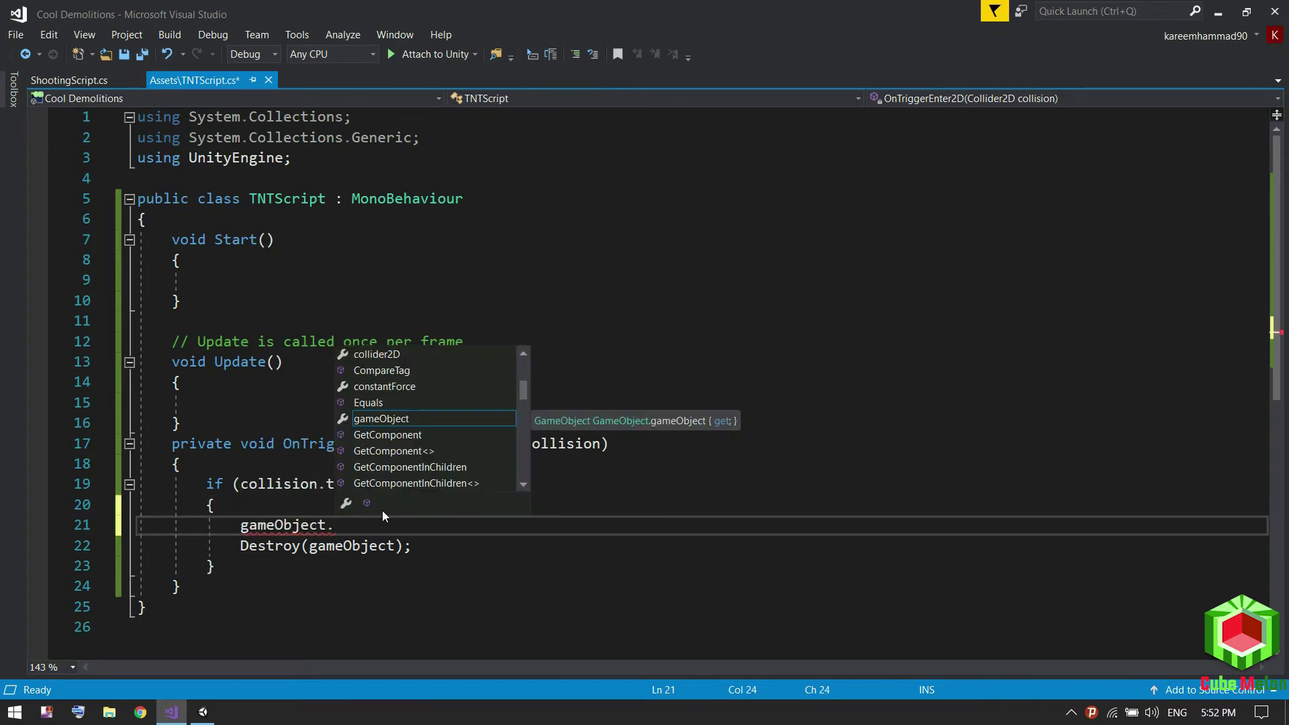
pyautogui.press('BackSpace')
pyautogui.hotkey('ctrl', 'shift', 'Left')
pyautogui.write('GameObject ')
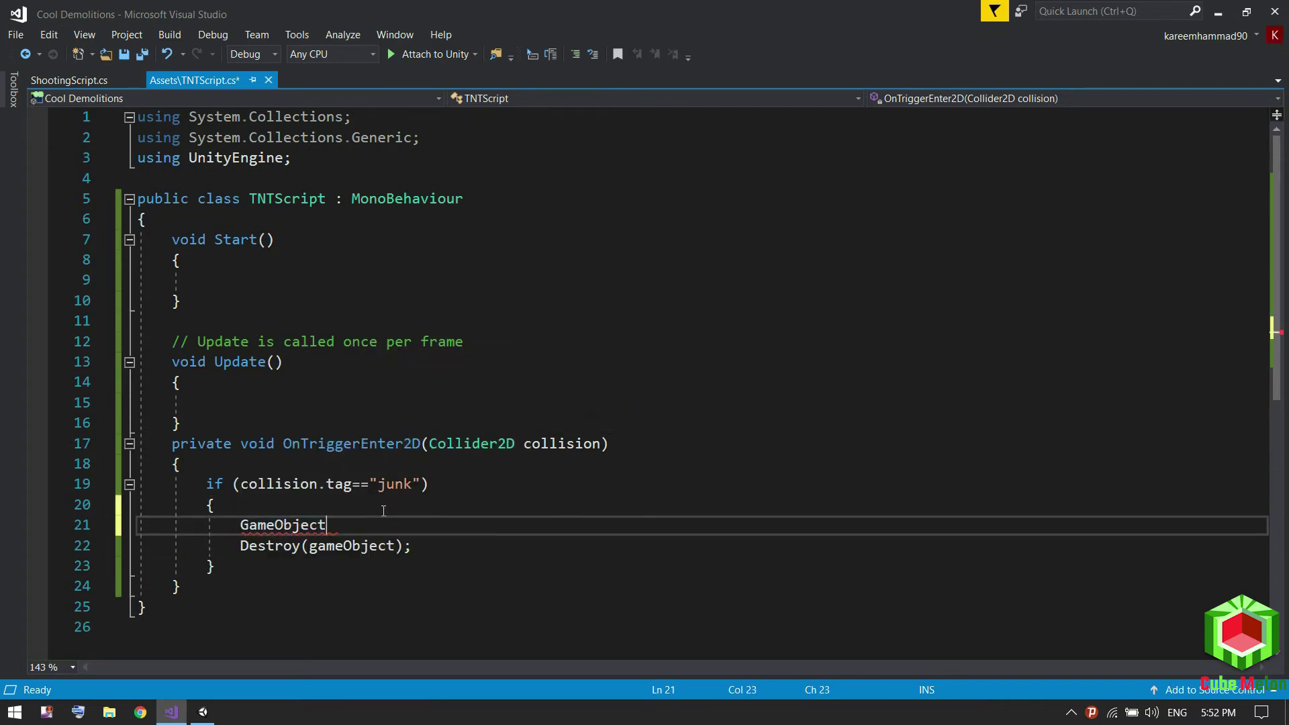
pyautogui.write('G = ins')
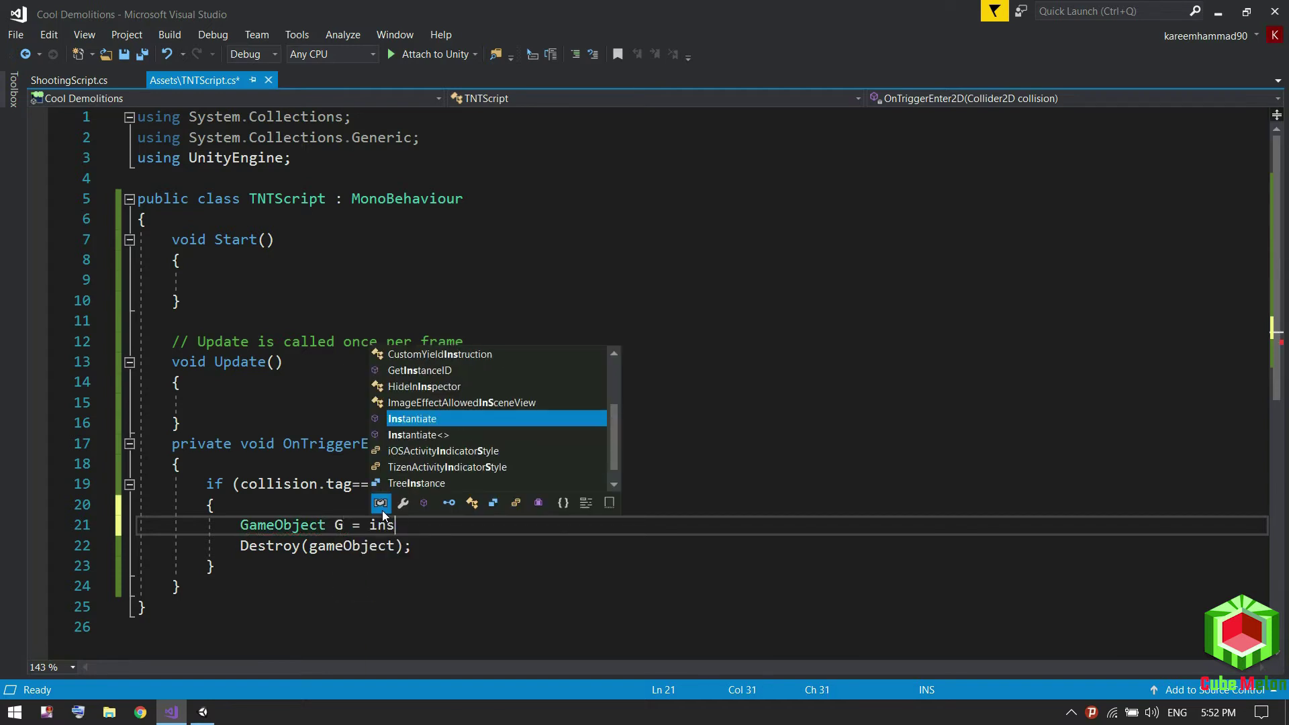
pyautogui.write('te')
pyautogui.press('Return')
pyautogui.press('BackSpace')
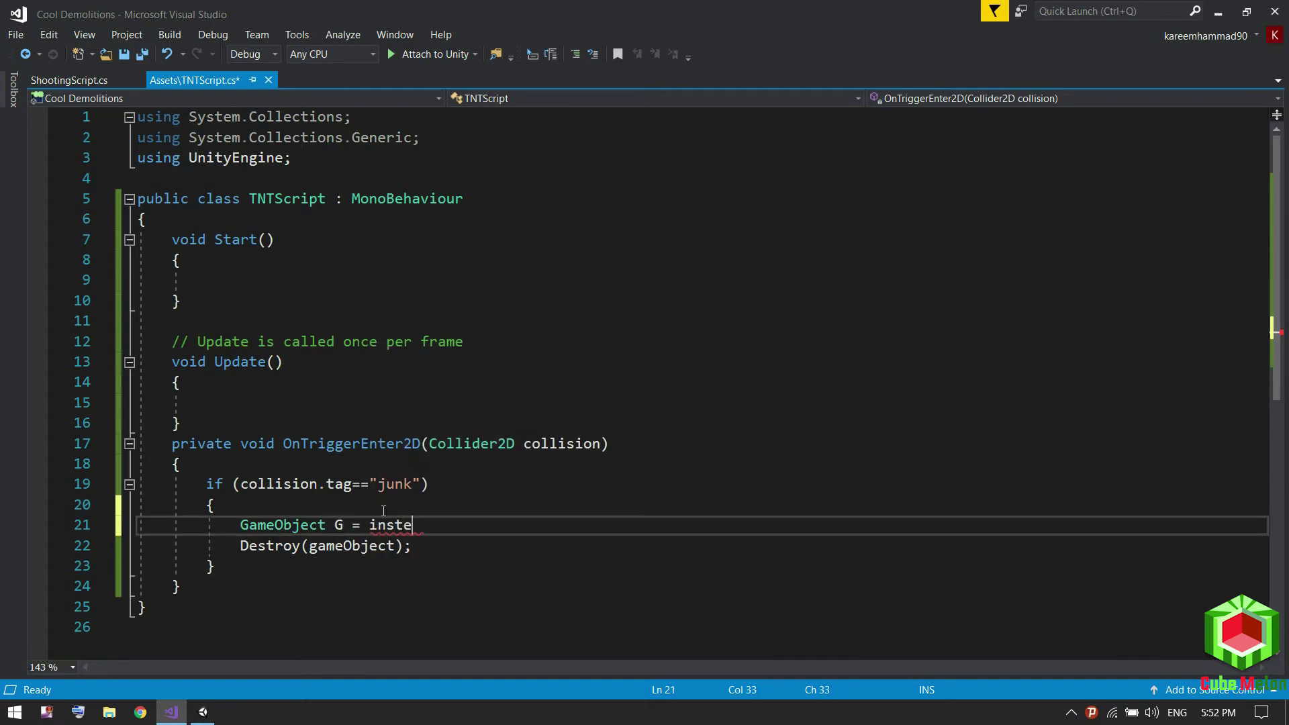
pyautogui.hotkey('ctrl', 'space')
pyautogui.press('Tab')
pyautogui.write('(')
pyautogui.write(');')
pyautogui.press('Left')
pyautogui.press('Left')
pyautogui.write('"')
pyautogui.press('BackSpace')
pyautogui.write('res')
pyautogui.press('Tab')
pyautogui.press('BackSpace')
pyautogui.press('BackSpace')
pyautogui.press('BackSpace')
pyautogui.press('BackSpace')
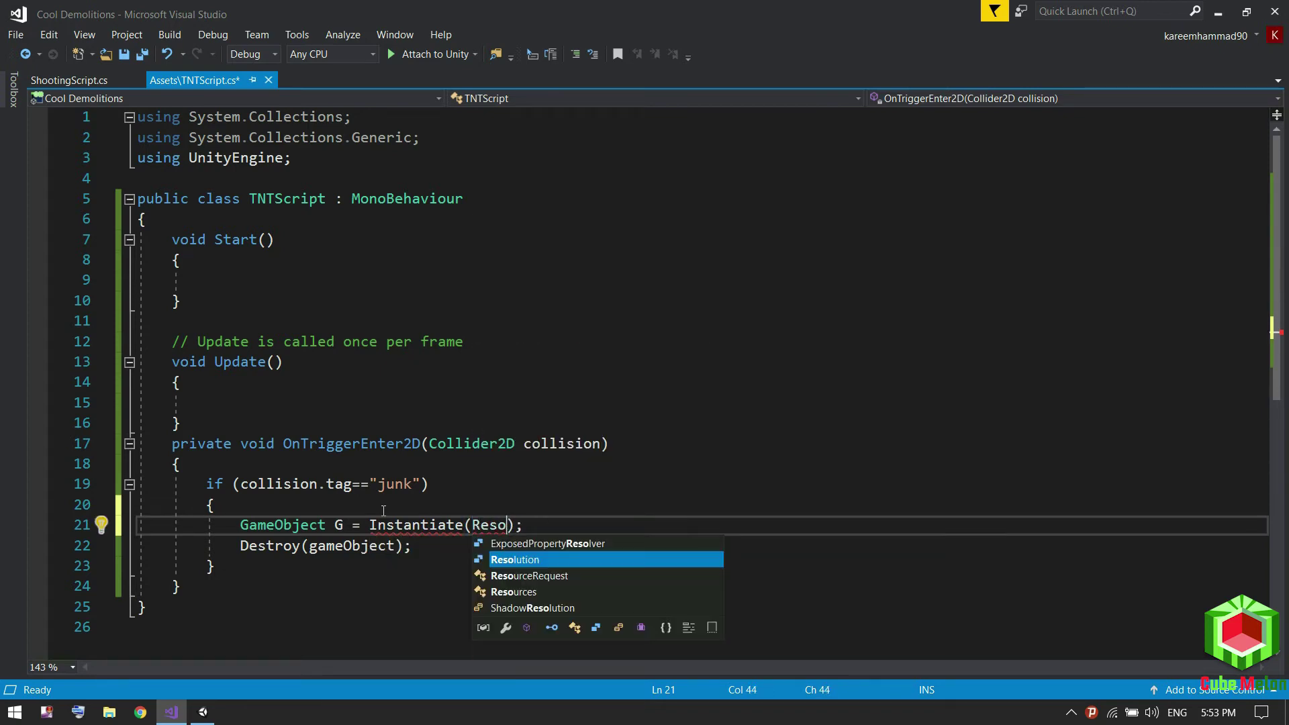
pyautogui.press('Down')
pyautogui.press('Down')
pyautogui.press('Tab')
pyautogui.write('.lo')
pyautogui.press('Tab')
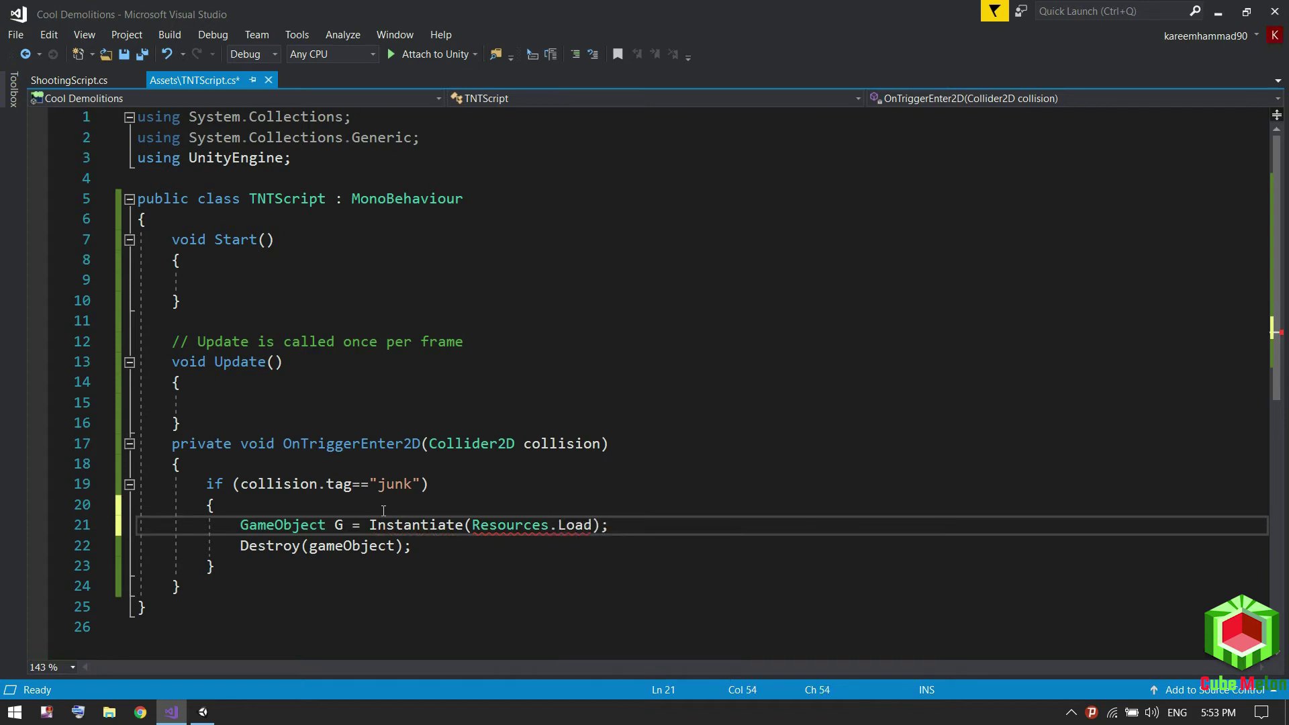
pyautogui.write('()"')
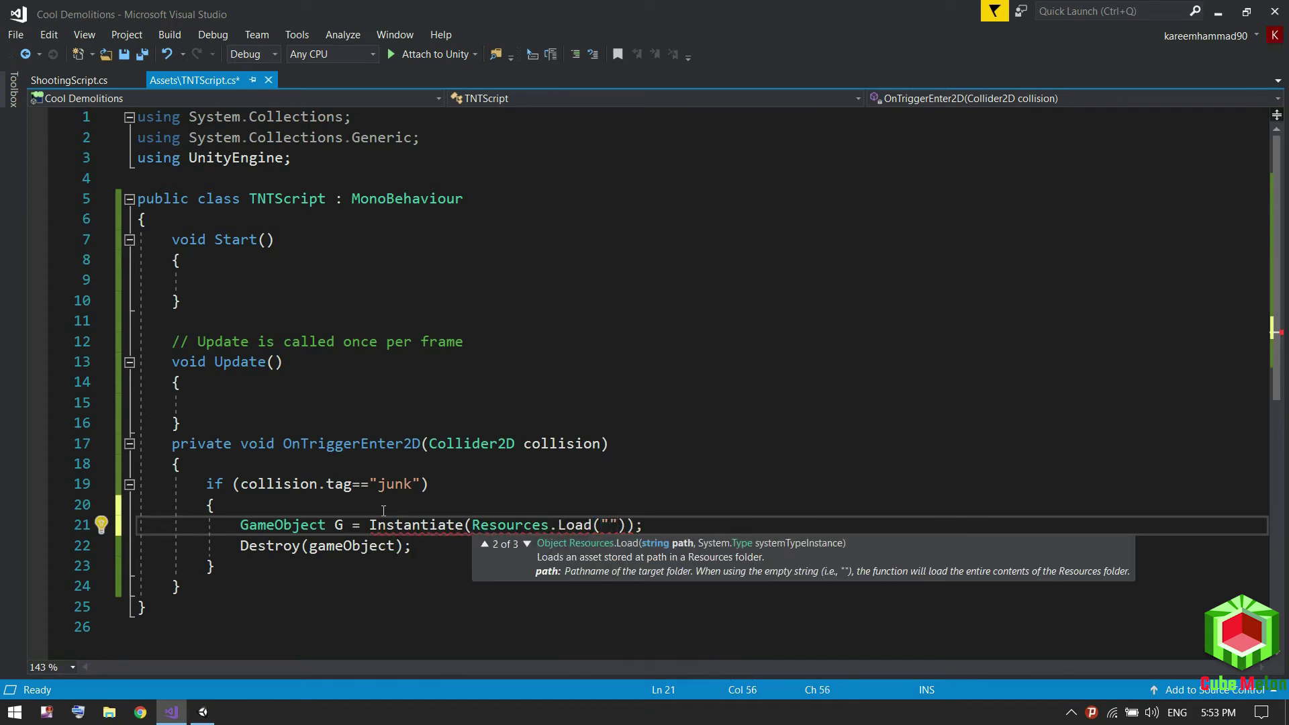
# Paste the "Explosion" prefab name into Load and cast the result as GameObject.
pyautogui.hotkey('alt', 'Tab')
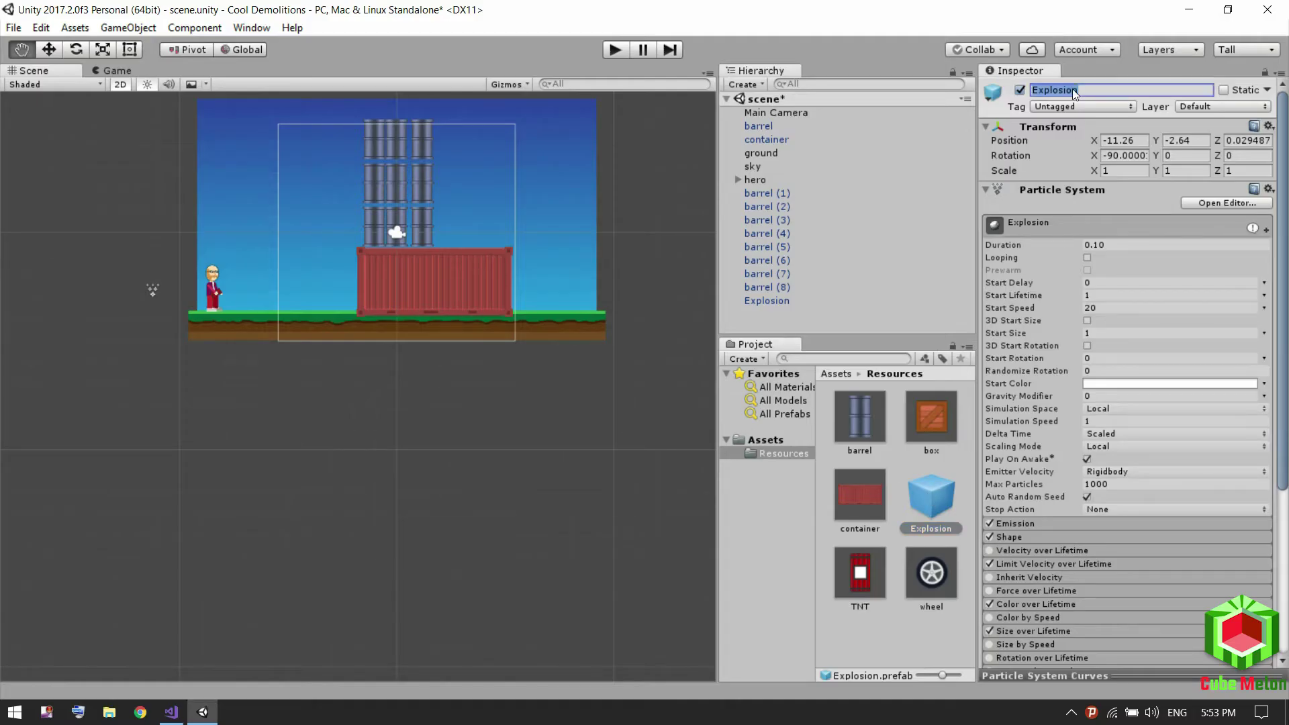
pyautogui.hotkey('alt', 'Tab')
pyautogui.write('Explosion')
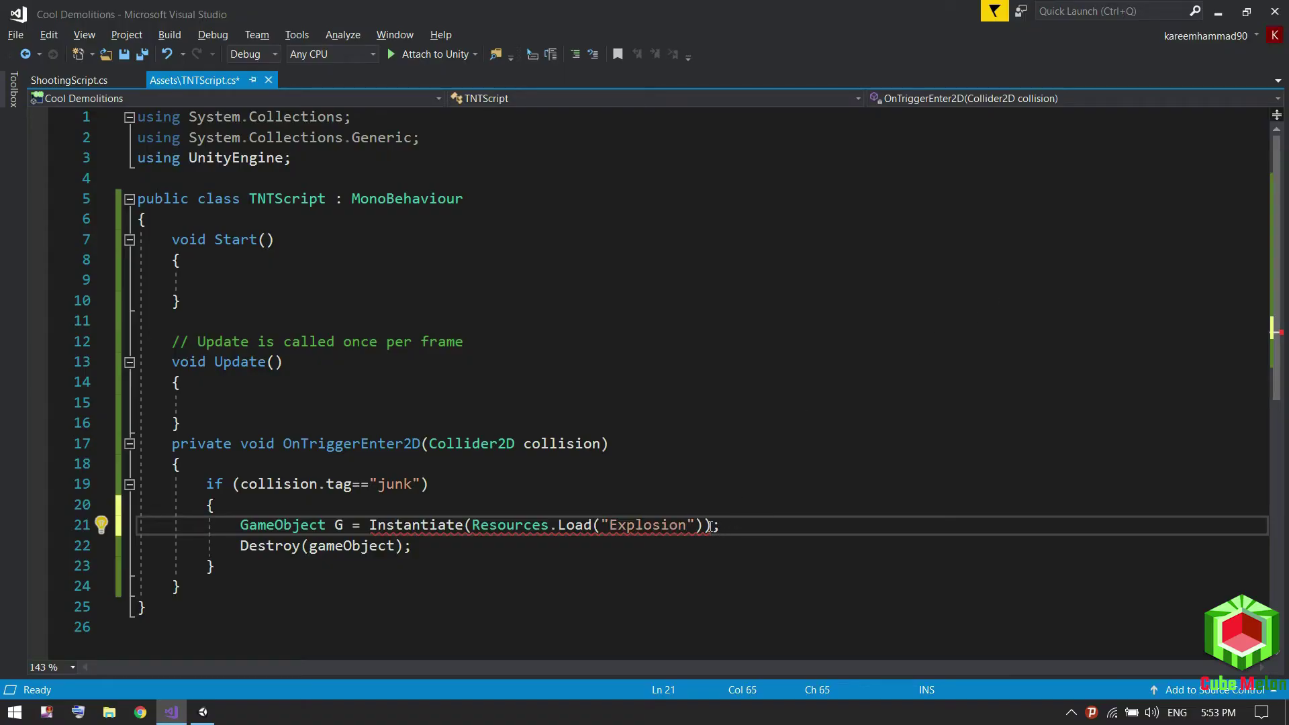
pyautogui.click(709, 527)
pyautogui.write('as ')
pyautogui.write('gameObject')
pyautogui.doubleClick(776, 560)
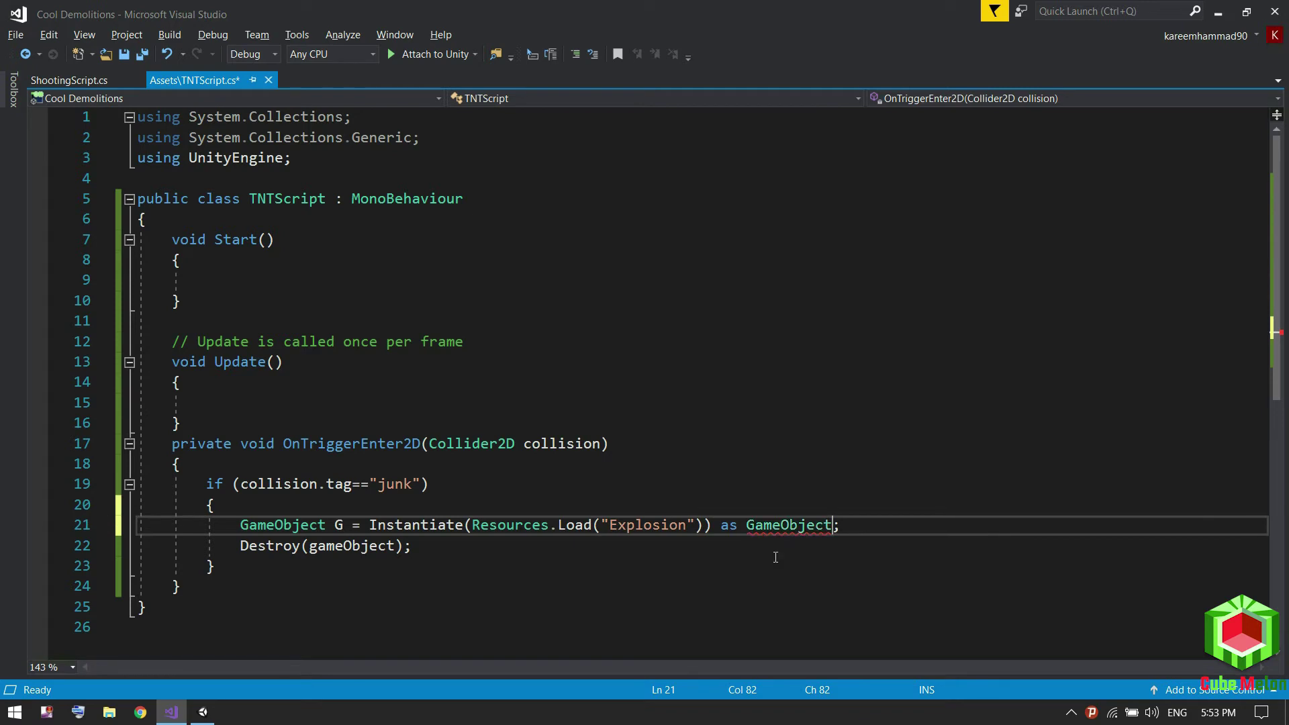
# Add 'G.transform.position = gameObject.transform.position', save TNTScript, and return to Unity.
pyautogui.press('Return')
pyautogui.write('G - ')
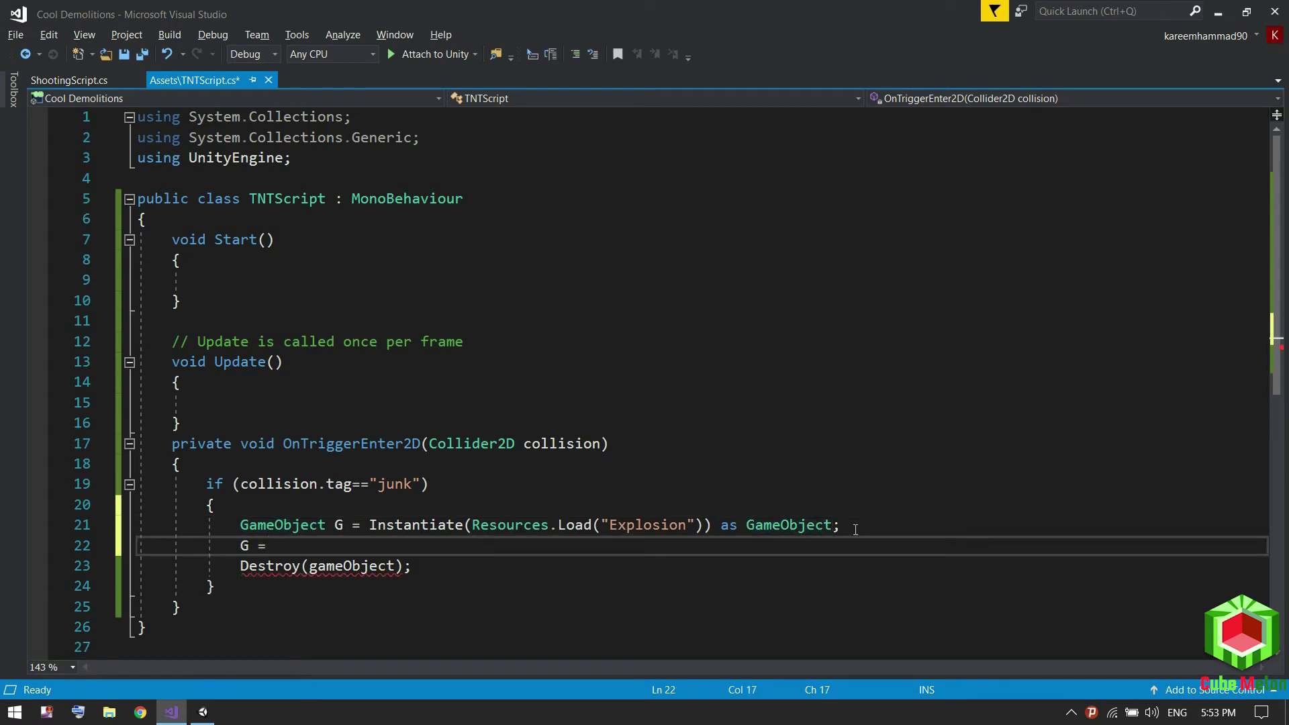
pyautogui.write('.transform')
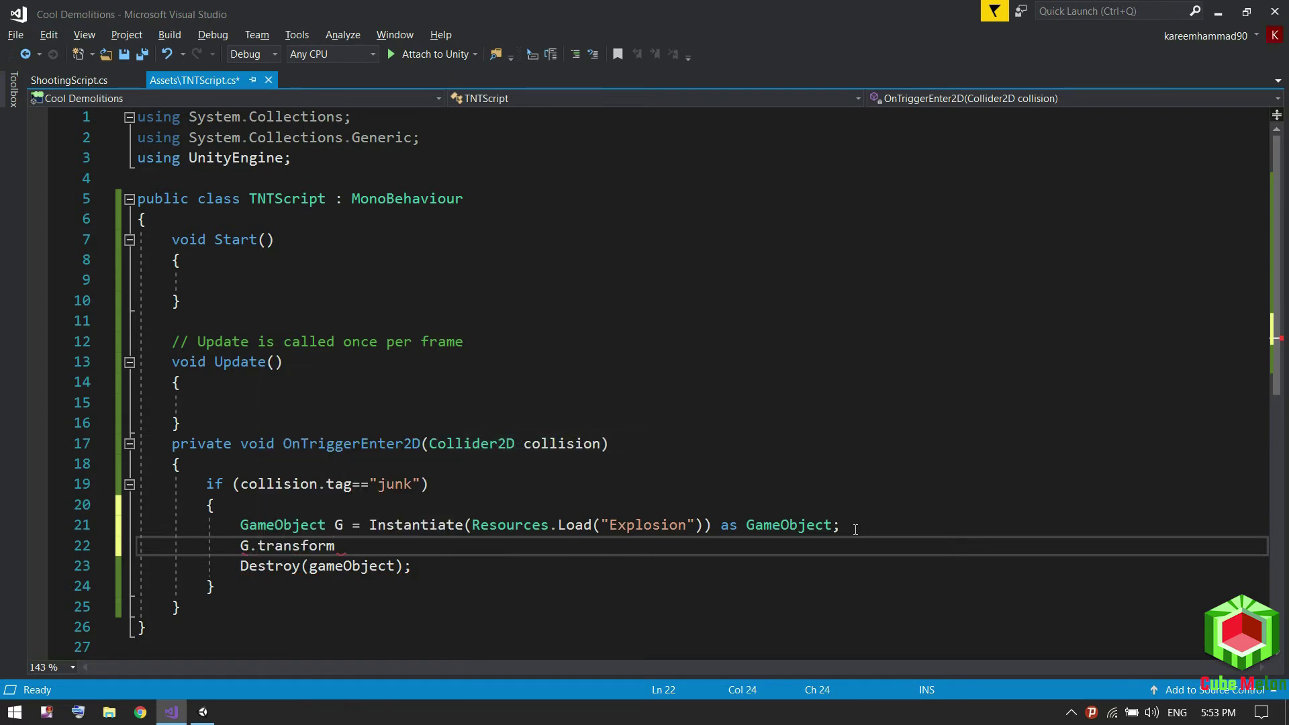
pyautogui.write('.position.')
pyautogui.press('BackSpace')
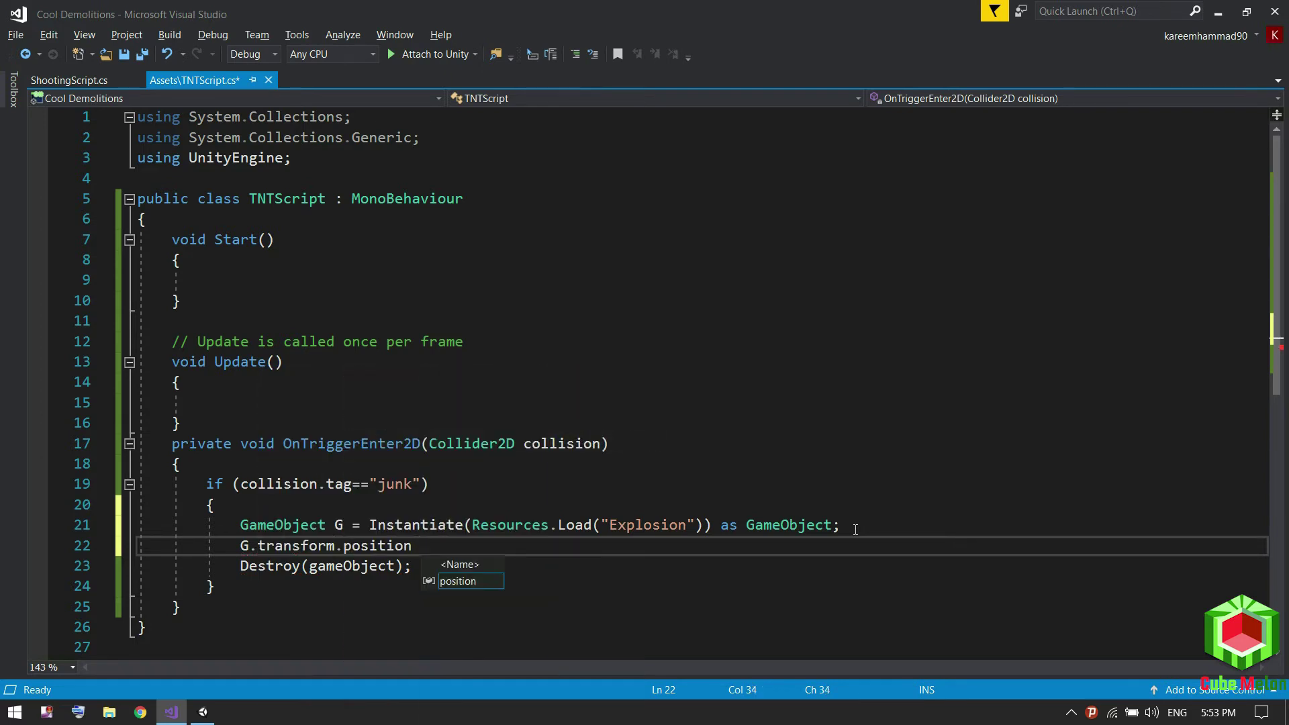
pyautogui.write('= gameObject.transform')
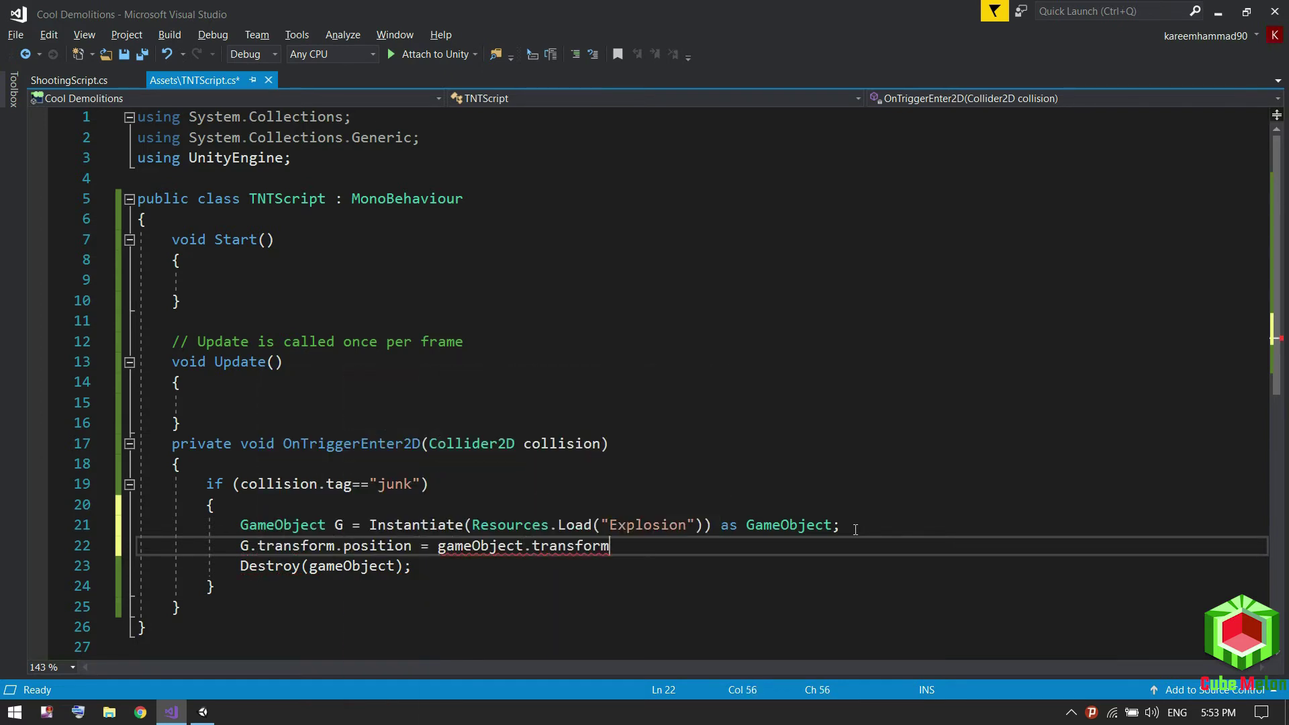
pyautogui.write('.position;')
pyautogui.hotkey('ctrl', 's')
pyautogui.hotkey('alt', 'Tab')
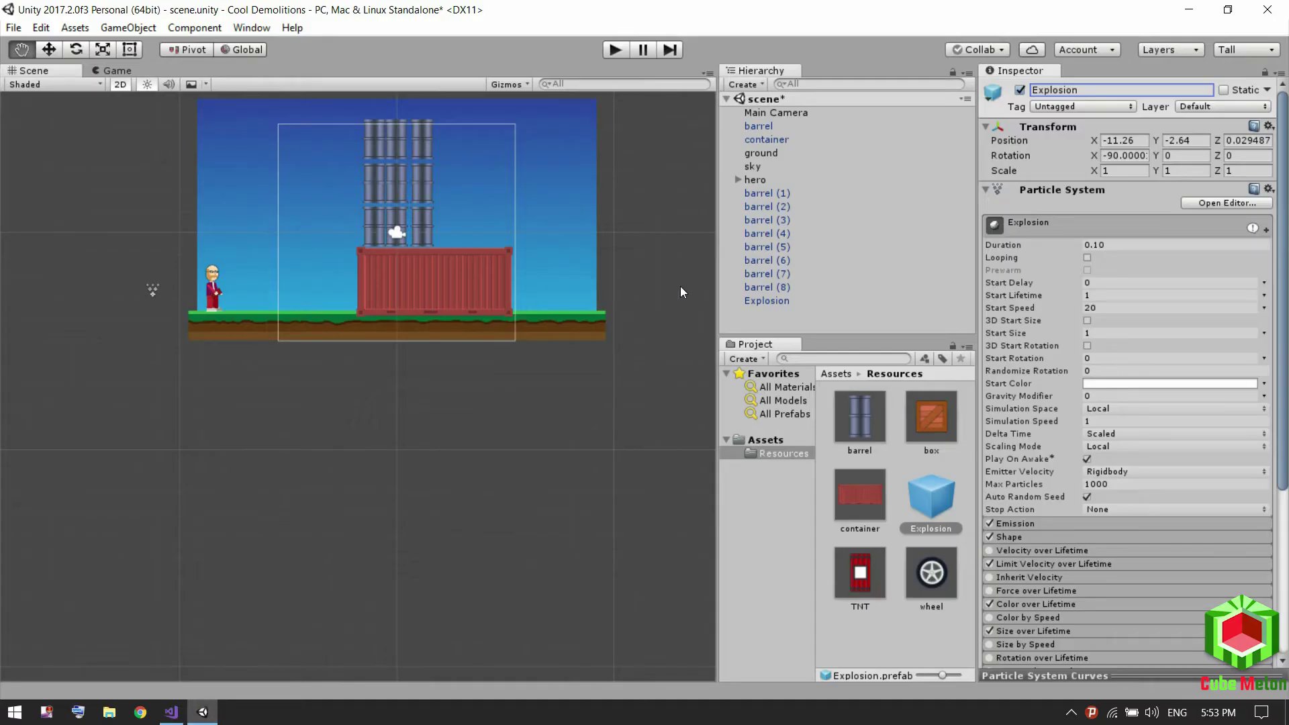
# Delete the Explosion object from the scene and add a new sorting layer named Smoke.
pyautogui.click(150, 288)
pyautogui.press('Delete')
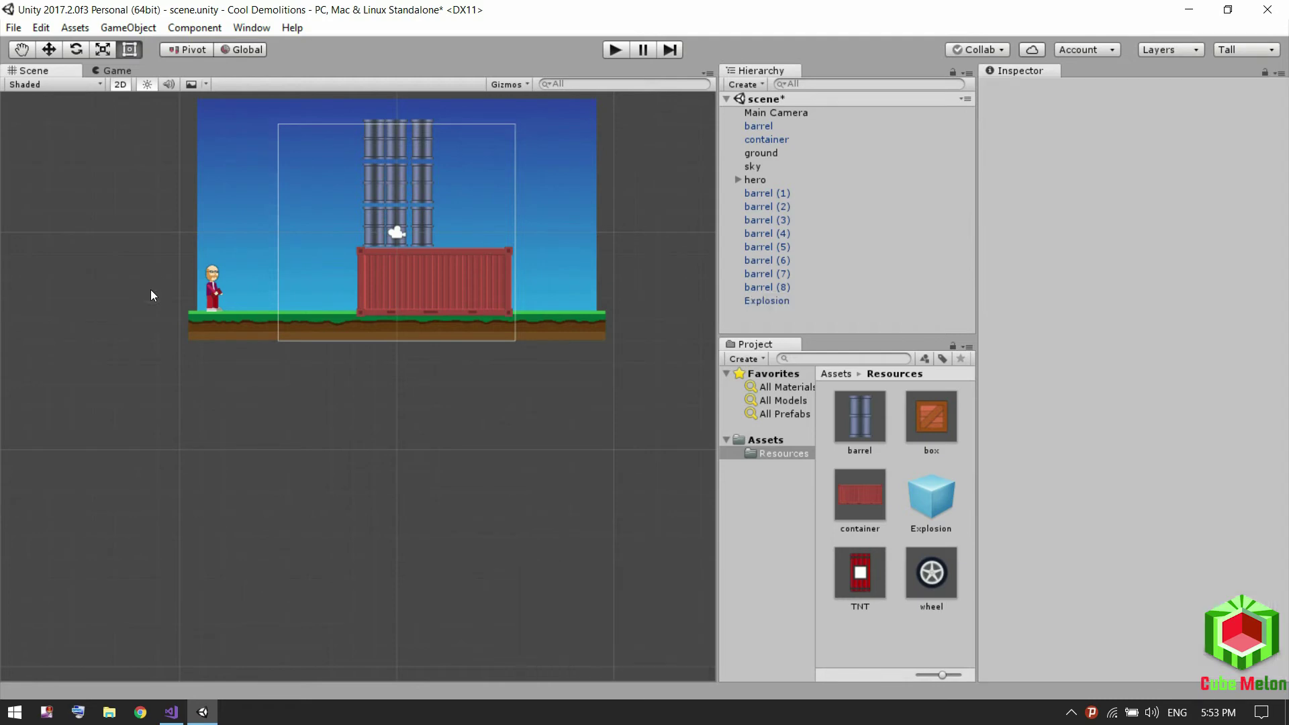
pyautogui.click(921, 514)
pyautogui.click(1059, 552)
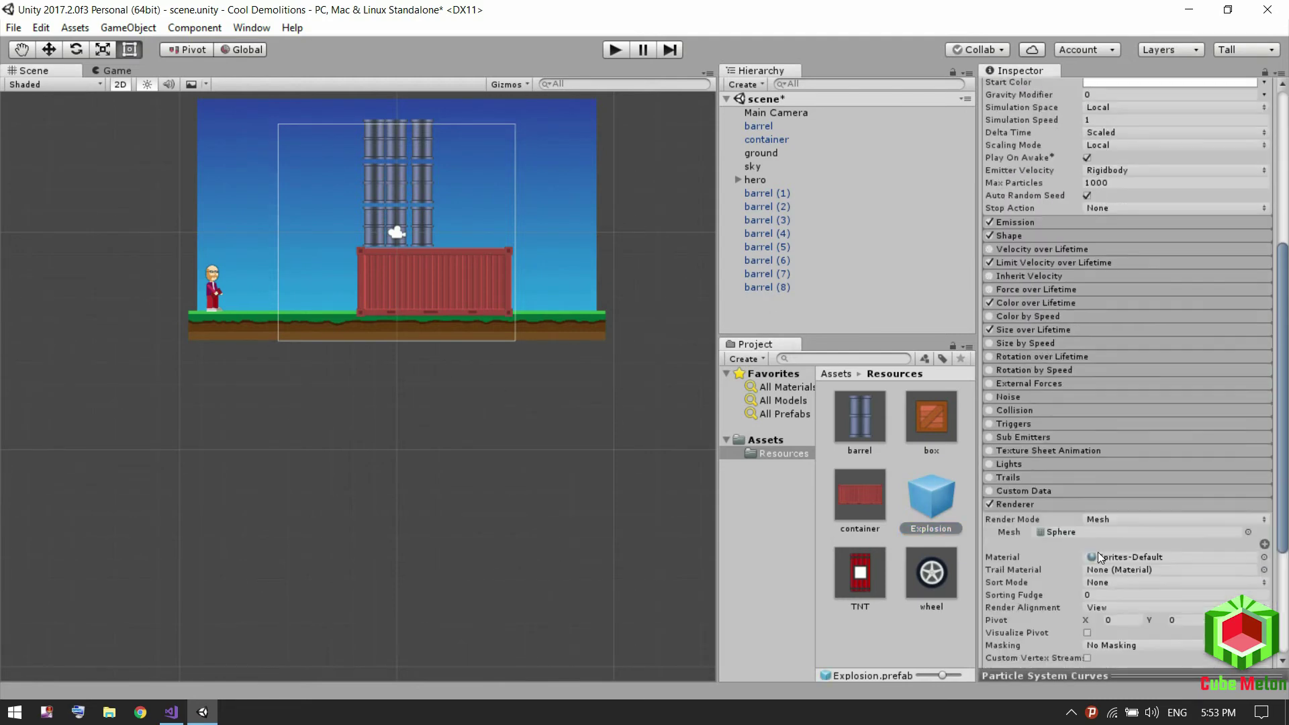
pyautogui.scroll(-5, 1101, 552)
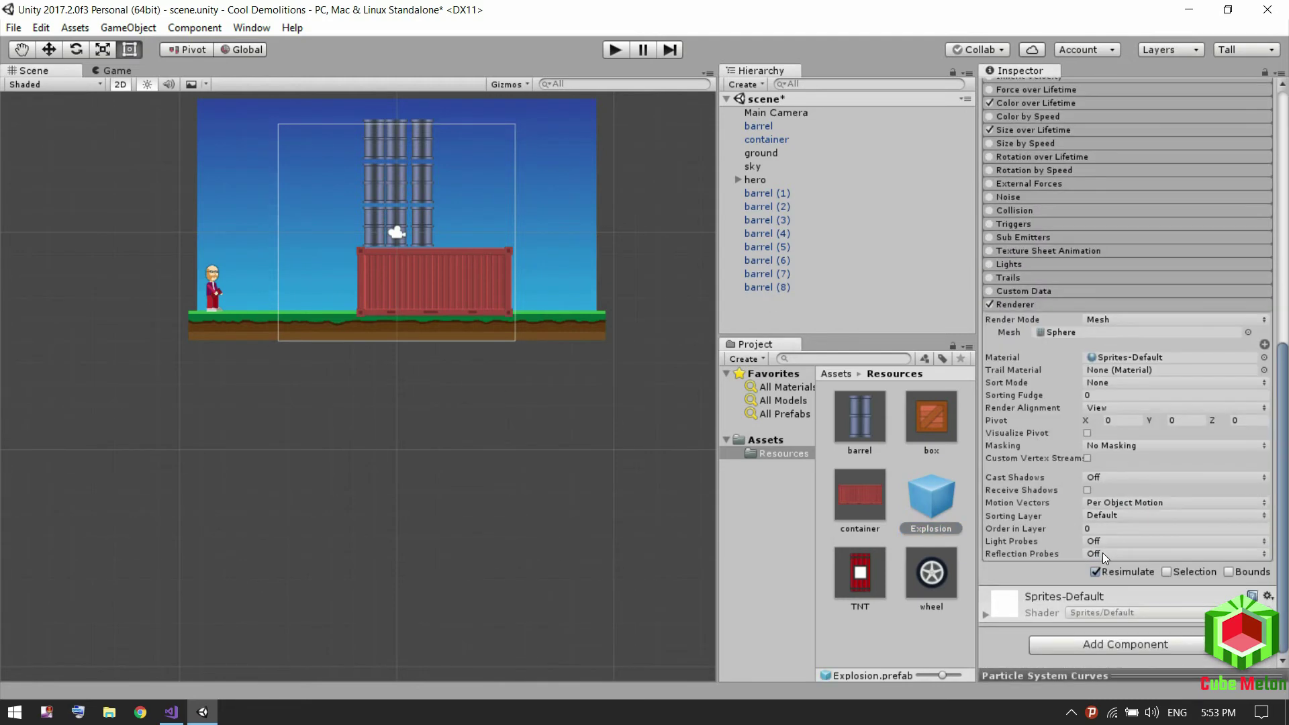
pyautogui.click(1101, 516)
pyautogui.click(1142, 631)
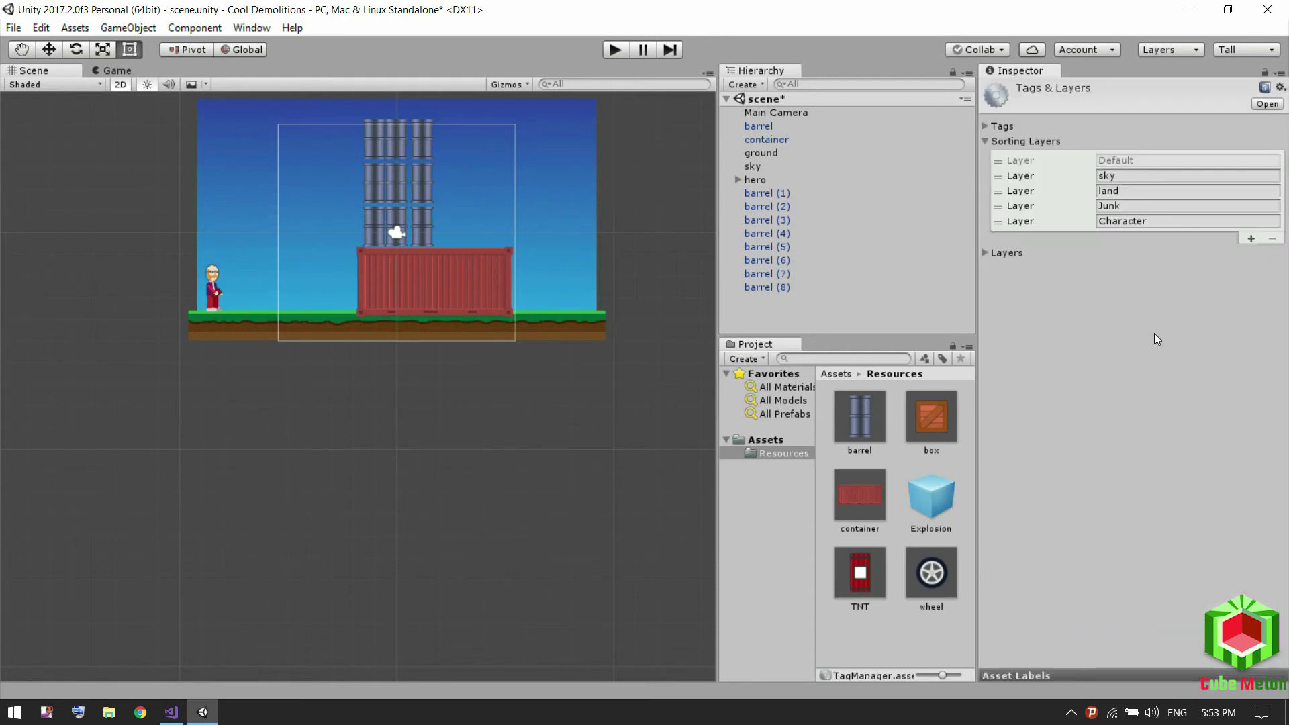
pyautogui.click(1252, 239)
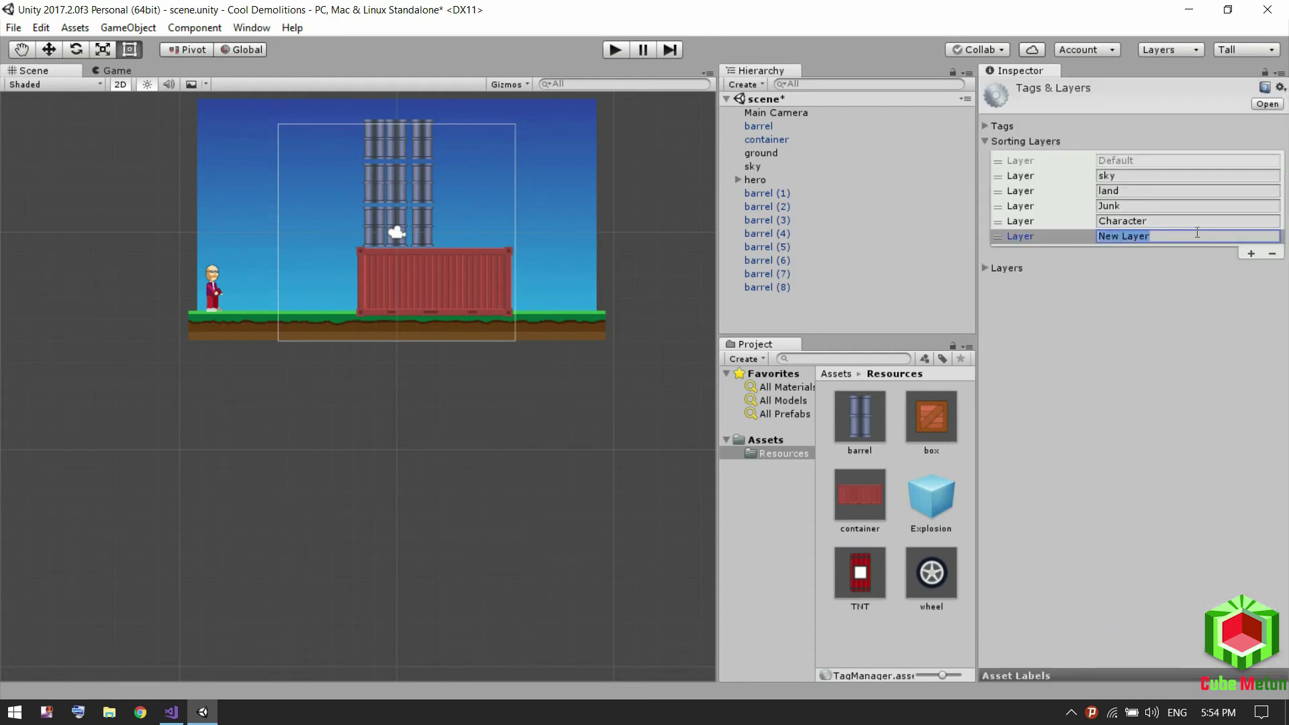
pyautogui.write('Smoke')
pyautogui.click(1088, 267)
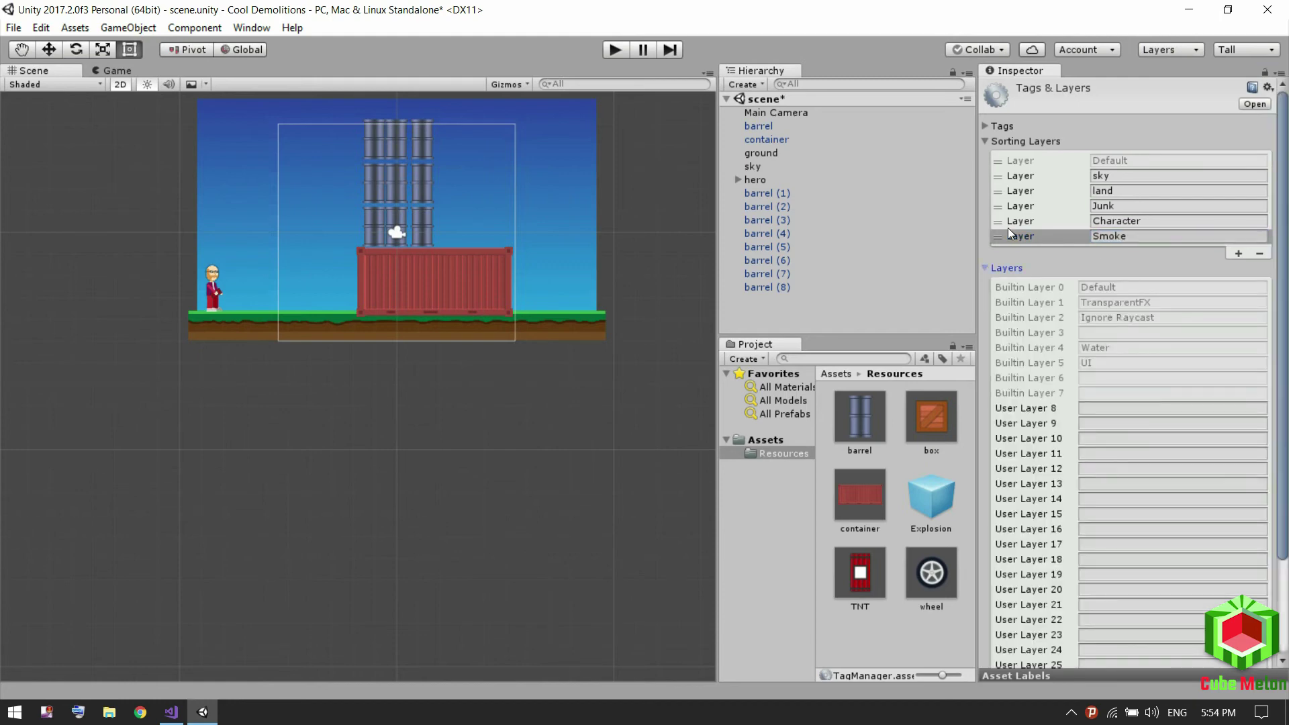
pyautogui.click(1052, 271)
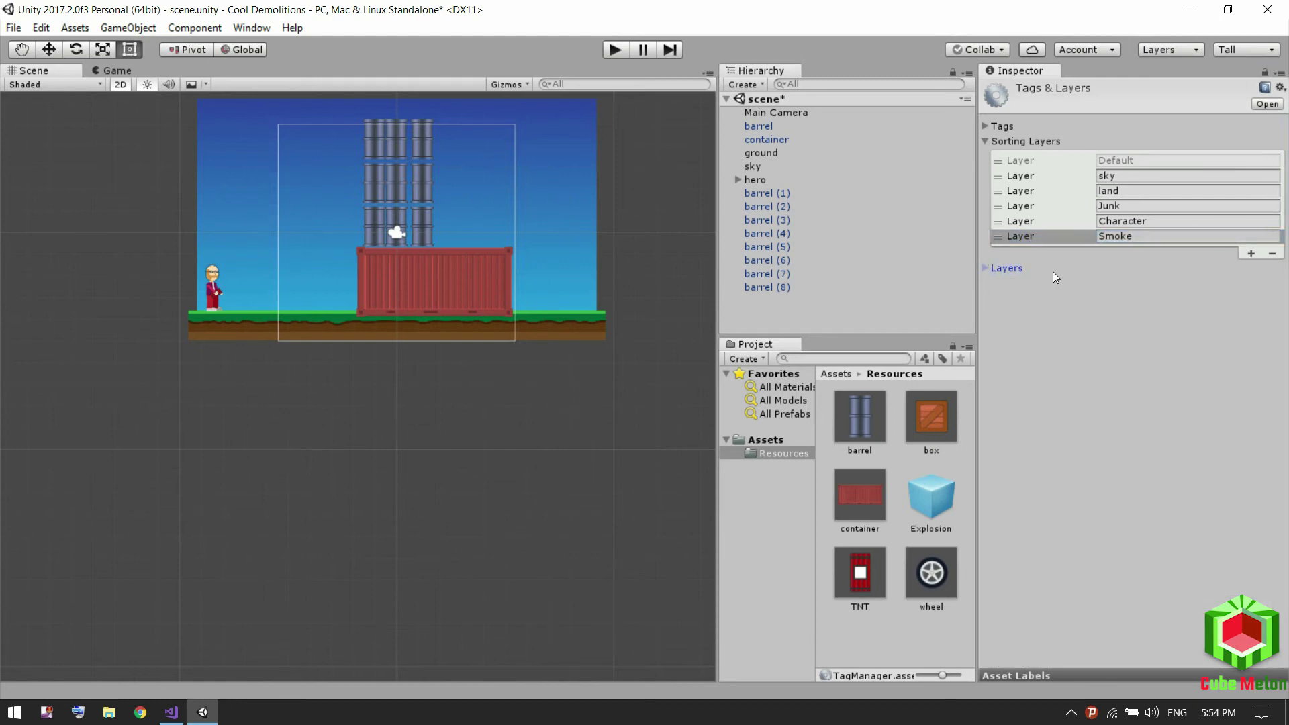
# Set the Explosion prefab's Renderer Sorting Layer to Smoke and start Play mode.
pyautogui.click(761, 152)
pyautogui.click(931, 498)
pyautogui.scroll(-10, 1118, 558)
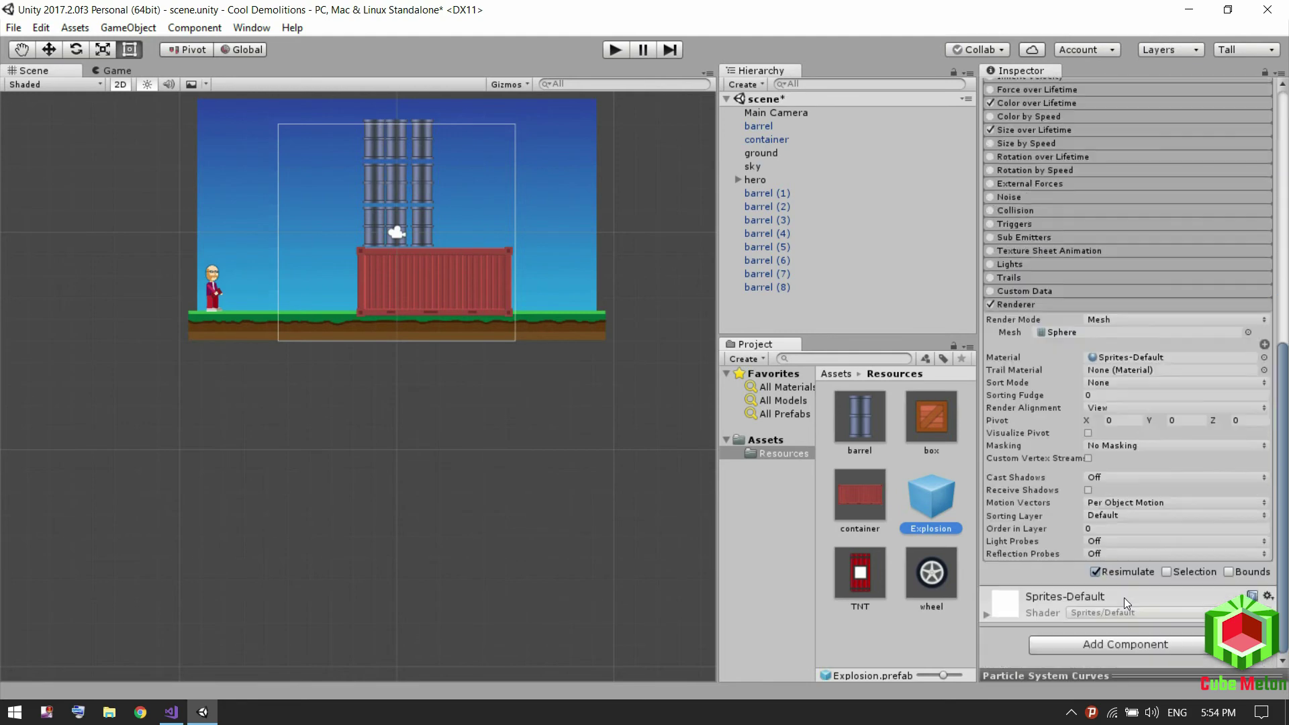
pyautogui.click(1102, 515)
pyautogui.click(1133, 631)
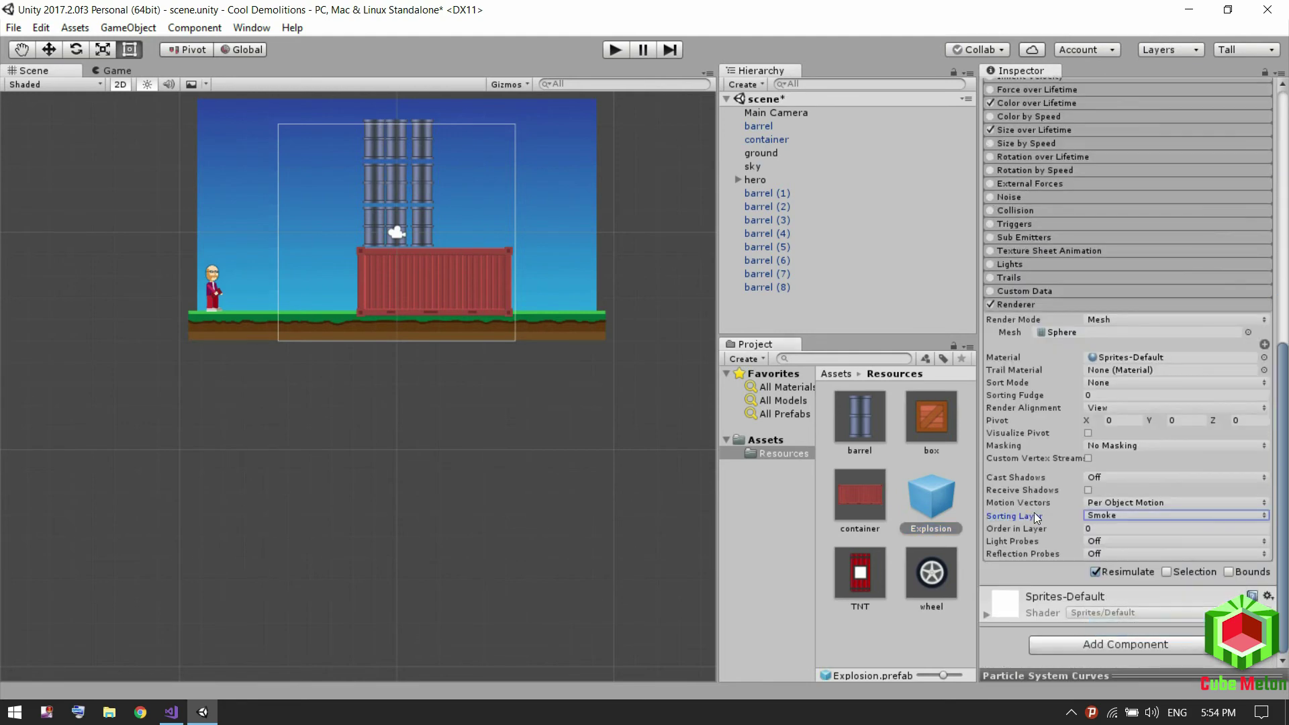
pyautogui.click(622, 462)
pyautogui.click(611, 54)
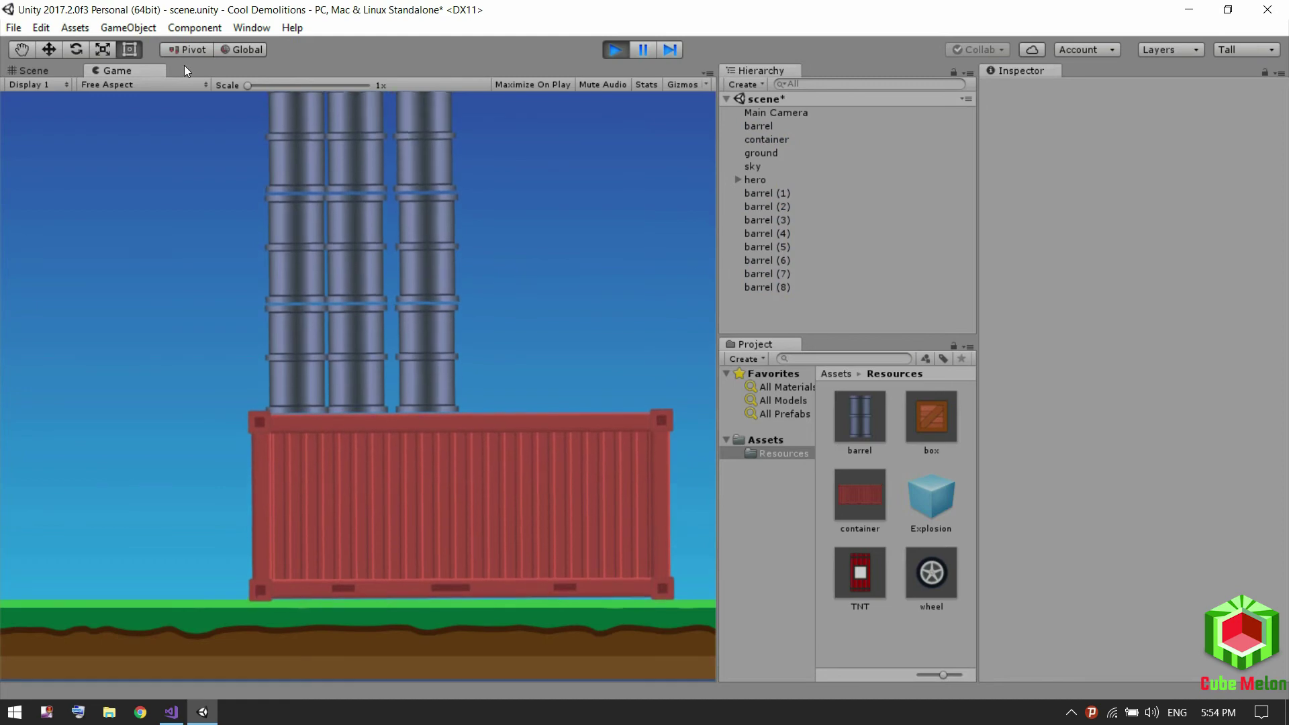
# Switch the editor to the Animation layout and select the hero.
pyautogui.click(46, 68)
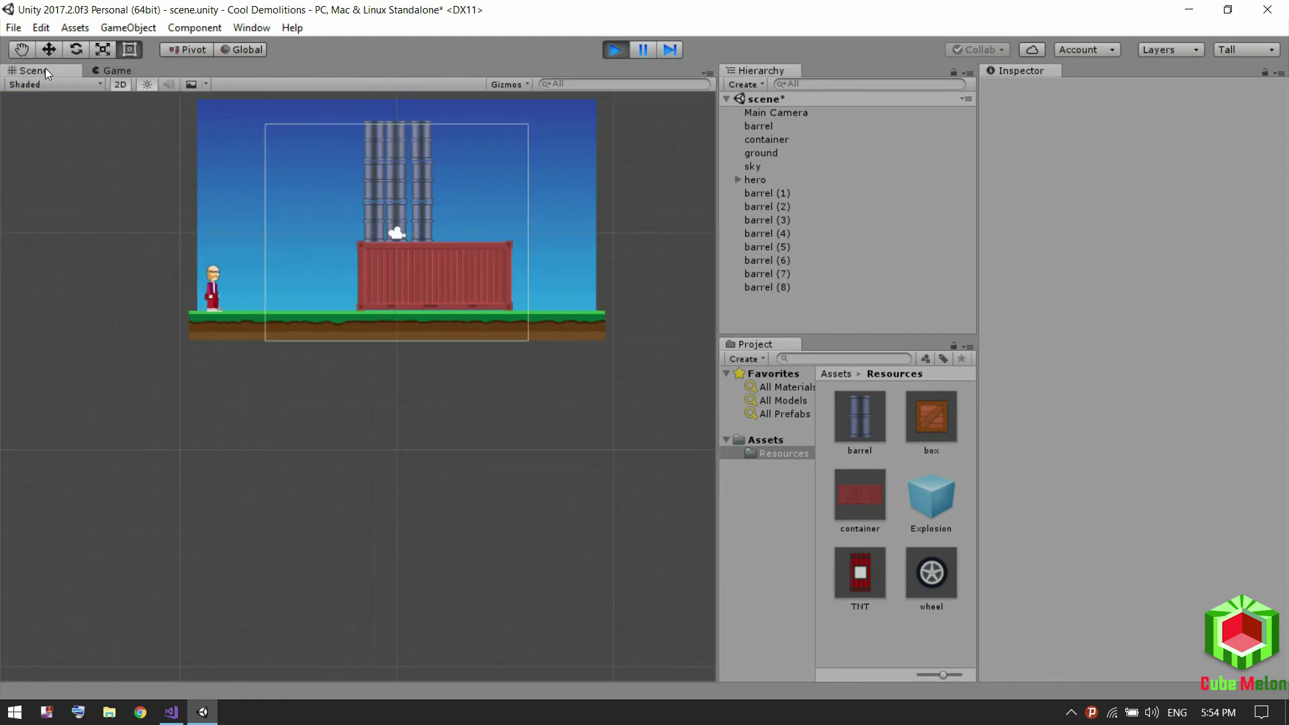
pyautogui.click(230, 329)
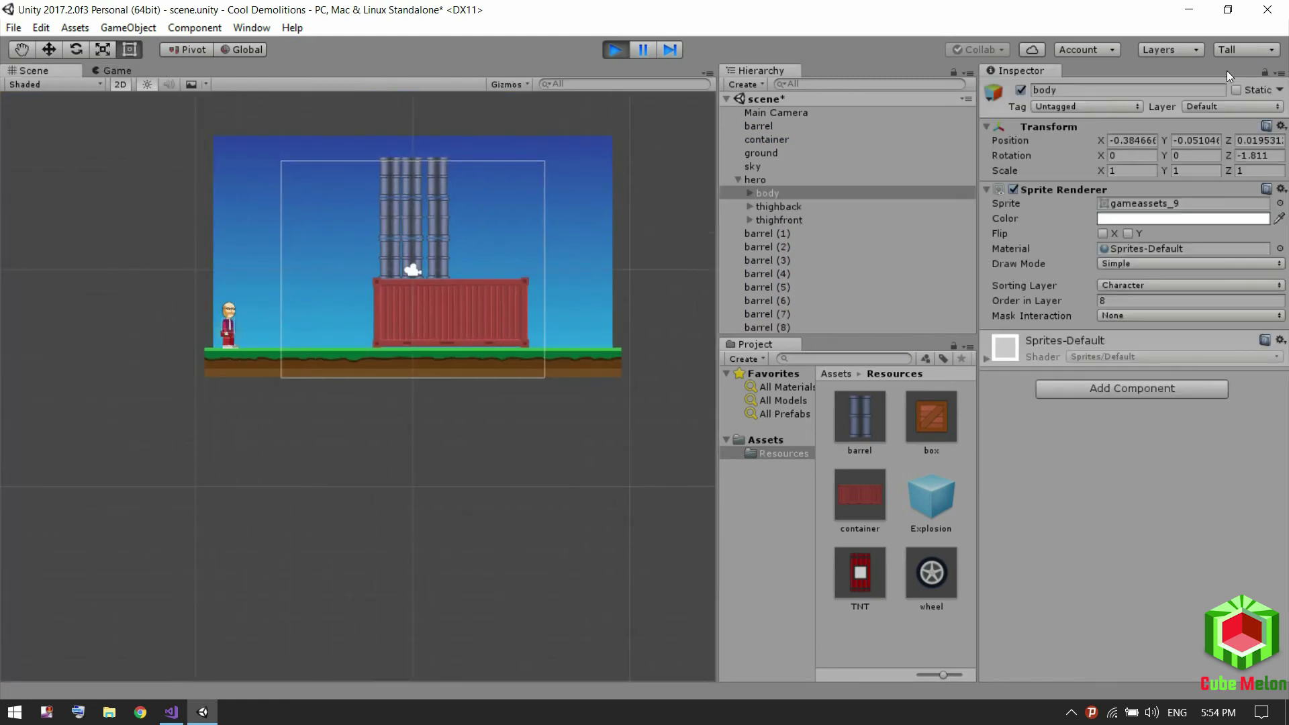
pyautogui.click(1238, 51)
pyautogui.click(1212, 110)
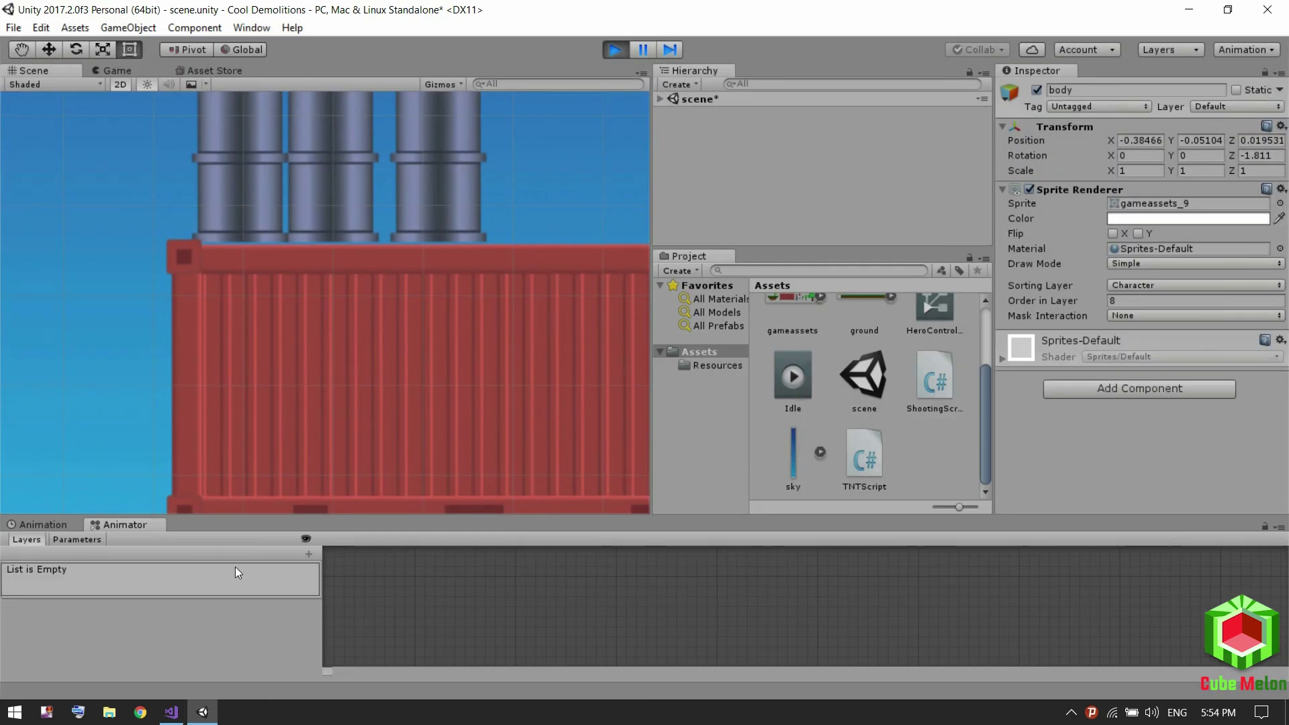
pyautogui.click(660, 99)
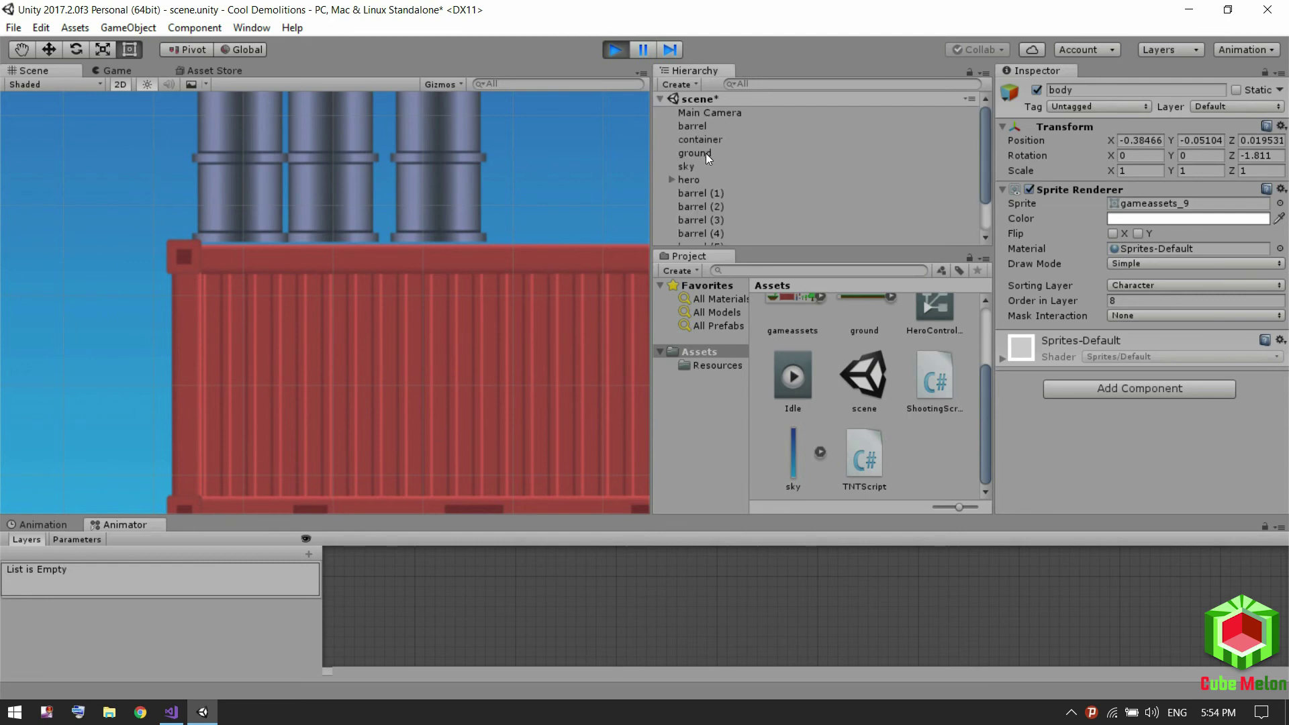
pyautogui.click(708, 176)
# Show the hero's Animator parameters and fire the Attack trigger.
pyautogui.scroll(-3, 353, 336)
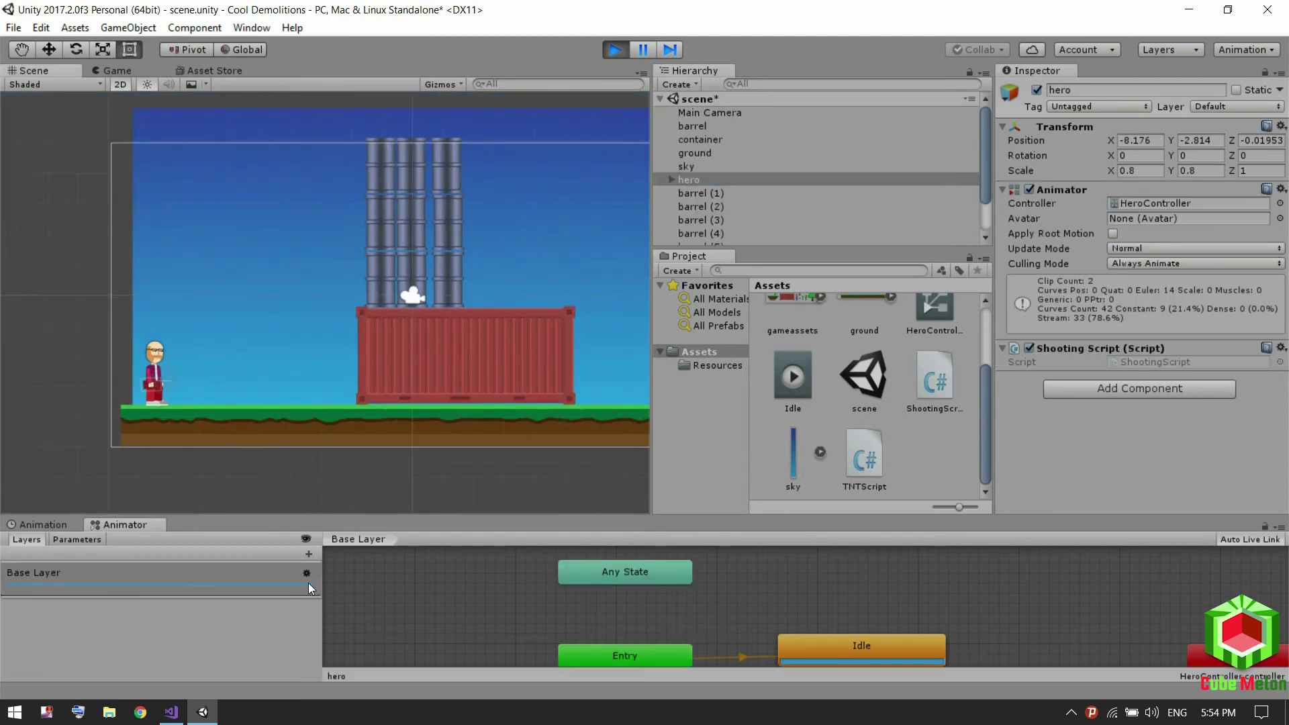
pyautogui.click(63, 529)
pyautogui.click(103, 529)
pyautogui.click(87, 540)
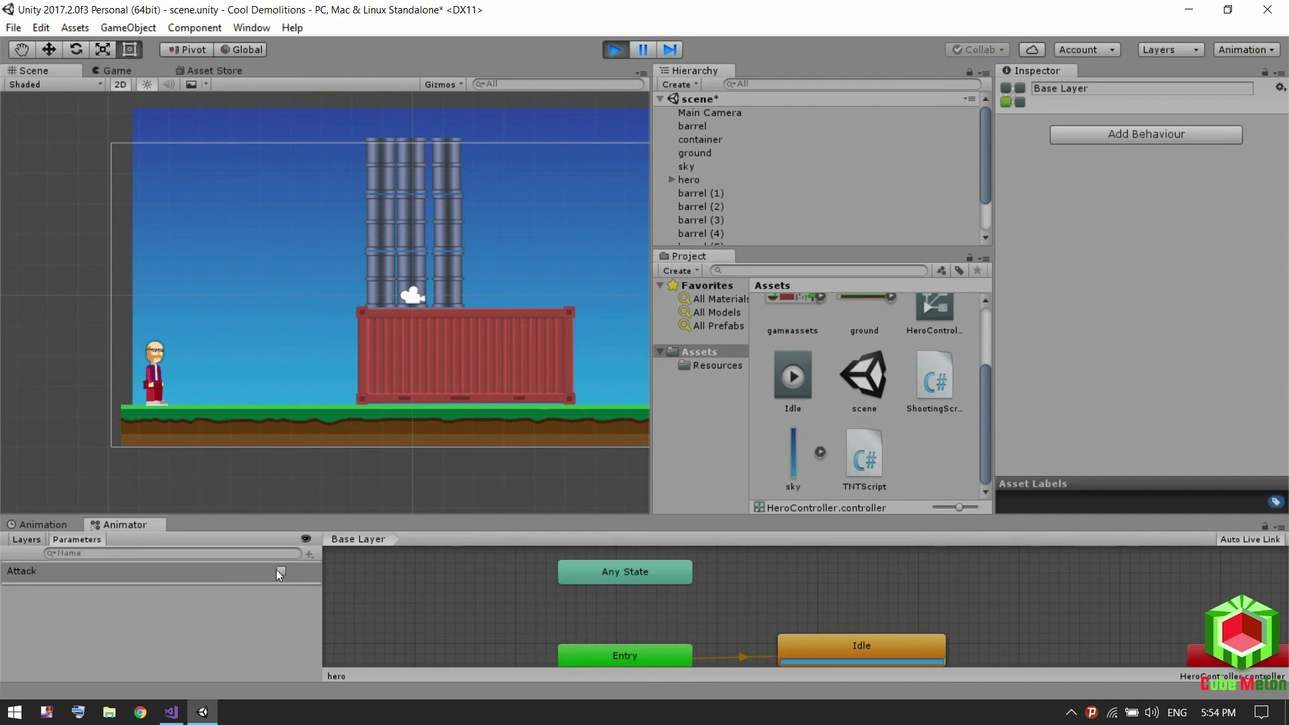
pyautogui.click(281, 570)
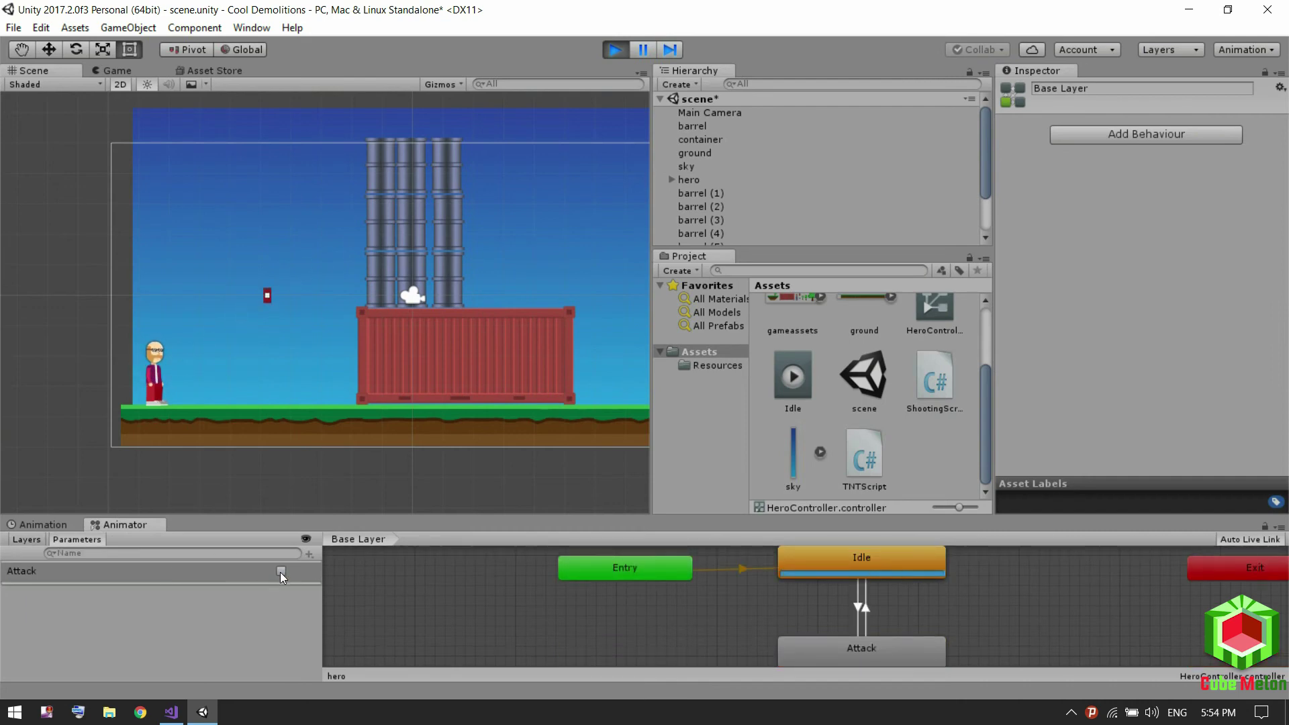
# Save TNTScript in Visual Studio and return to the Unity editor.
pyautogui.scroll(-2, 887, 241)
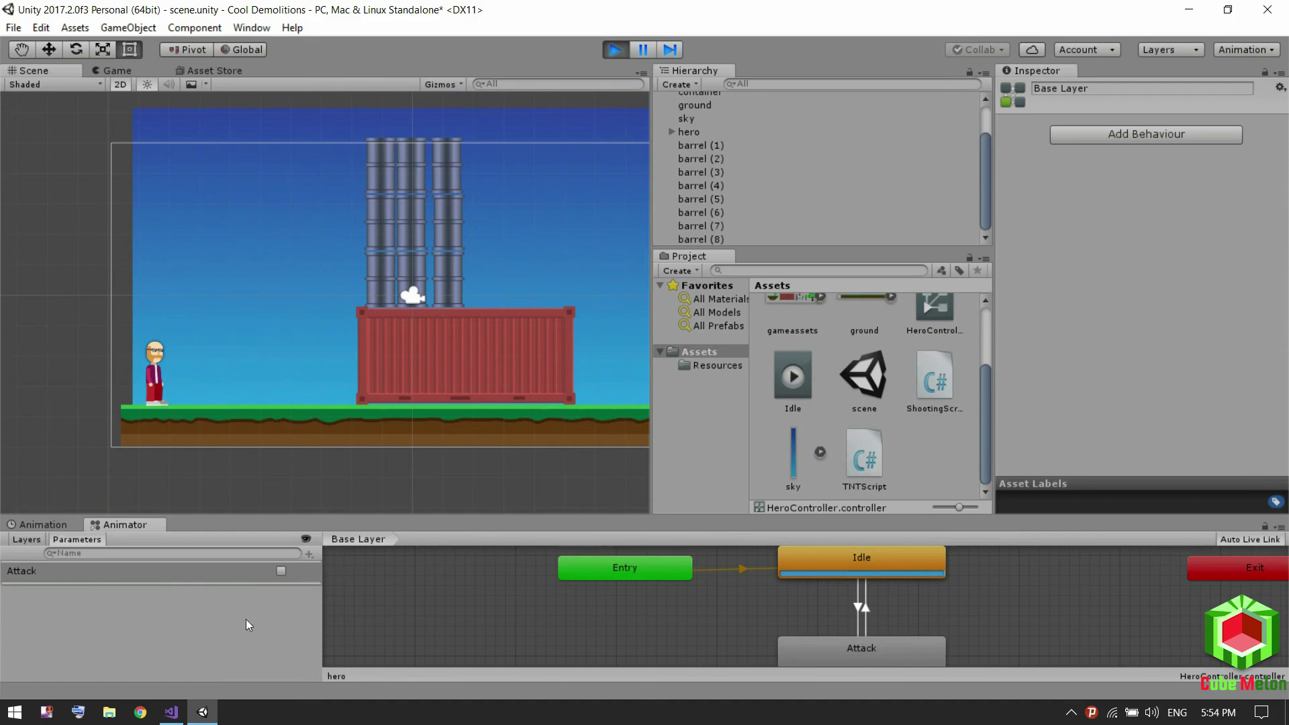
pyautogui.click(171, 712)
pyautogui.click(143, 54)
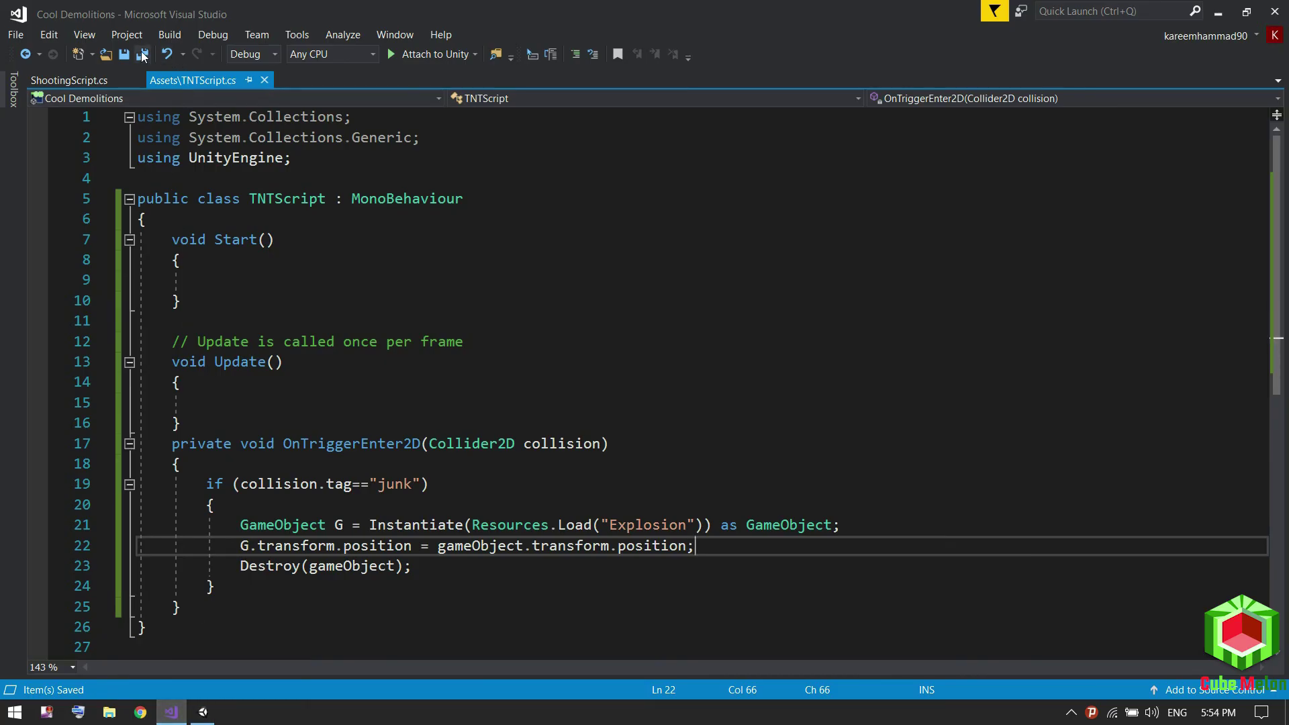
pyautogui.click(202, 712)
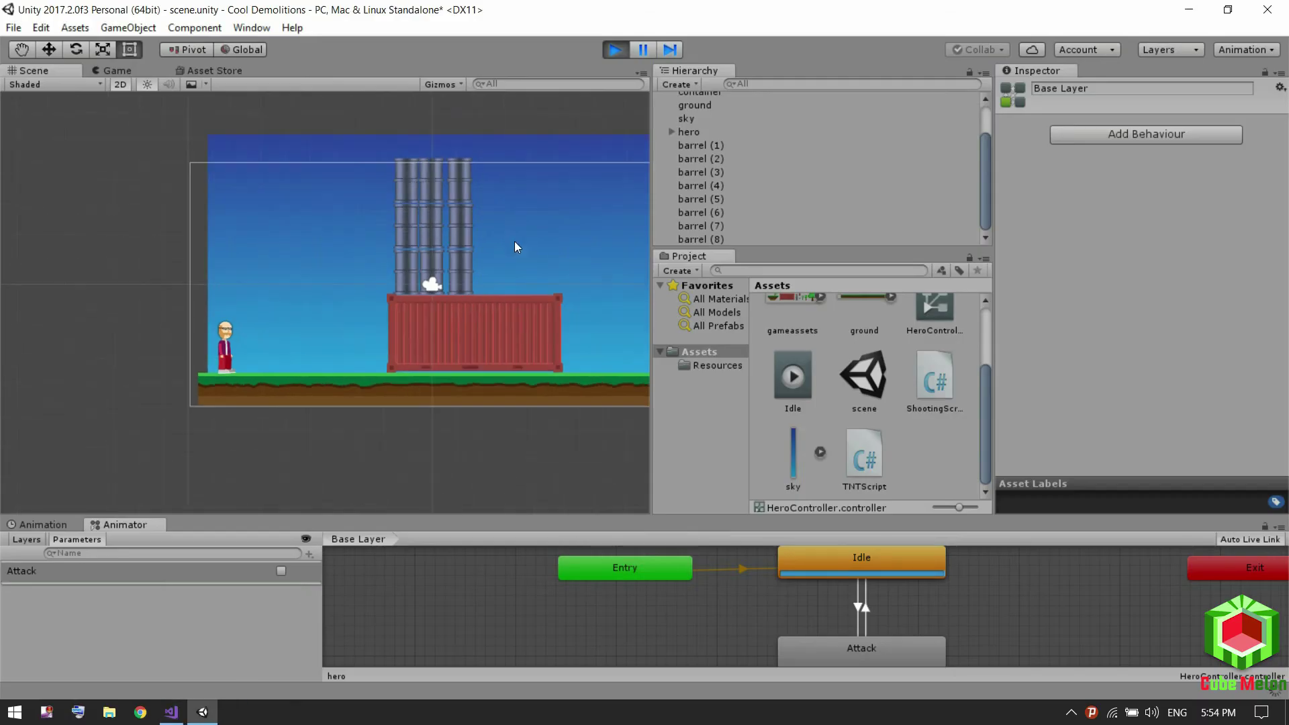
pyautogui.scroll(-2, 591, 140)
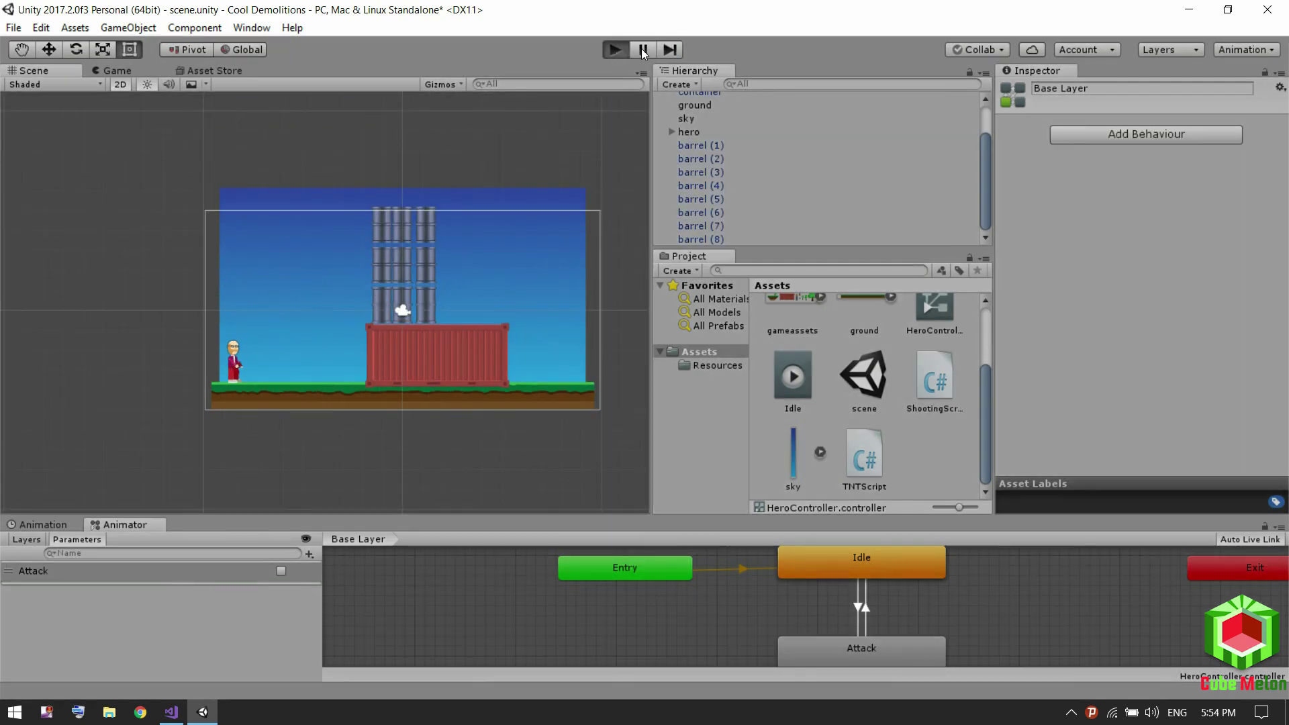
# From the Scene view, fire the Attack trigger, watch the TNT burst into smoke, then stop playing.
pyautogui.click(35, 71)
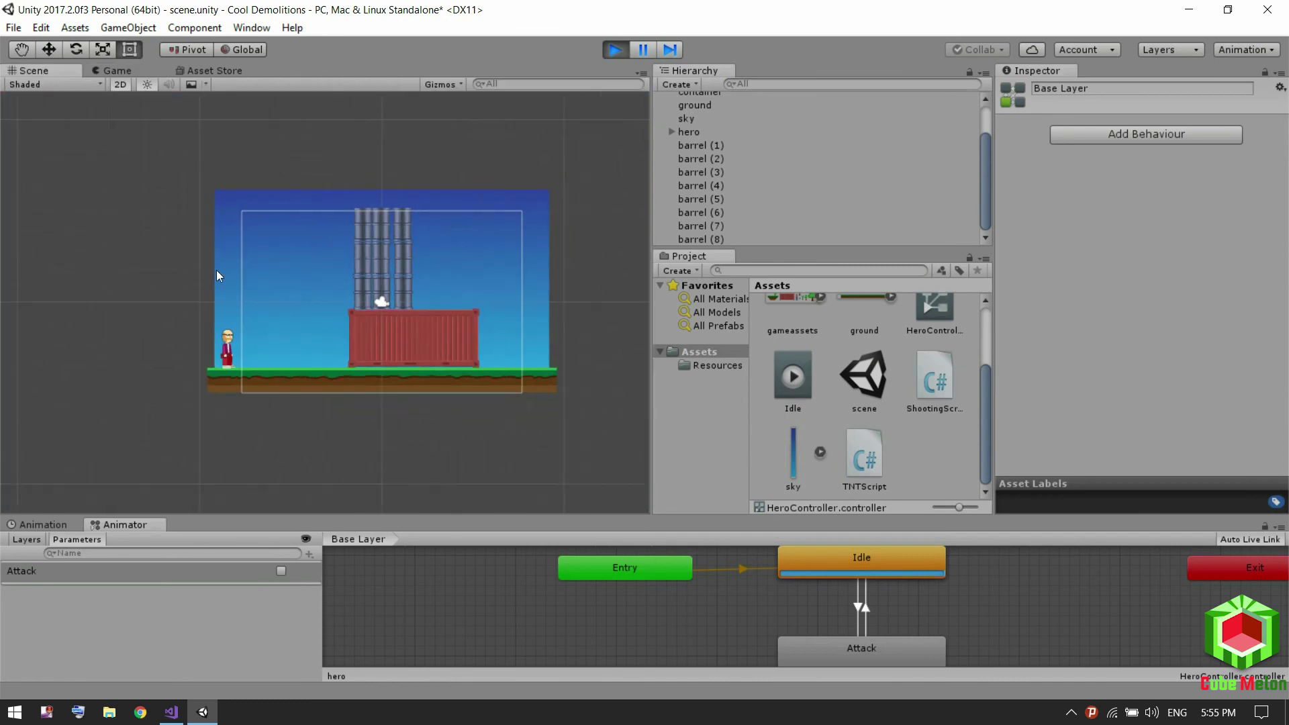
pyautogui.click(280, 571)
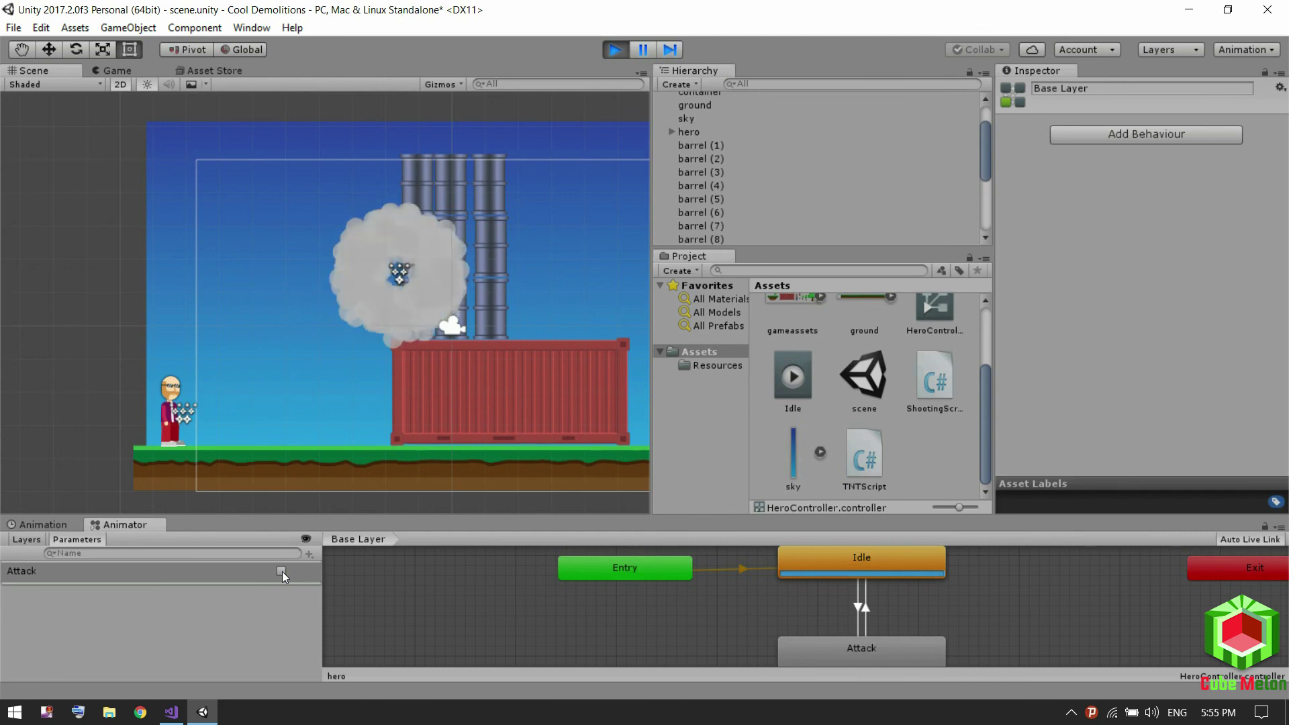
pyautogui.click(617, 50)
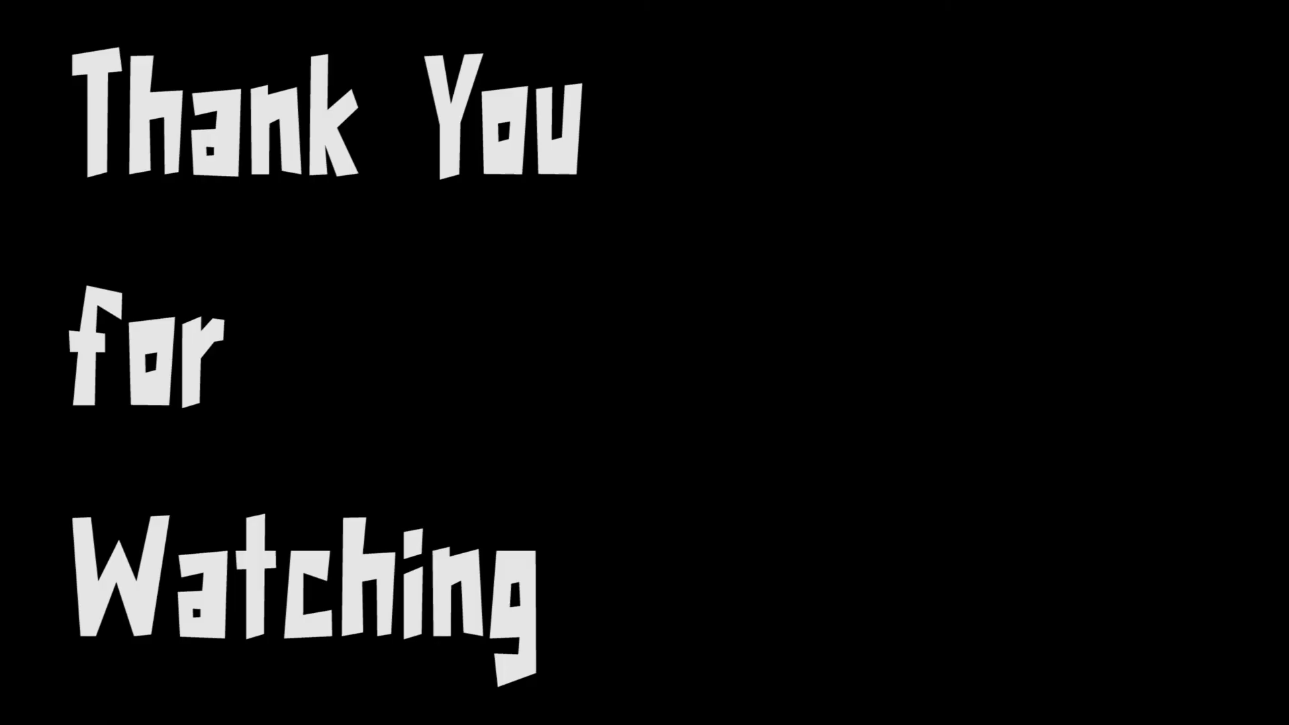